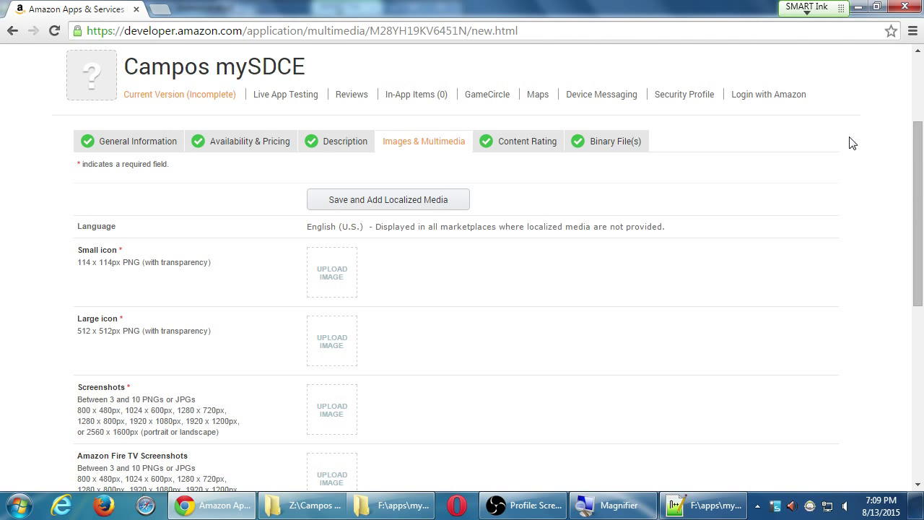
- Browse to the android-sdk tools folder on Local Disk (C:) and run monitor.bat to launch Android Device Monitor
key(super+d)
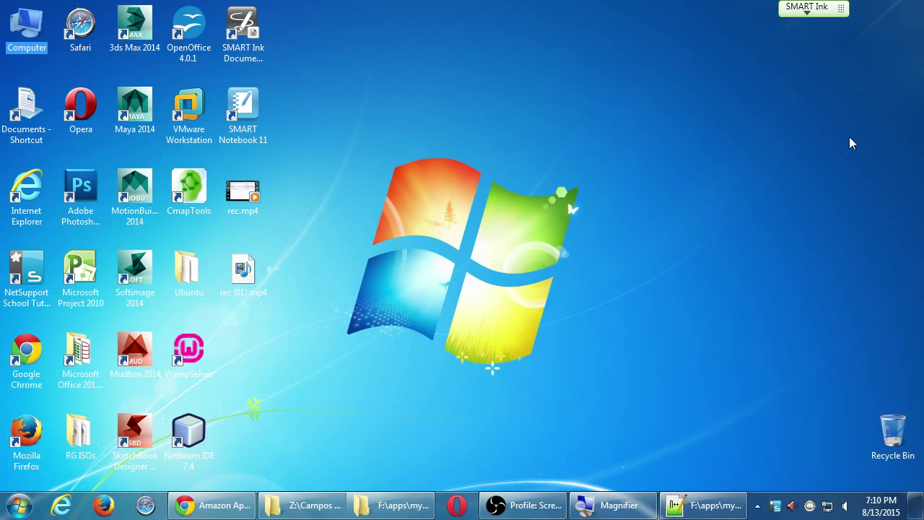
double_click(25, 28)
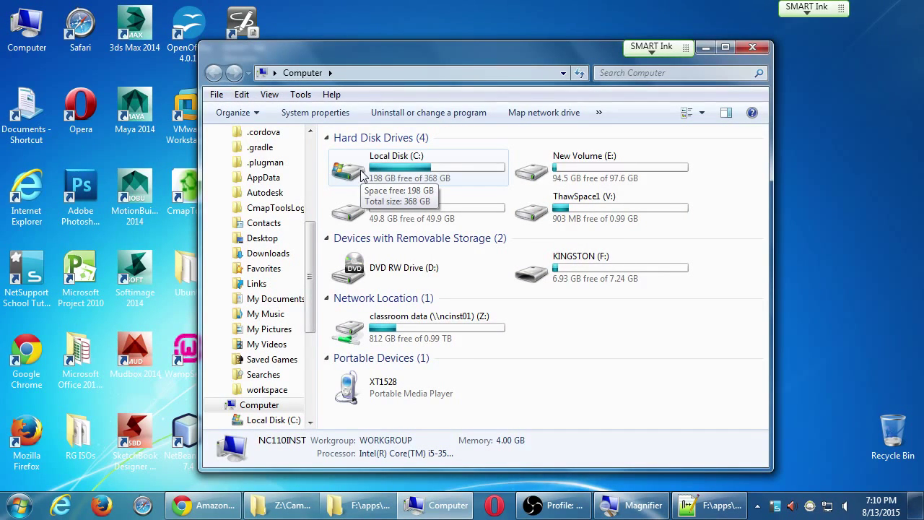
double_click(363, 175)
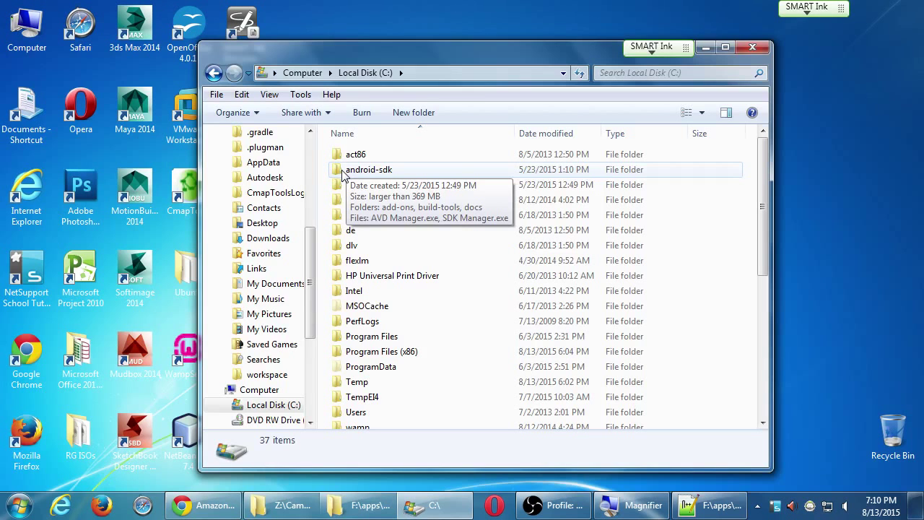
double_click(343, 173)
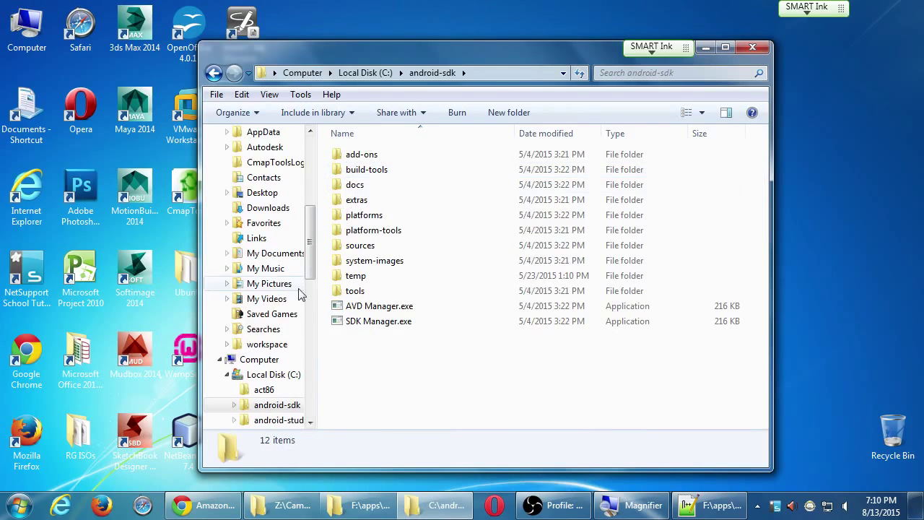
click(344, 292)
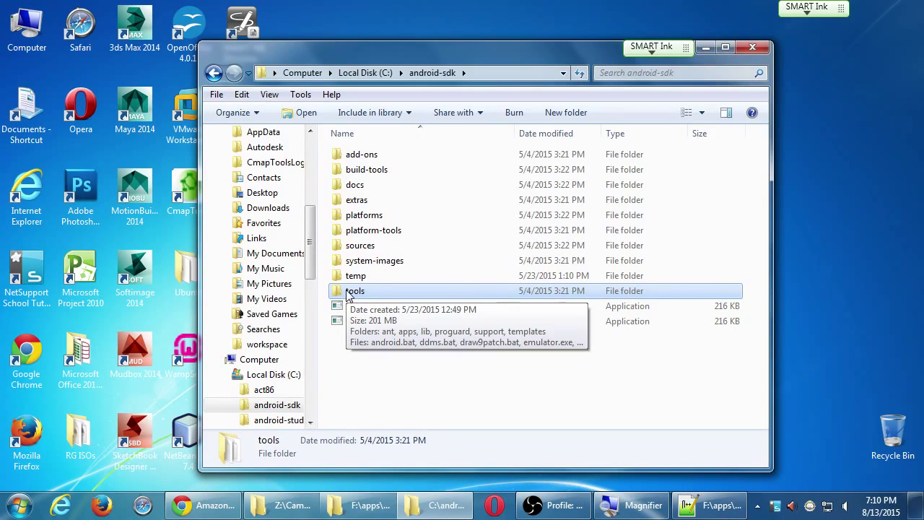
double_click(347, 293)
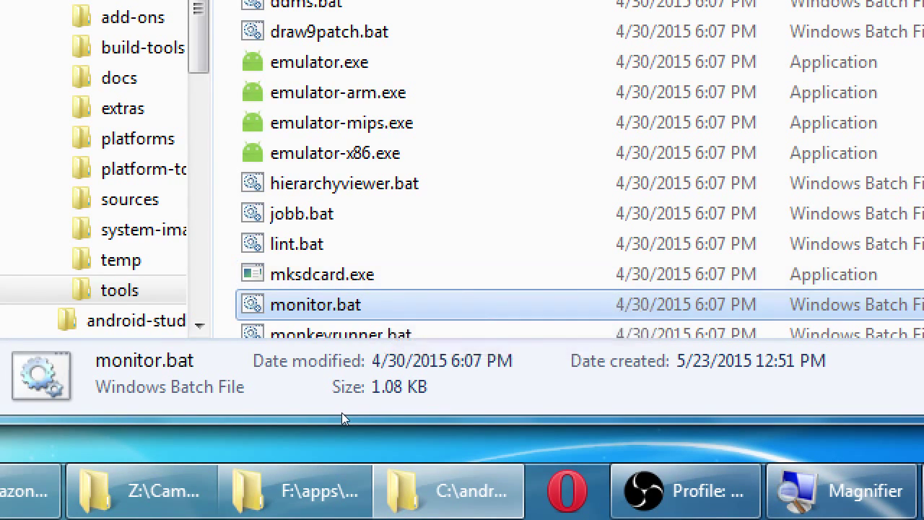
key(super+minus)
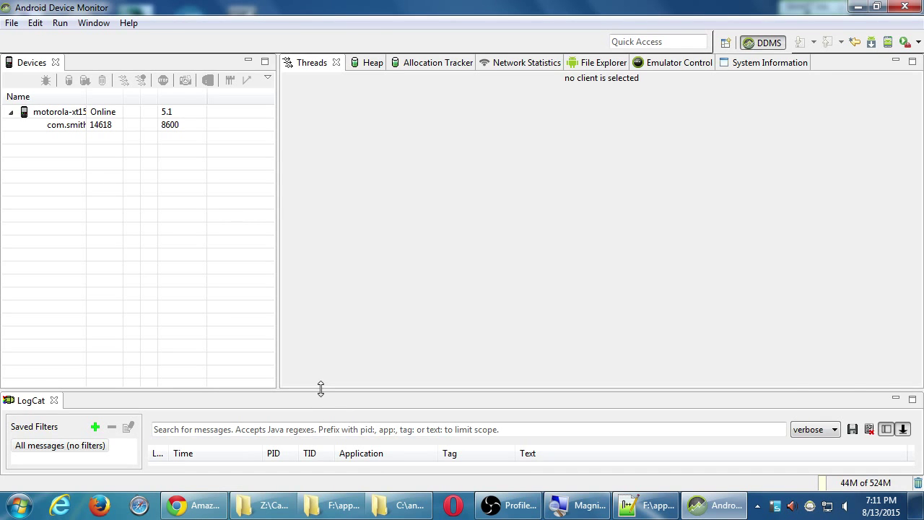
- Enlarge the LogCat pane upward and widen the Name column in the device list to show the full device name
drag(320, 389, 322, 210)
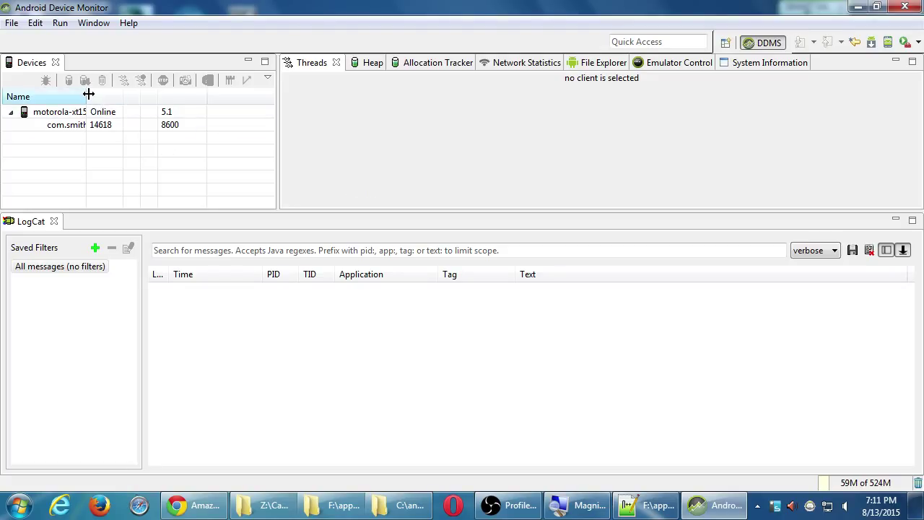
drag(88, 94, 167, 87)
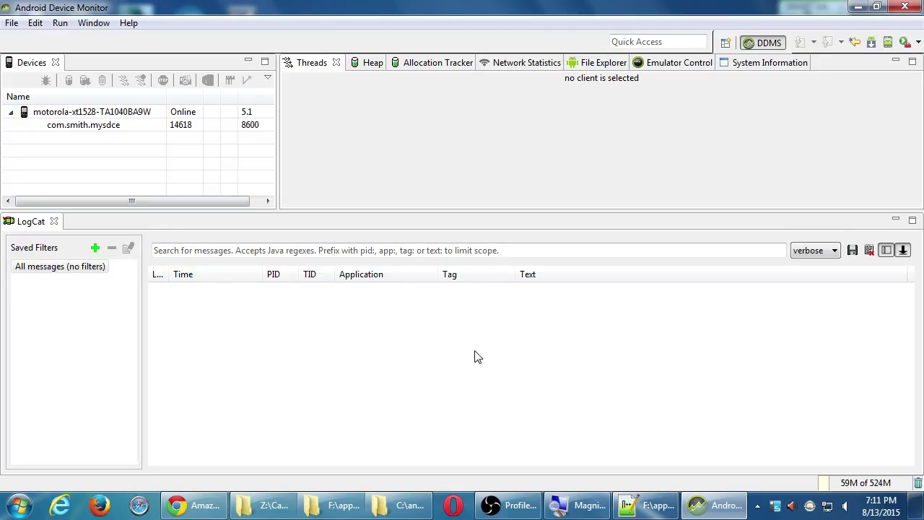
- Switch to the Amazon developer page in Chrome and highlight the 800 x 480px size in the Screenshots requirements
click(193, 505)
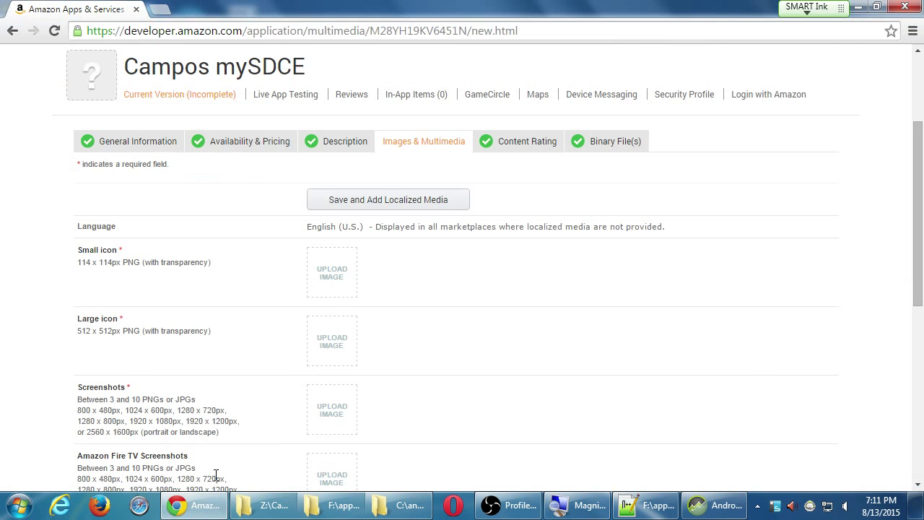
scroll(181, 412, down, 1)
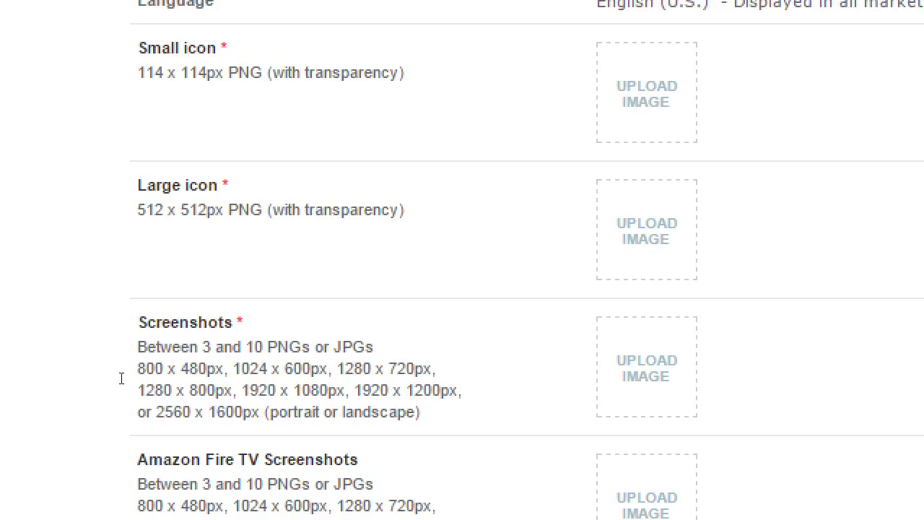
drag(225, 368, 137, 368)
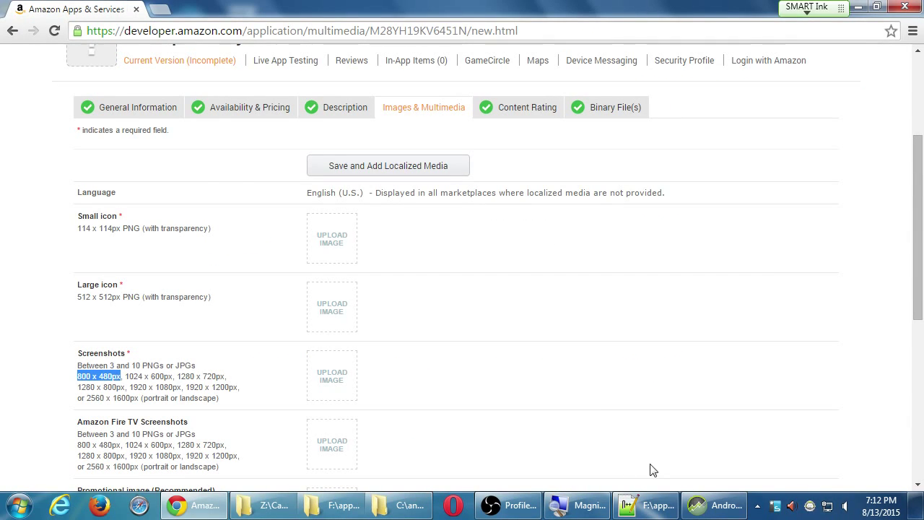
- Switch to Android Device Monitor, take a screen capture of the connected Motorola phone, and refresh it with the app's Art page
click(711, 505)
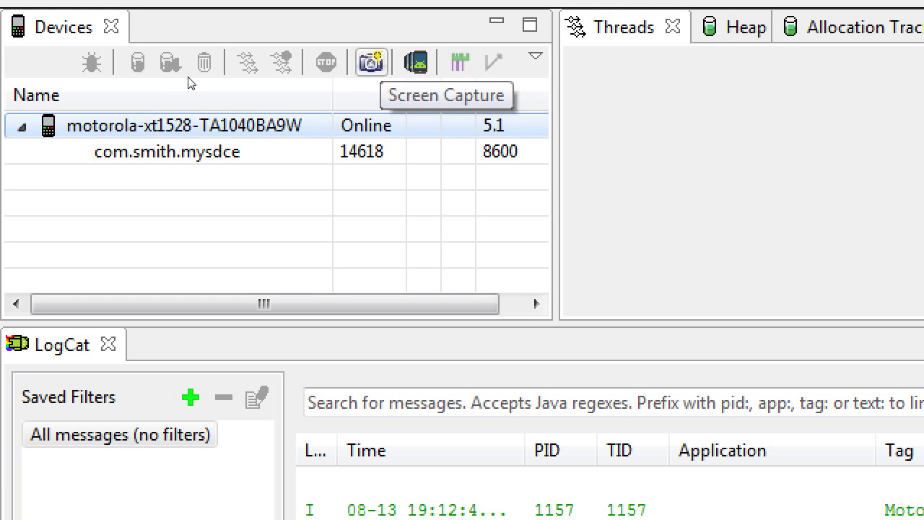
click(371, 63)
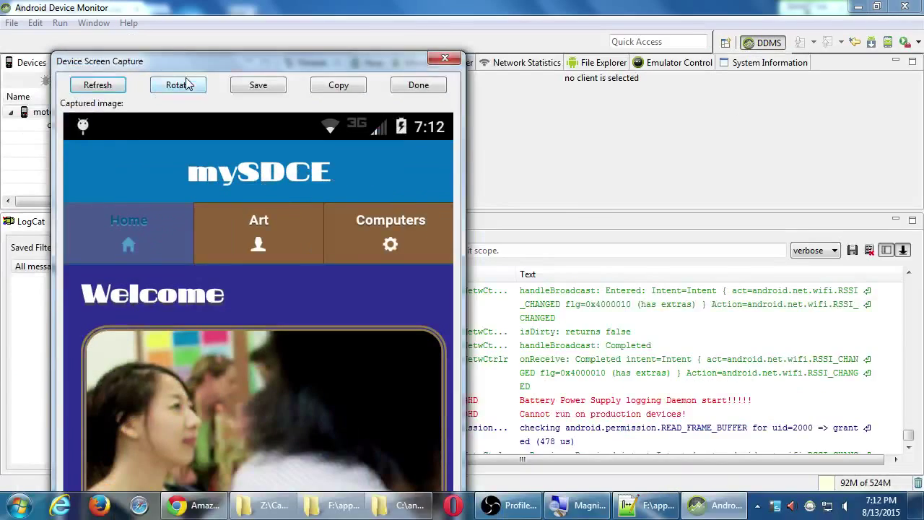
drag(203, 66, 215, 28)
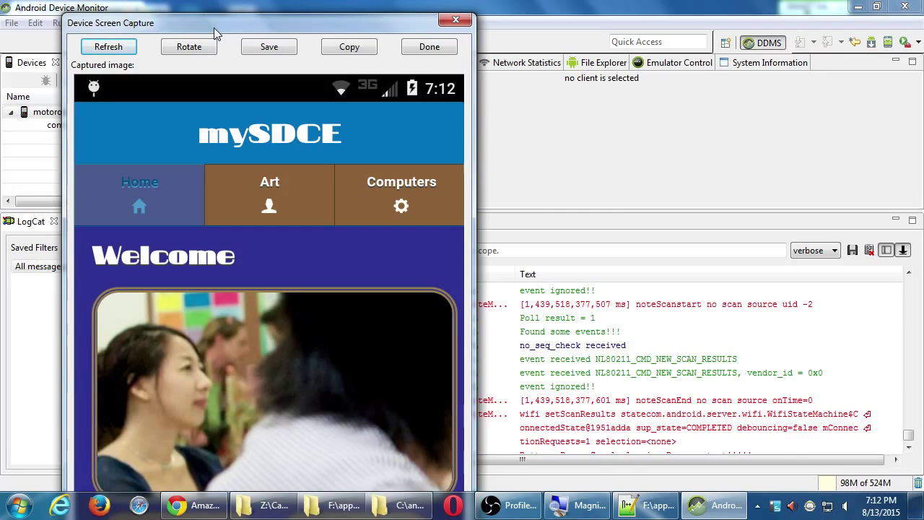
click(110, 49)
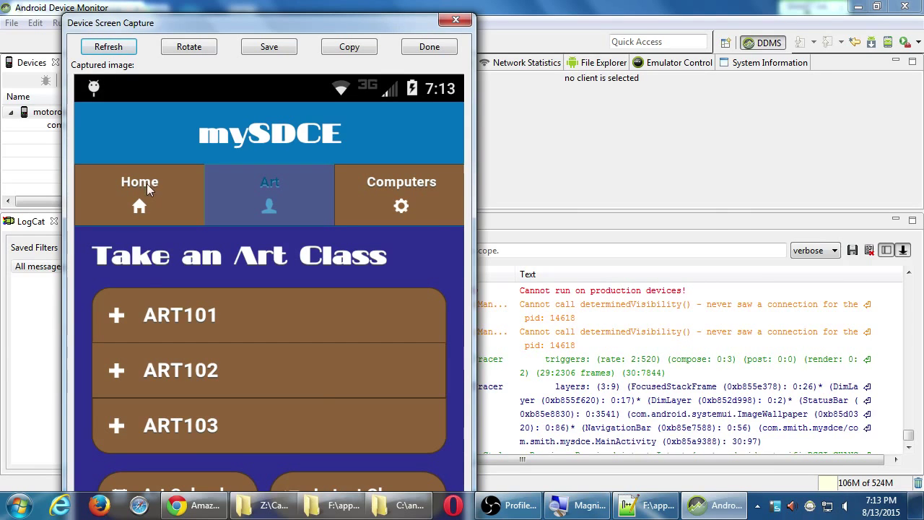
- Recheck the image requirements on the Amazon page in Chrome, return to Android Device Monitor, and refresh the capture with the mySDCE Home page
click(220, 509)
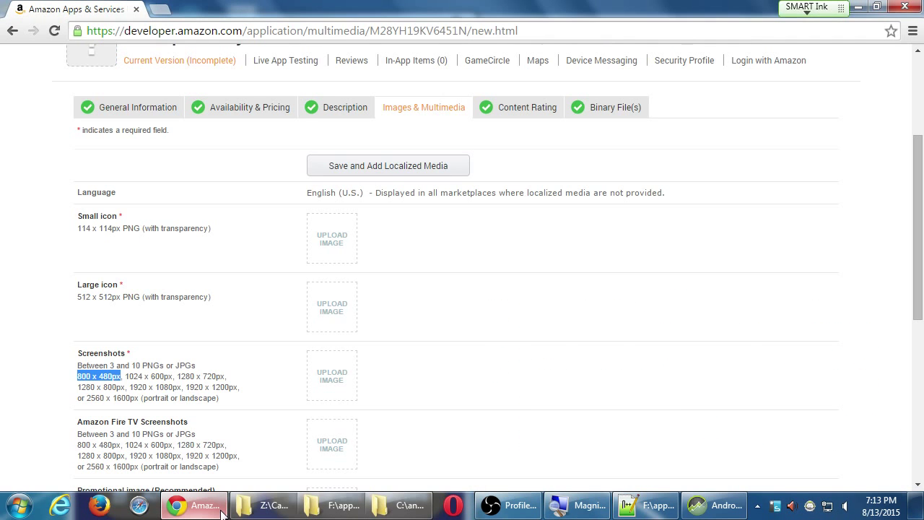
key(alt+Tab)
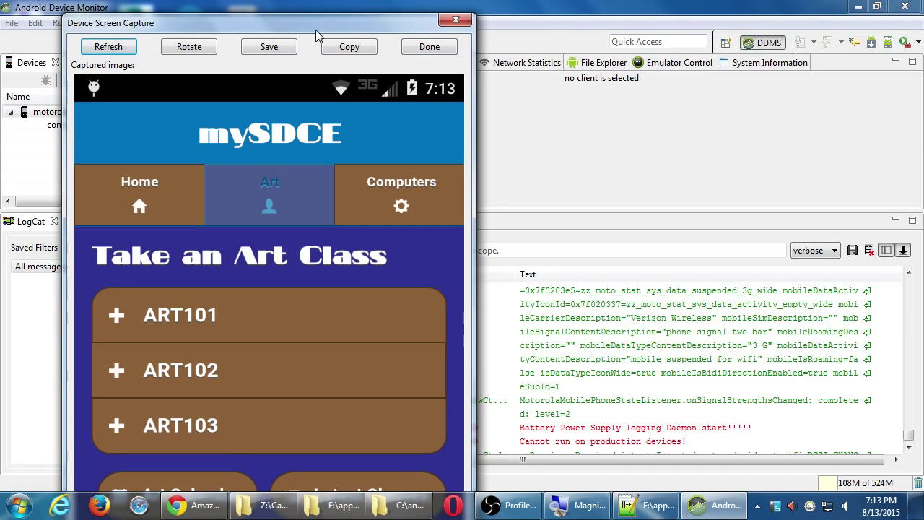
drag(318, 34, 309, 5)
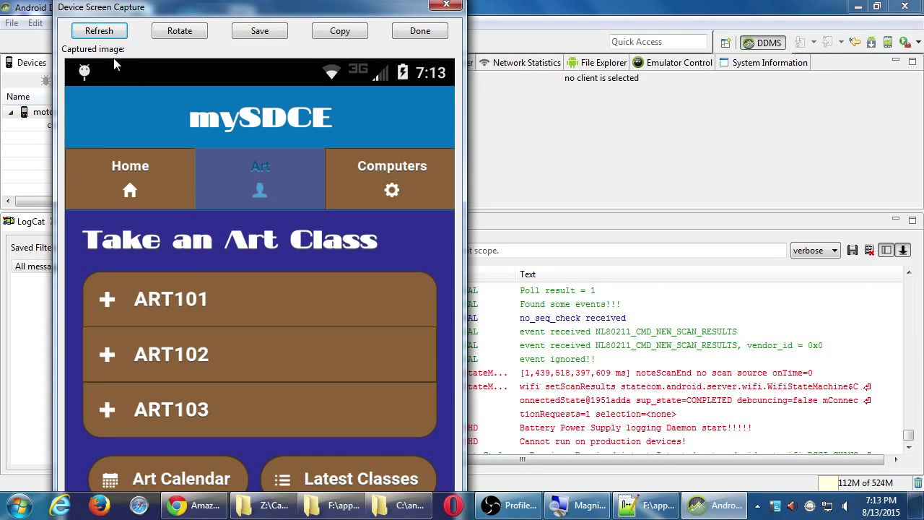
click(100, 31)
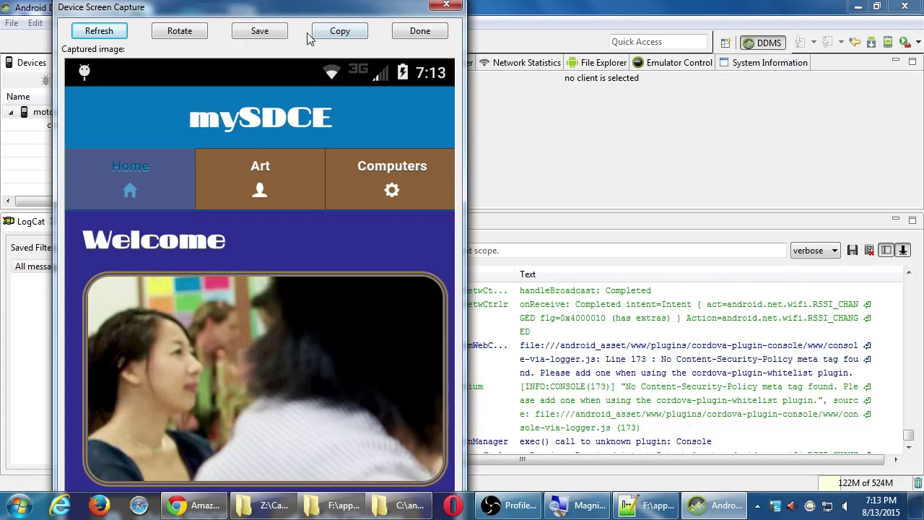
- Start saving the Home page capture and browse to the folder 2015-08 02ADT III (1863C) on KINGSTON (F:)
click(269, 32)
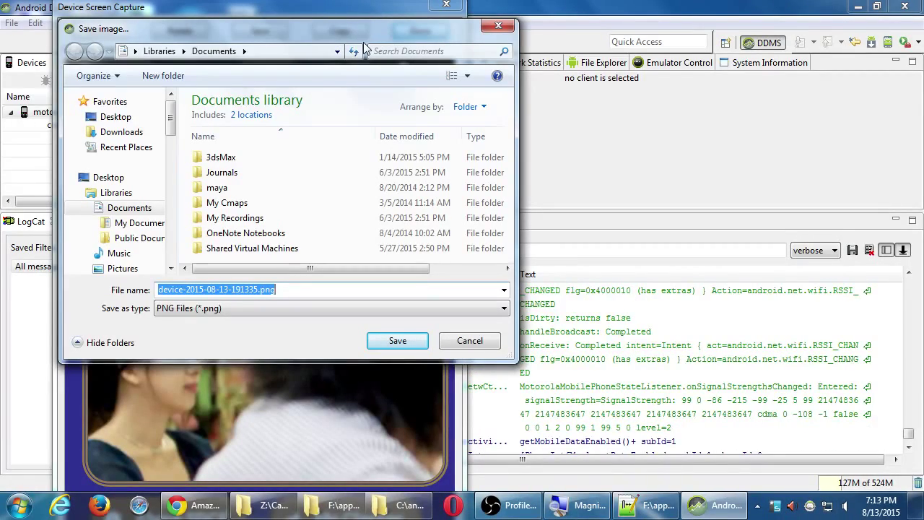
drag(309, 39, 415, 48)
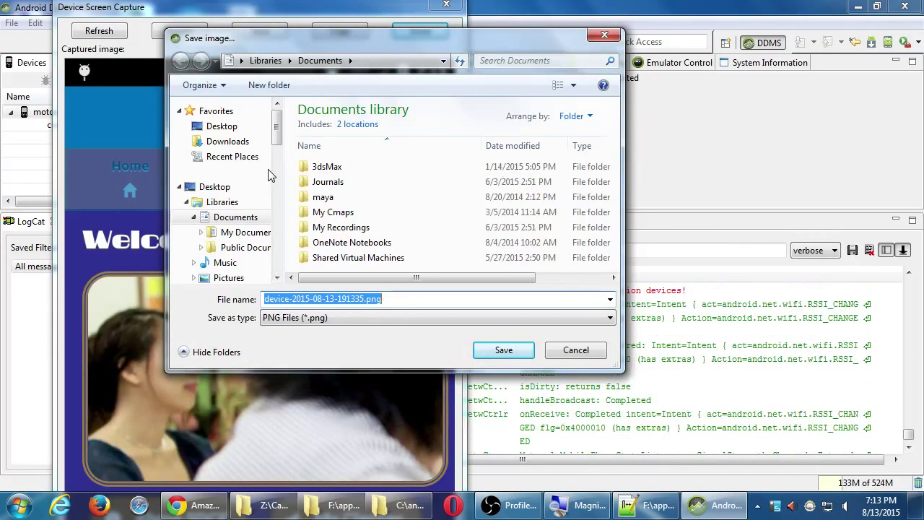
scroll(280, 218, down, 7)
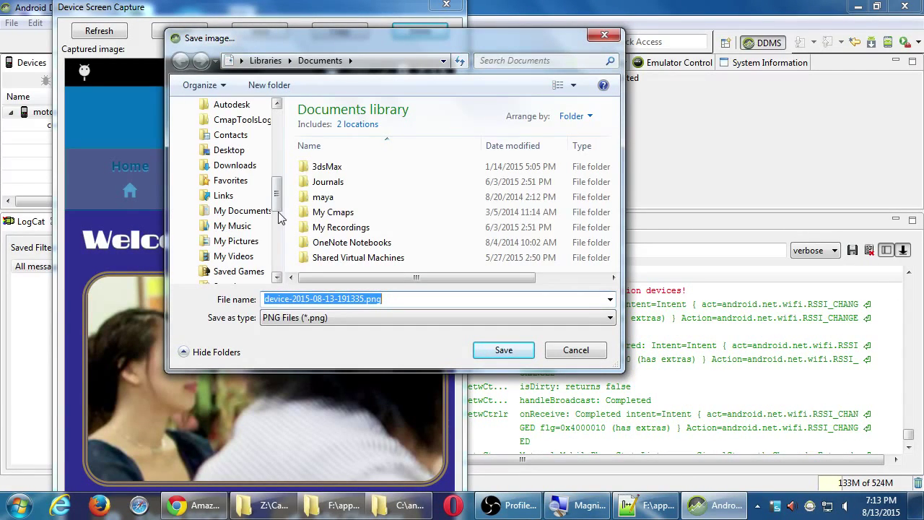
scroll(279, 216, down, 5)
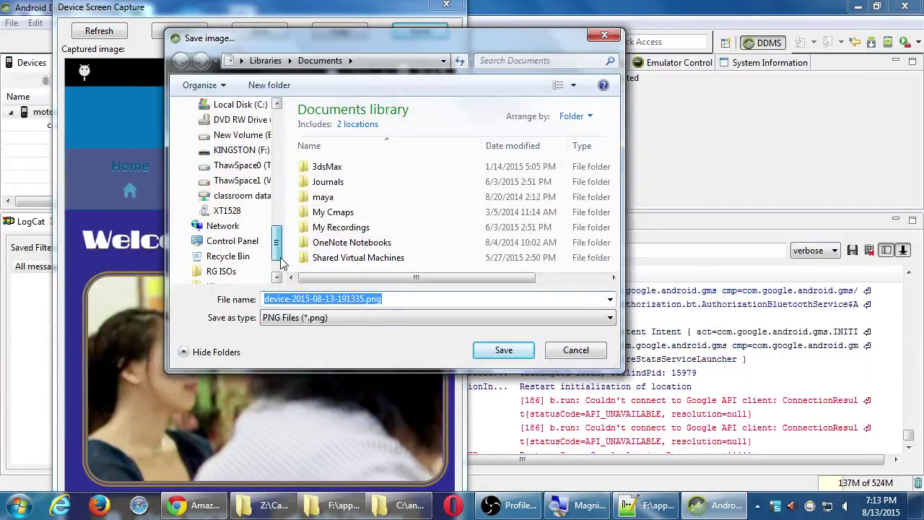
click(242, 149)
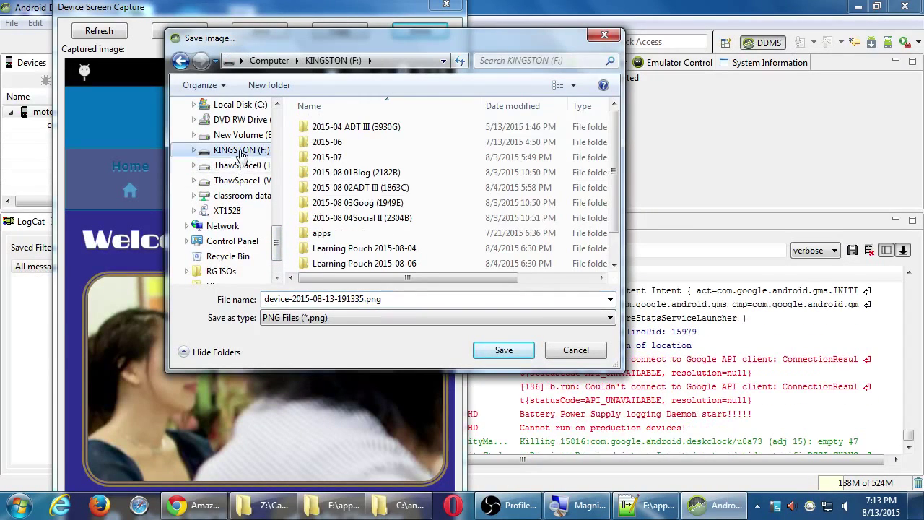
double_click(370, 192)
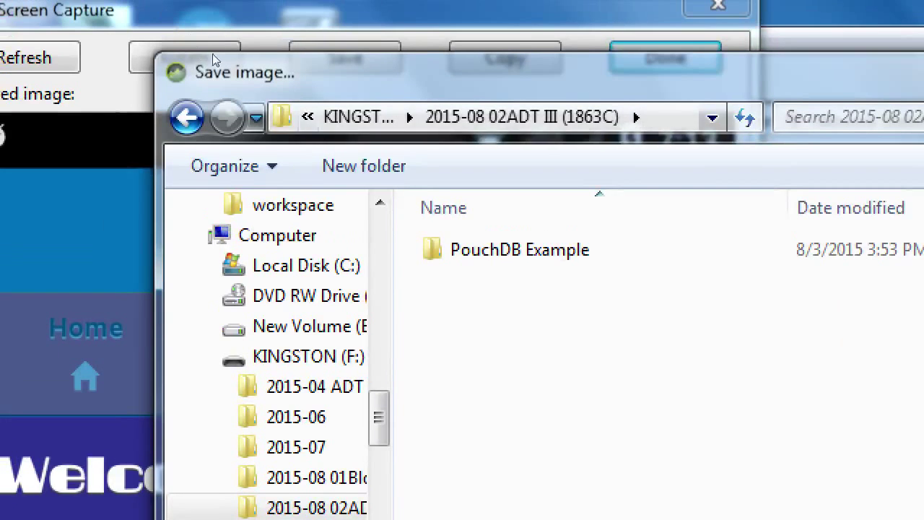
- Create a folder named App Store Assets and save the Home page capture in it as a PNG under the suggested file name
key(ctrl+shift+n)
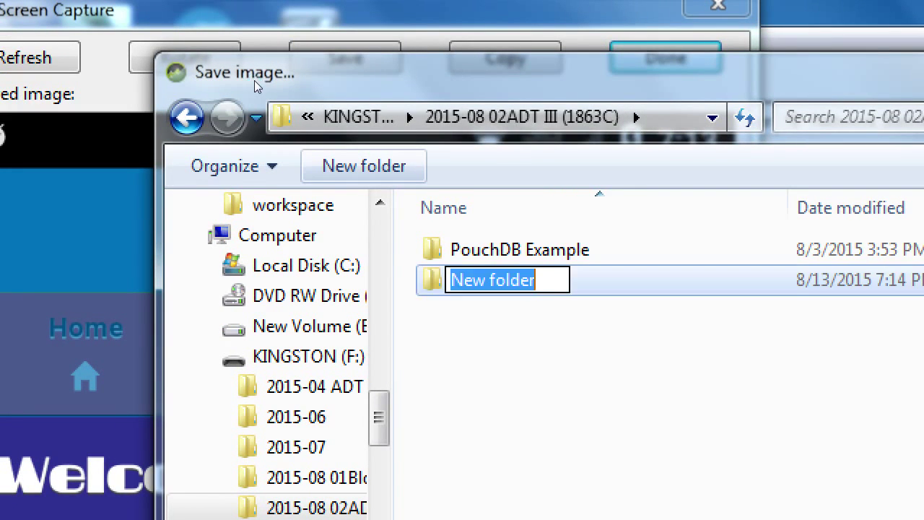
text(App)
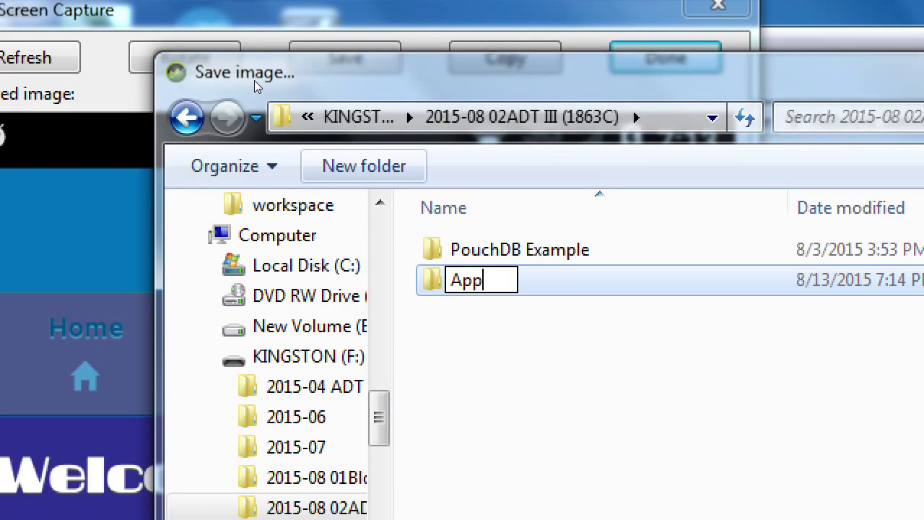
text( Store A)
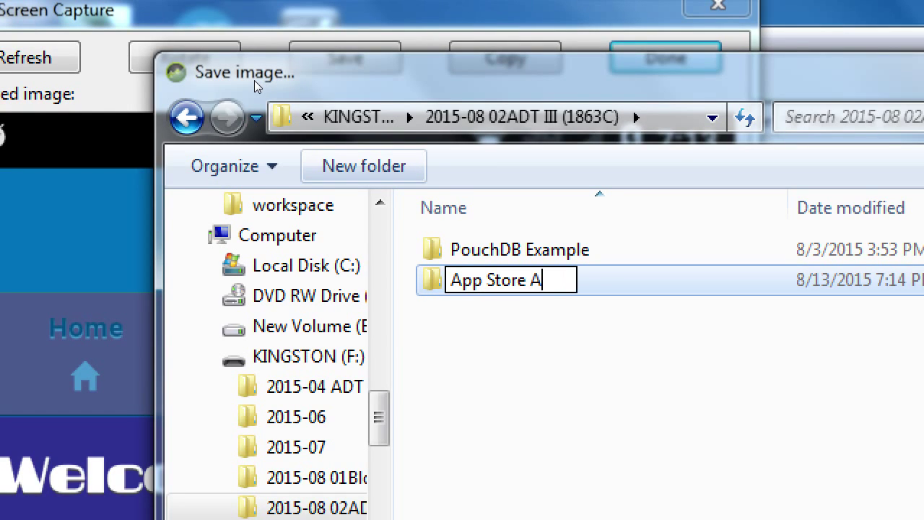
text(ssets)
key(Return)
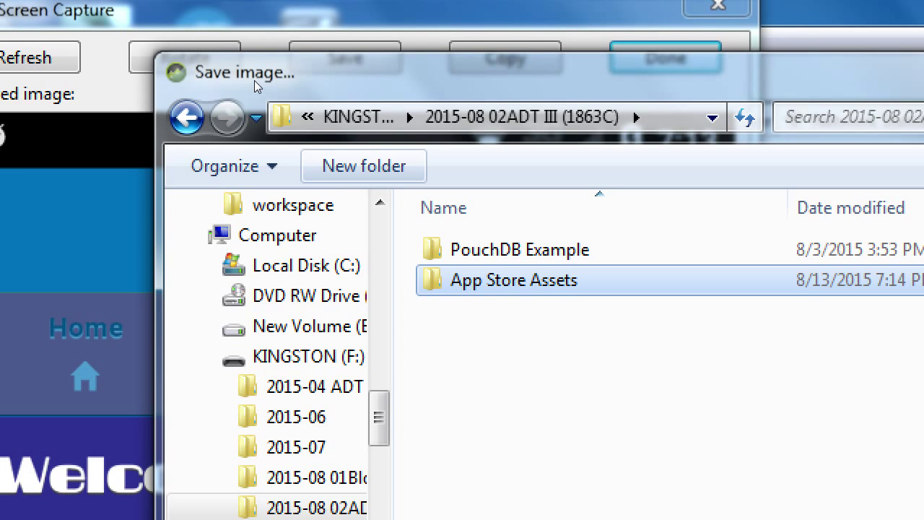
key(Return)
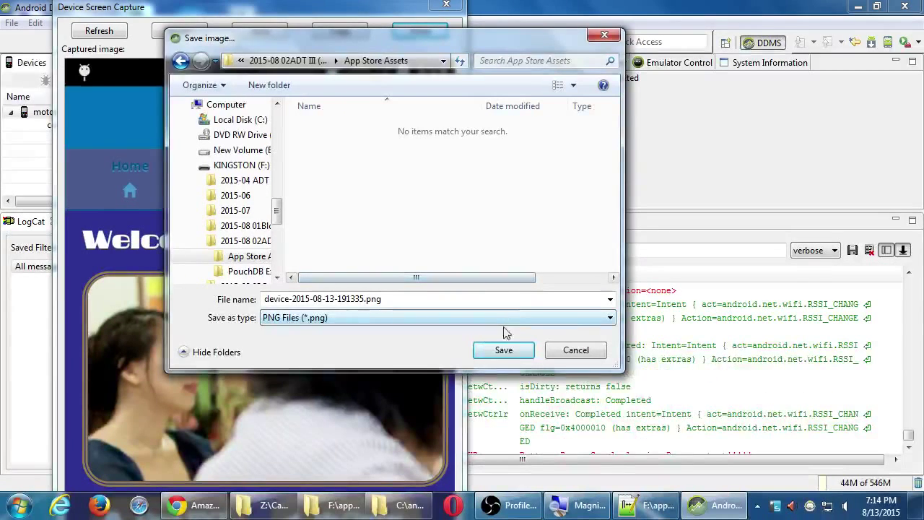
click(512, 352)
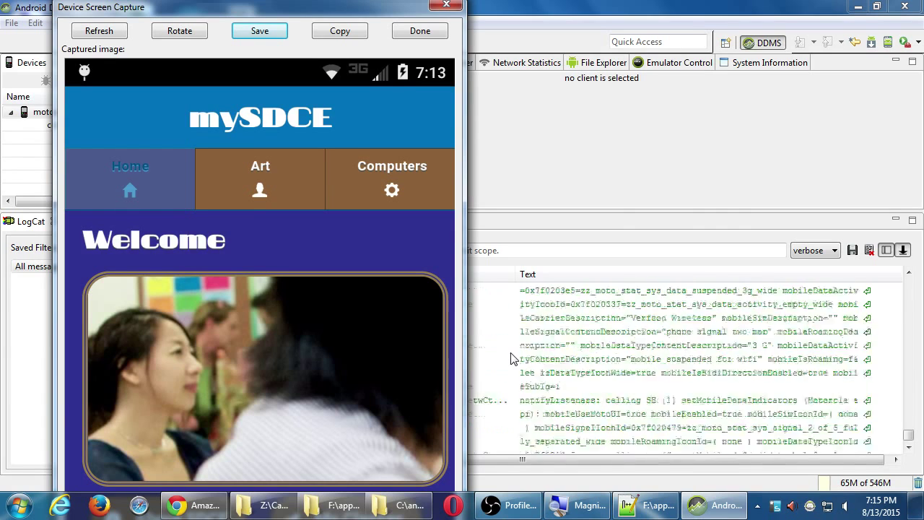
- Refresh the capture with the name prompt on the About SDCE page filled in, and save it as a PNG in App Store Assets
click(76, 30)
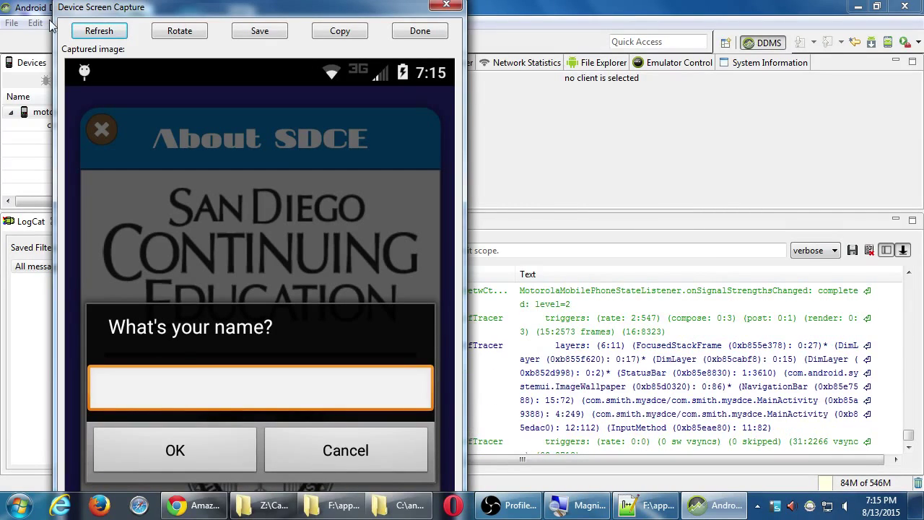
click(101, 31)
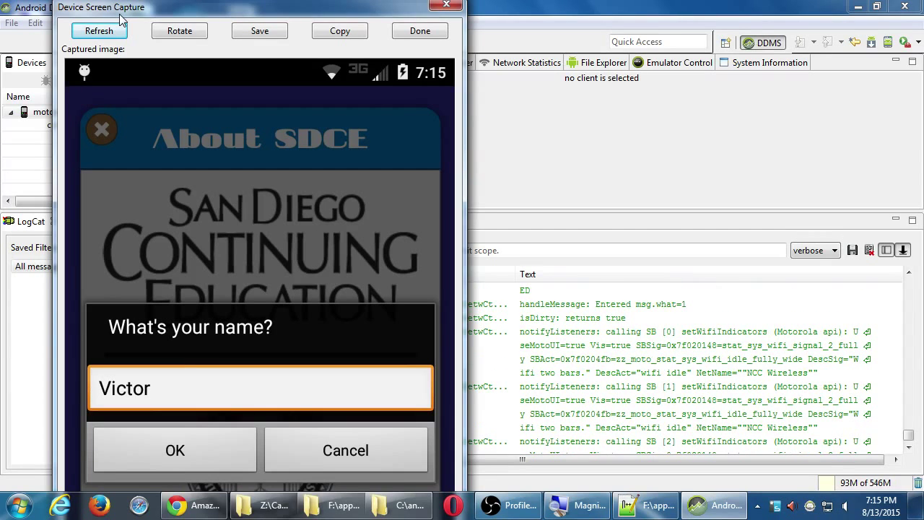
click(273, 31)
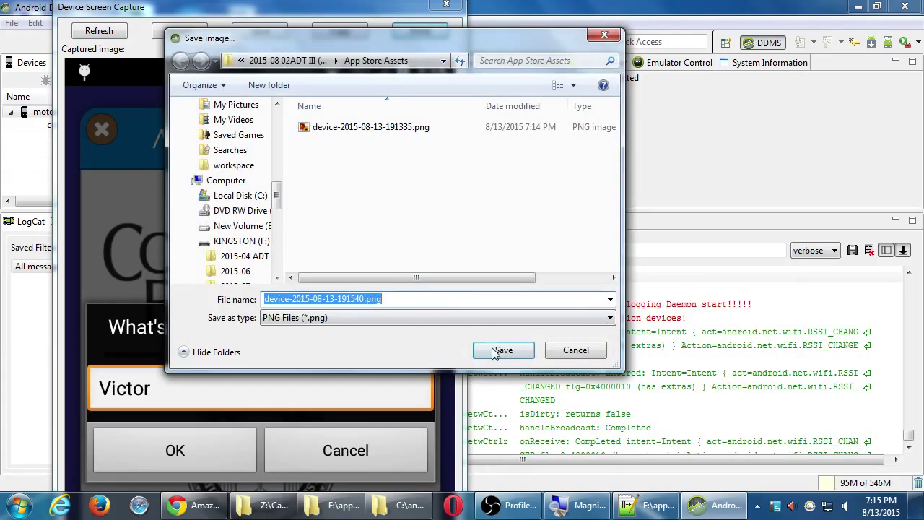
click(504, 349)
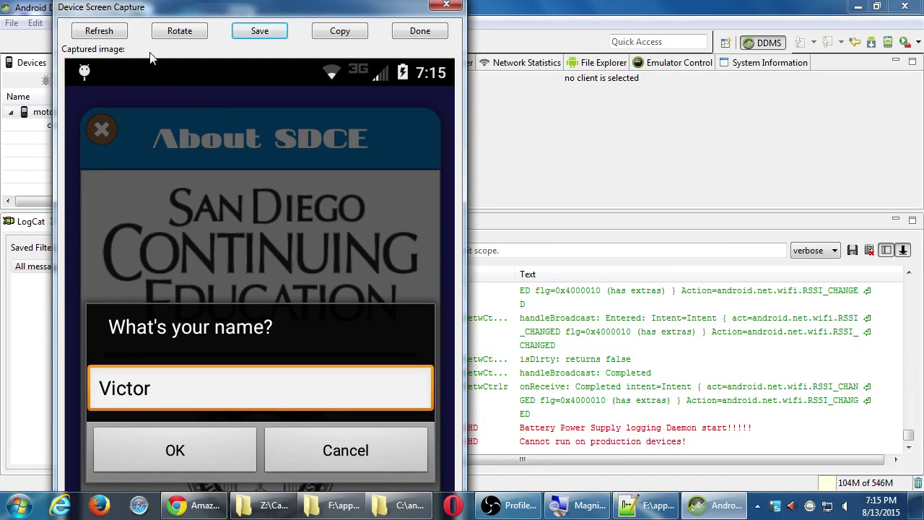
- Refresh the capture with the completed My Classes form and save it as a PNG in App Store Assets
click(103, 34)
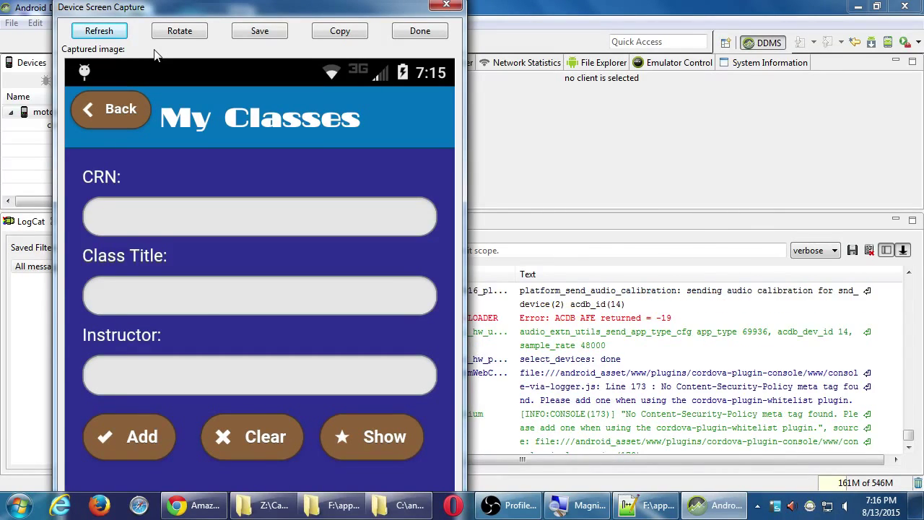
click(99, 31)
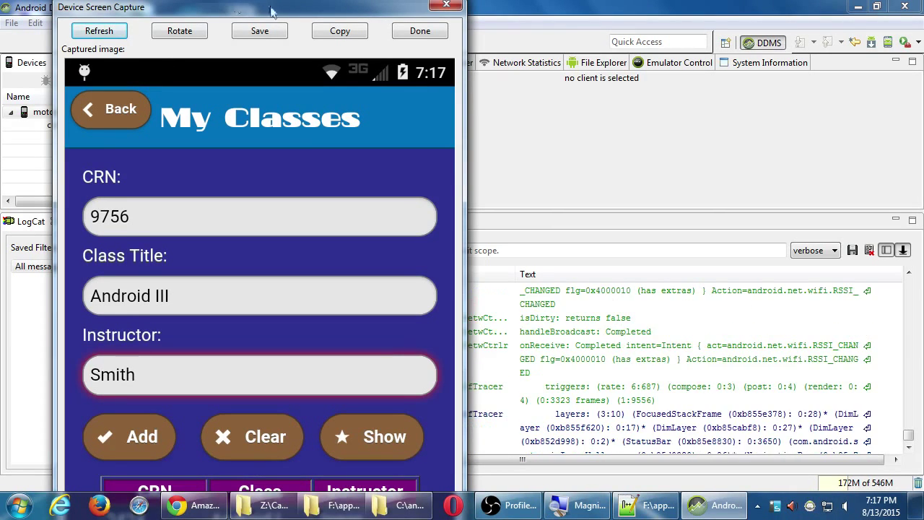
click(260, 30)
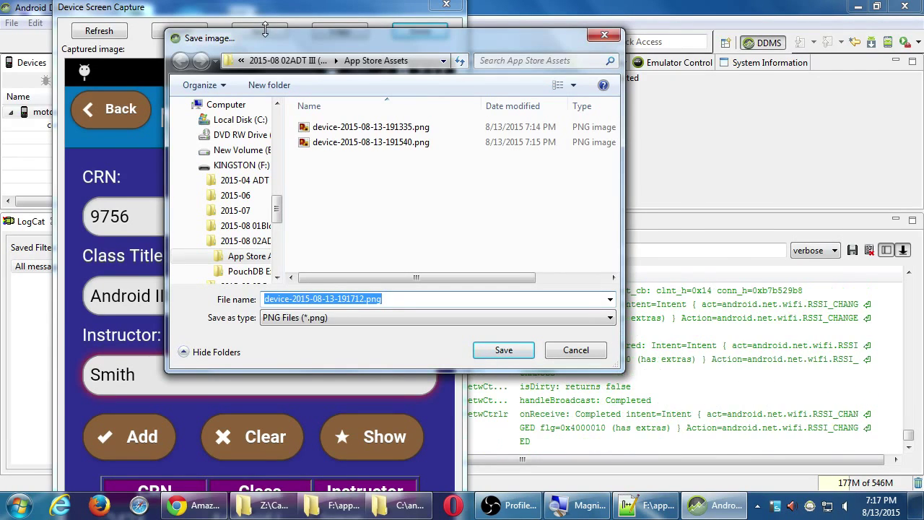
click(495, 350)
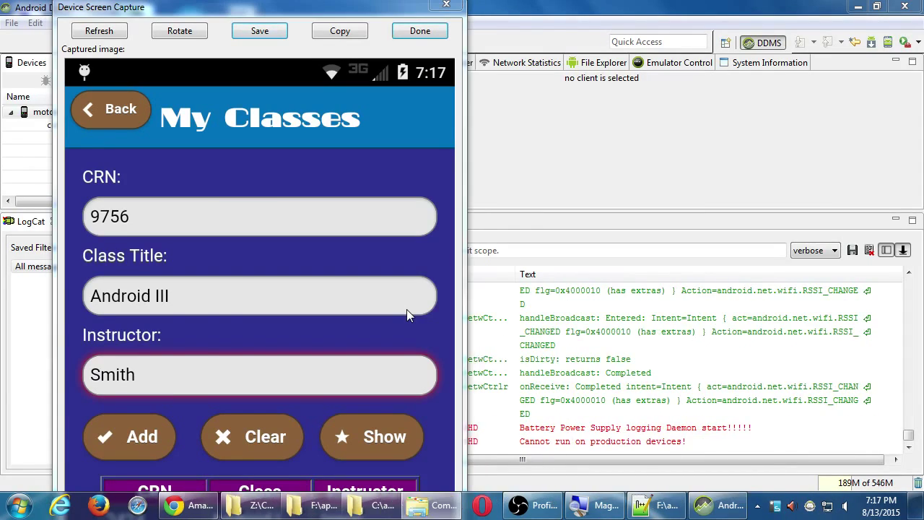
- Switch to Windows Explorer and open the App Store Assets folder inside 2015-08 02ADT III (1863C) on KINGSTON (F:)
key(super+e)
scroll(327, 165, up, 5)
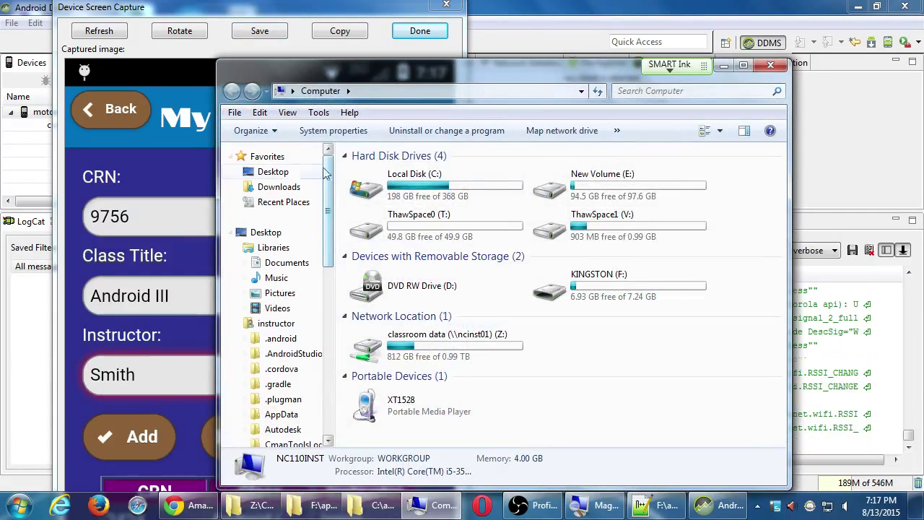
click(273, 171)
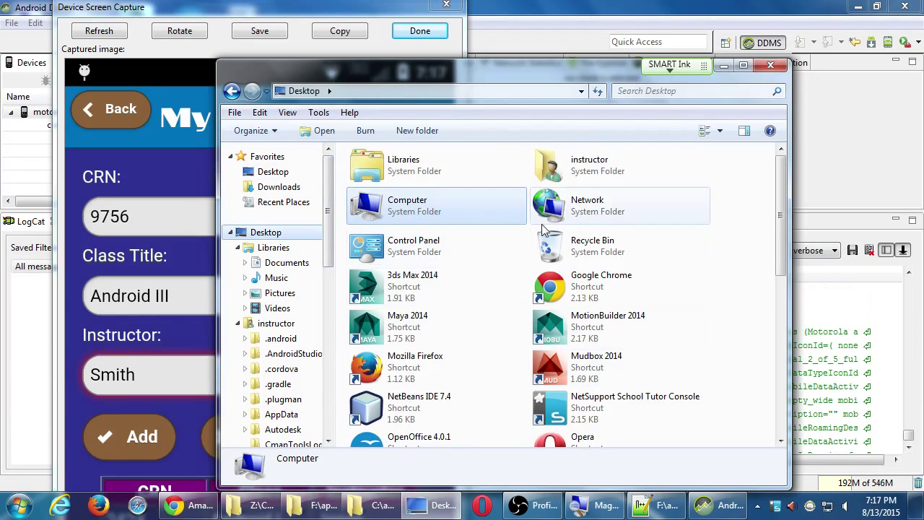
double_click(435, 210)
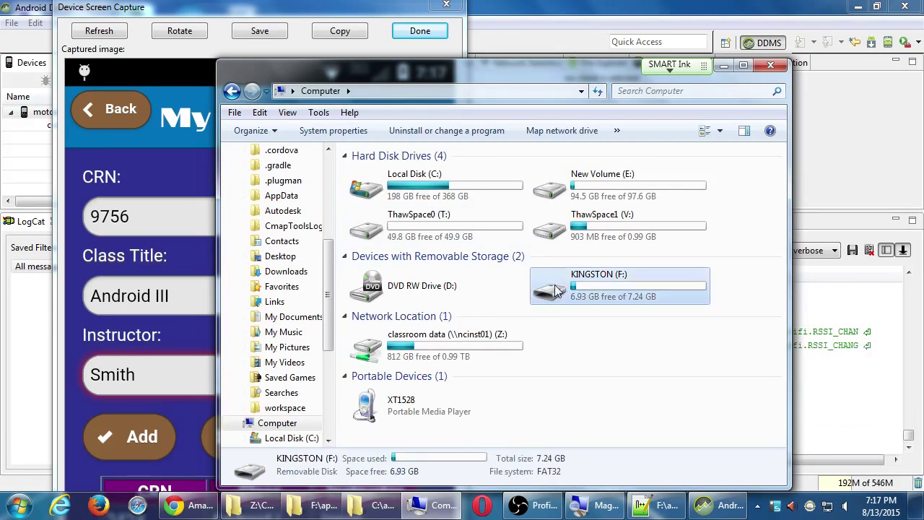
double_click(556, 288)
double_click(439, 232)
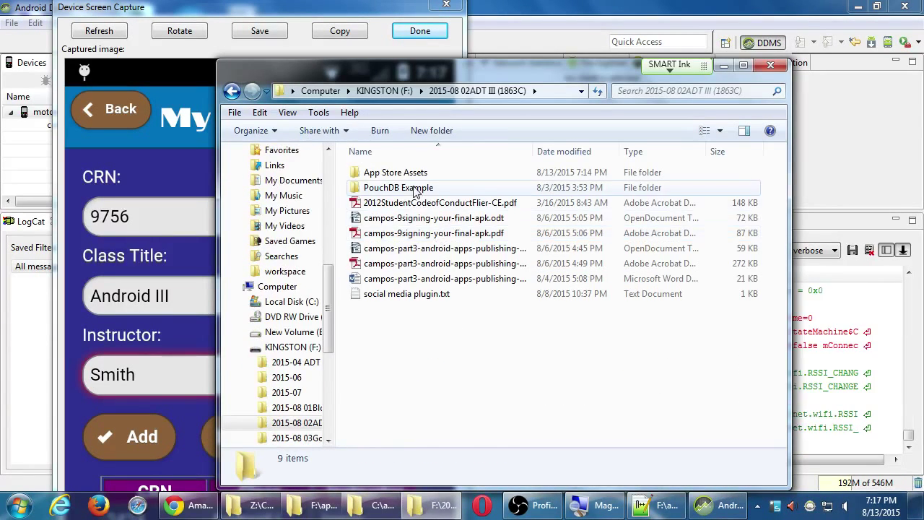
double_click(408, 174)
- Open device-2015-08-13-191712.png in Windows Photo Viewer, inspect it at actual size, and close the viewer
click(425, 204)
double_click(424, 204)
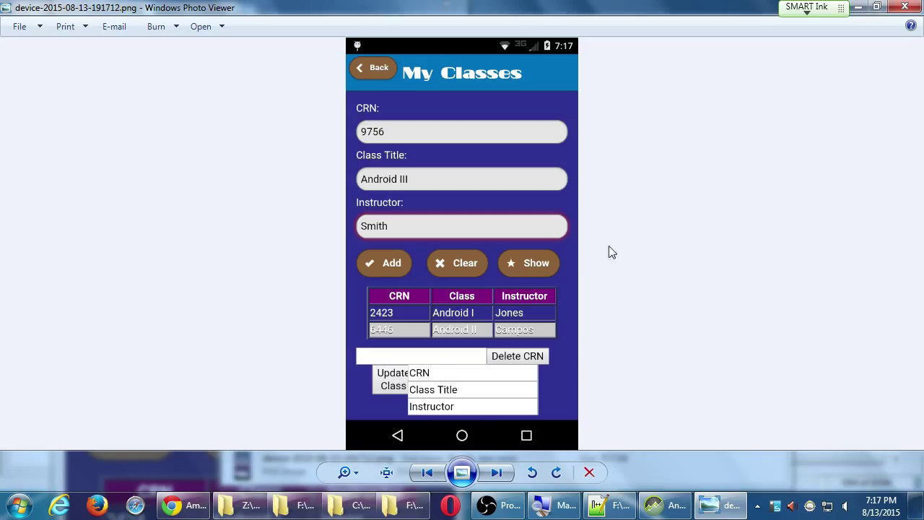
click(388, 473)
drag(437, 245, 459, 379)
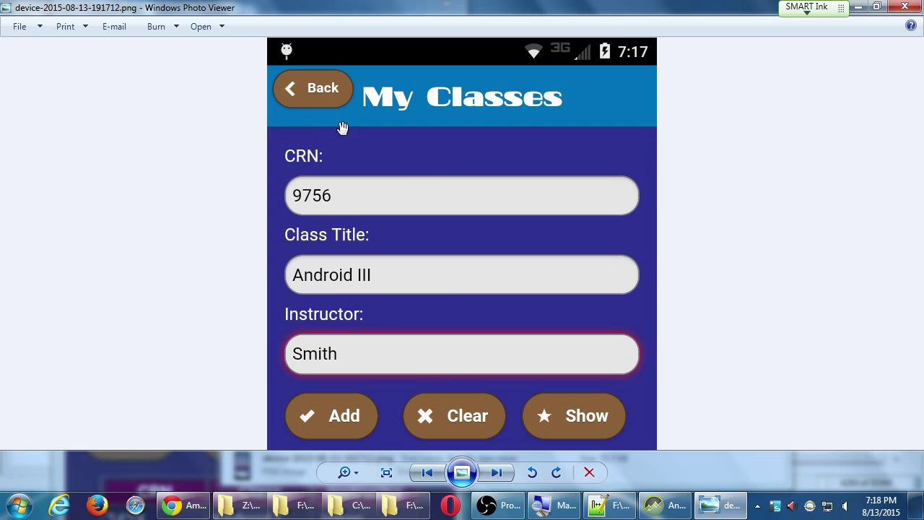
drag(474, 354, 536, 53)
drag(535, 128, 608, 350)
click(915, 8)
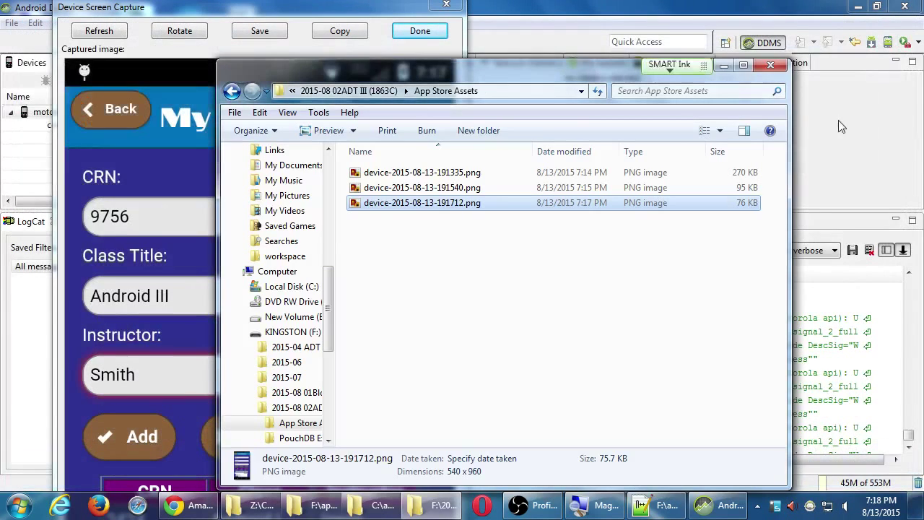
- Return to the Device Screen Capture window, refresh it with the May and June events panel, and save that capture as a PNG in App Store Assets
click(347, 9)
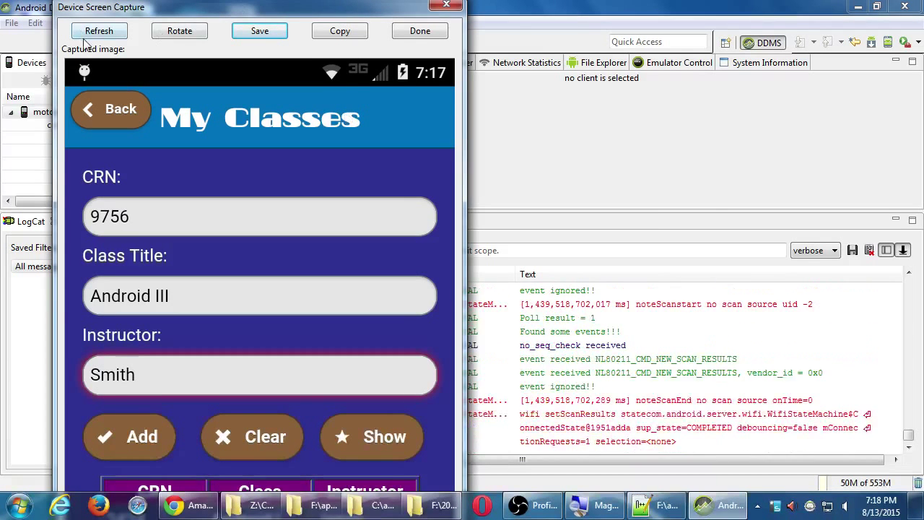
click(119, 32)
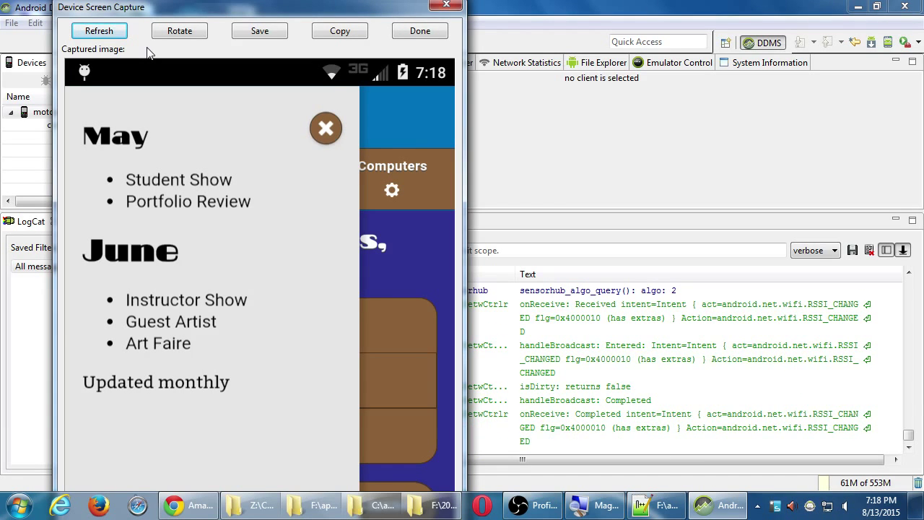
click(254, 32)
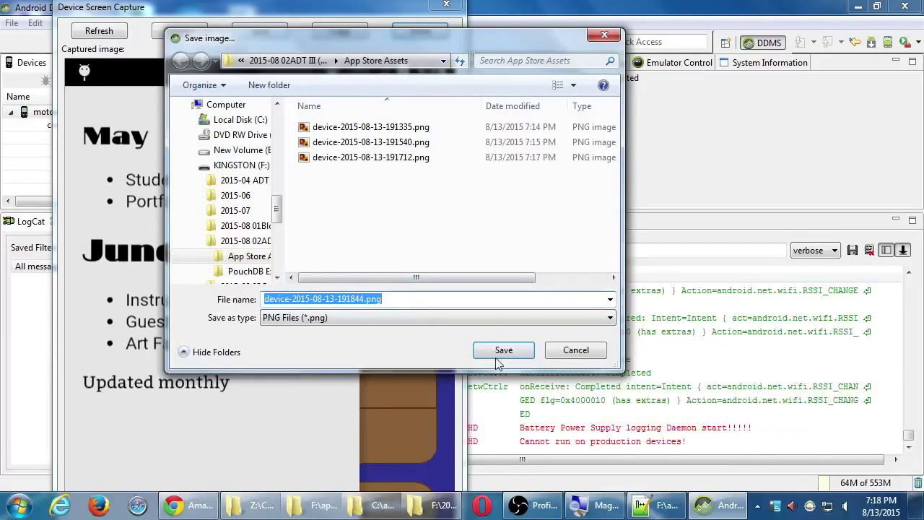
click(502, 350)
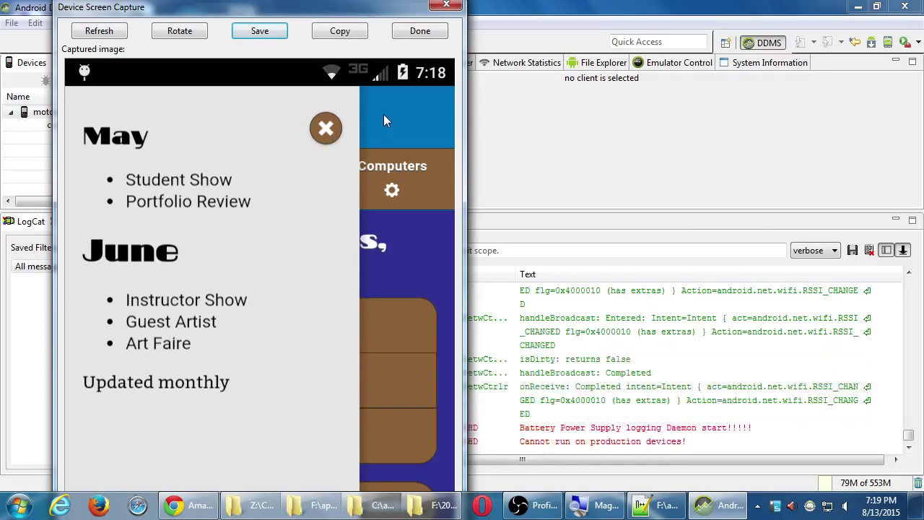
- Finish the screen capture, close Android Device Monitor, and show the App Store Assets files as thumbnails
click(425, 32)
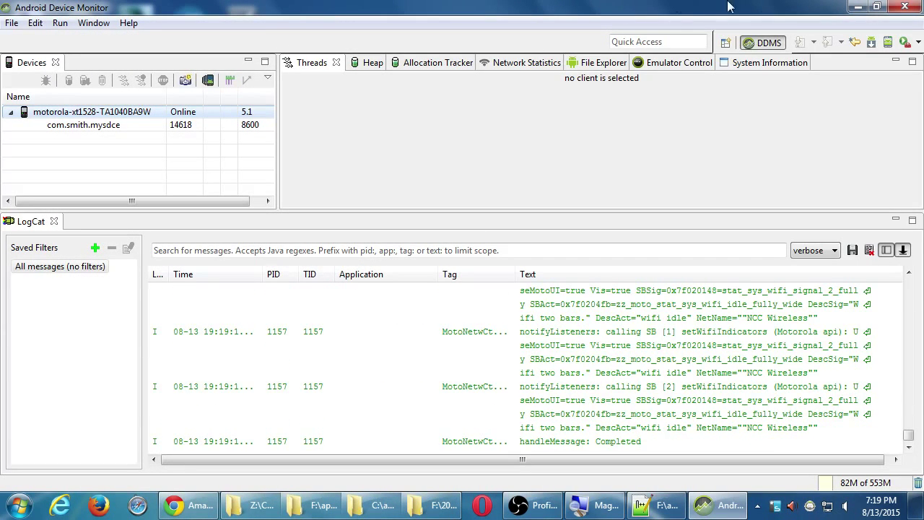
click(901, 8)
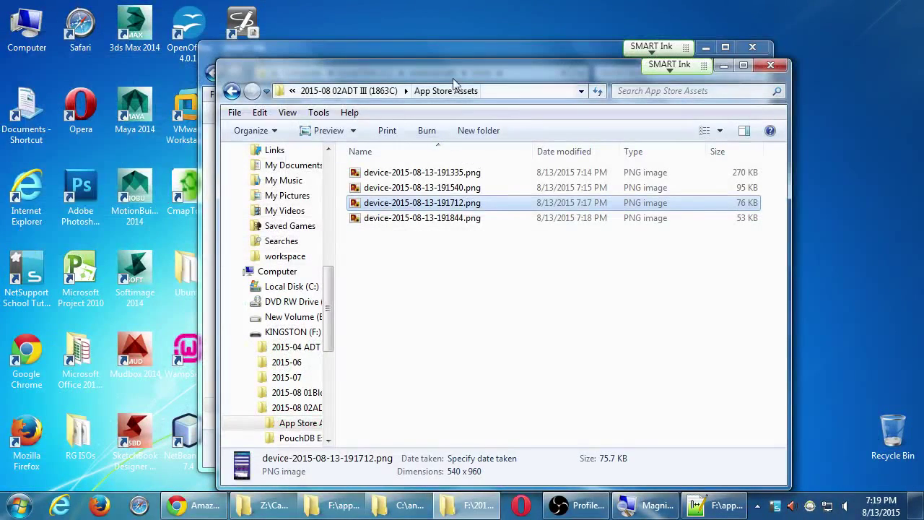
click(720, 130)
click(757, 44)
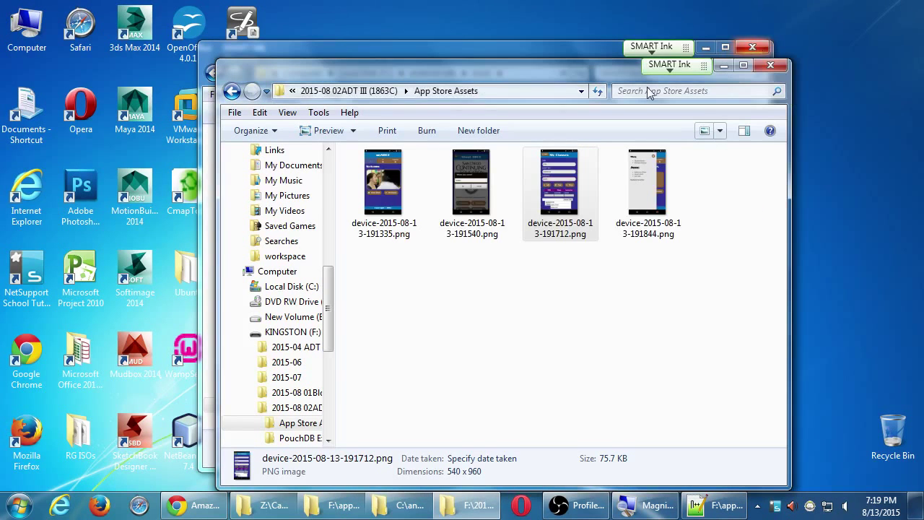
- Check the dimensions of device-2015-08-13-191335.png against the screenshot sizes listed on the Amazon page in Chrome, and return to the folder
click(401, 208)
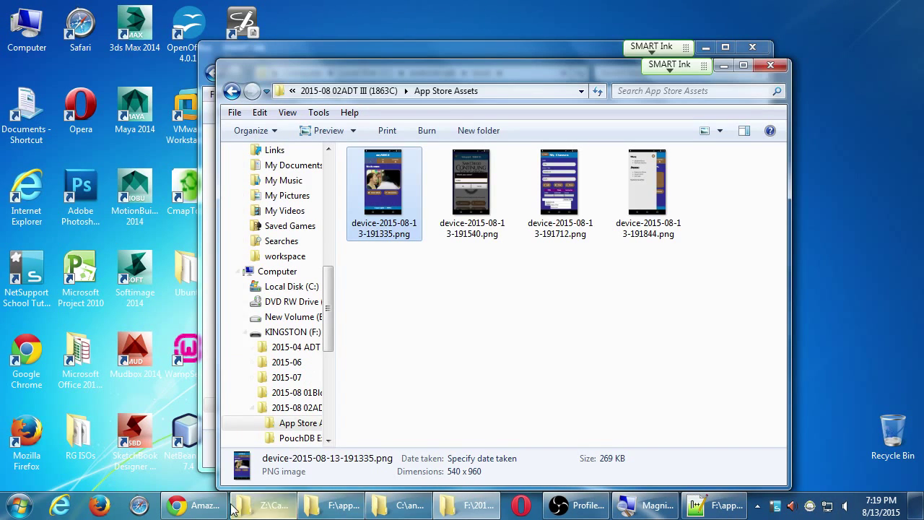
click(206, 509)
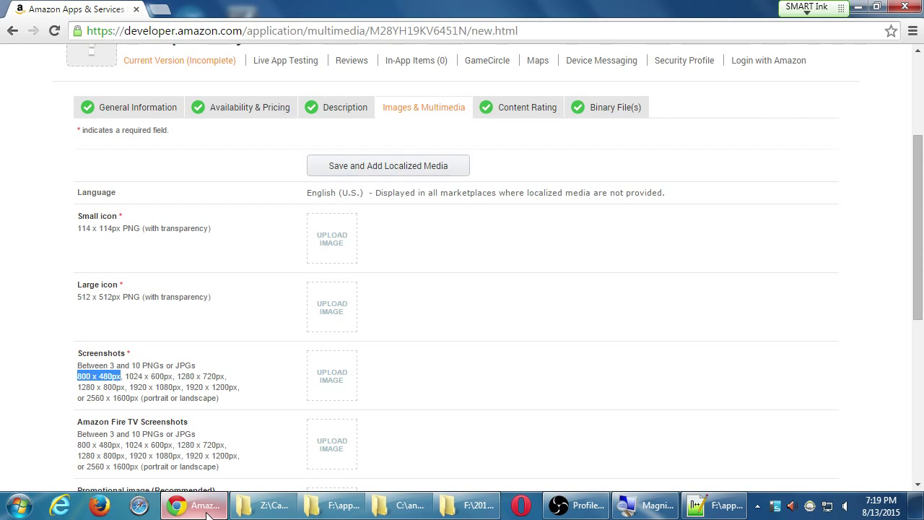
click(207, 507)
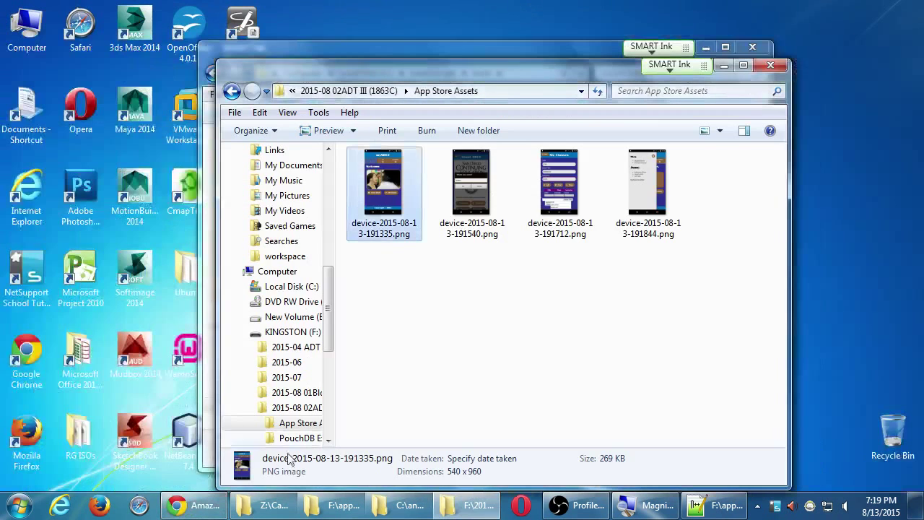
- Page through all the saved captures in Windows Photo Viewer, starting from device-2015-08-13-191335.png, and close the viewer
double_click(379, 185)
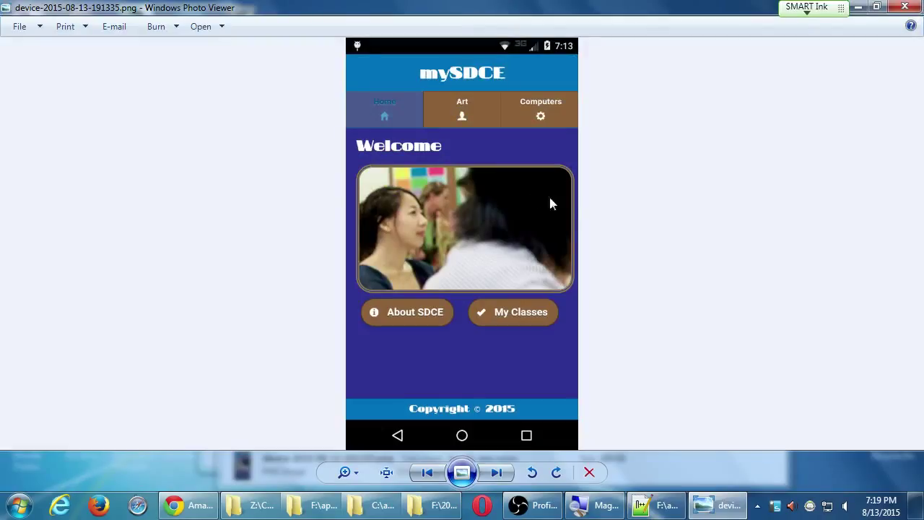
key(Right)
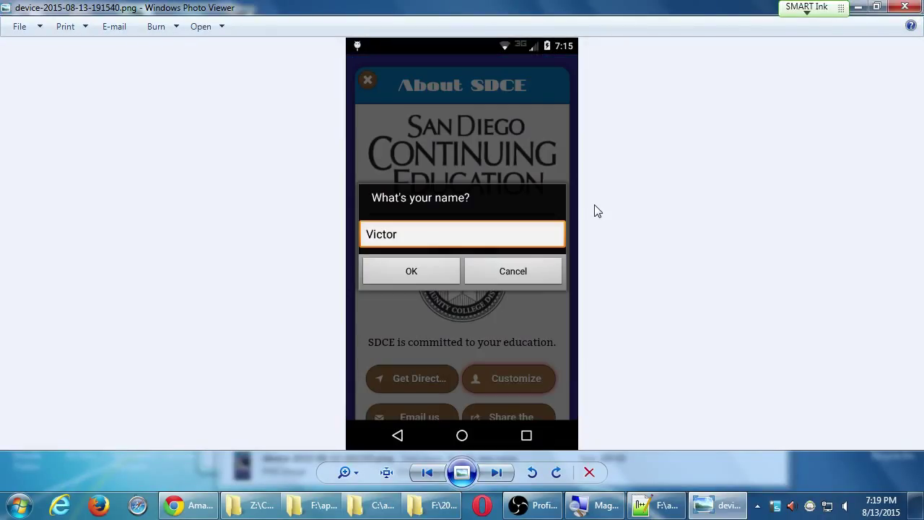
key(Right)
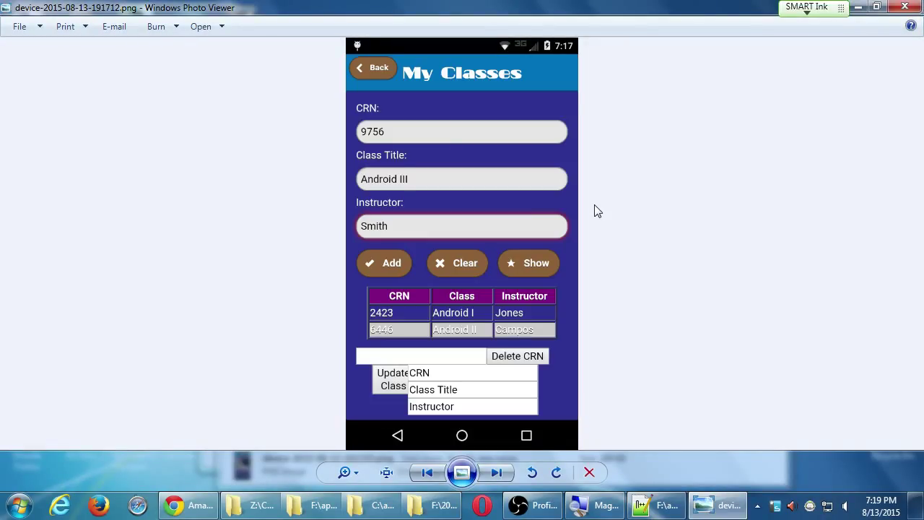
key(Right)
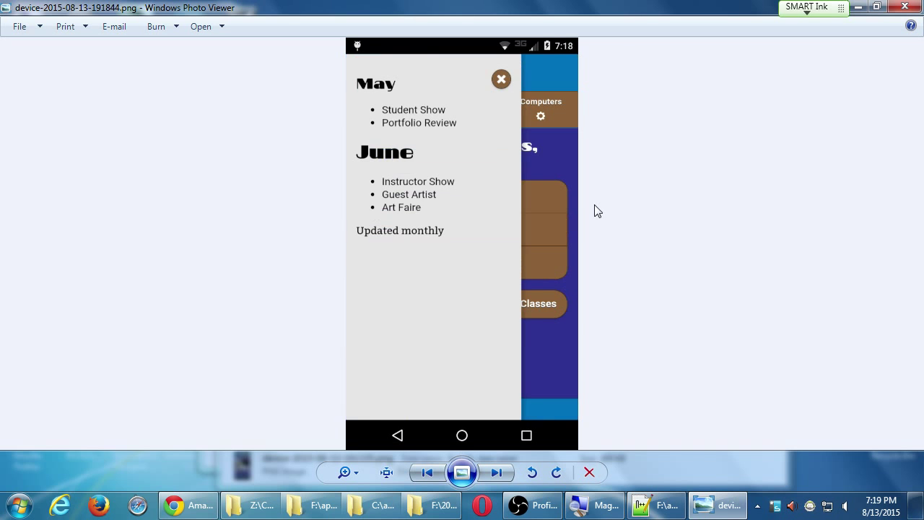
key(Right)
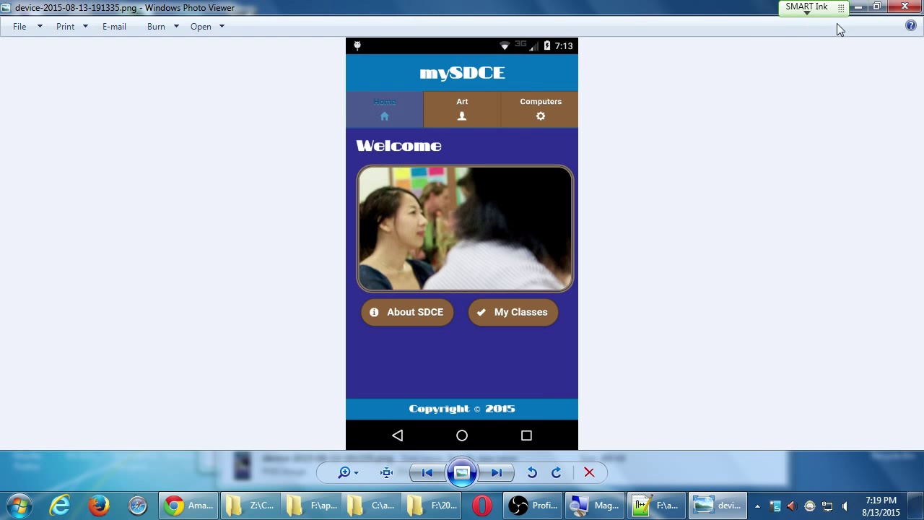
click(903, 7)
click(681, 394)
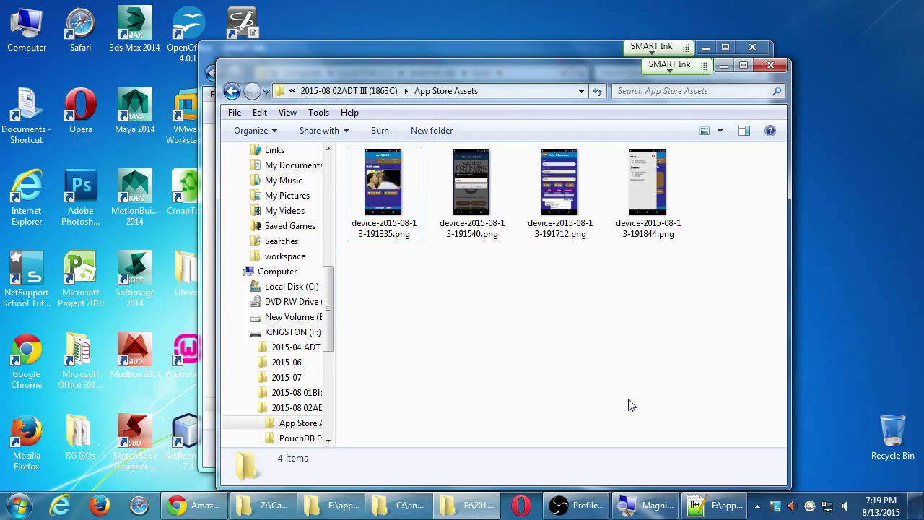
- Switch to the Amazon submission page in Chrome and start an image upload for the required Screenshots field
click(195, 506)
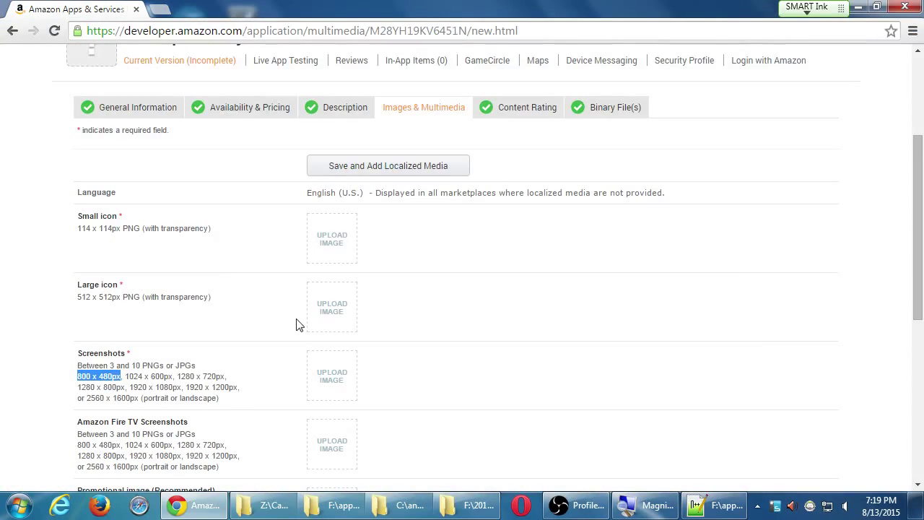
click(210, 399)
scroll(193, 380, down, 1)
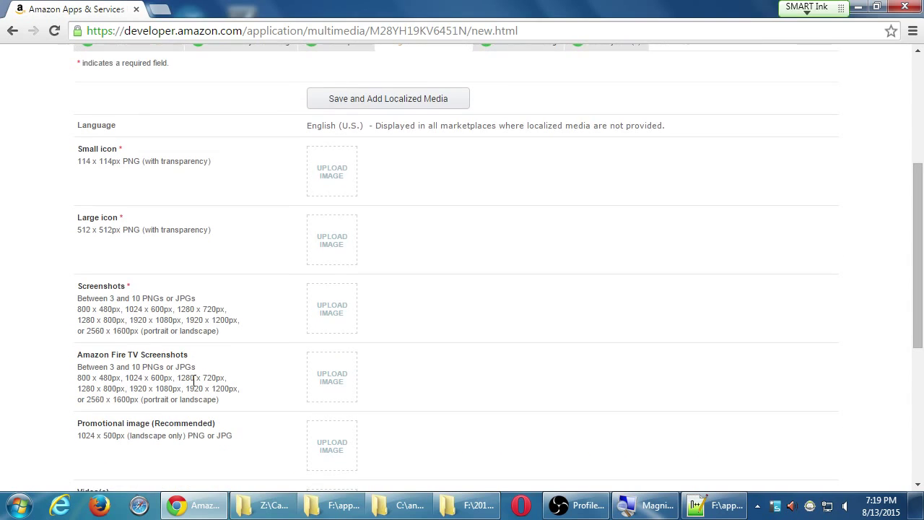
click(332, 320)
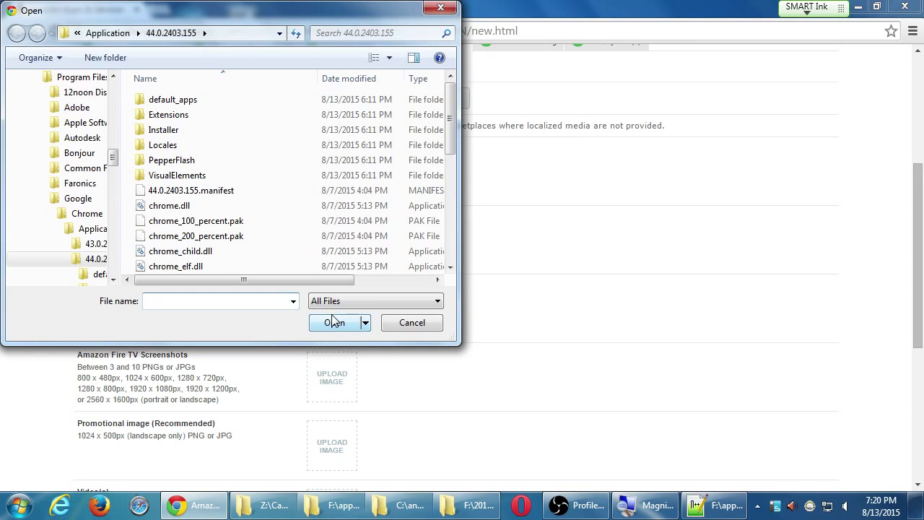
- Browse the file chooser to KINGSTON (F:), 2015-08 02ADT III (1863C), App Store Assets
drag(112, 161, 113, 93)
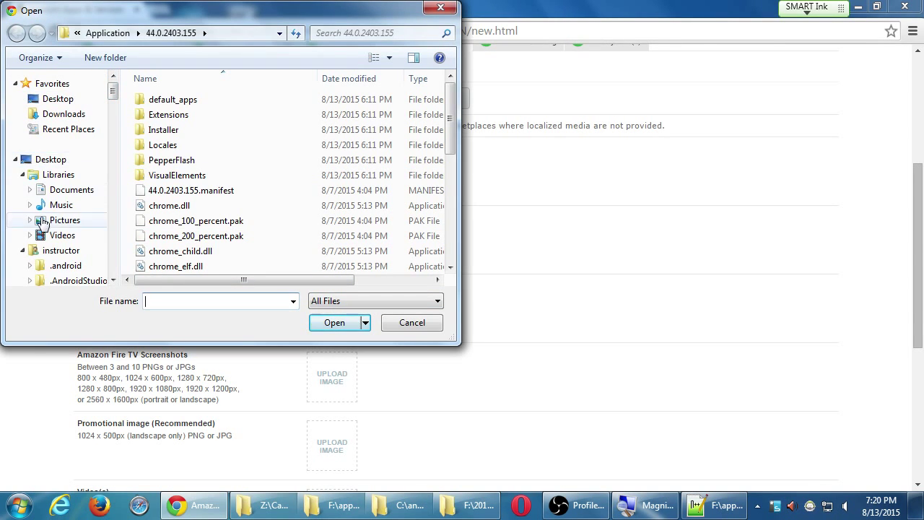
scroll(112, 267, down, 10)
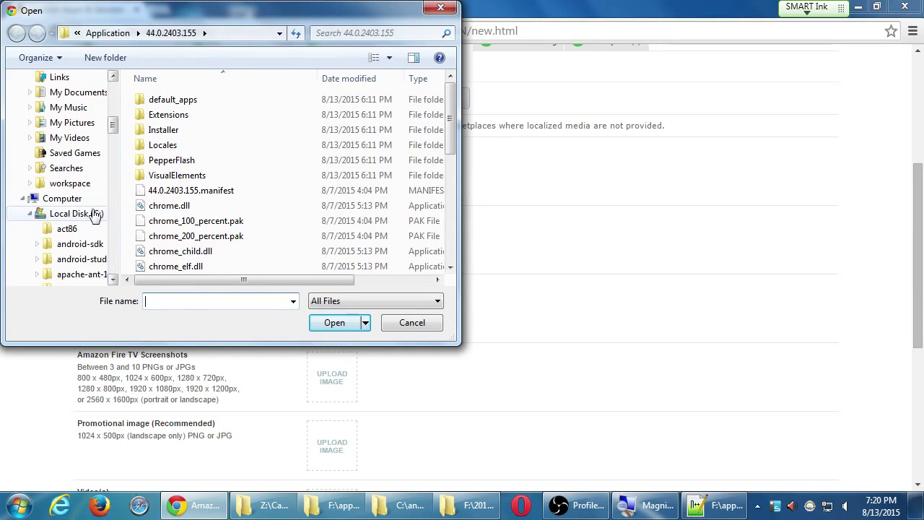
click(73, 198)
click(285, 229)
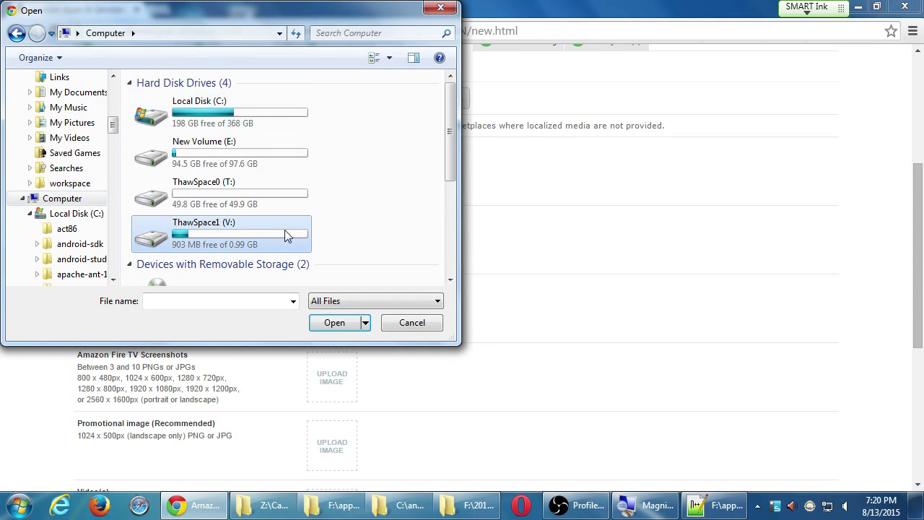
scroll(282, 200, down, 3)
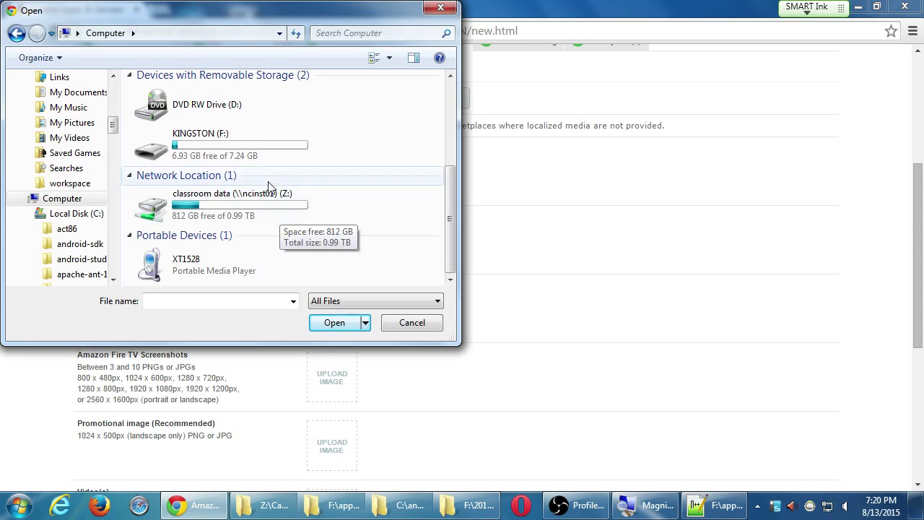
click(259, 149)
double_click(259, 149)
double_click(207, 159)
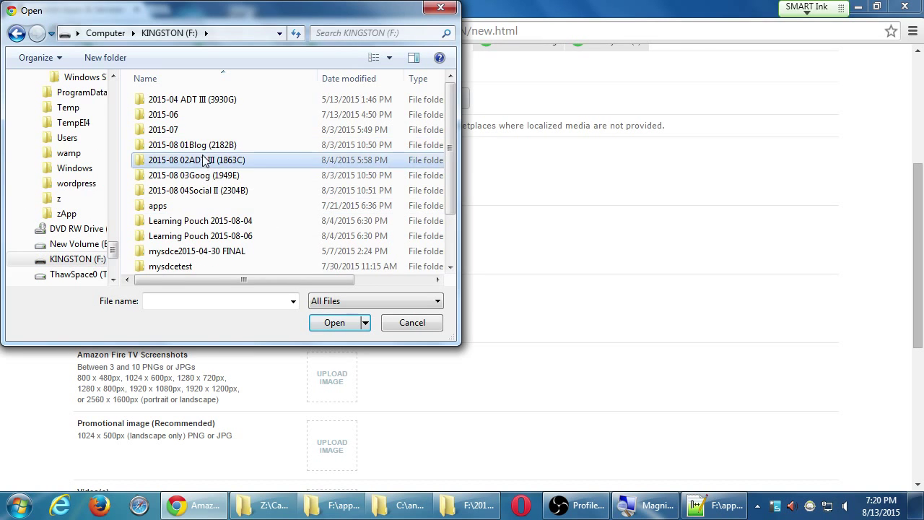
double_click(202, 100)
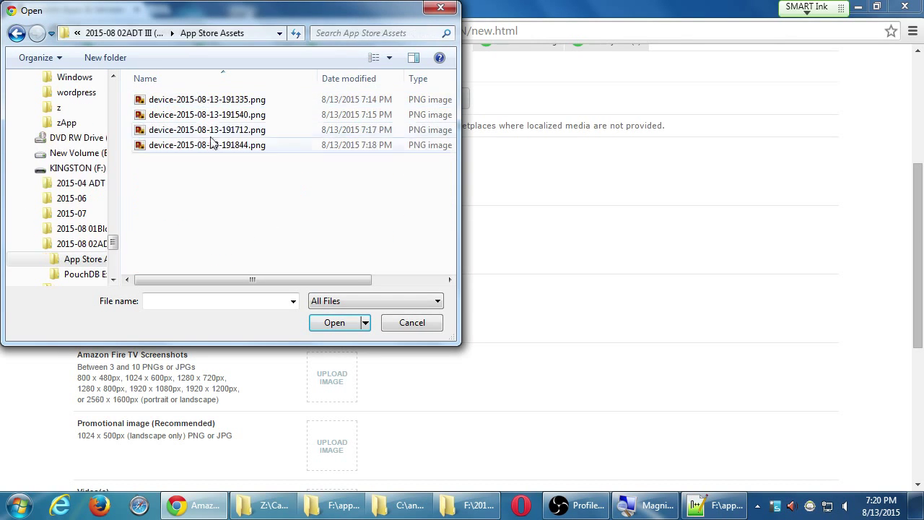
- Try to upload device-2015-08-13-191335.png as an app screenshot
click(202, 100)
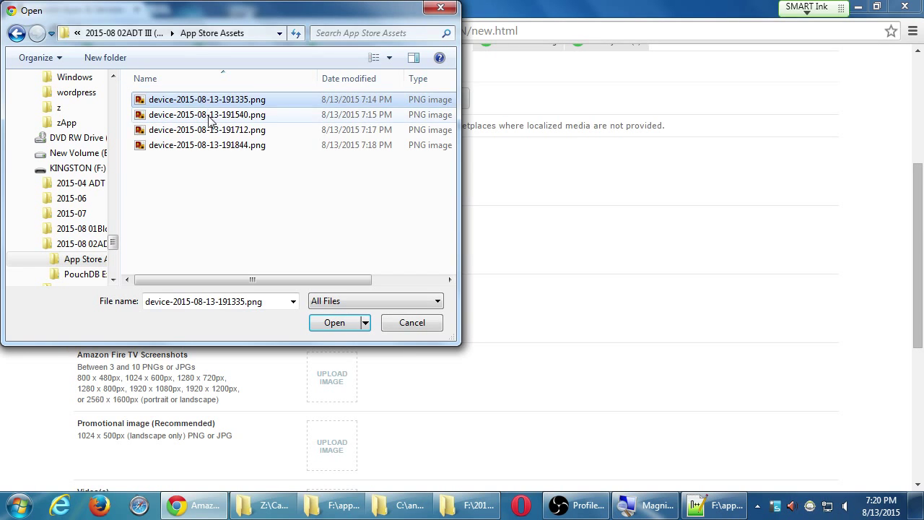
click(216, 146)
double_click(220, 99)
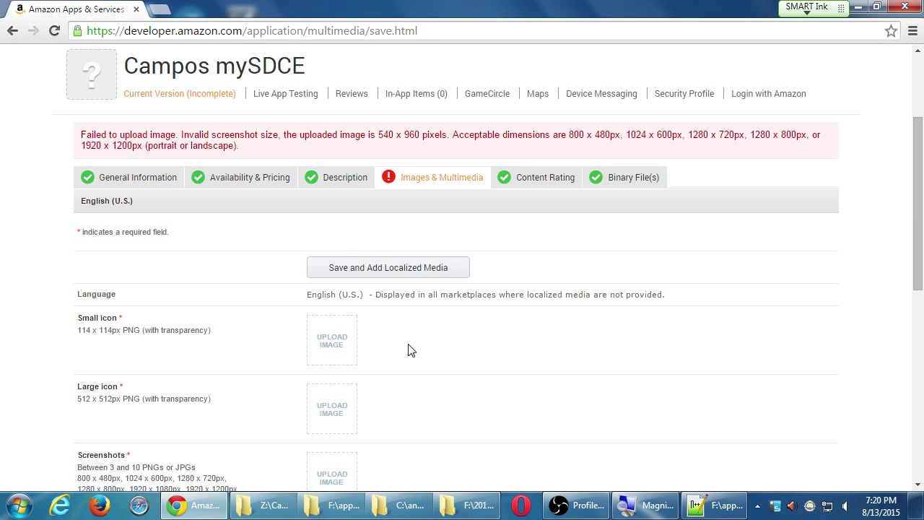
- Check the dimensions of device-2015-08-13-191335.png in the App Store Assets folder against the sizes Amazon accepts, and return to Chrome
click(282, 510)
click(281, 510)
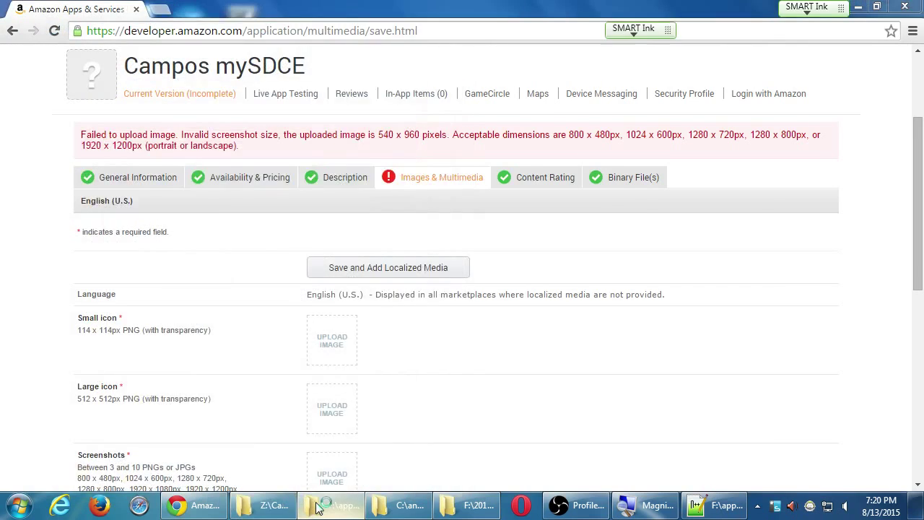
click(319, 508)
click(339, 507)
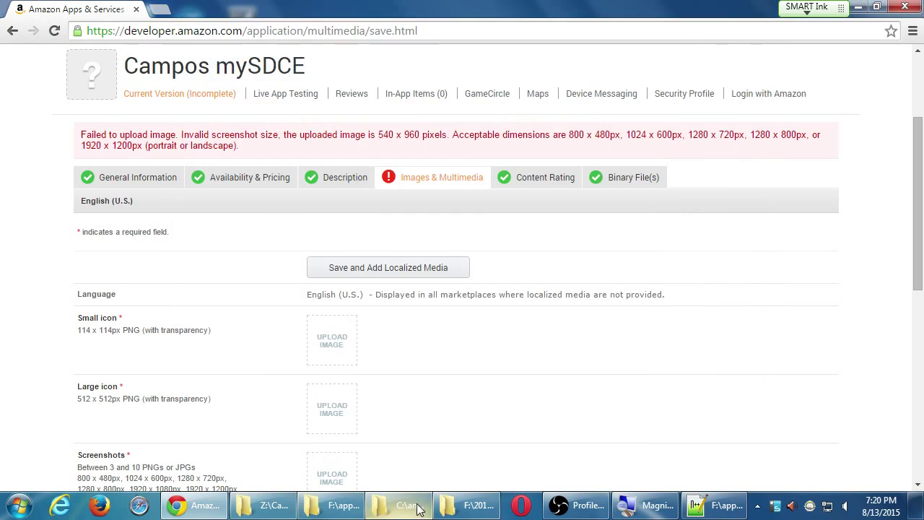
click(473, 506)
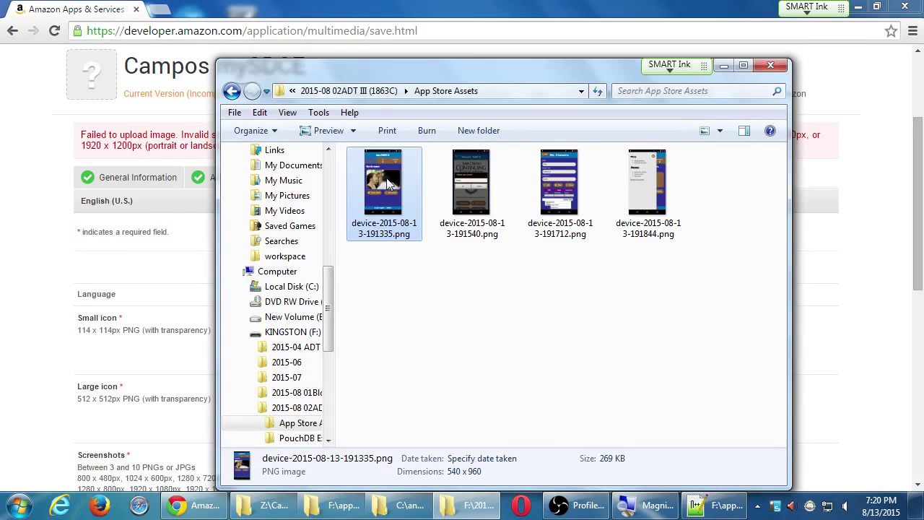
drag(389, 73, 396, 204)
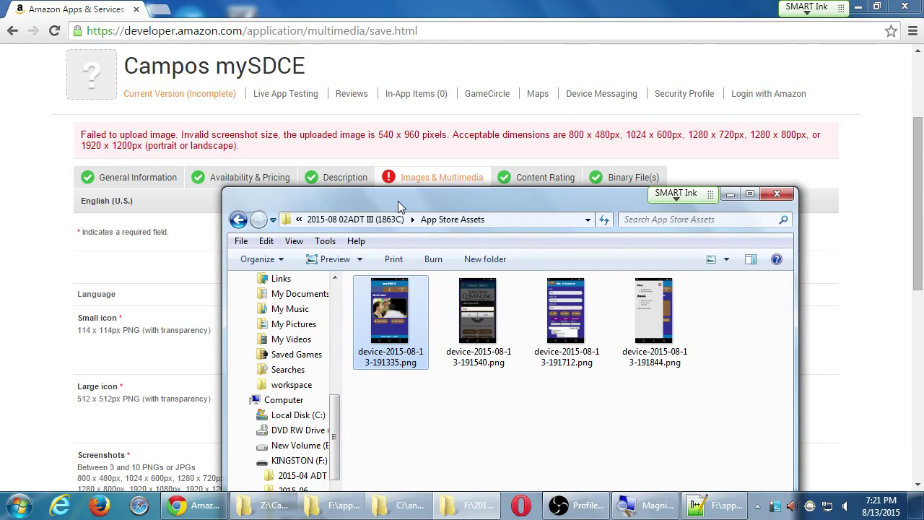
click(803, 186)
- Review the icon, screenshot, promotional image and video requirements on the Images & Multimedia page
scroll(810, 189, down, 2)
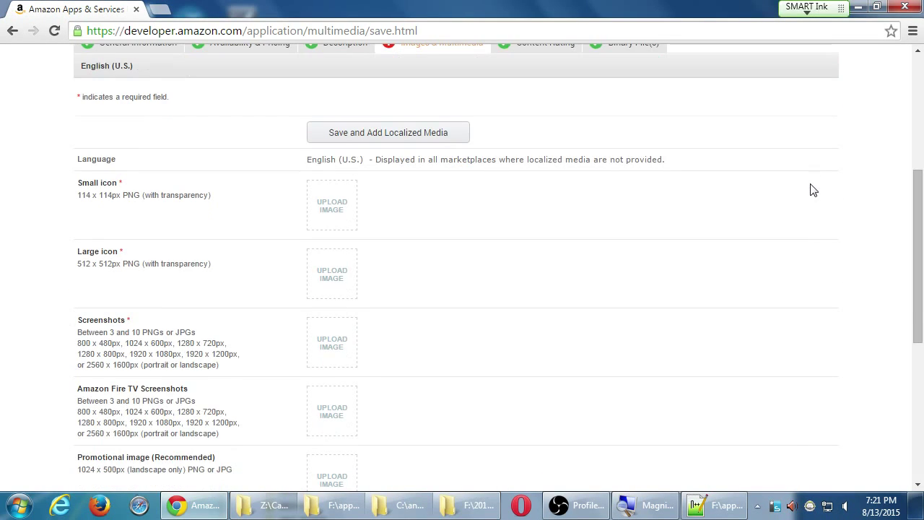
scroll(810, 189, down, 1)
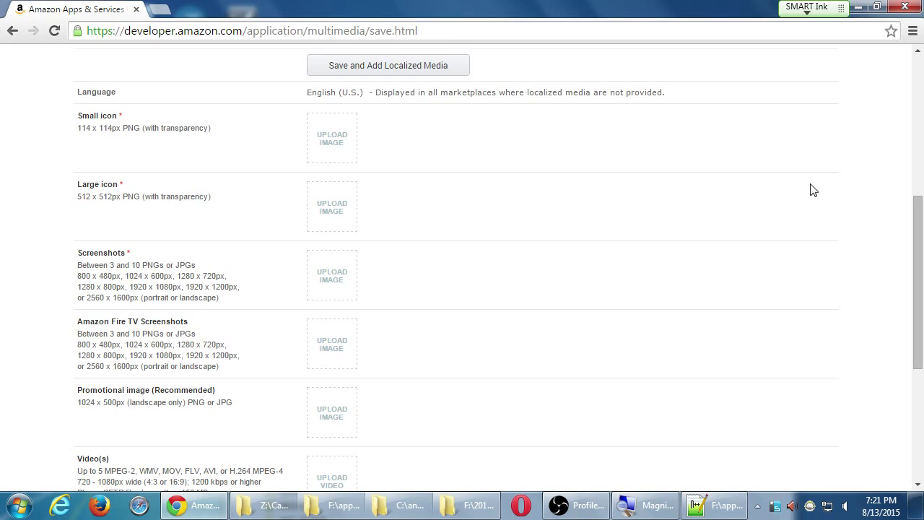
scroll(814, 189, down, 2)
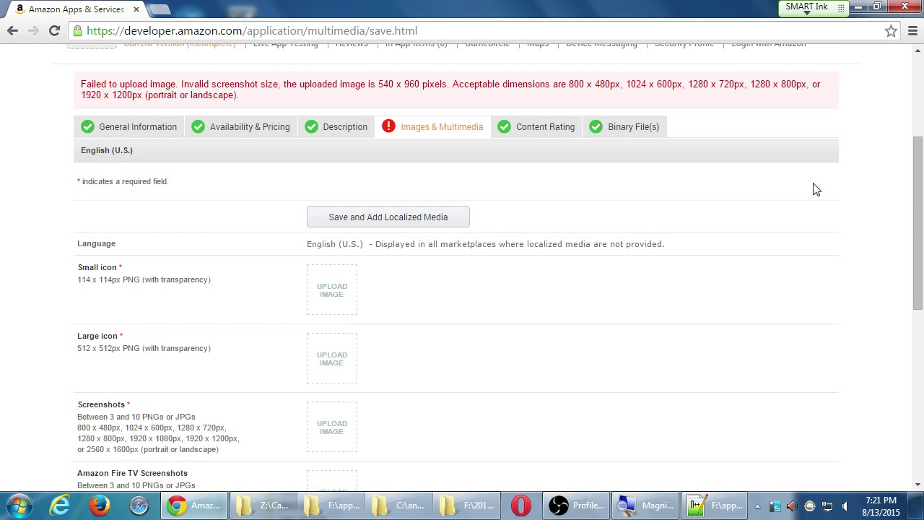
scroll(870, 94, down, 6)
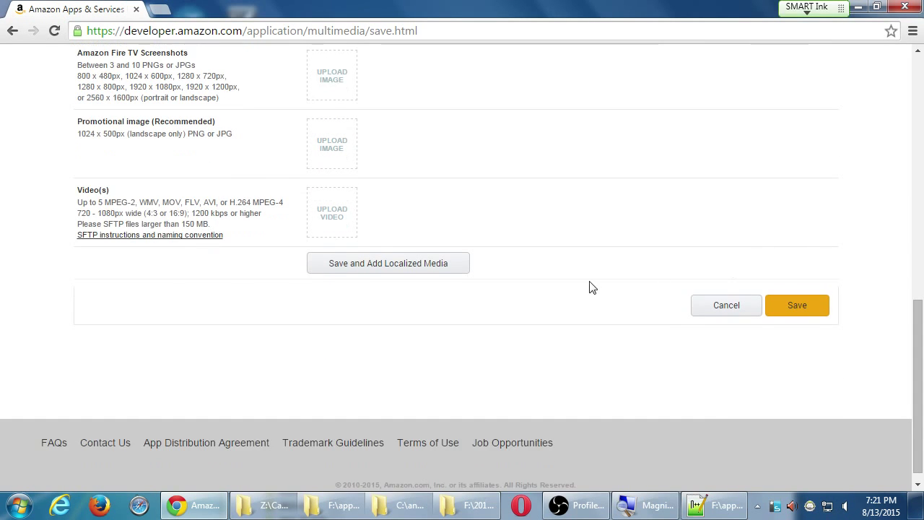
scroll(259, 209, up, 2)
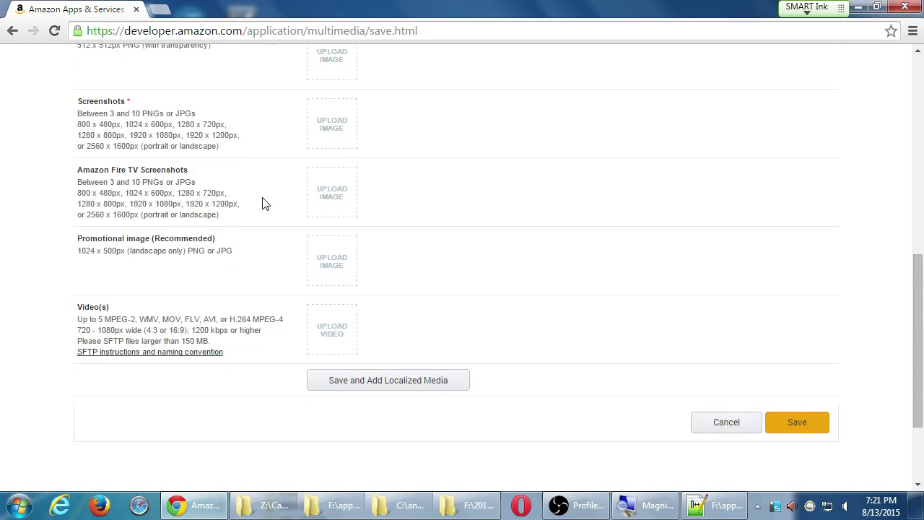
scroll(419, 246, up, 1)
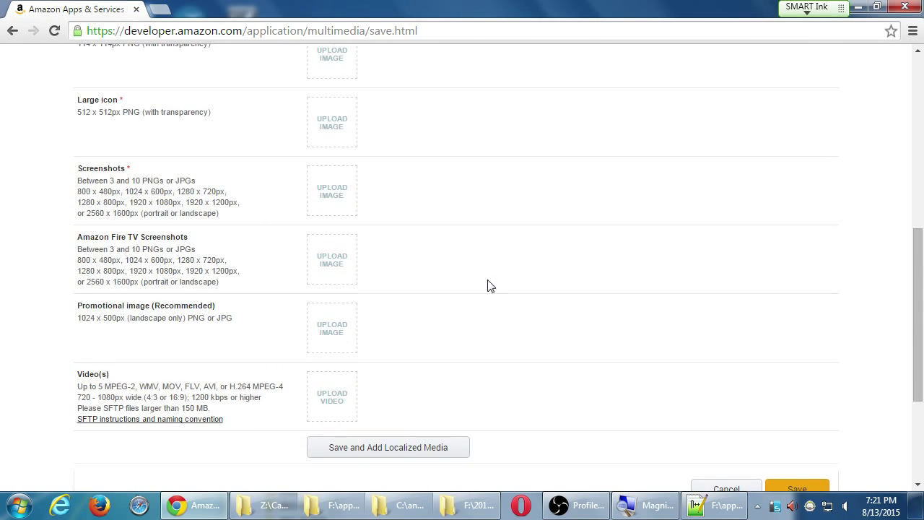
- Launch Adobe Photoshop CS5.1 (64 Bit) and open device-2015-08-13-191335.png in it from the App Store Assets folder
key(super+d)
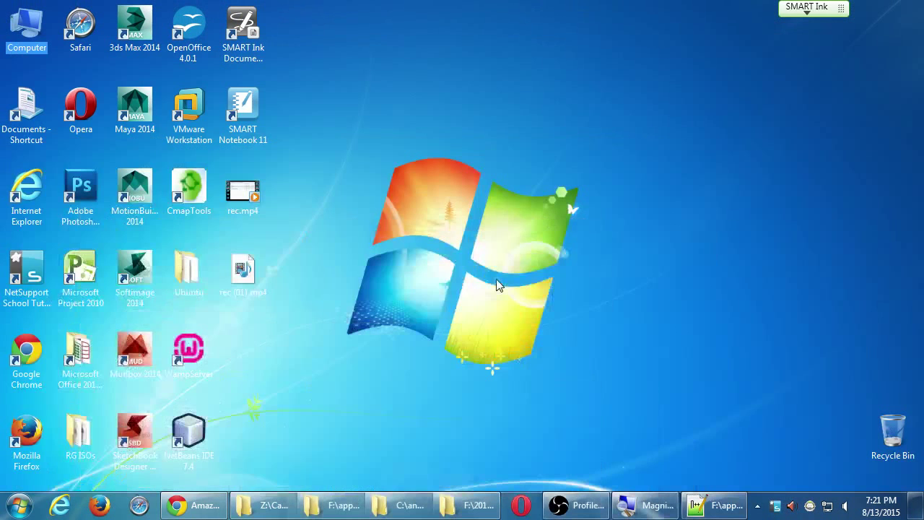
key(super)
text(photo)
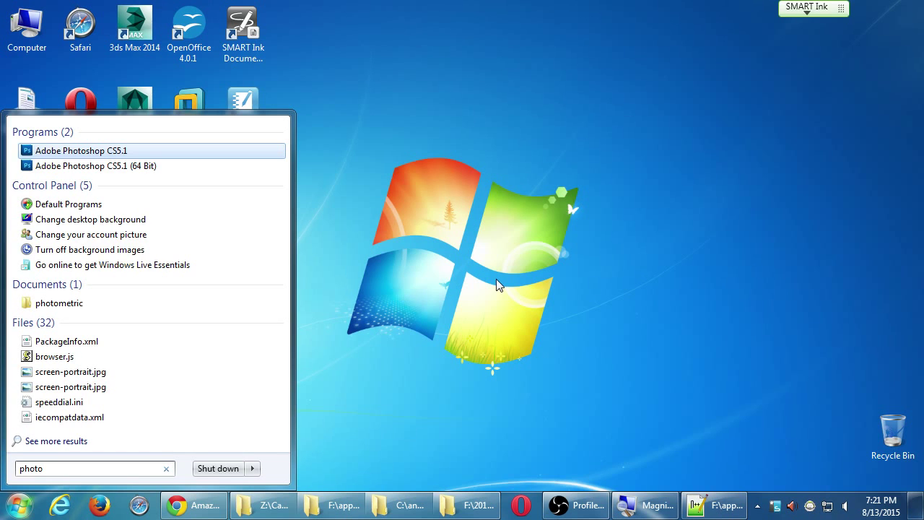
key(Down)
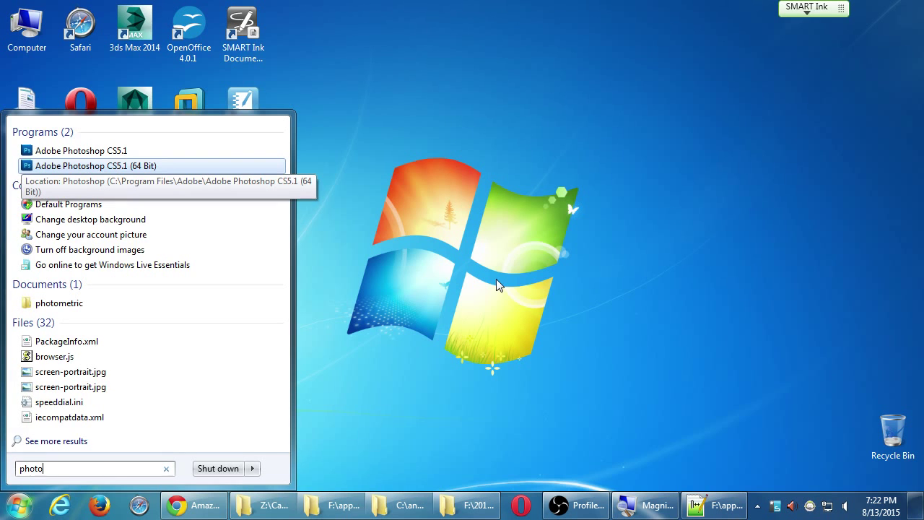
key(Return)
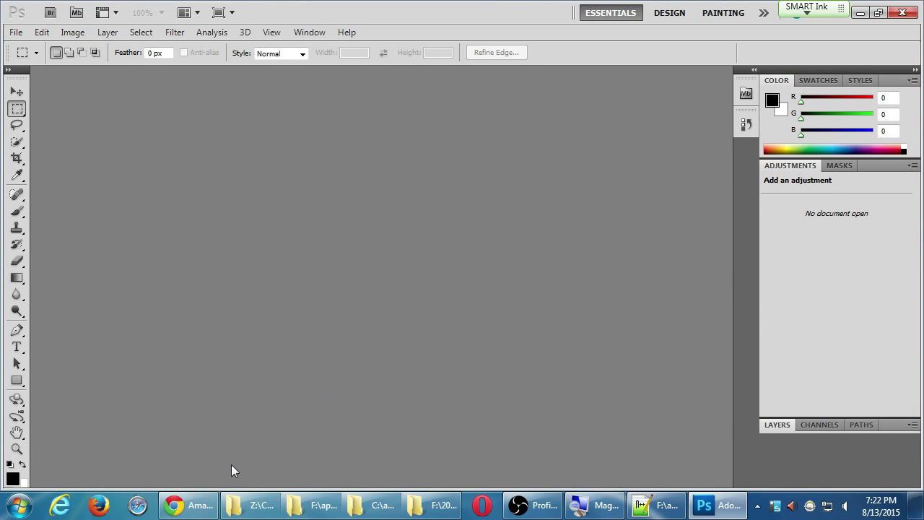
click(435, 504)
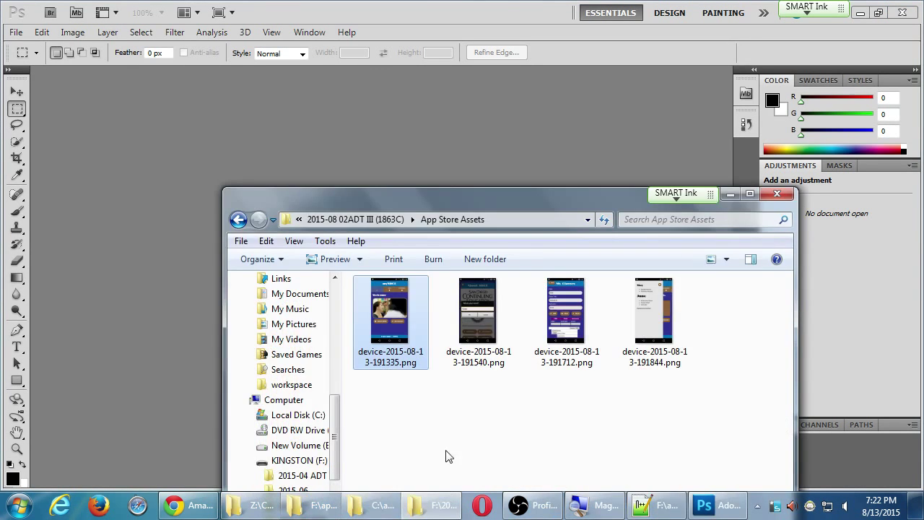
drag(391, 339, 161, 182)
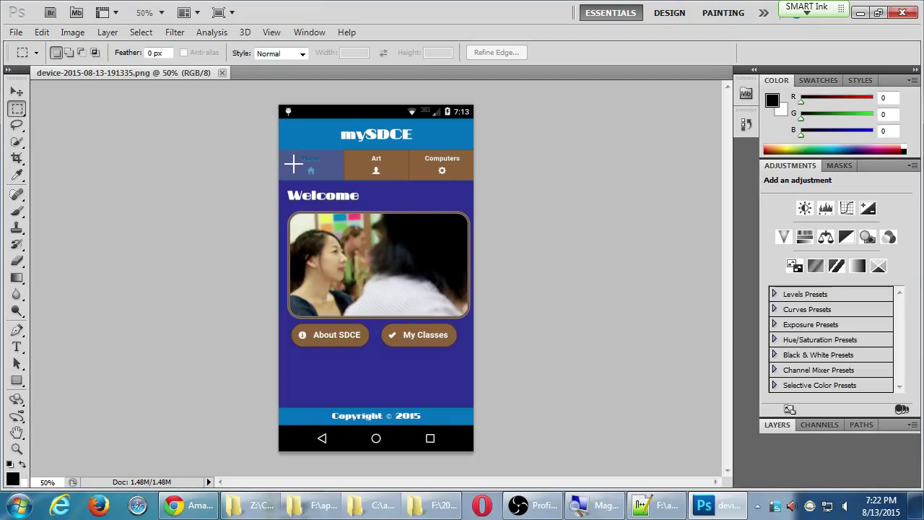
- Show the Info panel and draw a rectangular selection of about 540 x 842 pixels over the app area between the black phone bars
drag(293, 147, 352, 224)
click(357, 231)
key(F8)
drag(354, 159, 426, 258)
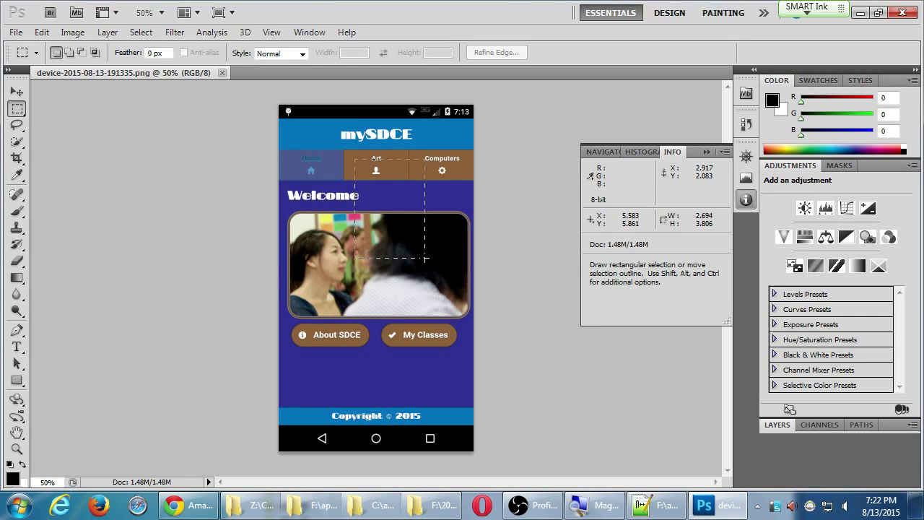
drag(278, 118, 532, 400)
- Show the rulers in pixels and clear the selection
key(ctrl+r)
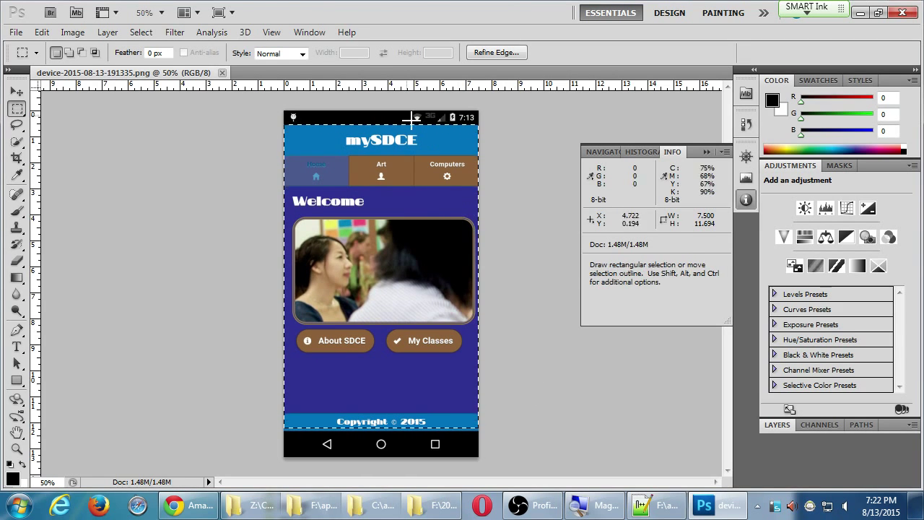
right_click(374, 87)
click(377, 98)
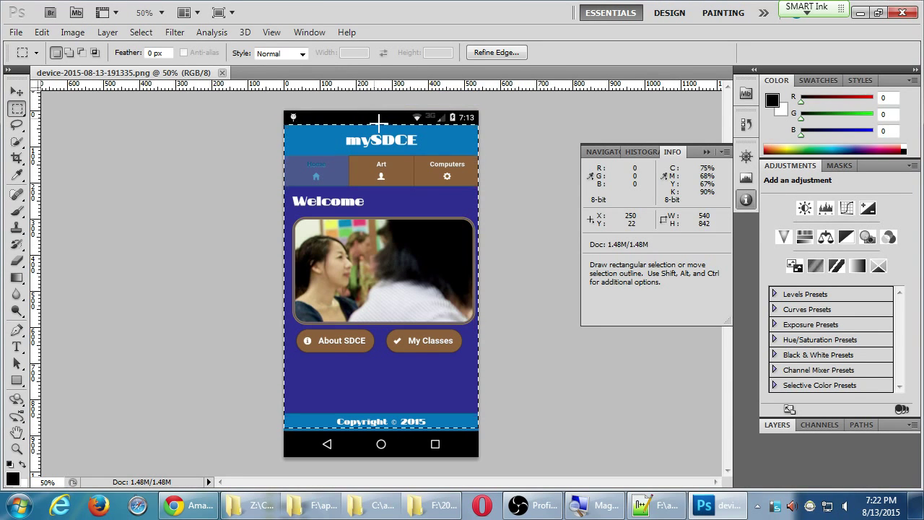
click(382, 123)
- Check the accepted screenshot sizes on the Amazon page in Chrome and return to Photoshop
key(alt+Tab)
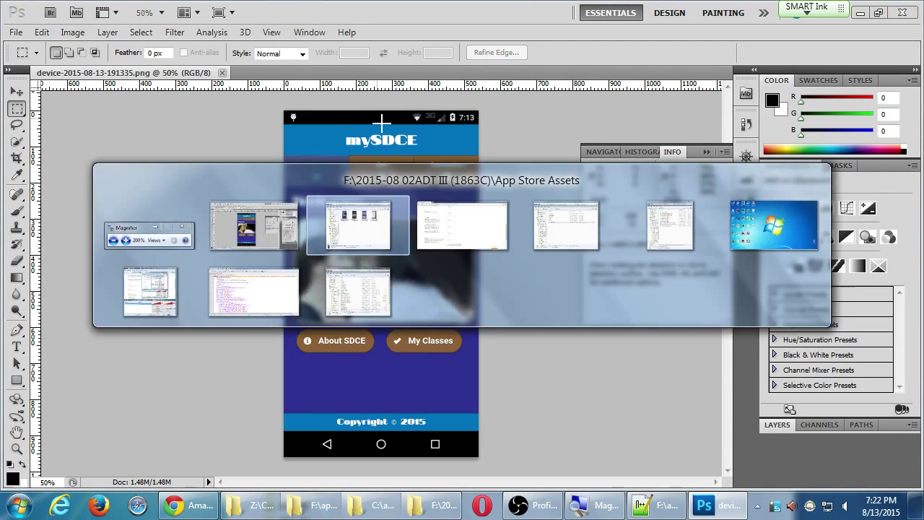
key(alt+Tab)
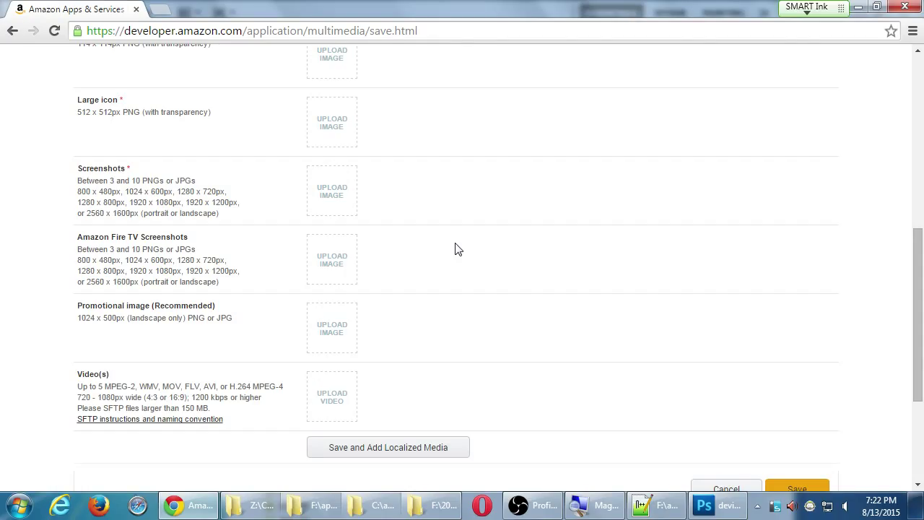
key(alt+Tab)
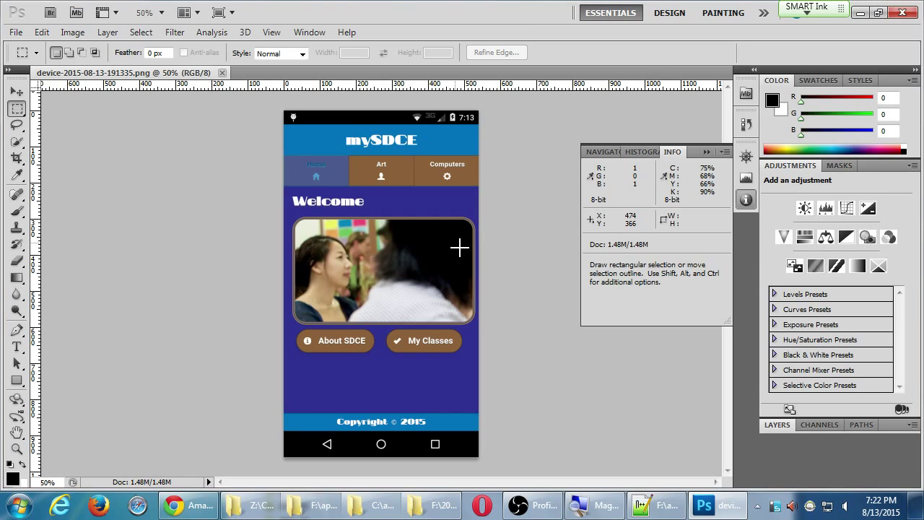
key(h)
key(i)
key(alt+i)
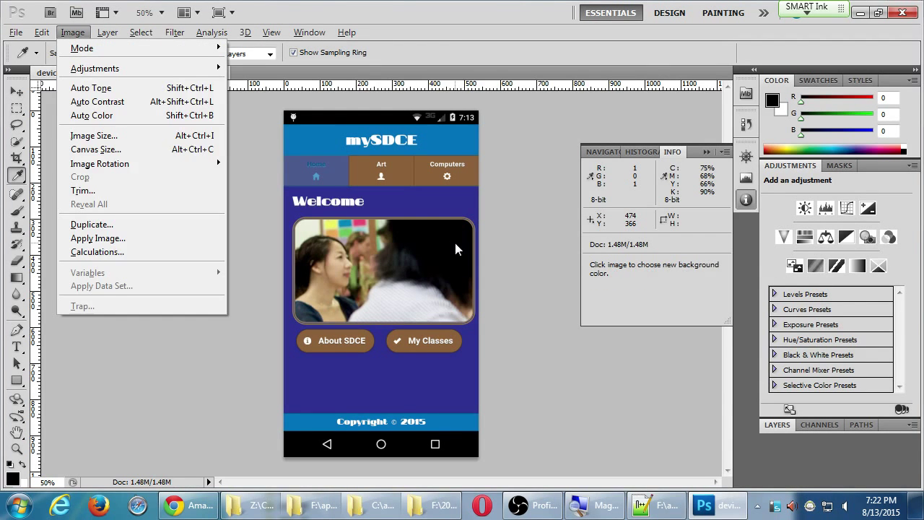
key(Down)
key(Down)
key(Down)
key(Down)
key(Down)
key(Down)
key(Return)
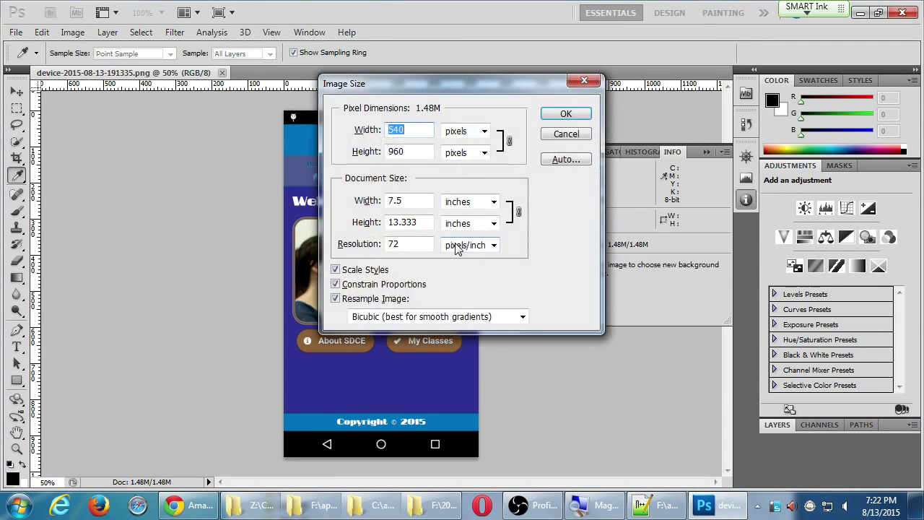
text(480)
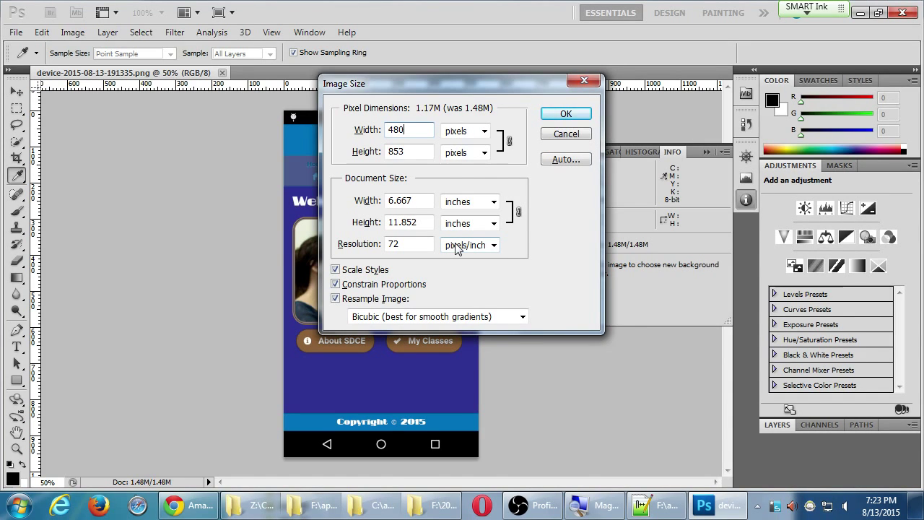
key(Escape)
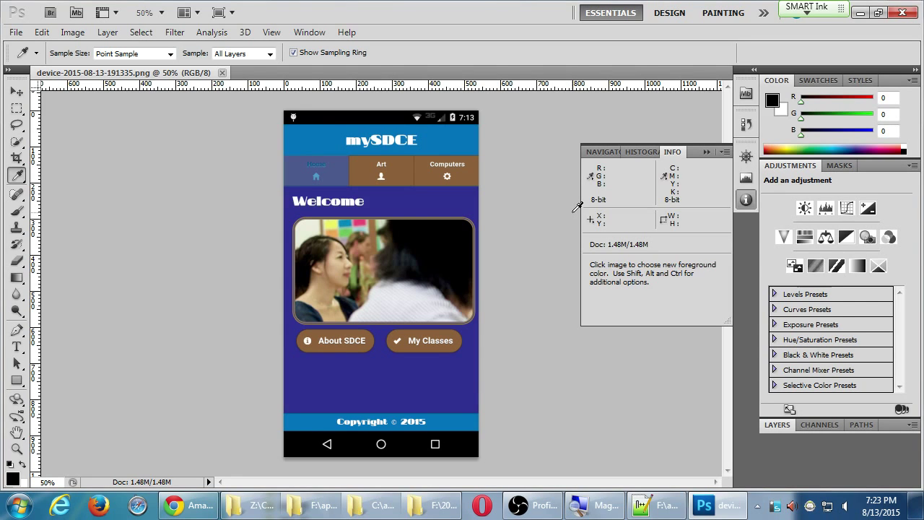
- Resample the home screen image to a width of 480 pixels with its proportions constrained
key(h)
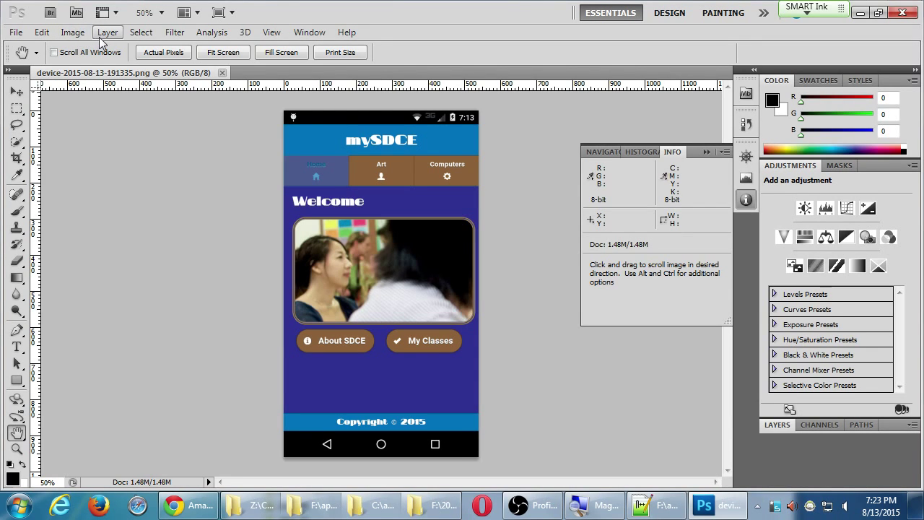
click(72, 33)
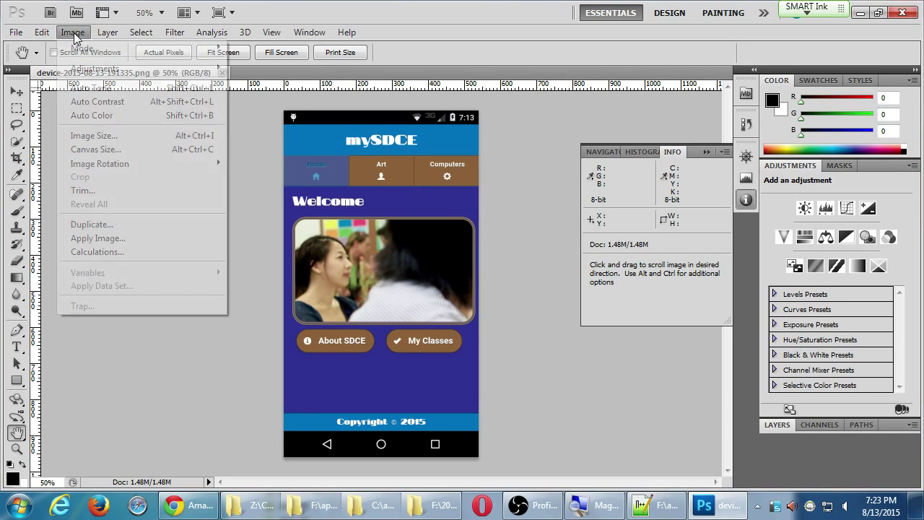
click(83, 136)
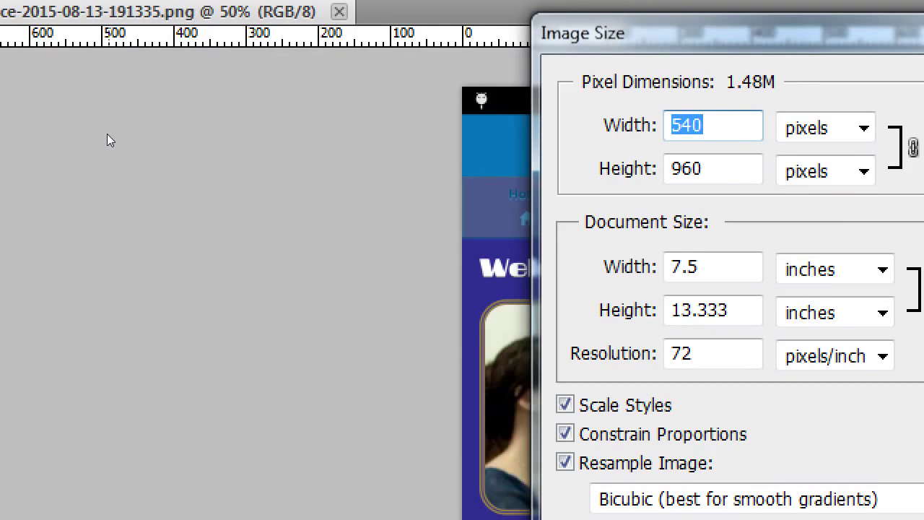
text(480)
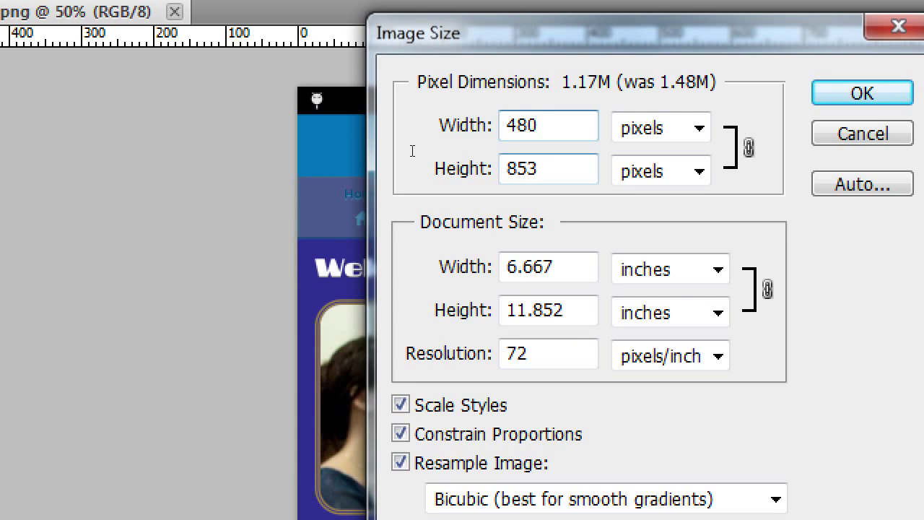
key(Return)
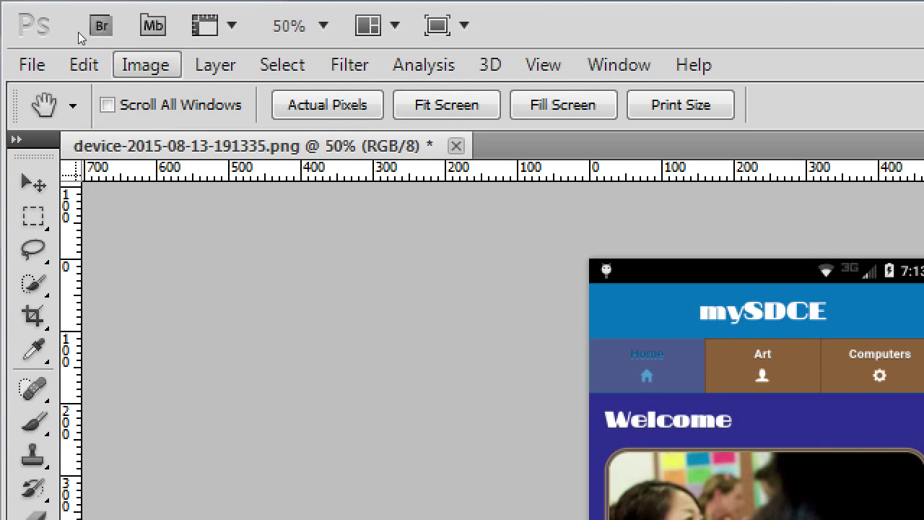
- Crop the home screen image's canvas to a height of 800 pixels from the centre anchor
key(alt+i)
key(Down)
key(Down)
key(Down)
key(Down)
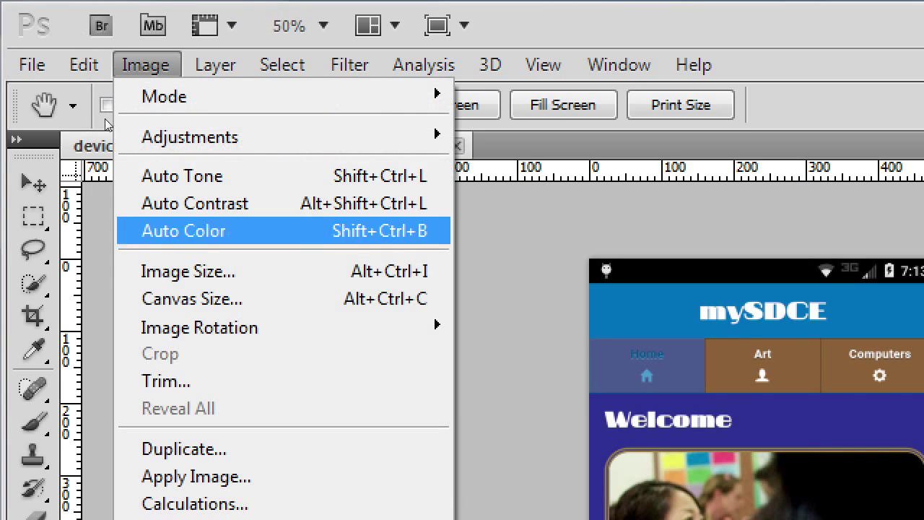
key(Down)
key(Down)
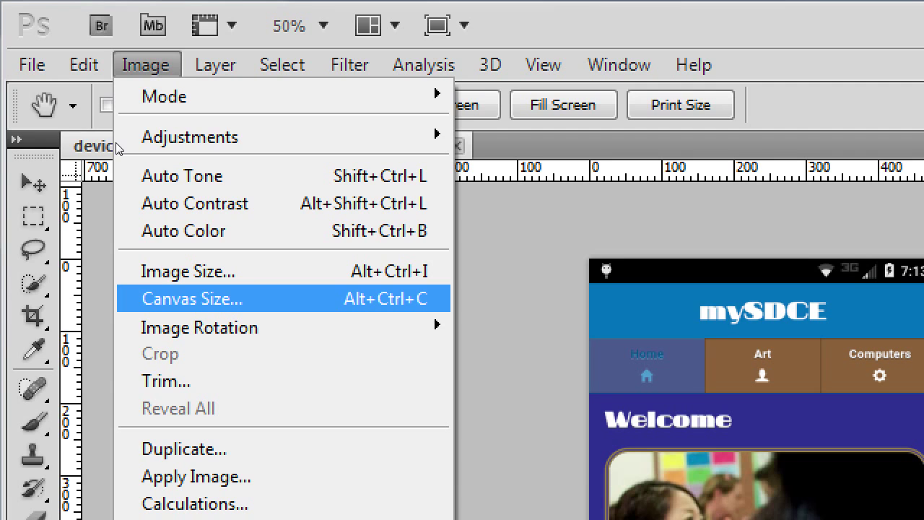
key(Return)
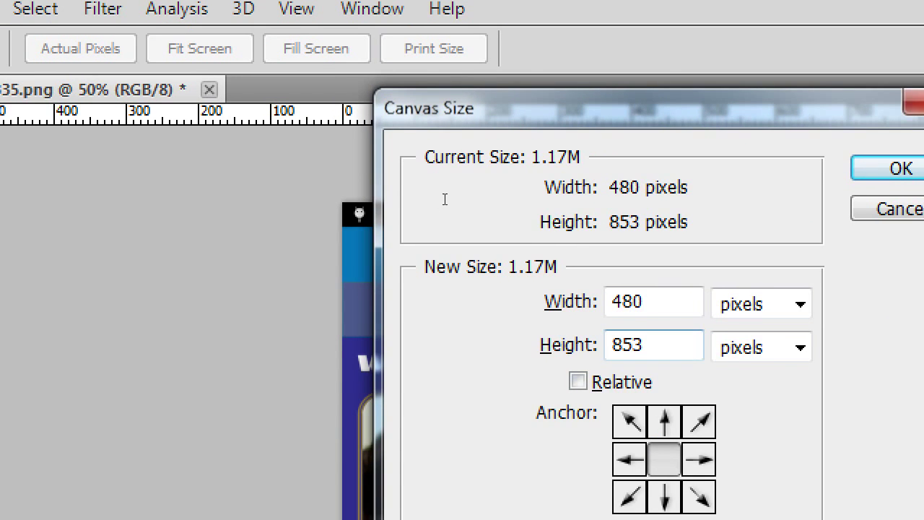
key(Tab)
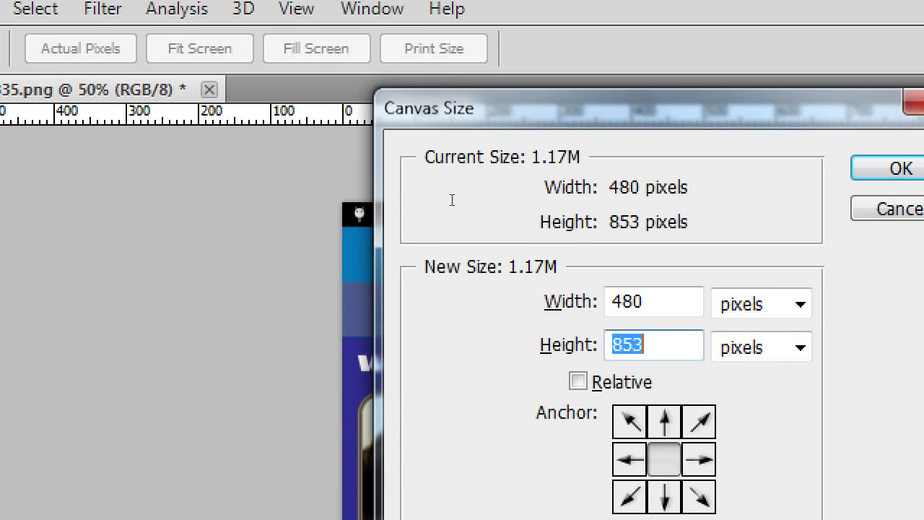
text(800)
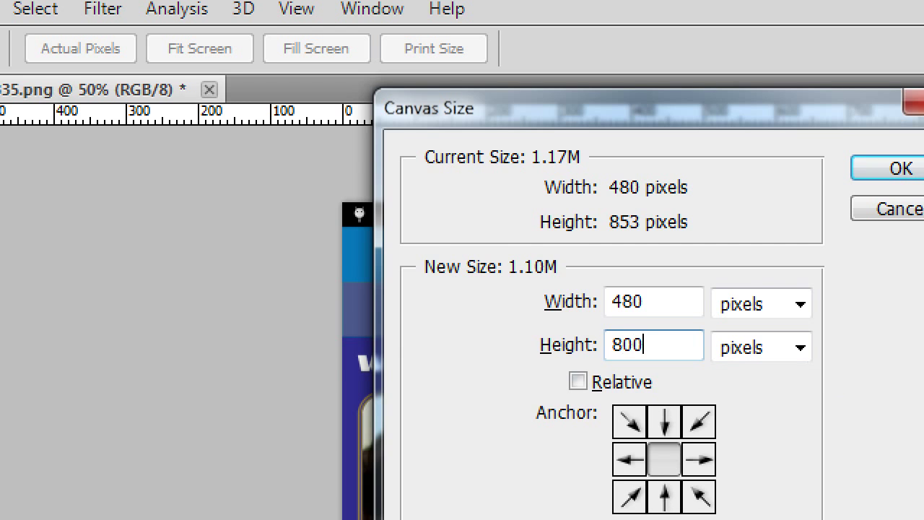
key(Return)
key(Return)
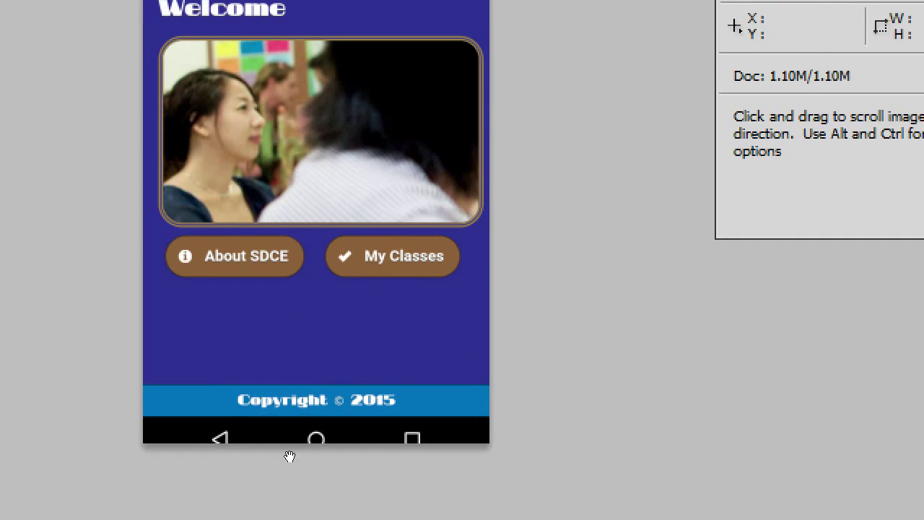
- Marquee the cut-off Android navigation icons below the footer, fill them with black and clear the selection
key(i)
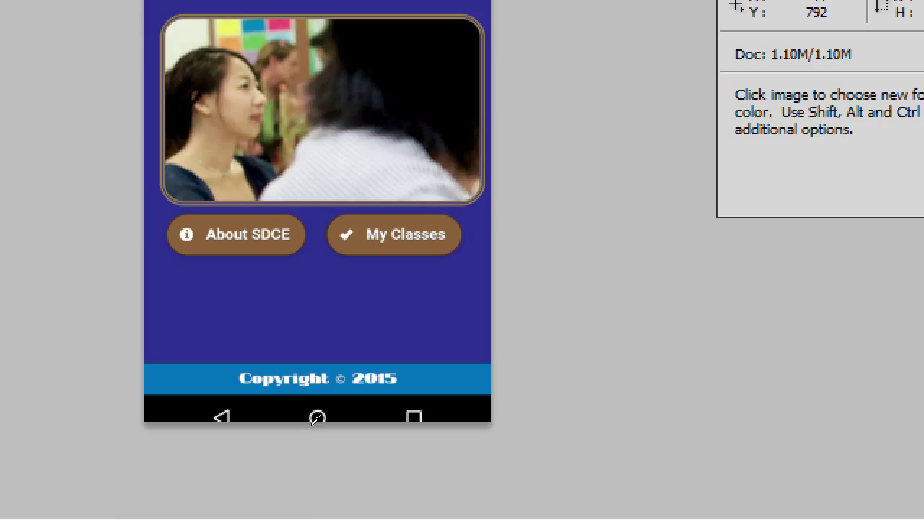
key(m)
drag(191, 402, 480, 462)
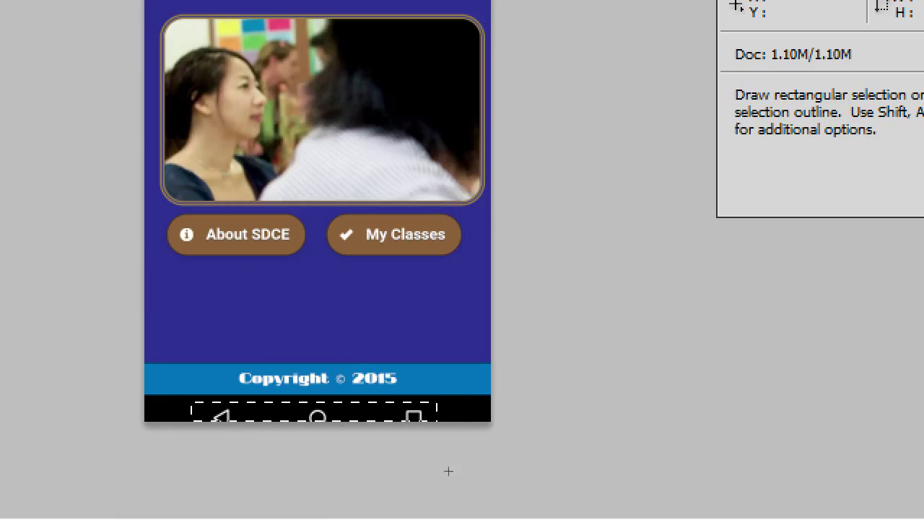
key(shift+F5)
key(Return)
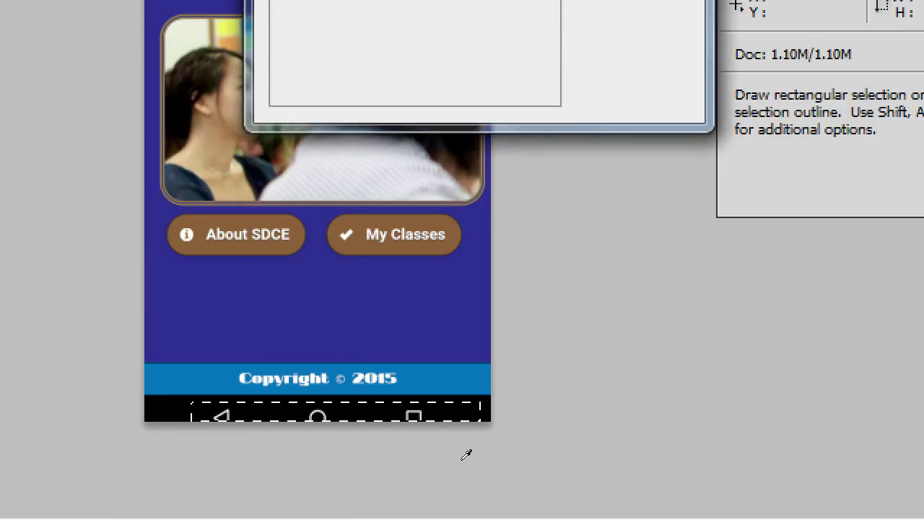
key(alt+Delete)
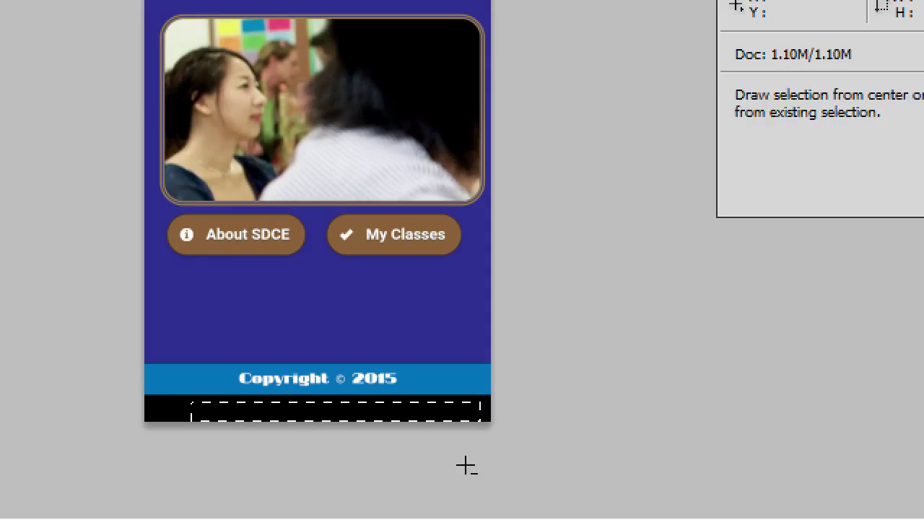
key(ctrl+d)
key(h)
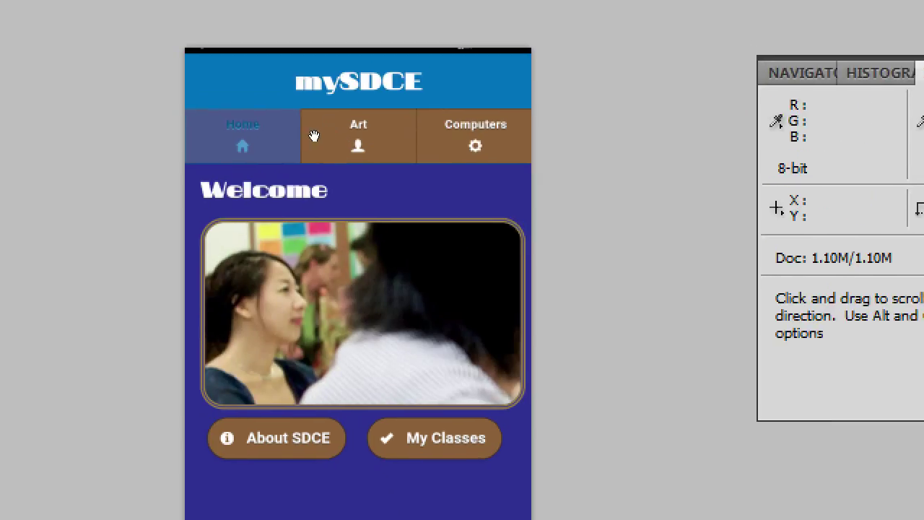
- Cover the remnants of the phone's status bar icons above the mySDCE header with black and deselect
key(m)
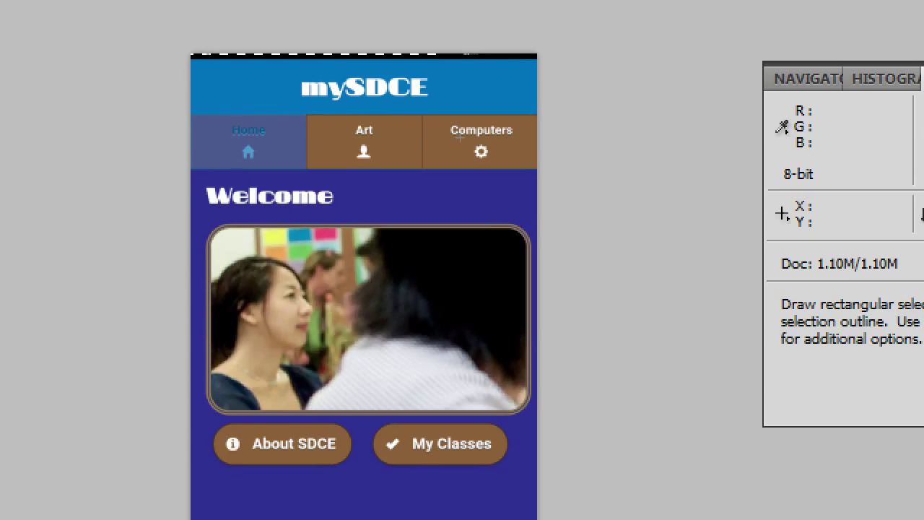
drag(459, 137, 469, 143)
click(473, 140)
key(ctrl+plus)
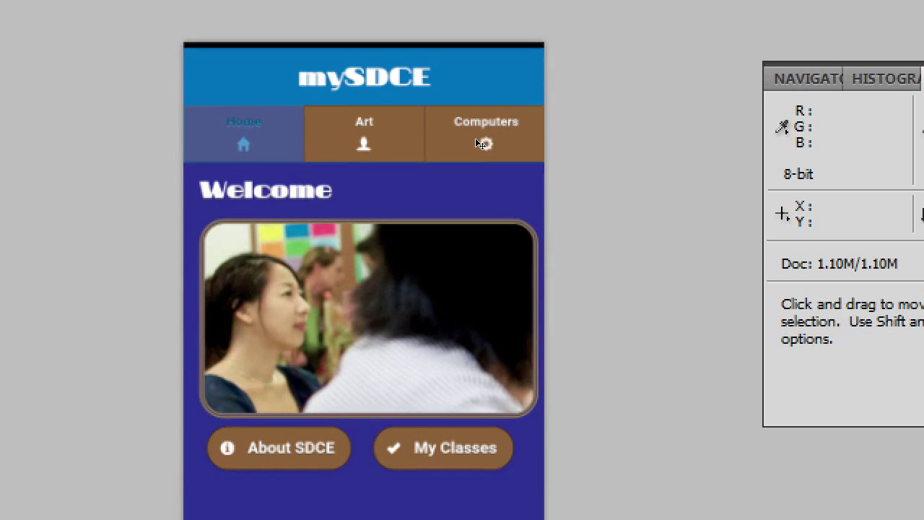
key(ctrl+plus)
key(ctrl+minus)
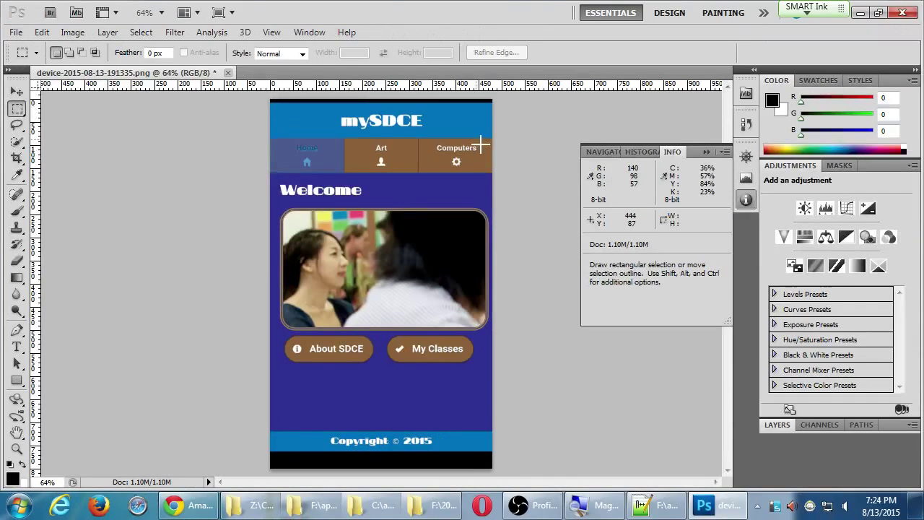
- Save the edited device-2015-08-13-191335.png and close it
key(h)
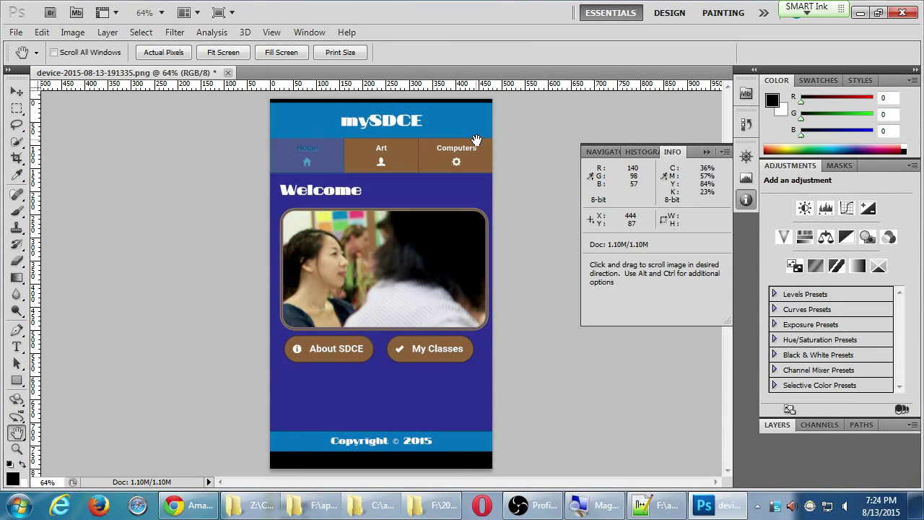
key(ctrl+s)
key(ctrl+w)
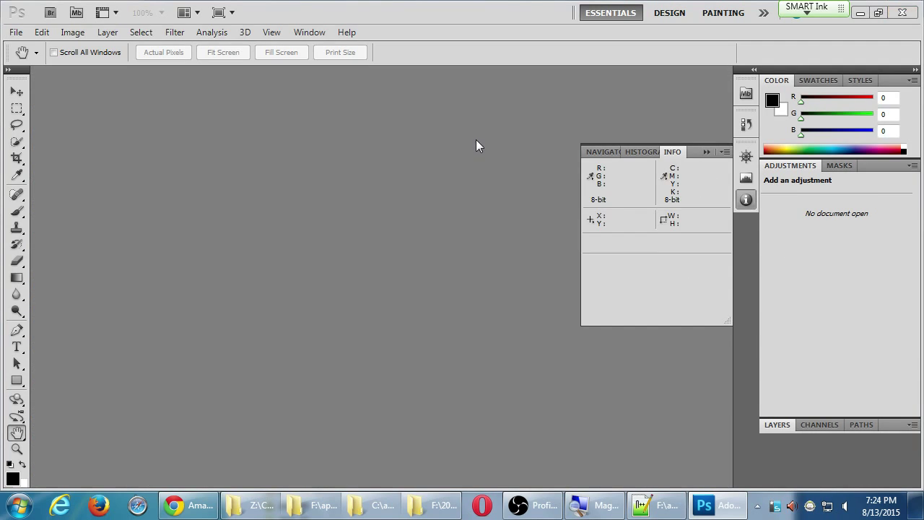
- Open device-2015-08-13-191540.png, device-2015-08-13-191712.png and device-2015-08-13-191844.png from the App Store Assets folder in Photoshop
key(alt+Tab)
key(alt+Tab)
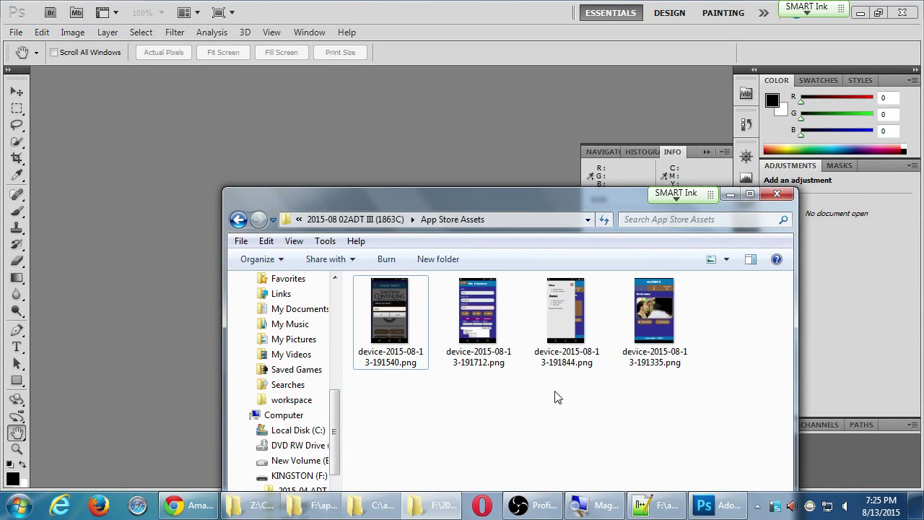
drag(560, 394, 406, 310)
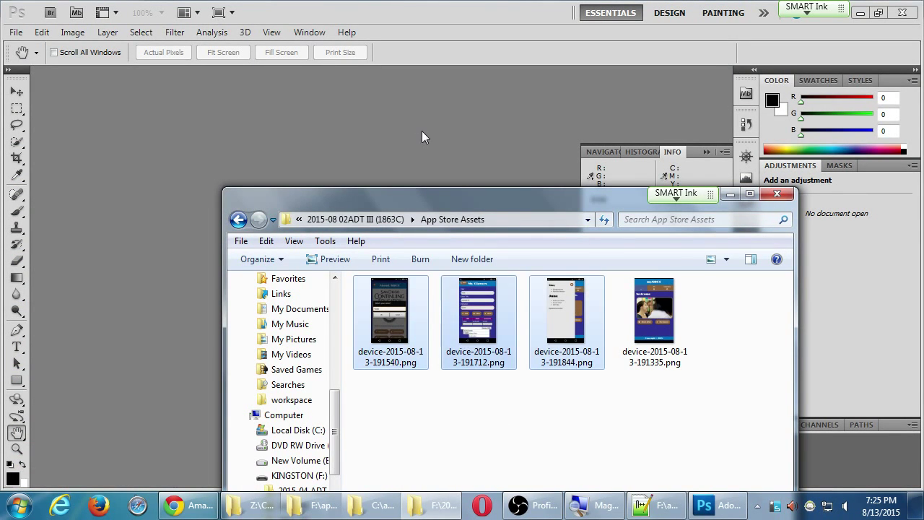
key(Return)
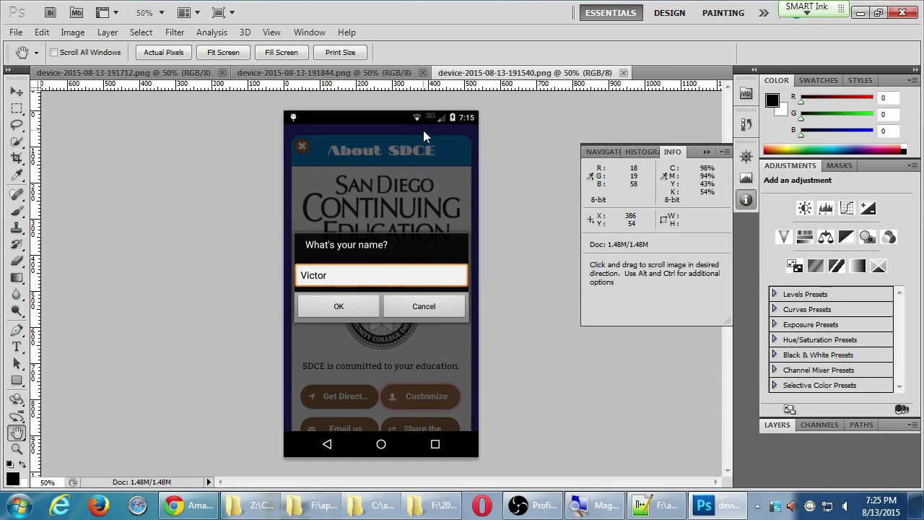
- Resample the About SDCE dialog screenshot, device-2015-08-13-191540.png, to a width of 480 pixels
key(alt+i)
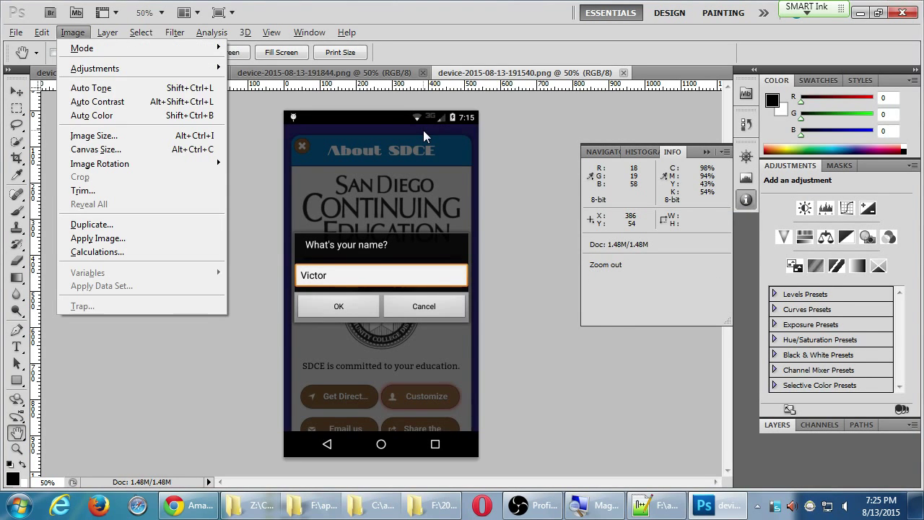
key(i)
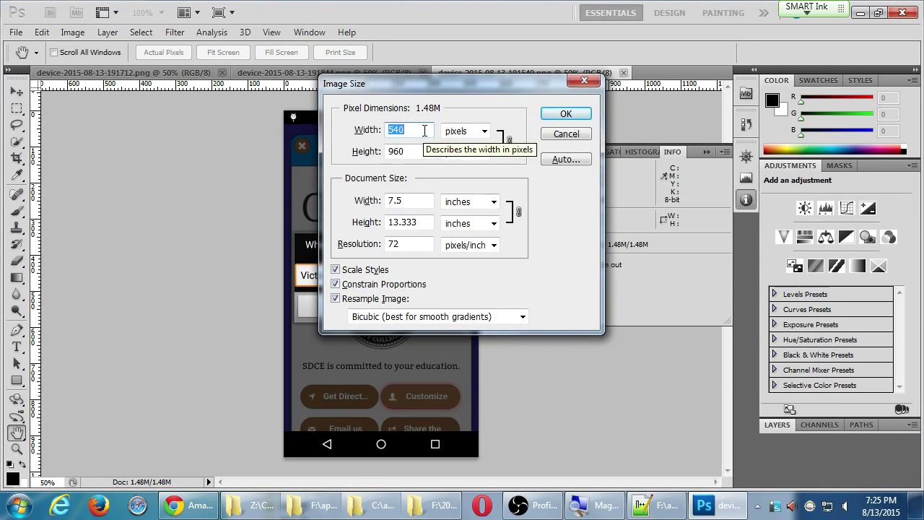
text(480)
key(Return)
- Crop the About SDCE screenshot's canvas to a height of 800 pixels, keeping the centre anchor
key(alt+i)
key(s)
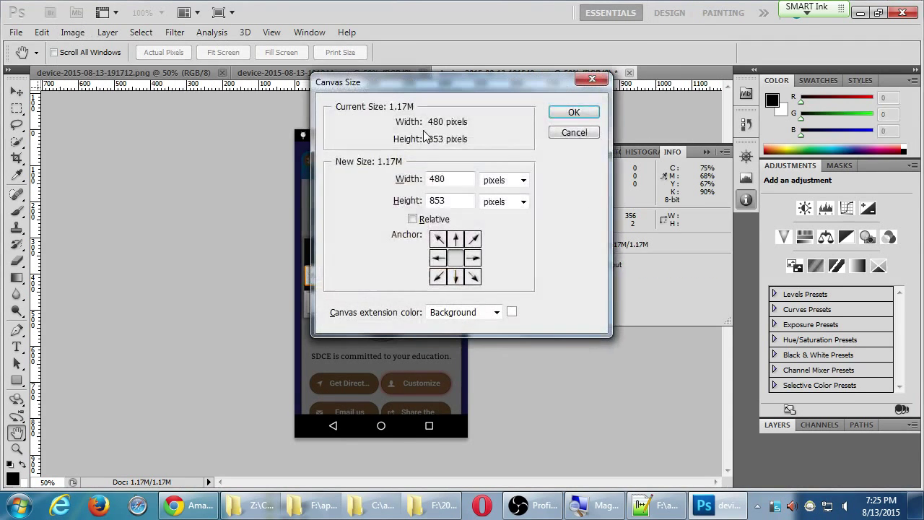
key(Tab)
key(Tab)
text(800)
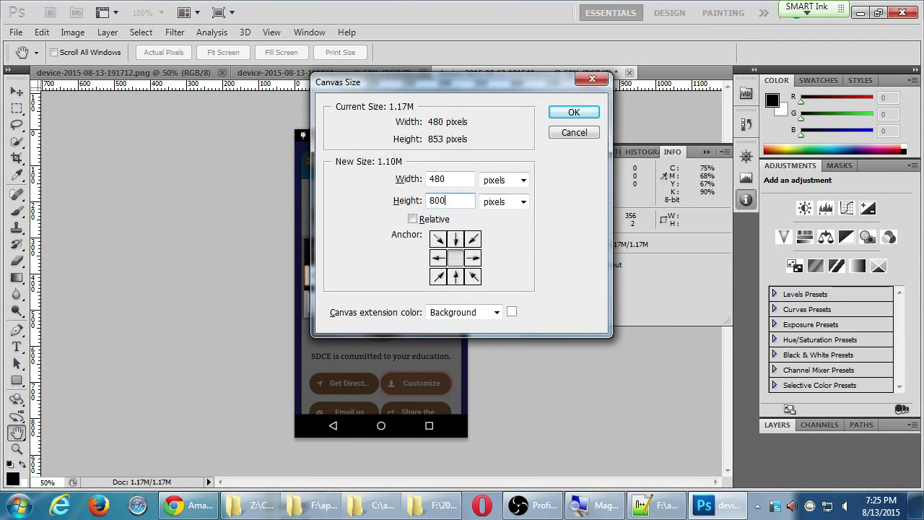
key(Return)
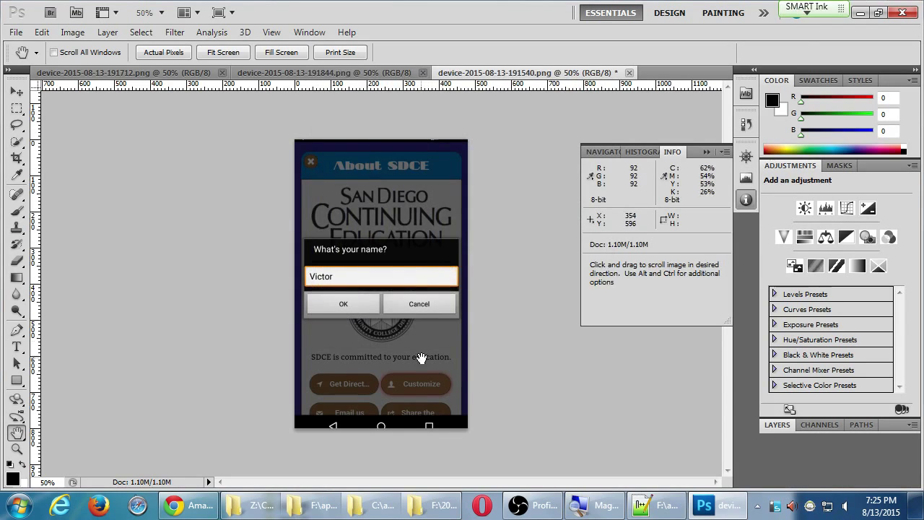
- Fill the About SDCE screenshot's navigation icons (about 332 x 30 px) and top status strip (about 471 x 6 px) with black; save and close it
key(m)
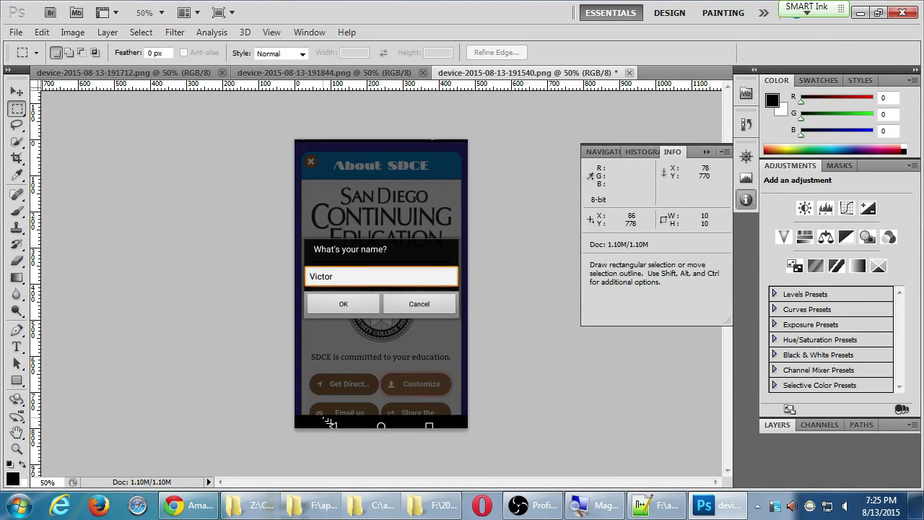
drag(323, 417, 442, 466)
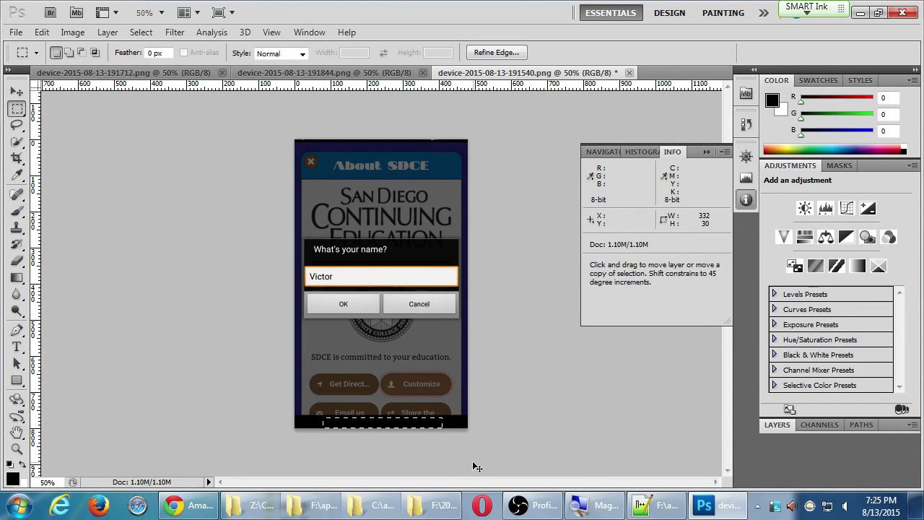
key(ctrl+1)
drag(322, 246, 333, 385)
drag(212, 108, 558, 137)
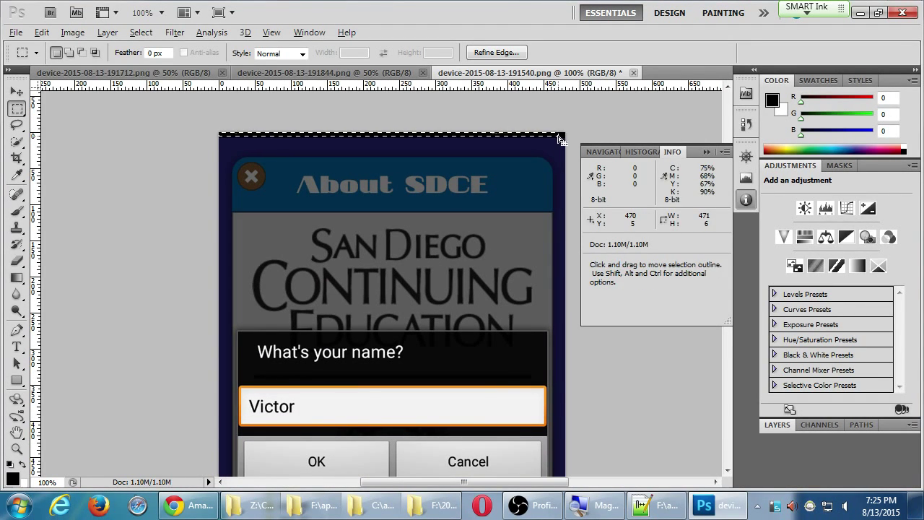
click(562, 139)
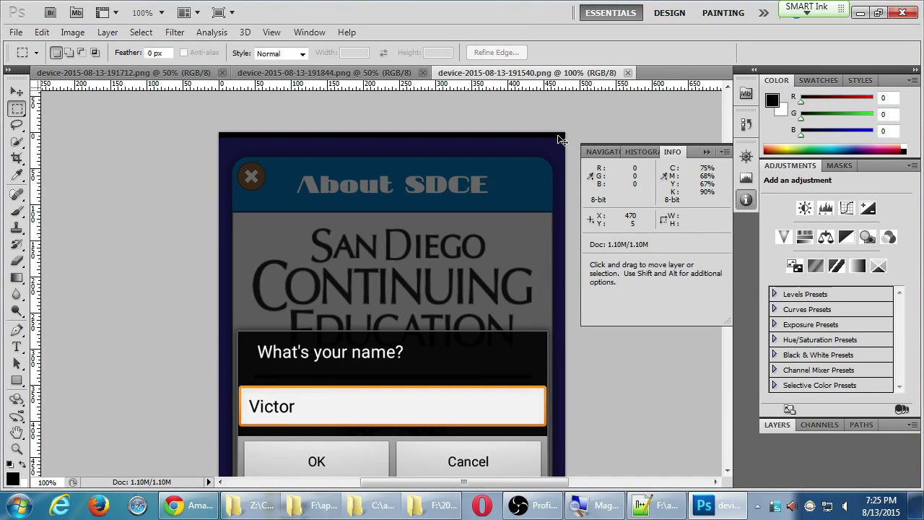
key(ctrl+w)
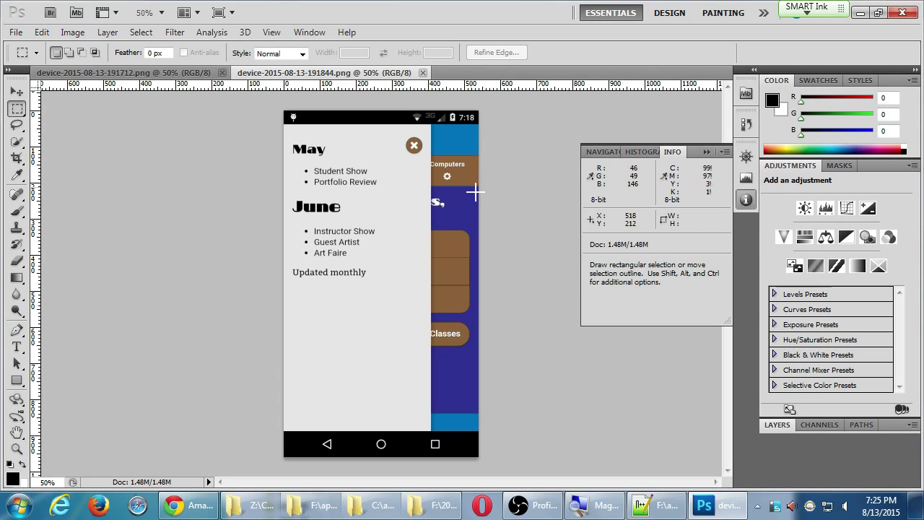
- Resample the May and June events screenshot, device-2015-08-13-191844.png, to a width of 480 pixels
key(alt+i)
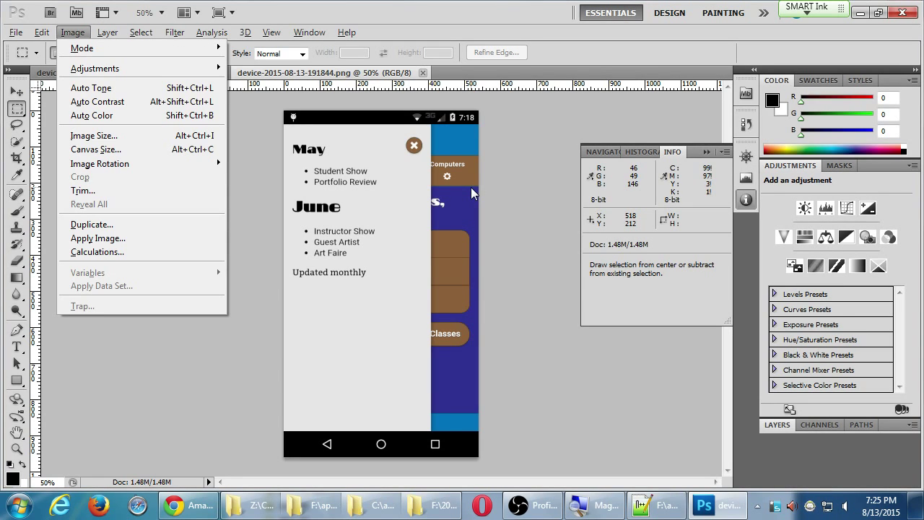
key(i)
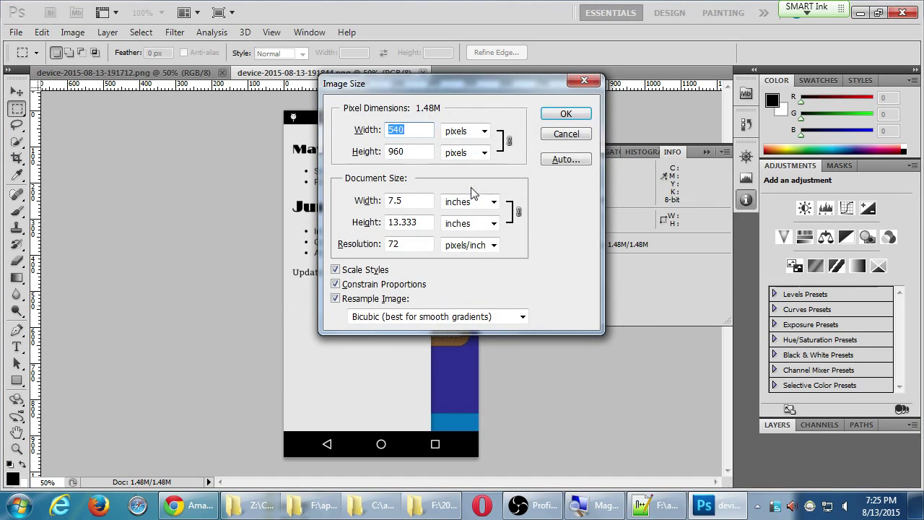
text(480)
key(Return)
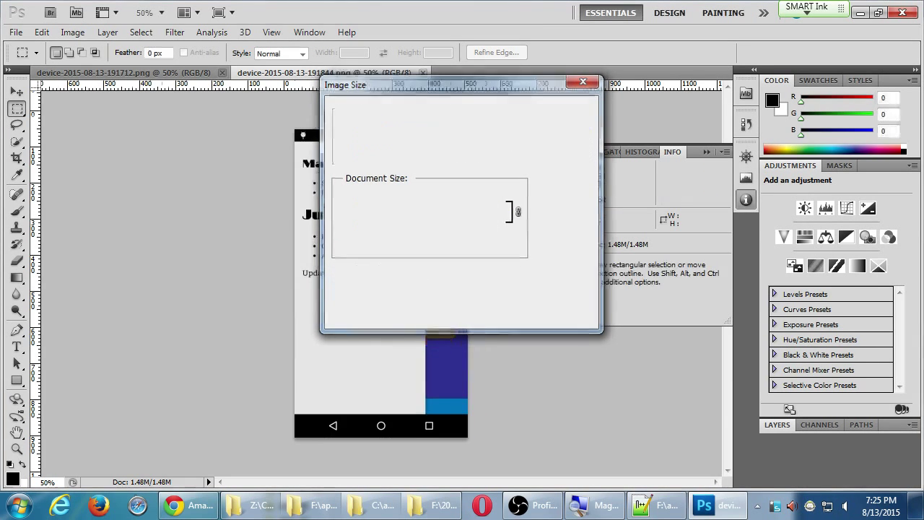
- Crop the events screenshot's canvas to a height of 800 pixels, keeping the centre anchor
key(alt+i)
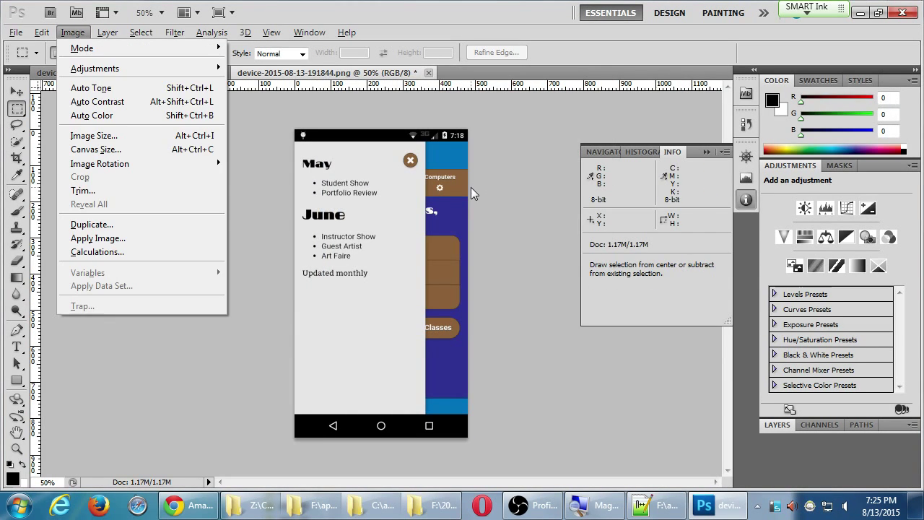
key(Down)
key(Down)
key(Down)
key(Down)
key(Down)
key(Down)
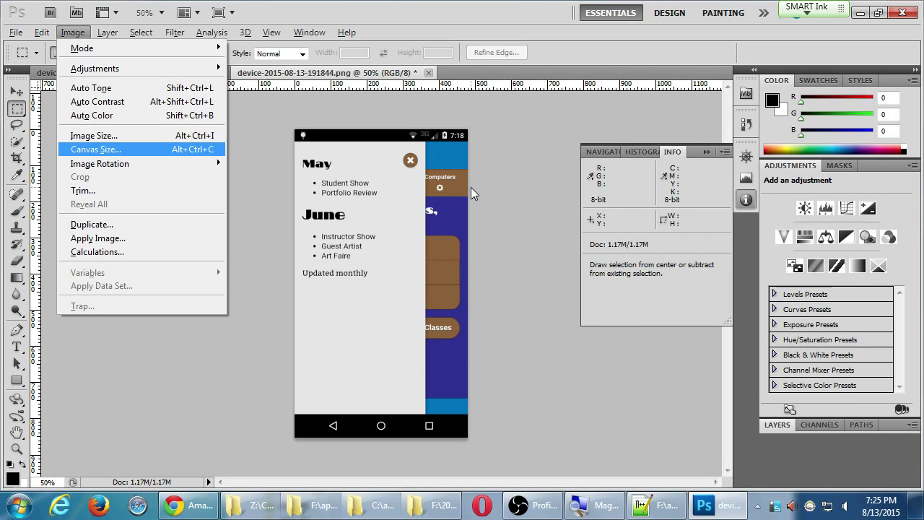
key(Return)
key(Tab)
key(Tab)
key(Tab)
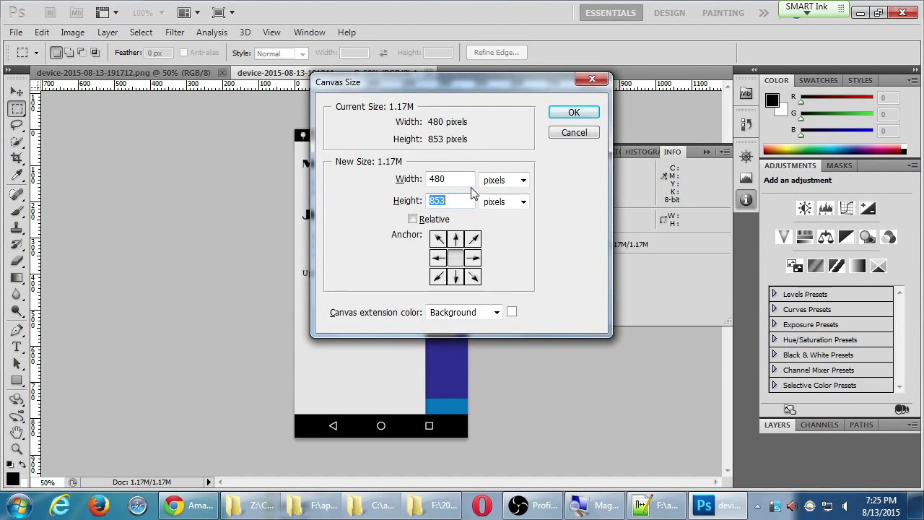
key(shift+Tab)
text(750)
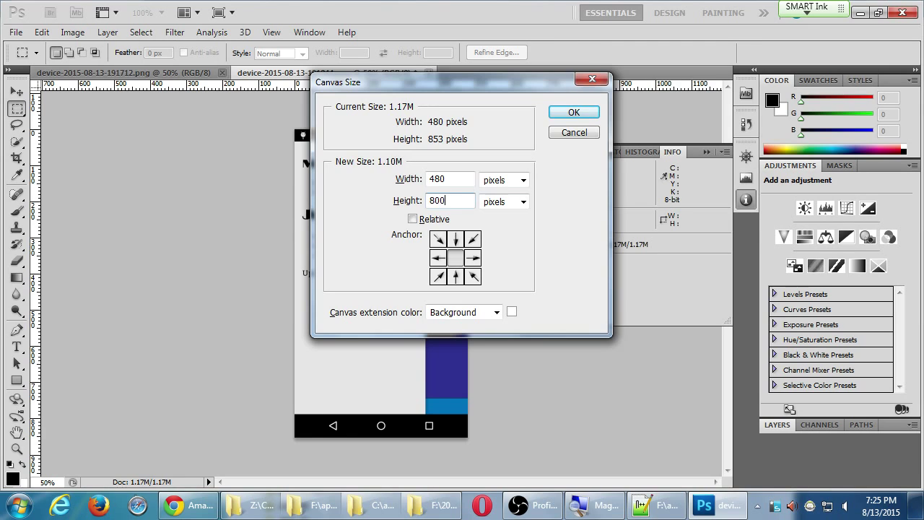
key(Return)
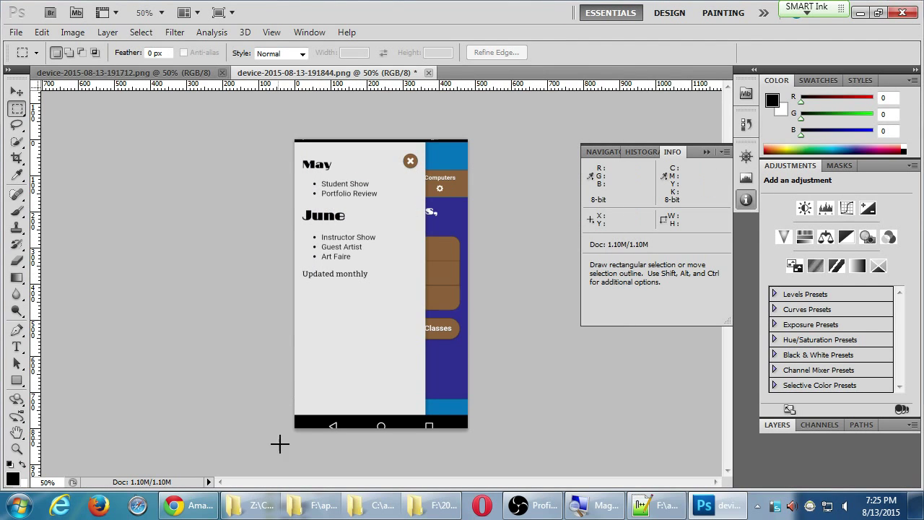
- Fill the events screenshot's navigation icons (about 330 x 30 px) and top status strip (about 430 x 6 px) with black; save and close it
drag(327, 417, 443, 452)
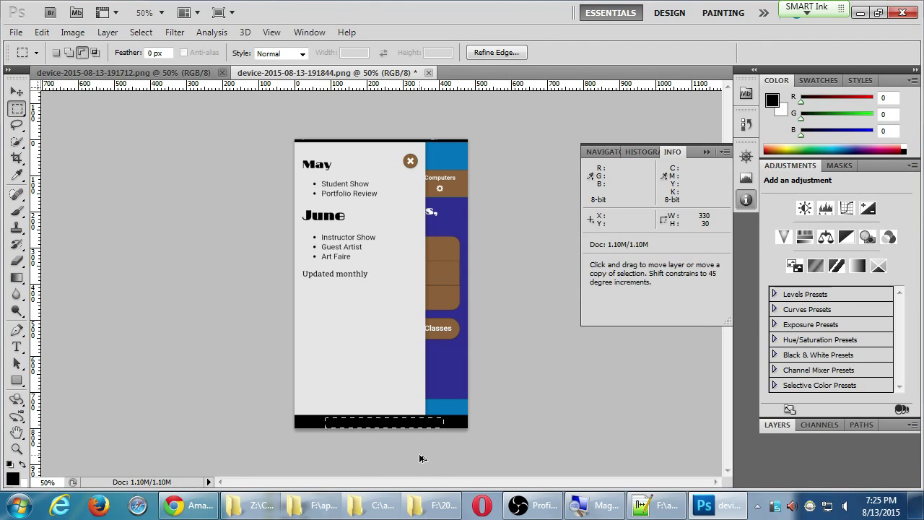
key(ctrl+alt+0)
drag(359, 309, 344, 301)
drag(245, 167, 560, 177)
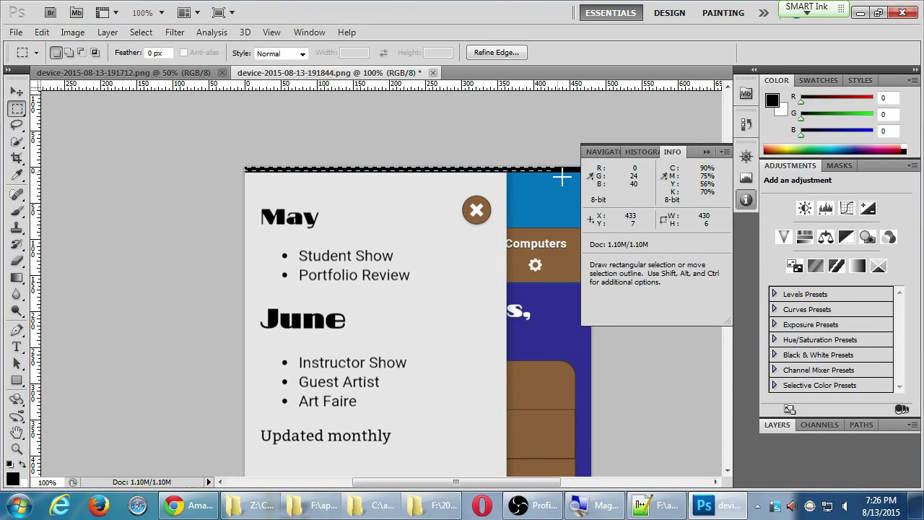
key(ctrl+d)
key(ctrl+w)
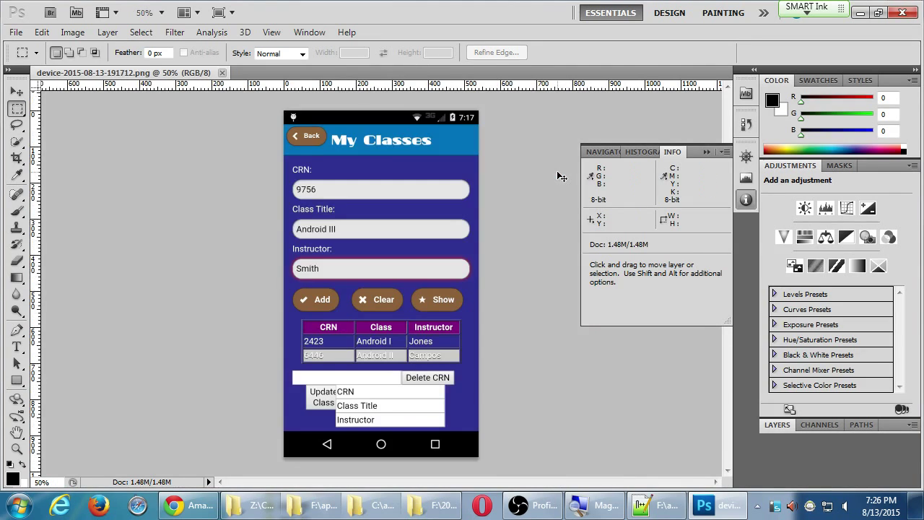
- Resample the My Classes screenshot, device-2015-08-13-191712.png, to a width of 480 pixels
key(alt+i)
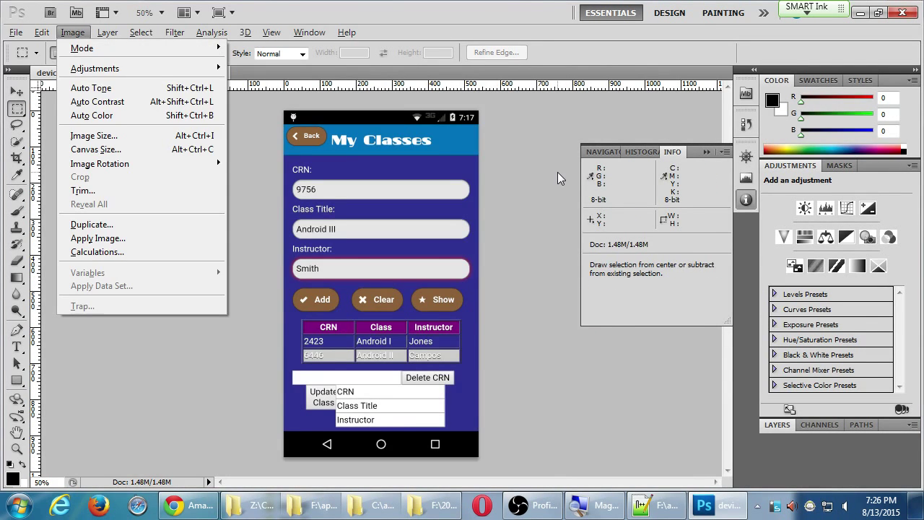
text(i)
text(480)
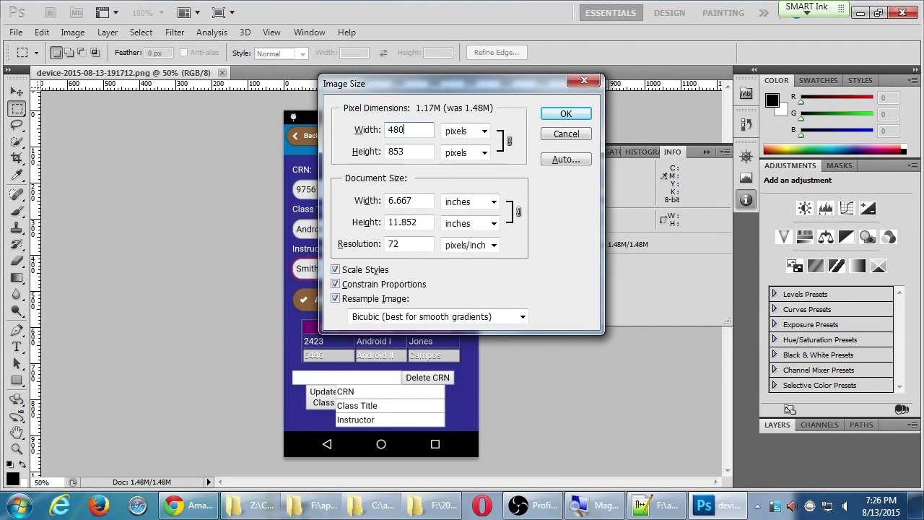
key(Return)
- Fill the My Classes screenshot's navigation icons (about 337 x 44 px) and its status bar (about 480 x 28 px) with black, and deselect
key(ctrl+1)
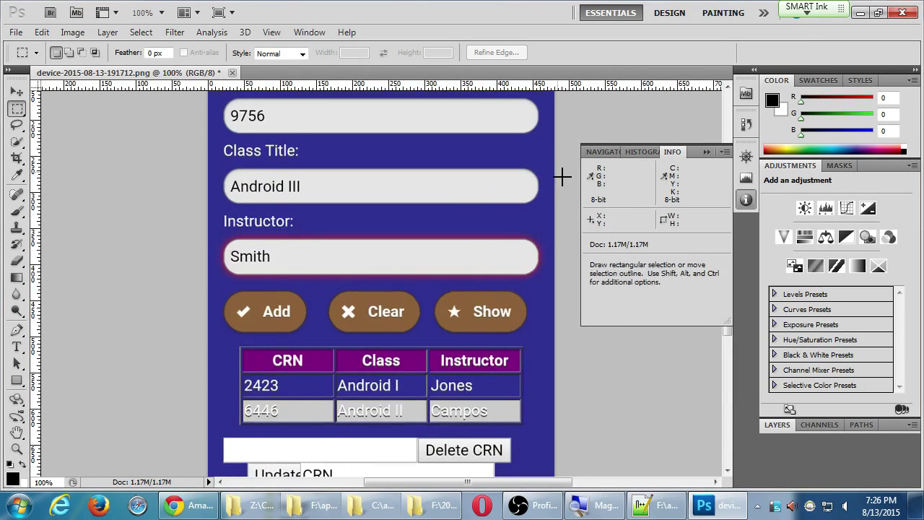
drag(422, 398, 368, 187)
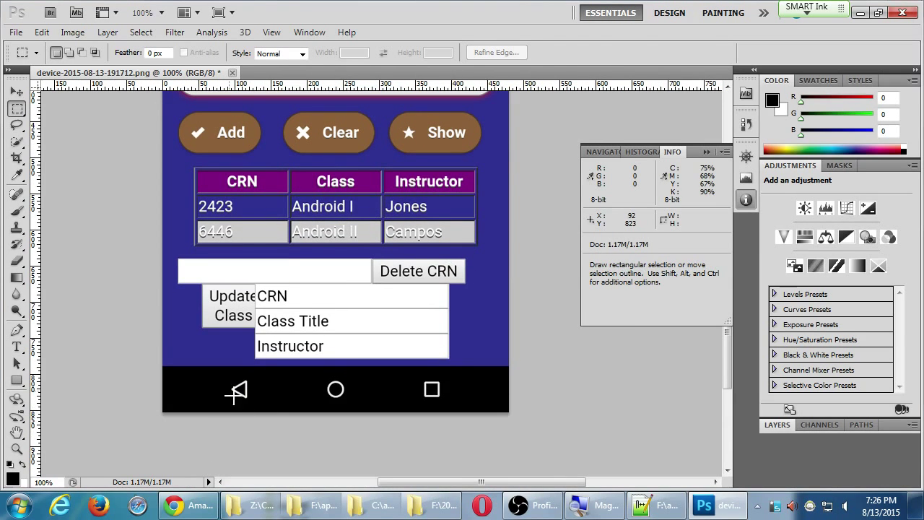
drag(224, 377, 466, 408)
key(alt+BackSpace)
key(ctrl+v)
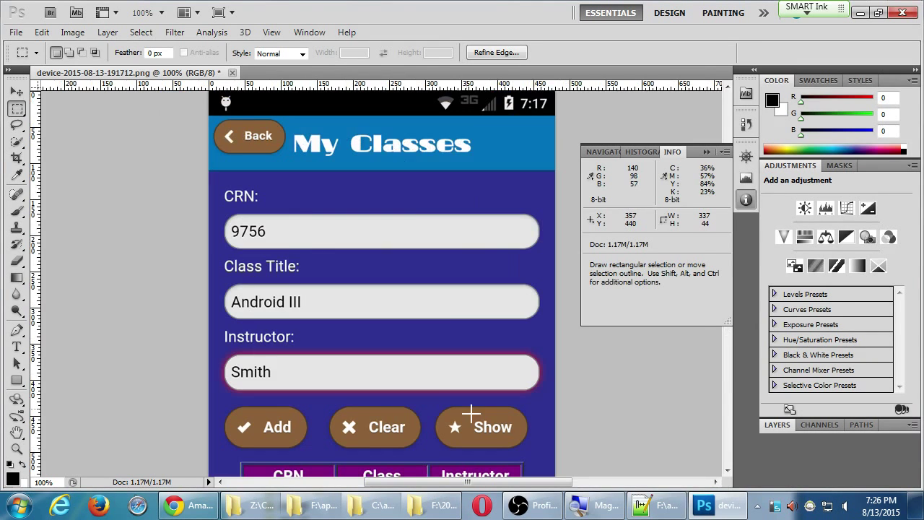
drag(407, 171, 393, 270)
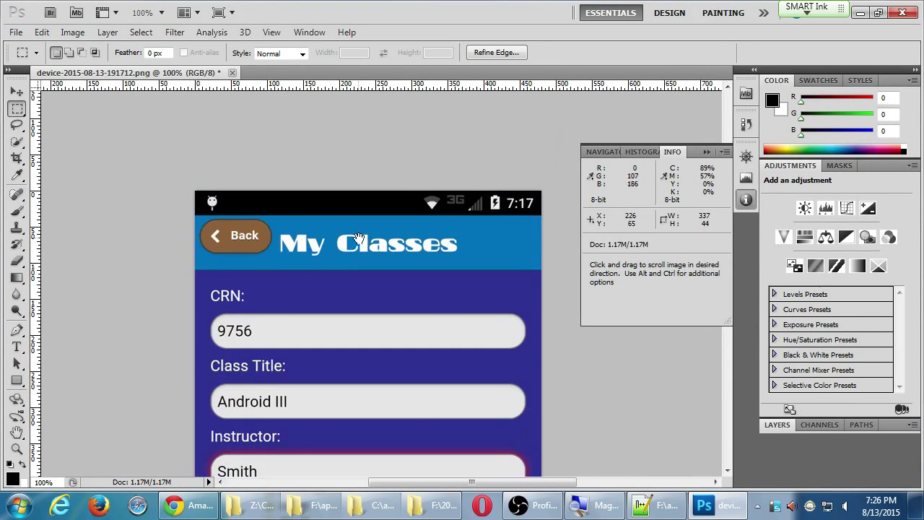
drag(193, 190, 632, 213)
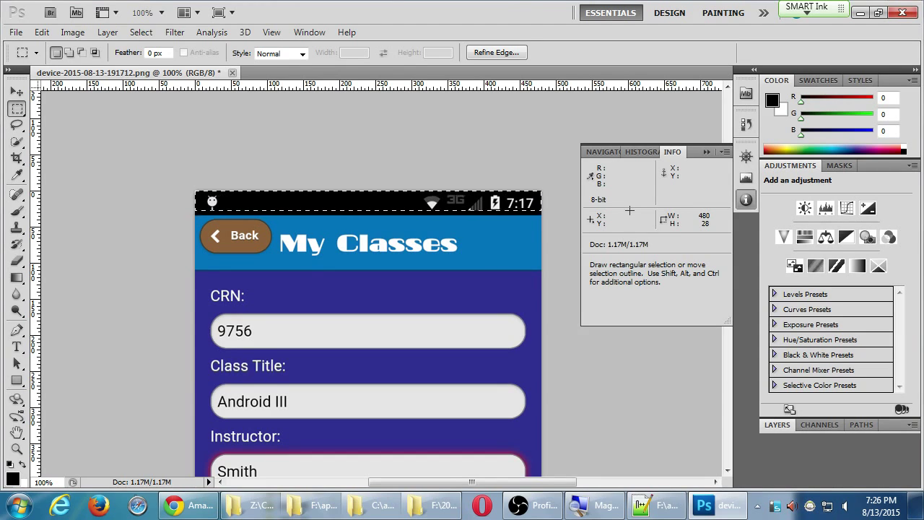
key(alt+BackSpace)
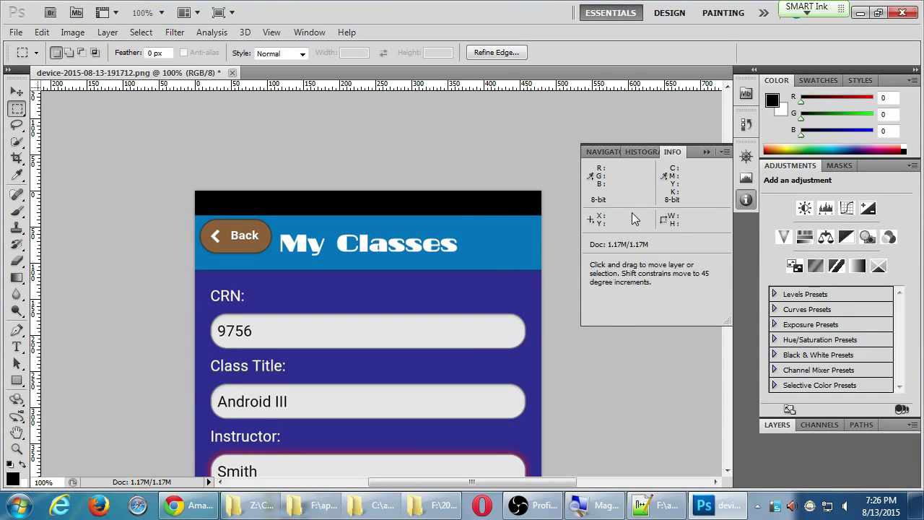
key(ctrl+d)
- Crop the My Classes canvas to a height of 800 pixels with the centre anchor, and save and close the file
key(alt+i)
key(s)
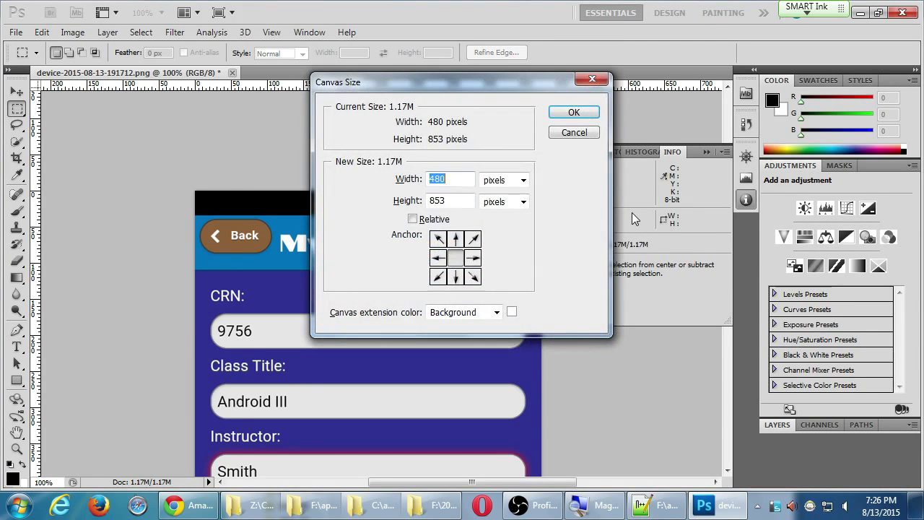
key(Tab)
key(Tab)
text(800)
key(Return)
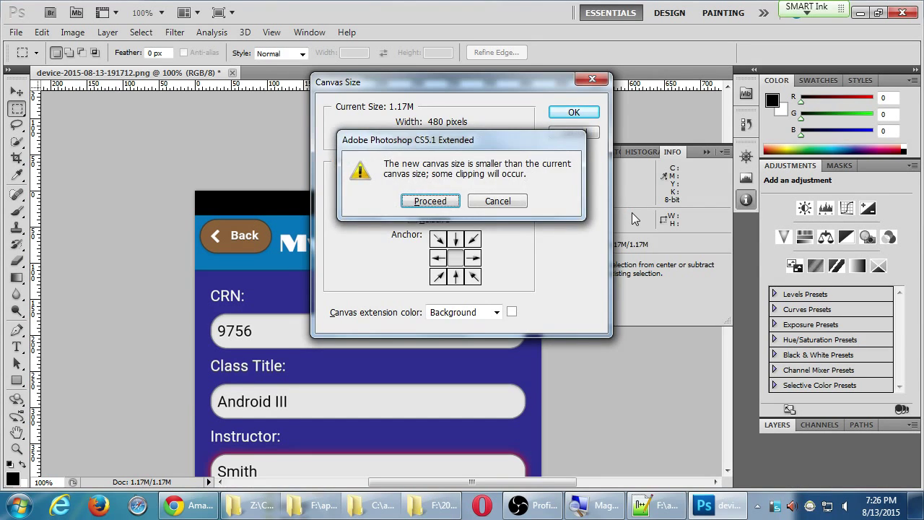
key(Return)
key(ctrl+w)
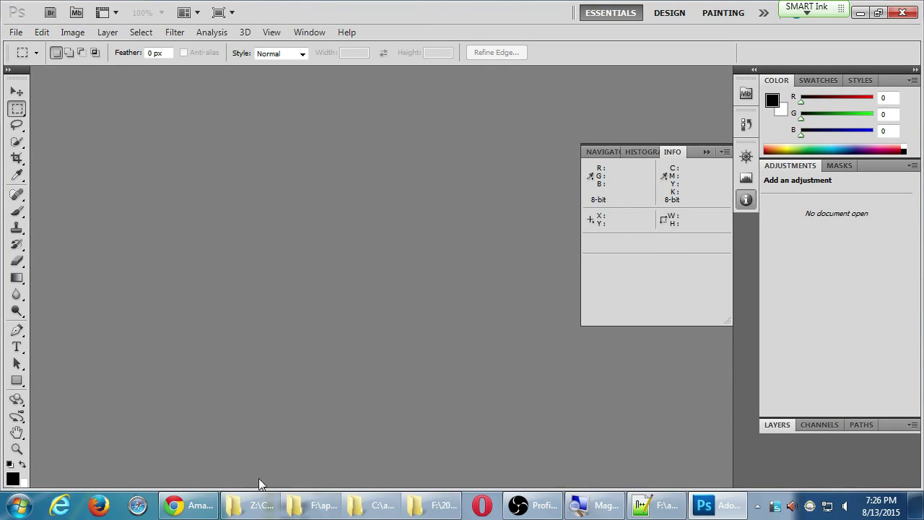
- Switch to the Amazon developer page in Chrome and upload device-2015-08-13-191335.png as the first entry under Screenshots
click(189, 504)
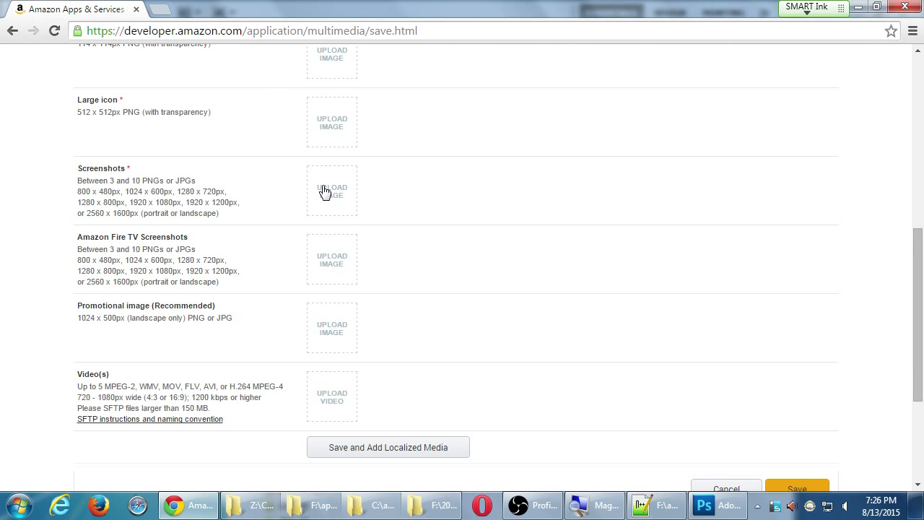
click(345, 205)
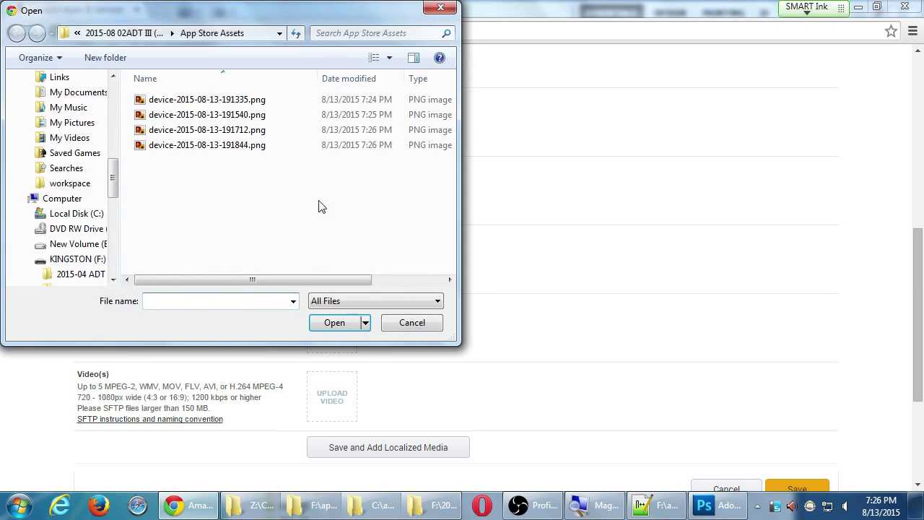
double_click(254, 99)
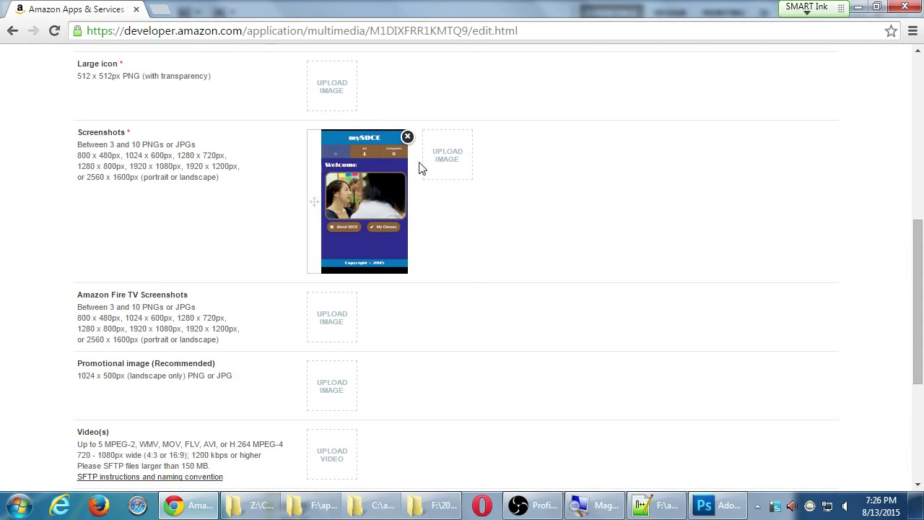
- Add device-2015-08-13-191540.png, device-2015-08-13-191712.png and device-2015-08-13-191844.png to the submission's Screenshots
click(435, 165)
double_click(210, 114)
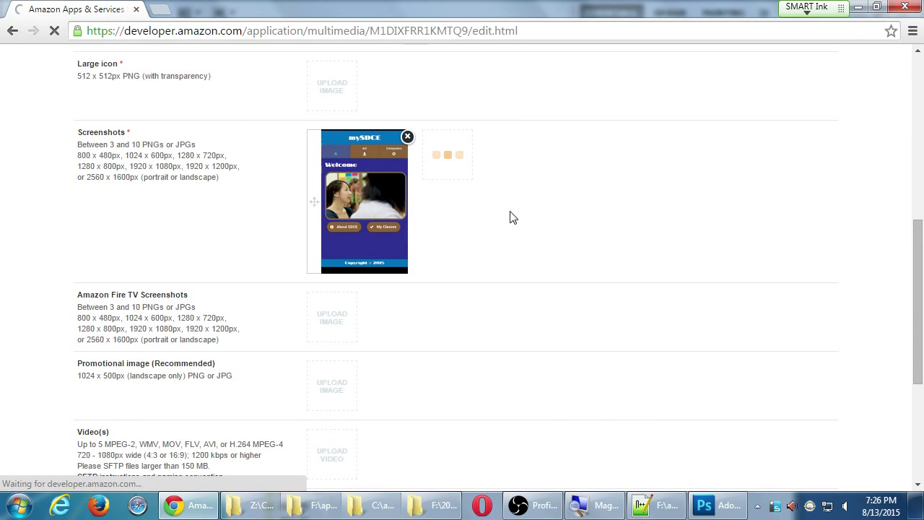
click(543, 170)
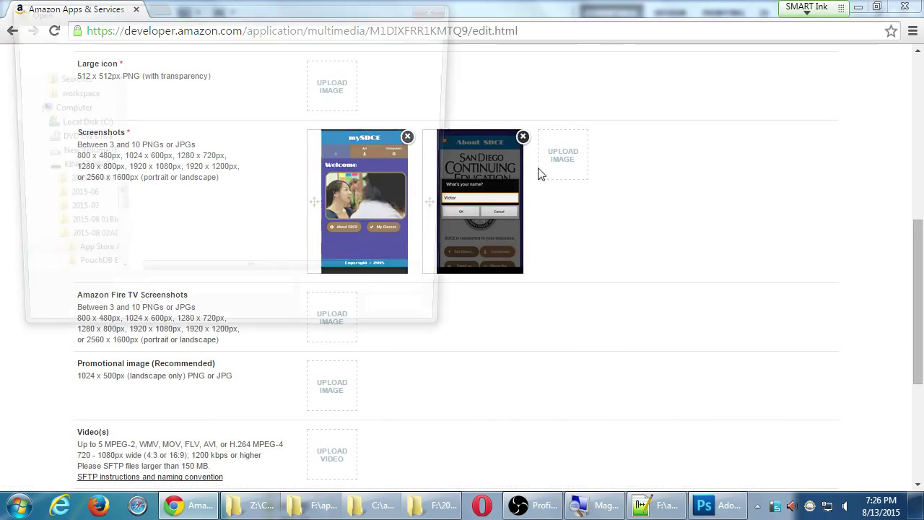
double_click(209, 129)
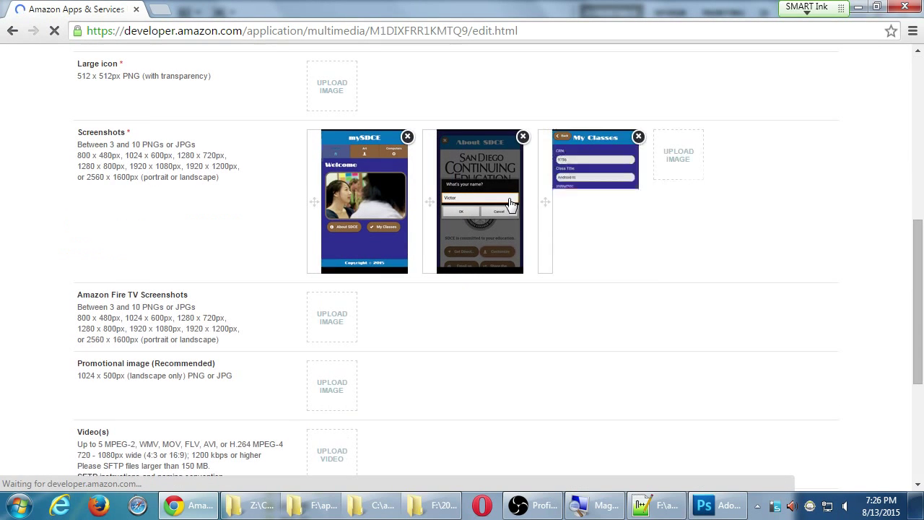
click(680, 165)
click(248, 147)
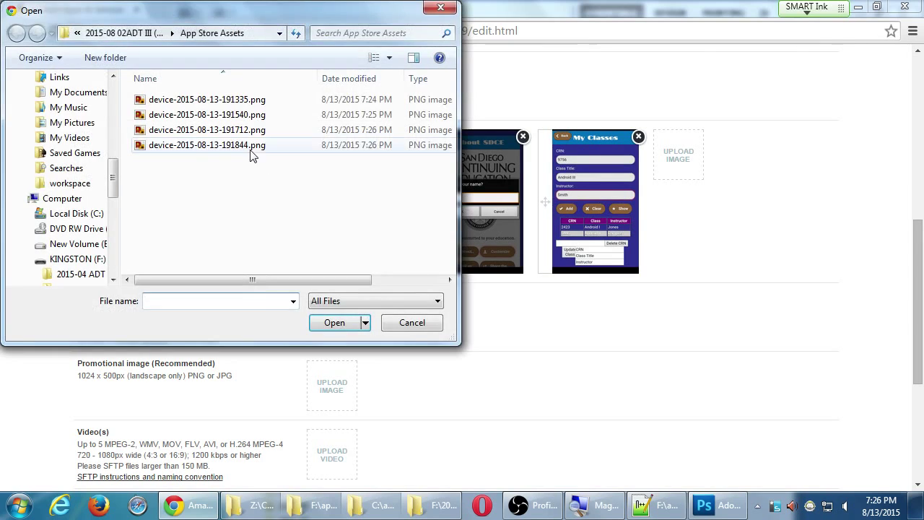
double_click(248, 145)
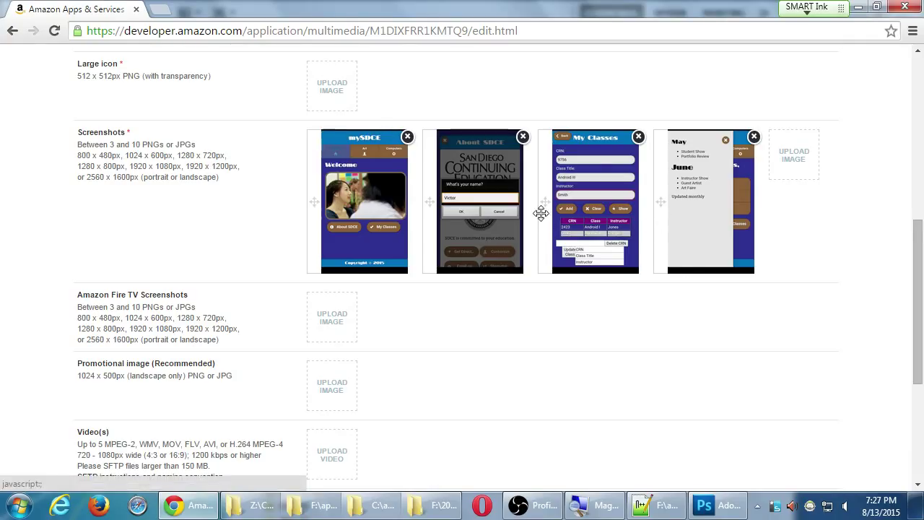
- Move the My Classes screenshot ahead of the About SDCE screenshot in the submission's Screenshots and check the small and large icon requirements
drag(544, 207, 447, 208)
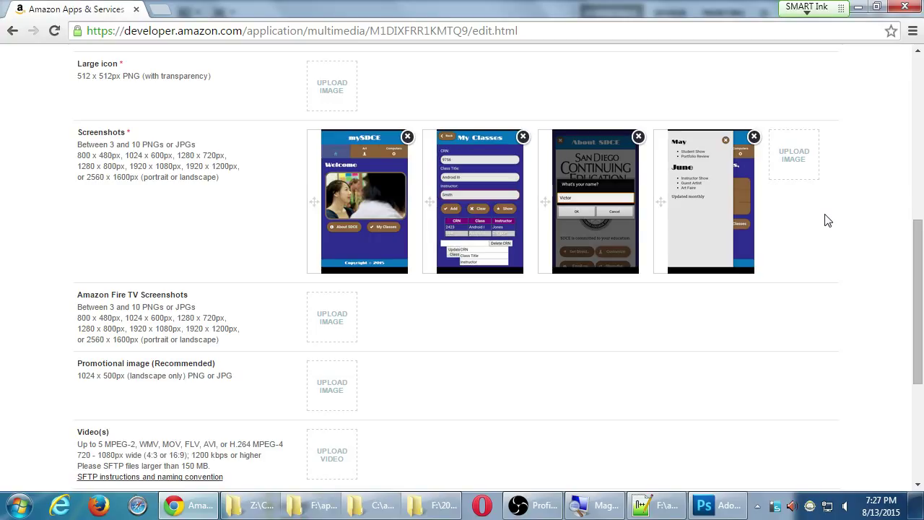
scroll(829, 231, up, 3)
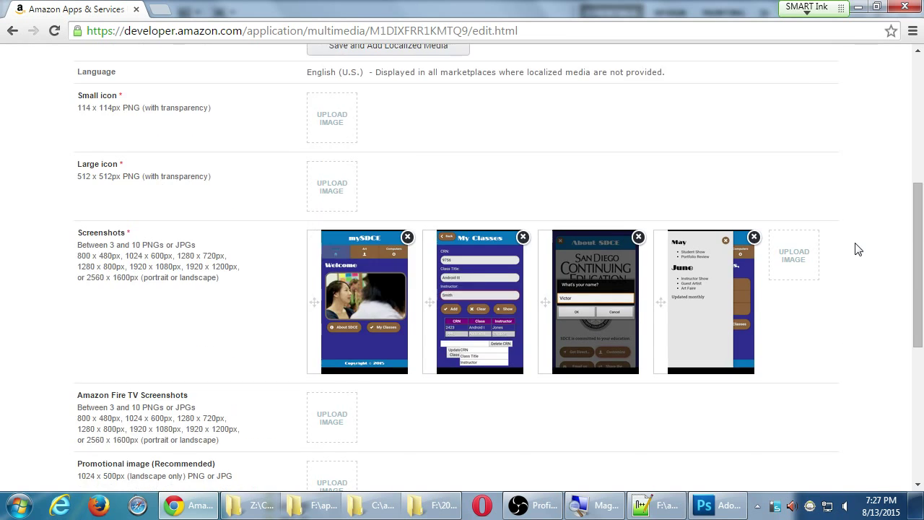
click(84, 150)
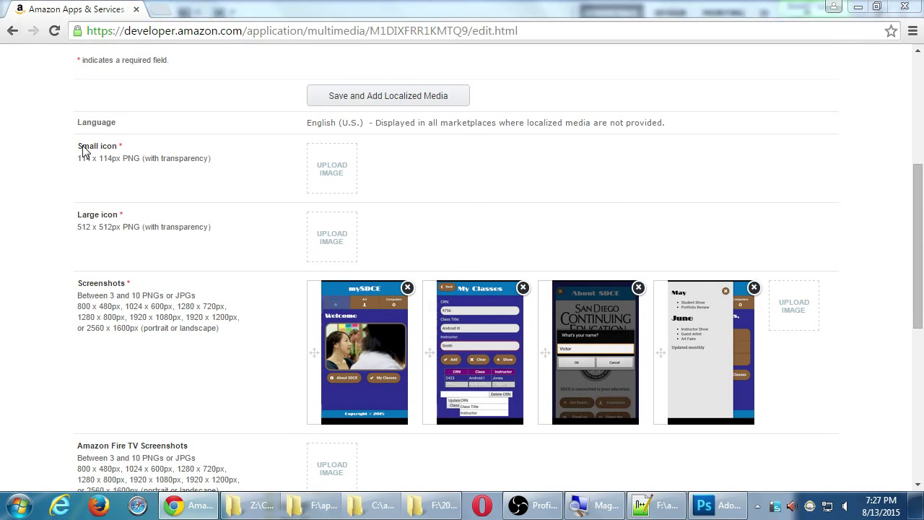
click(416, 325)
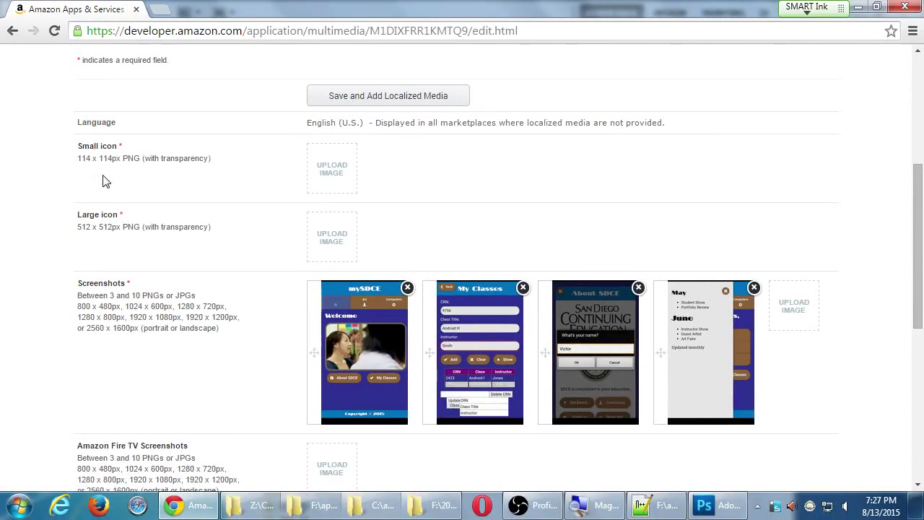
- Switch to Photoshop, collapse the Info panel, and start a new document named 512px
click(695, 503)
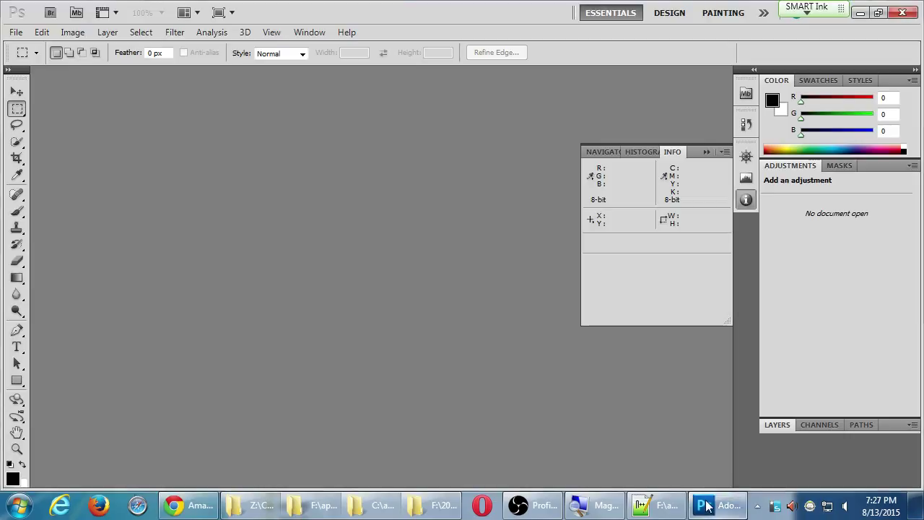
click(746, 199)
key(h)
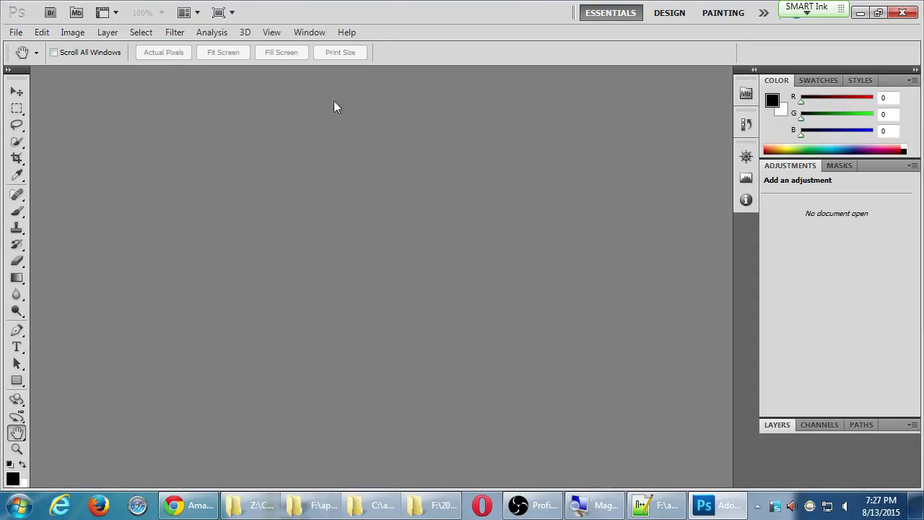
click(15, 33)
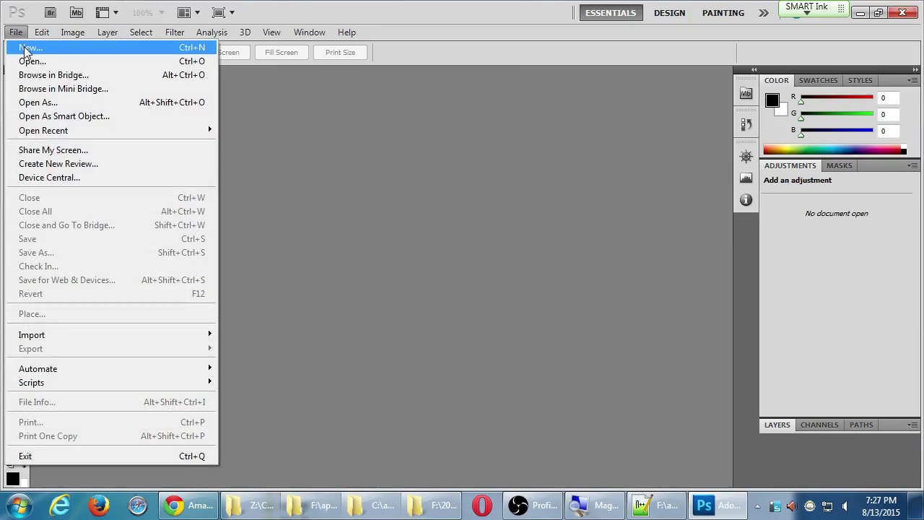
click(26, 48)
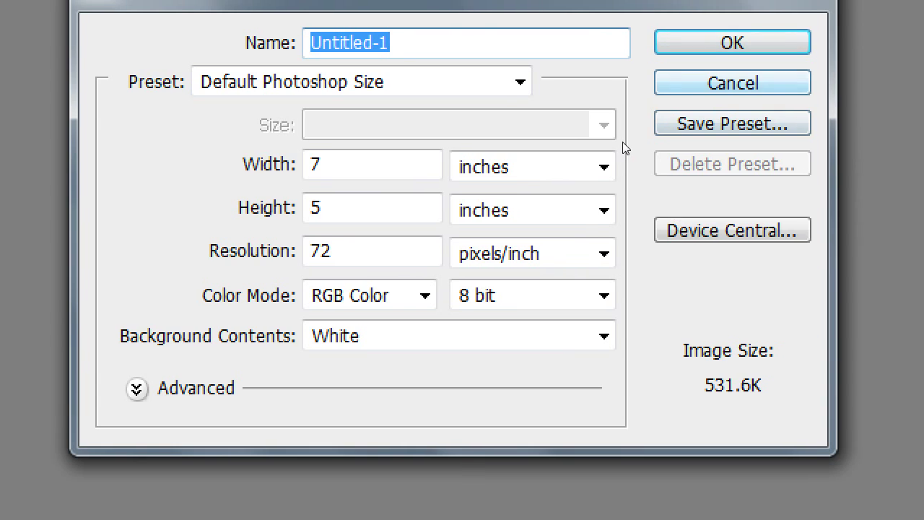
text(512p)
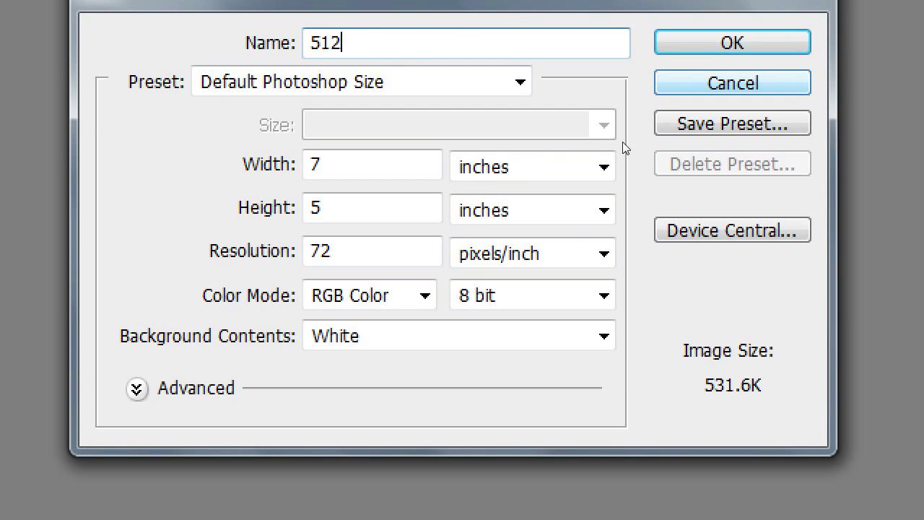
text(x)
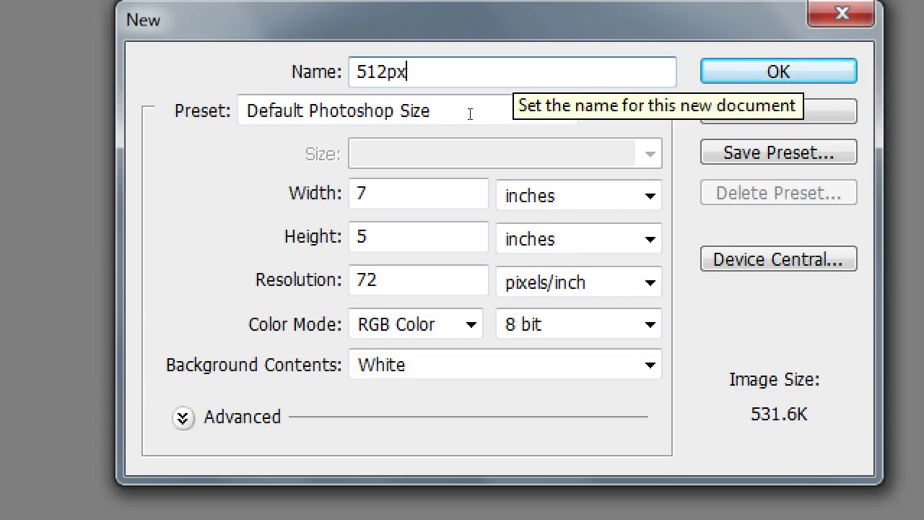
- Set the new document's width and height to 512 pixels each
click(489, 191)
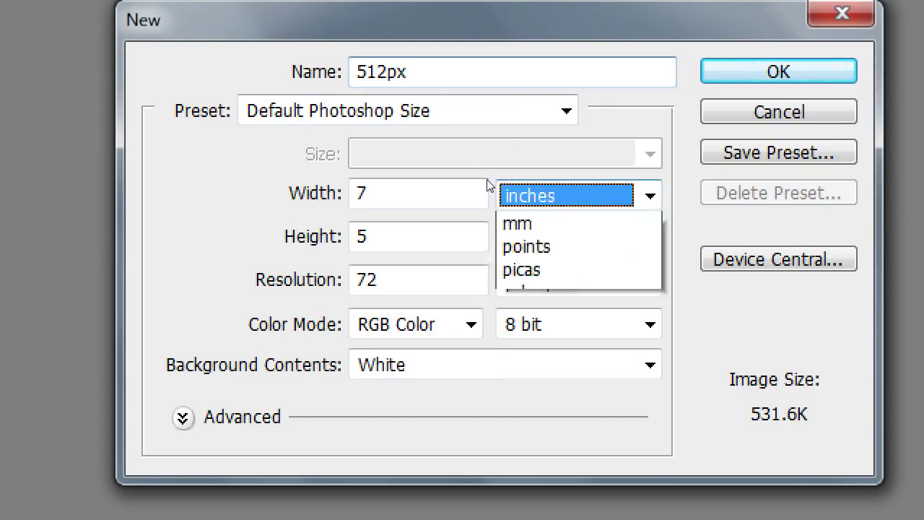
key(Return)
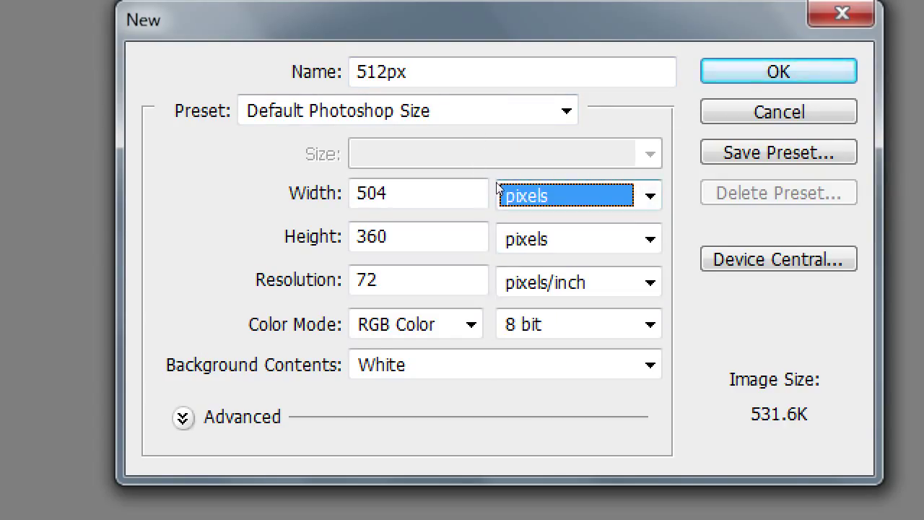
click(433, 184)
drag(433, 184, 363, 180)
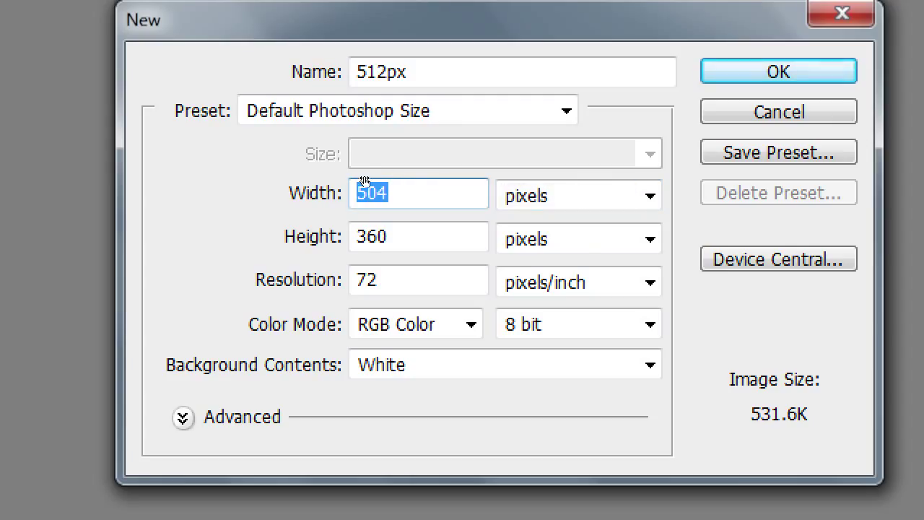
text(5112)
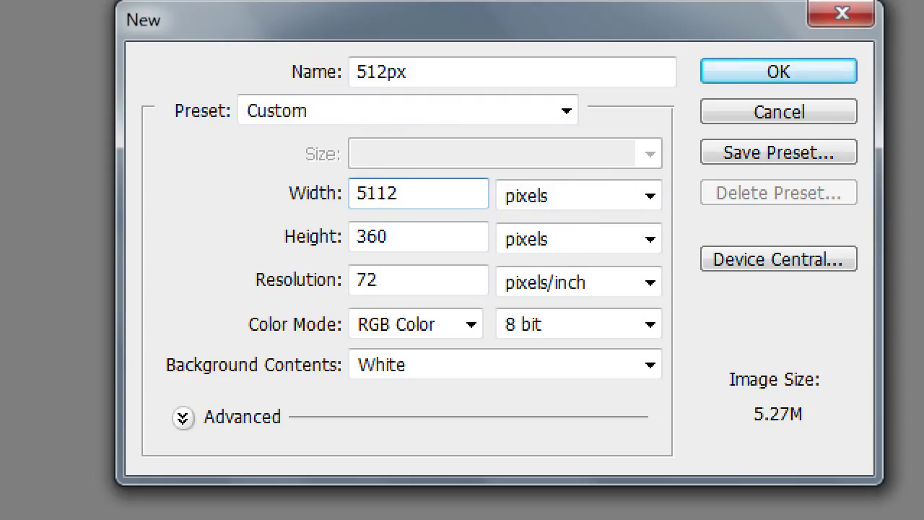
key(BackSpace)
key(BackSpace)
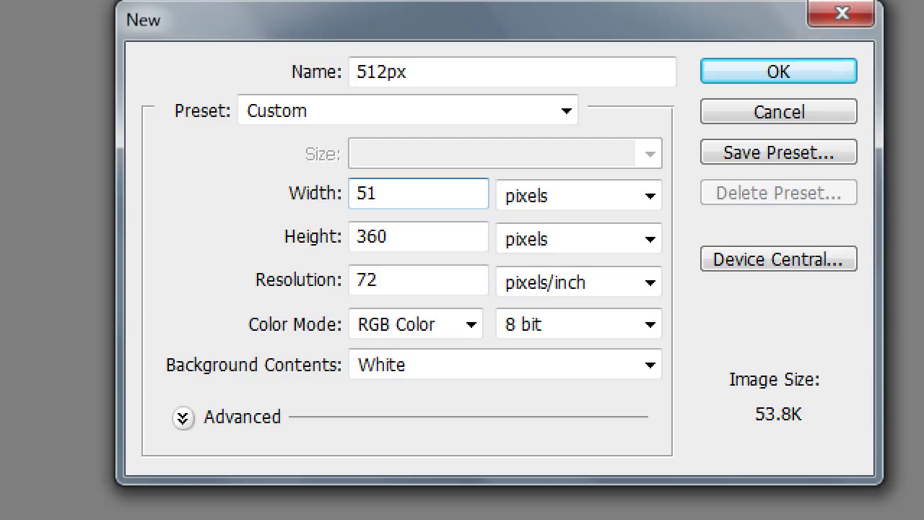
text(2)
key(Tab)
text(512)
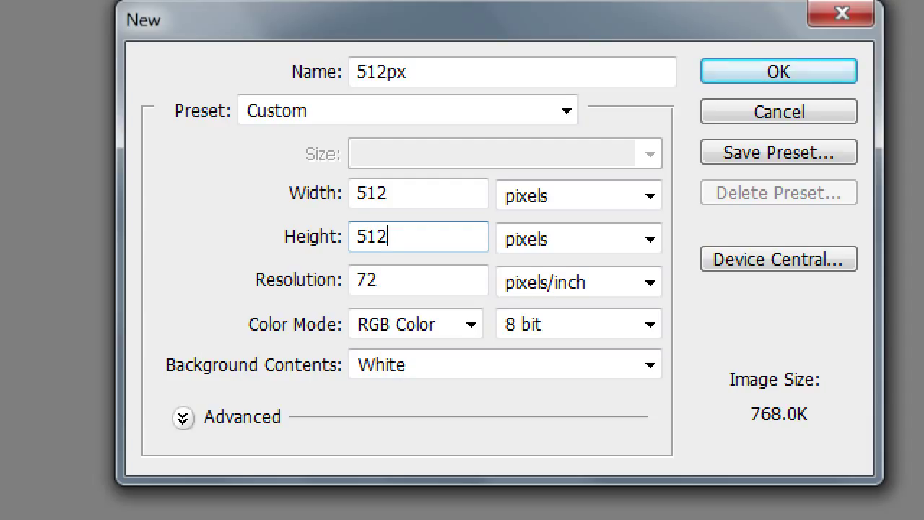
- Set the new document's background contents to Transparent and create the document
key(Tab)
key(Tab)
key(Tab)
key(Tab)
key(Tab)
key(Tab)
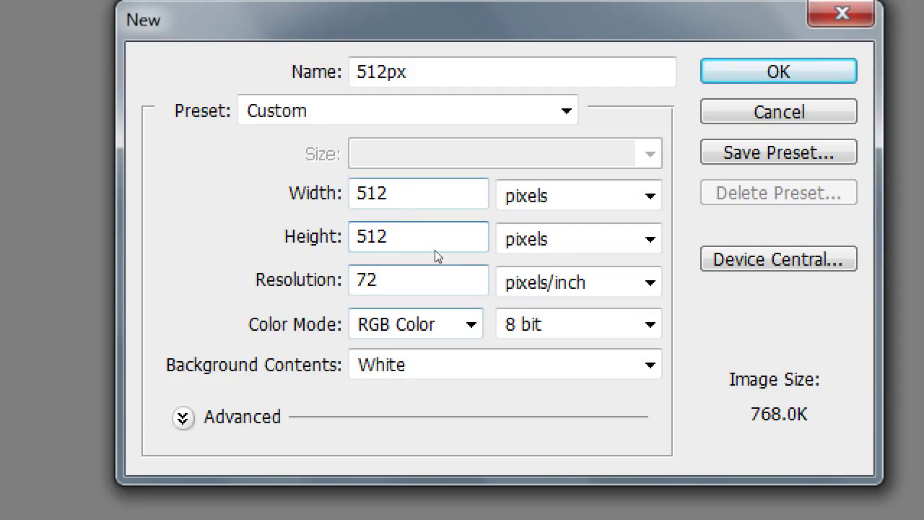
key(alt+Down)
key(Down)
key(Down)
key(Return)
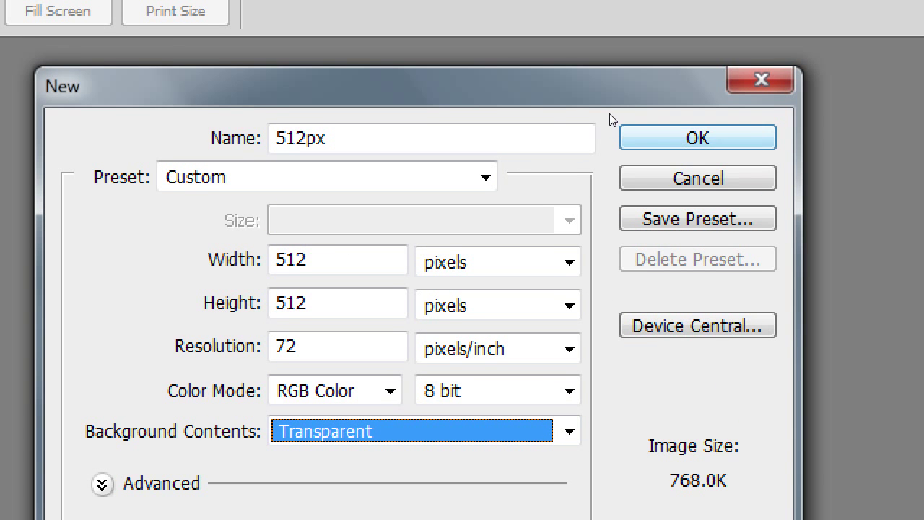
key(Return)
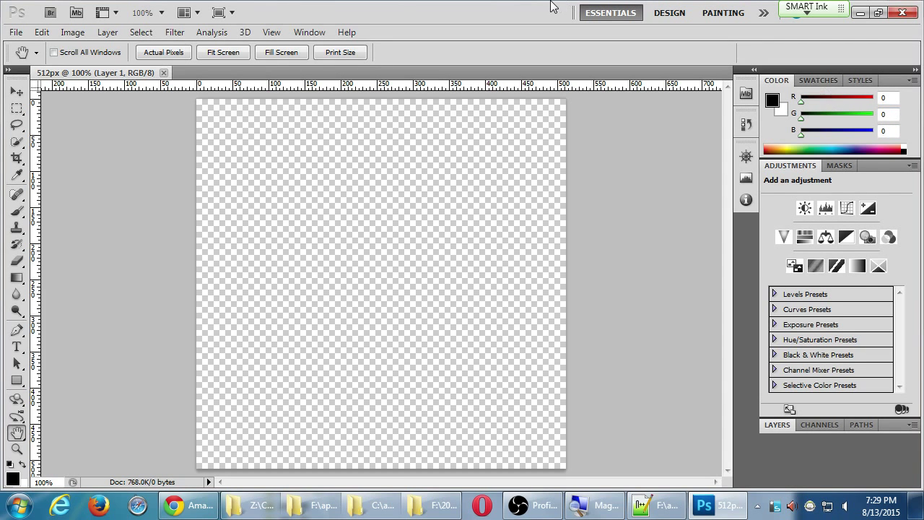
- Display the Swatches panel
click(318, 33)
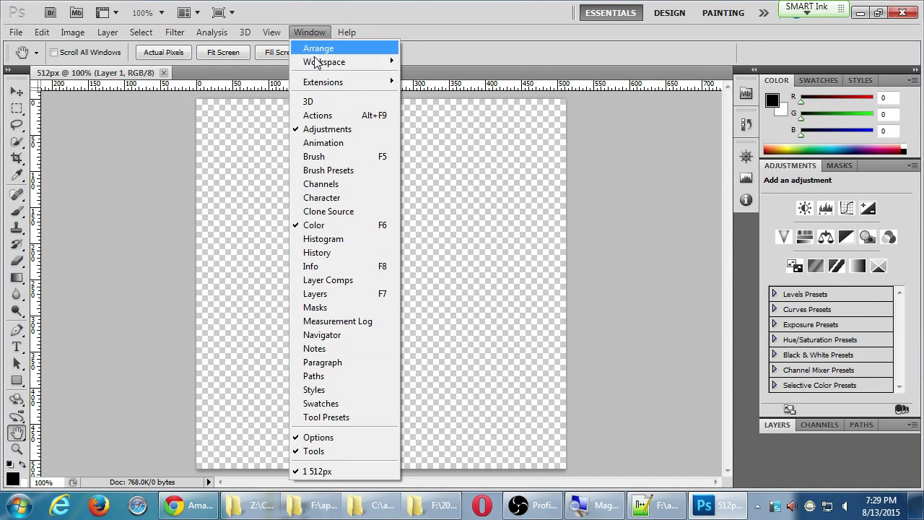
click(338, 410)
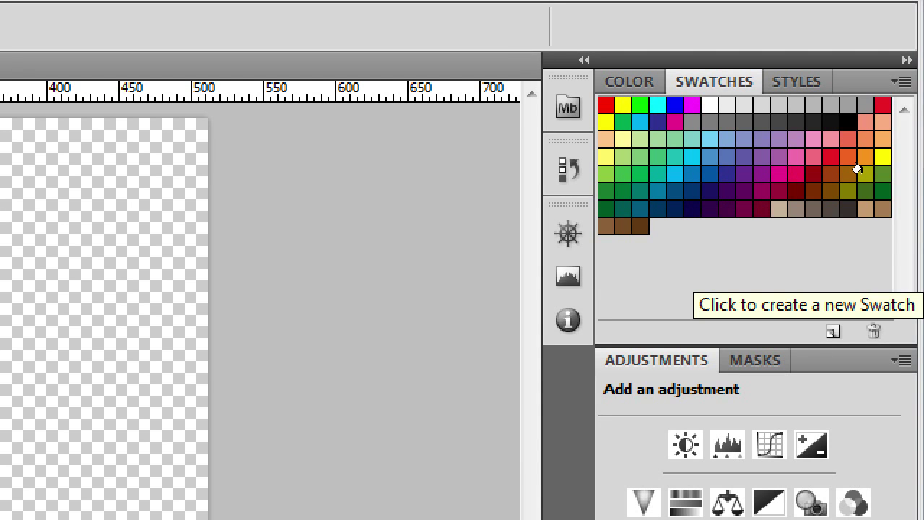
double_click(813, 81)
double_click(813, 81)
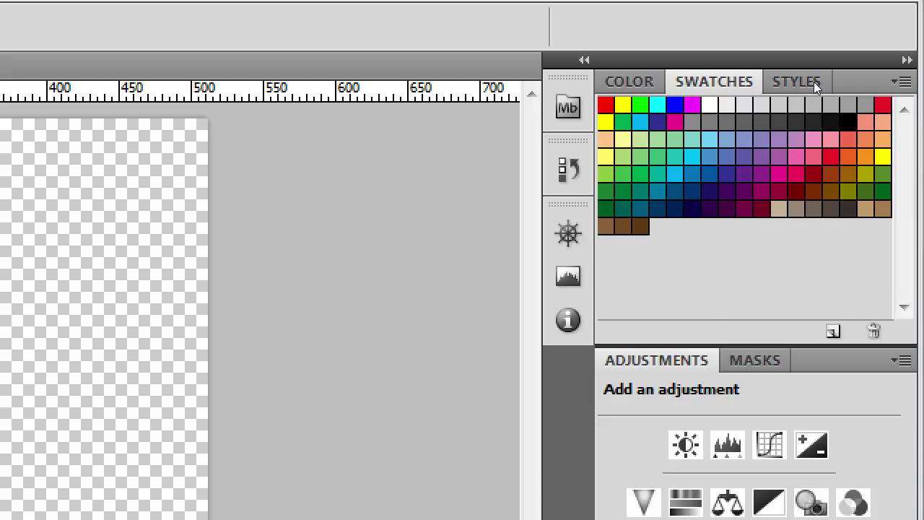
double_click(813, 82)
double_click(813, 81)
click(903, 82)
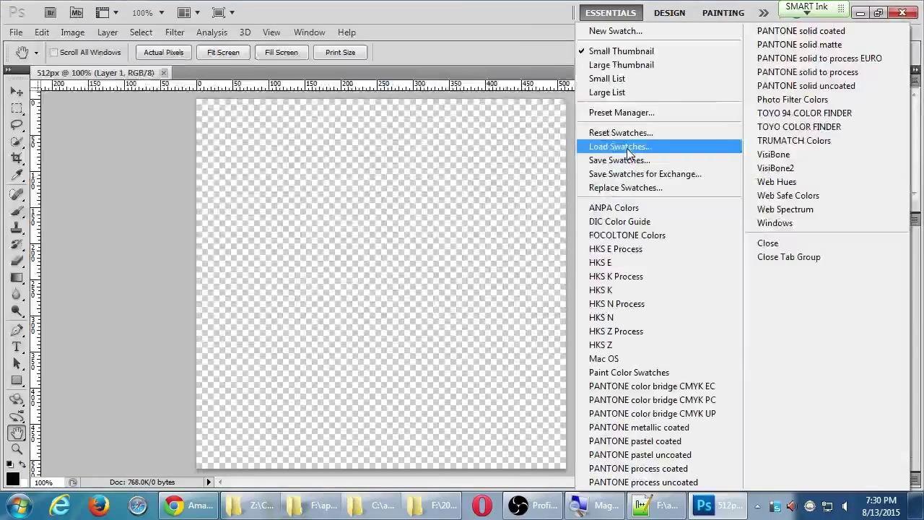
click(469, 292)
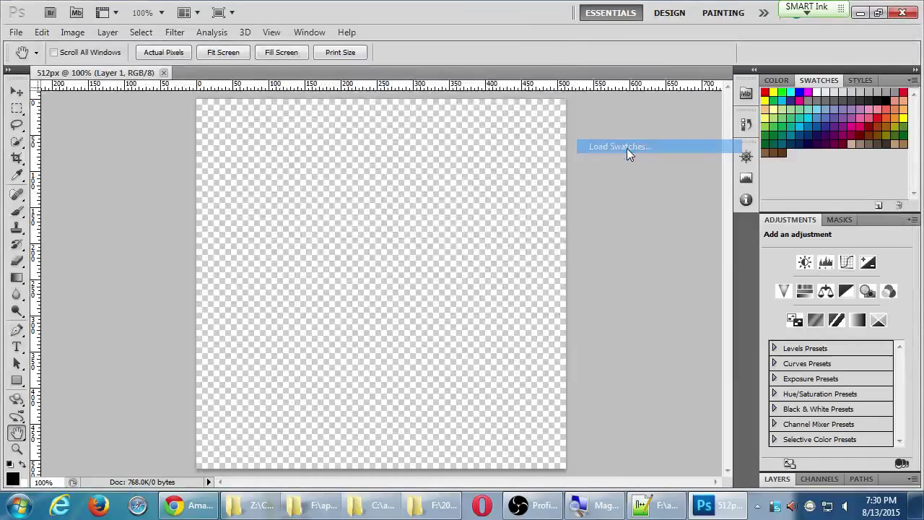
key(Escape)
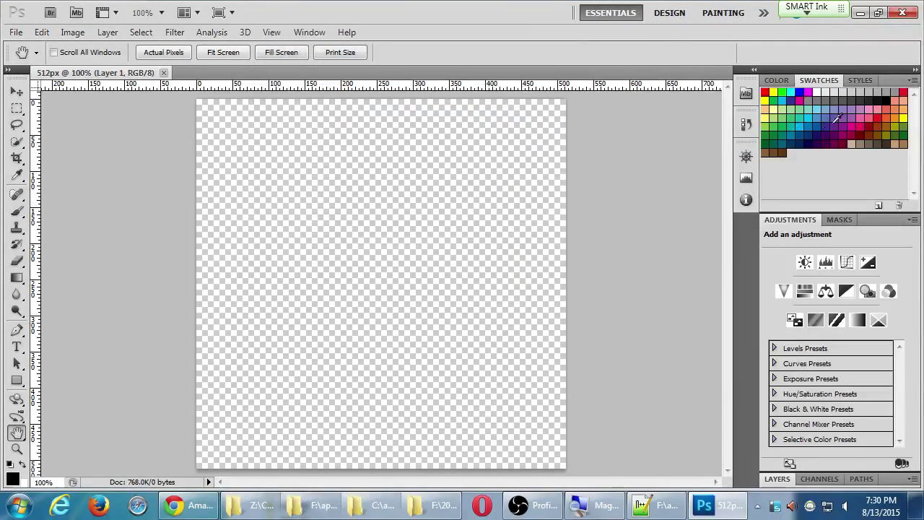
- Replace the current swatches with the VisiBone2 set
click(916, 85)
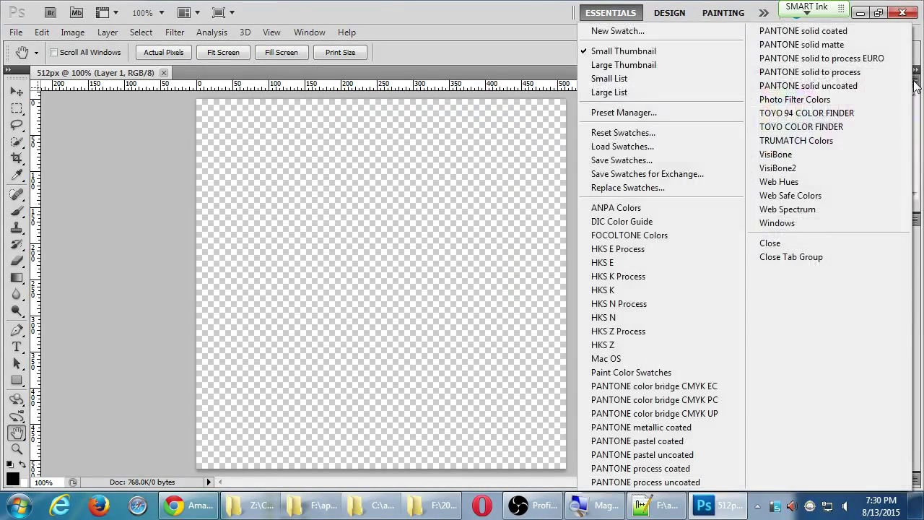
click(795, 168)
click(423, 201)
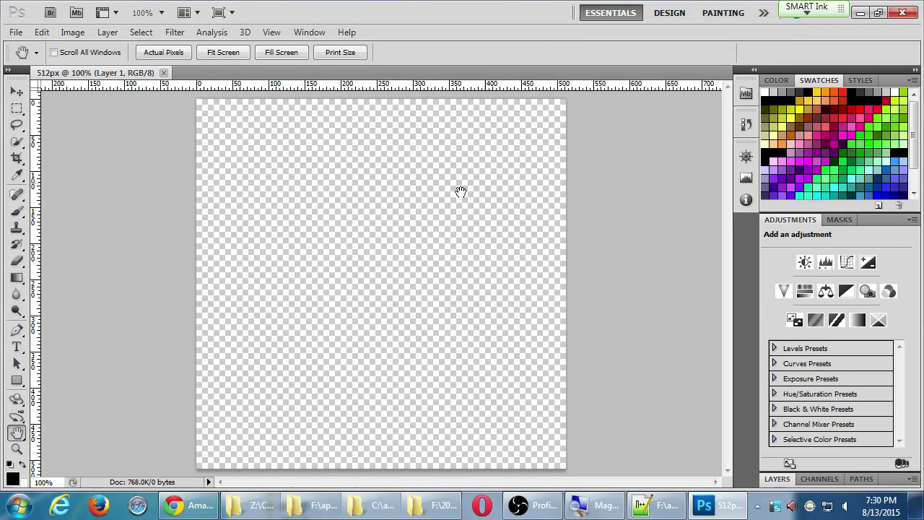
- Open the Preset Manager, display its Swatches presets with the available swatch libraries, and close it
click(915, 83)
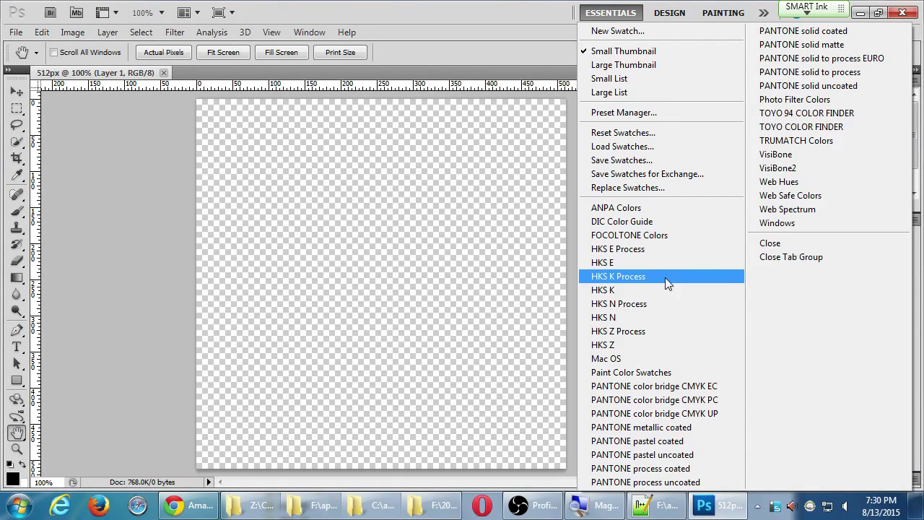
click(113, 164)
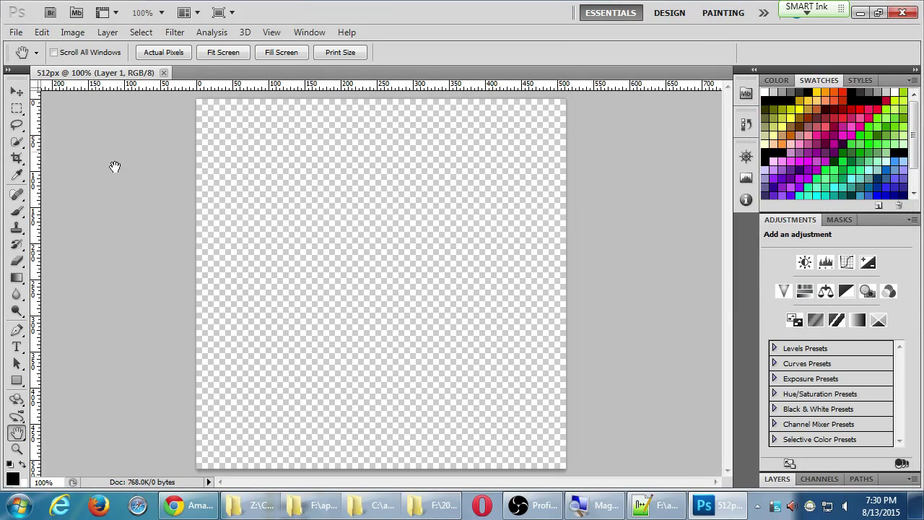
click(72, 32)
key(Right)
key(Right)
mouse_move(41, 32)
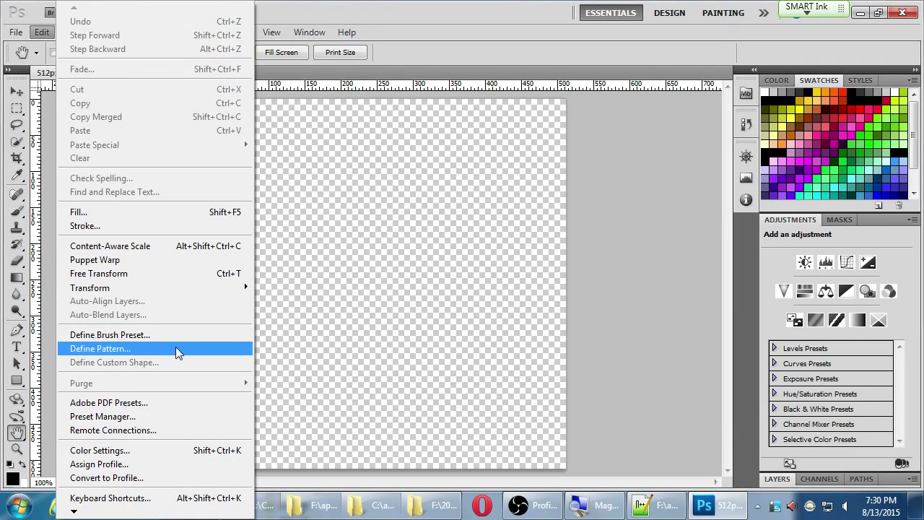
click(162, 416)
click(382, 95)
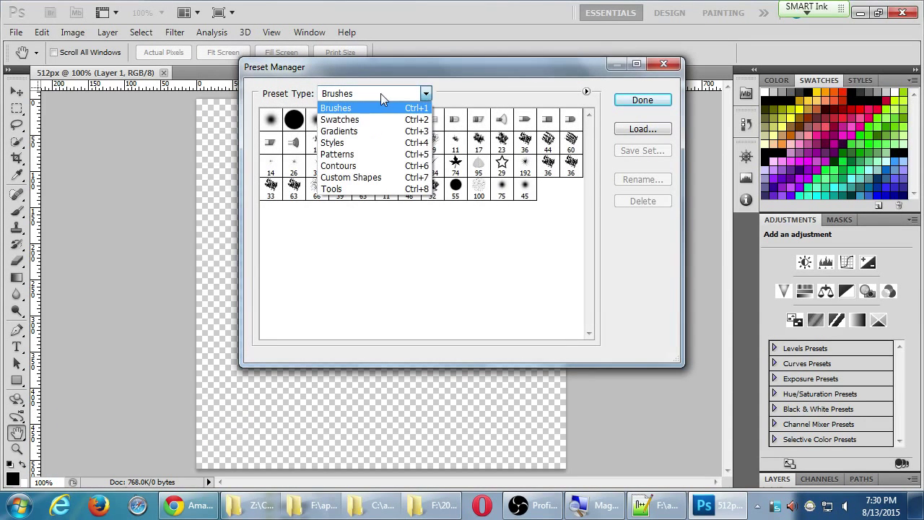
click(370, 117)
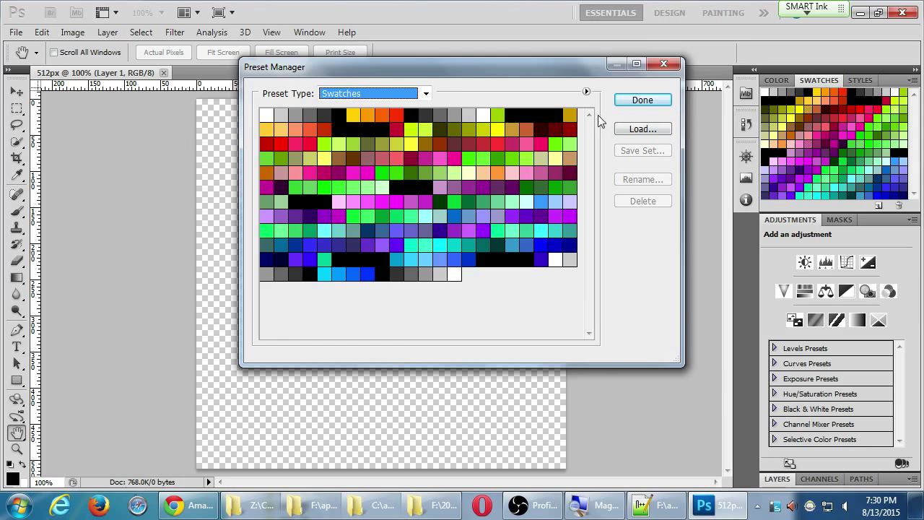
click(586, 92)
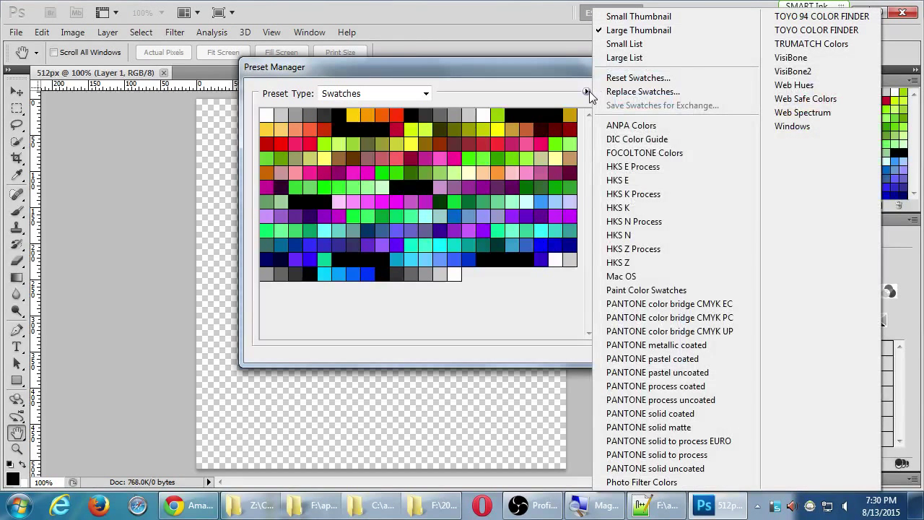
click(589, 91)
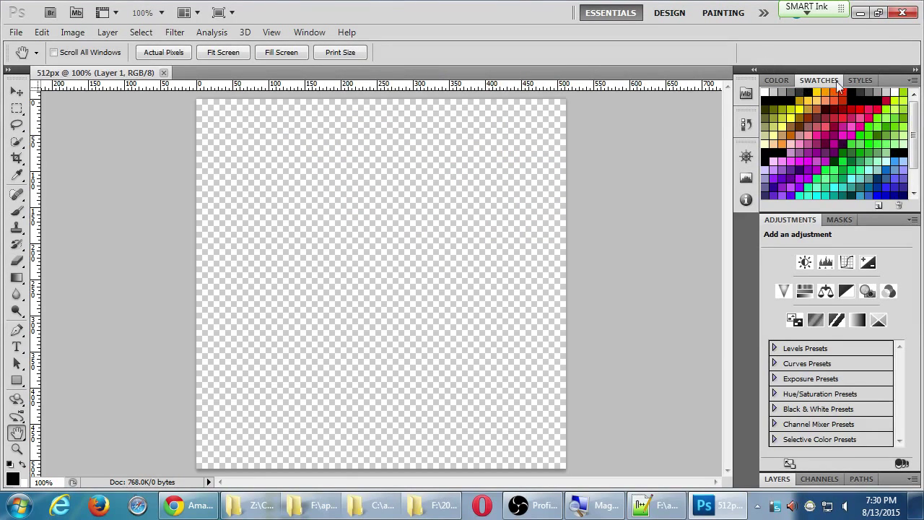
- Replace the current color swatches with the DIC Color Guide set
click(914, 81)
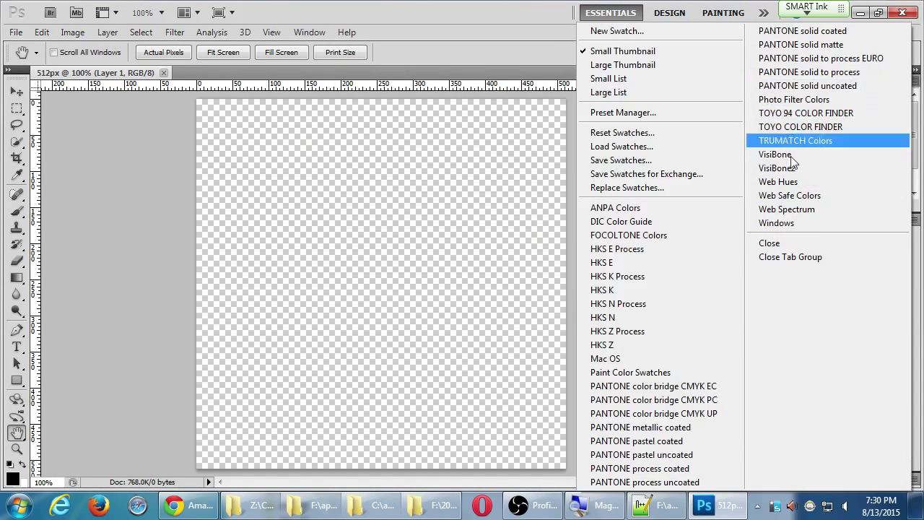
click(620, 223)
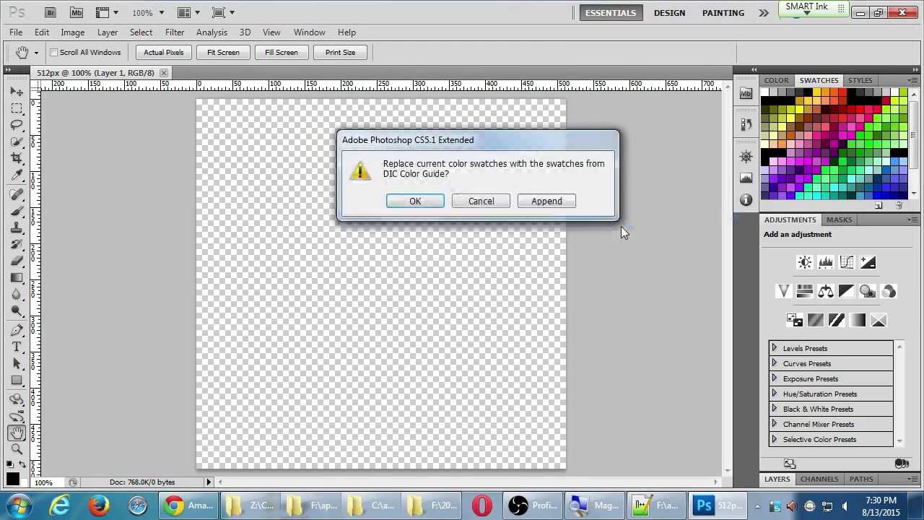
click(416, 202)
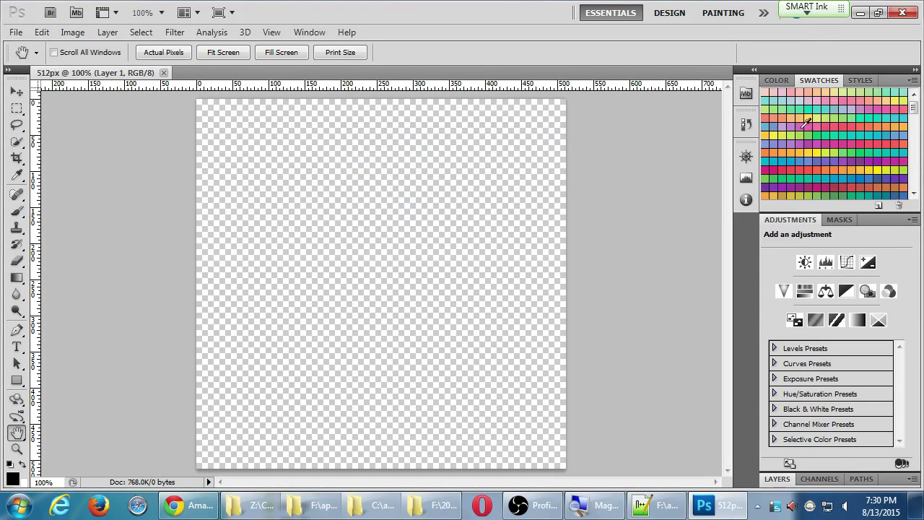
- Replace the current color swatches with the Web Spectrum set and look through its colors
click(915, 81)
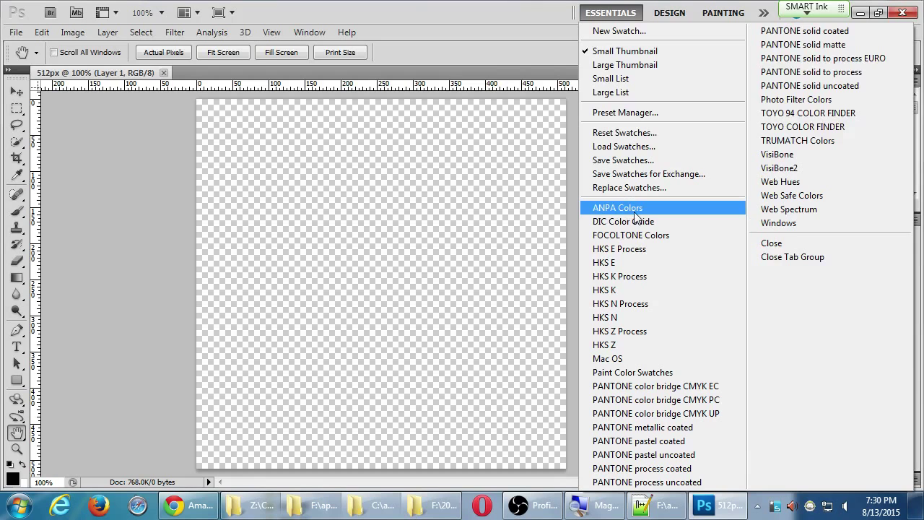
click(777, 209)
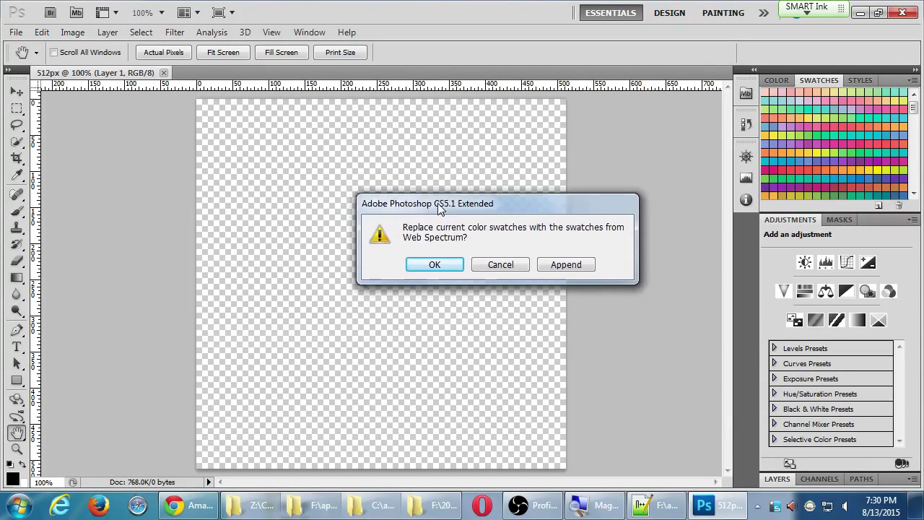
drag(427, 189, 430, 154)
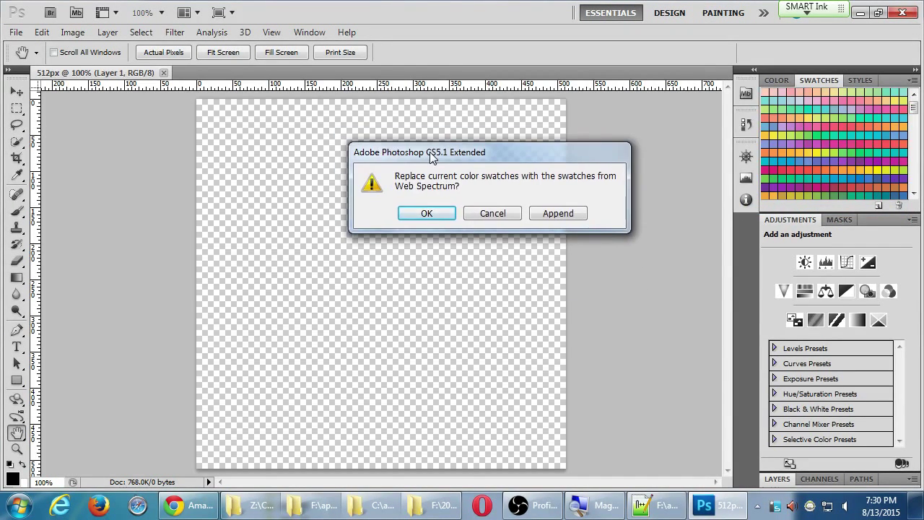
click(427, 214)
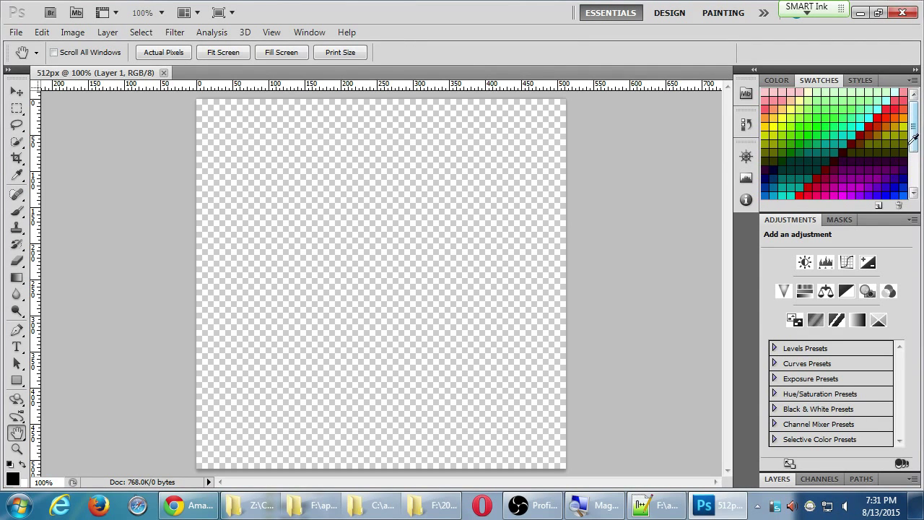
mouse_move(913, 144)
mouse_down()
mouse_move(914, 190)
mouse_move(914, 126)
mouse_up()
- Load the ANPA Colors set in place of the current swatches and look through its colors
click(913, 81)
click(621, 208)
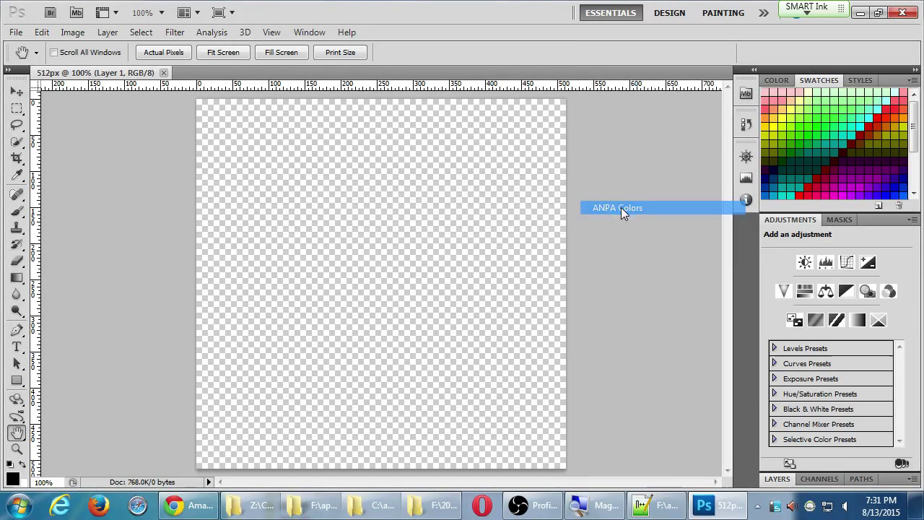
click(426, 213)
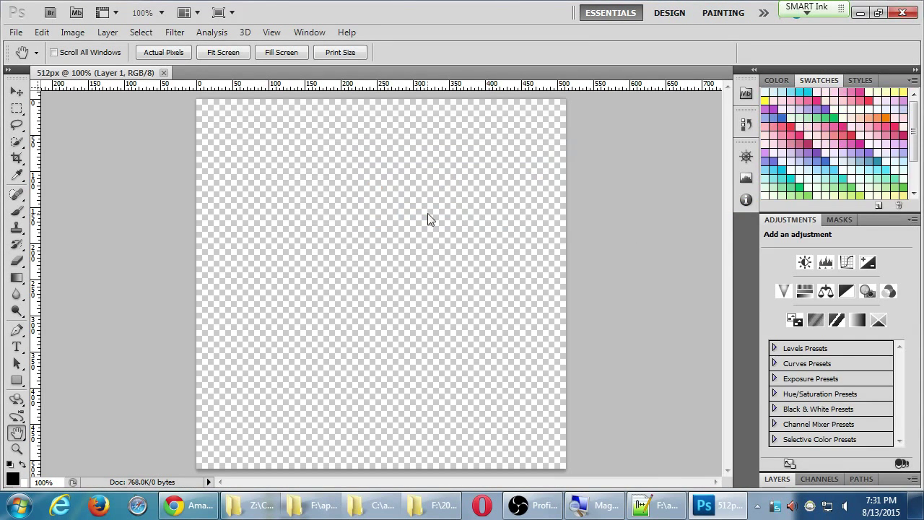
drag(913, 135, 915, 164)
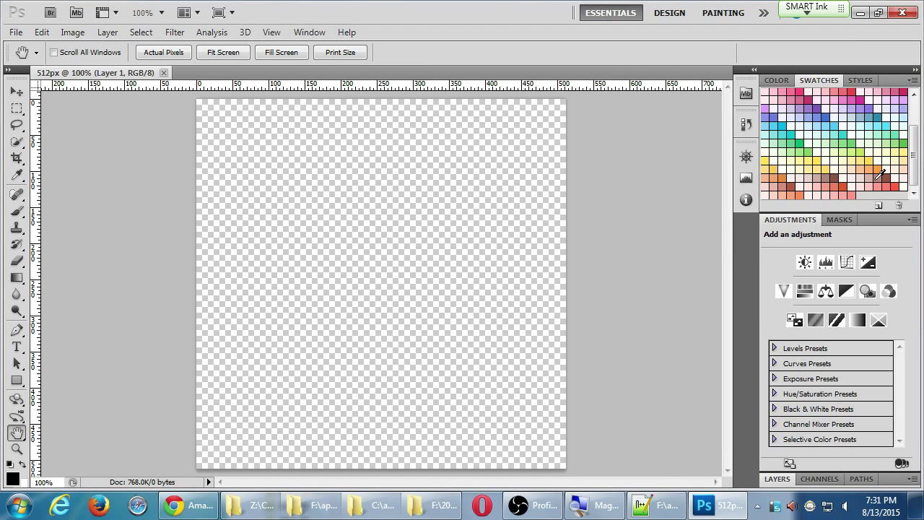
- Replace the current color swatches with the VisiBone set and look through its colors
click(913, 79)
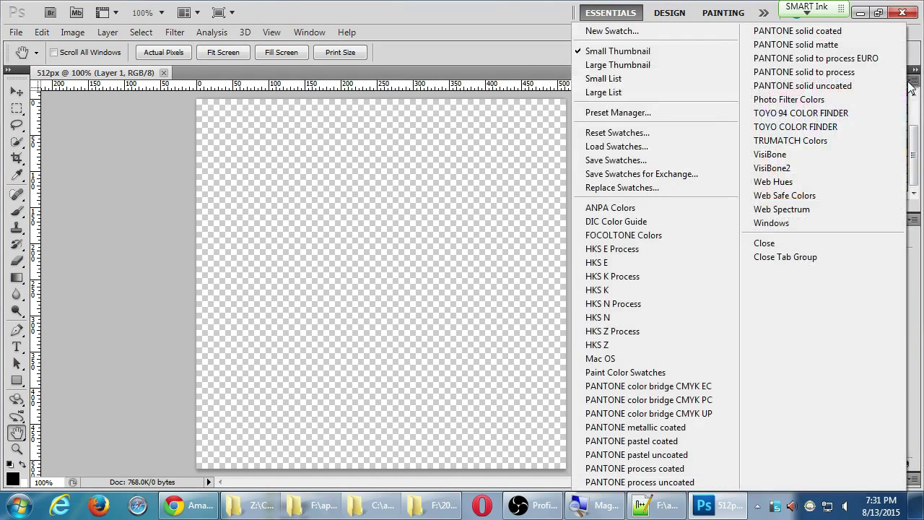
click(832, 154)
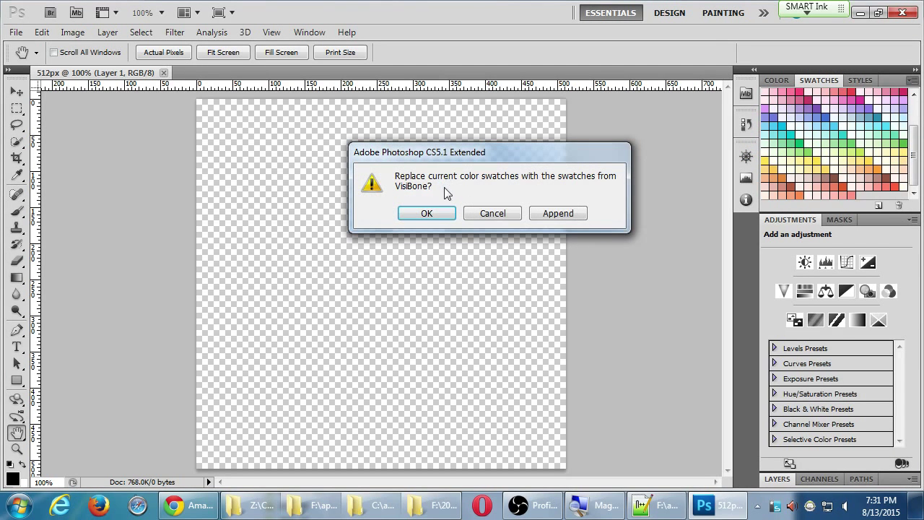
click(451, 214)
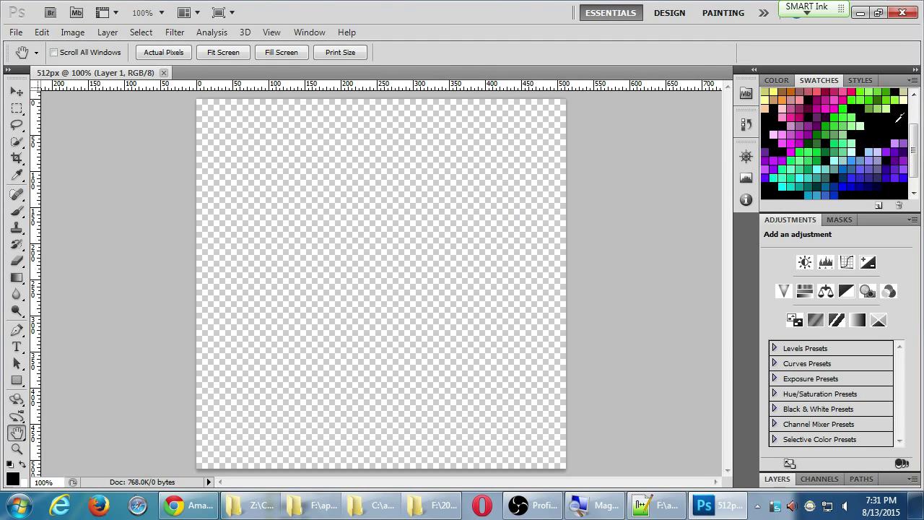
scroll(901, 108, up, 3)
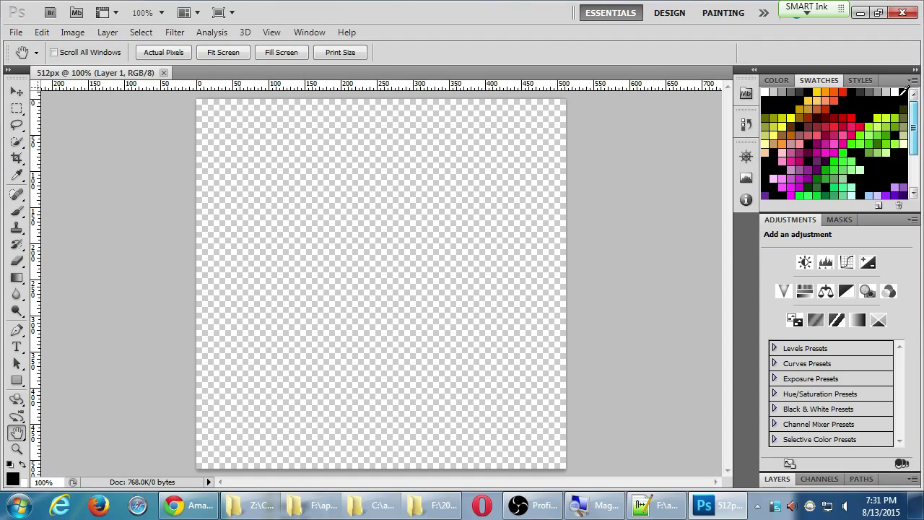
- Replace the current color swatches with the VisiBone2 set
click(913, 80)
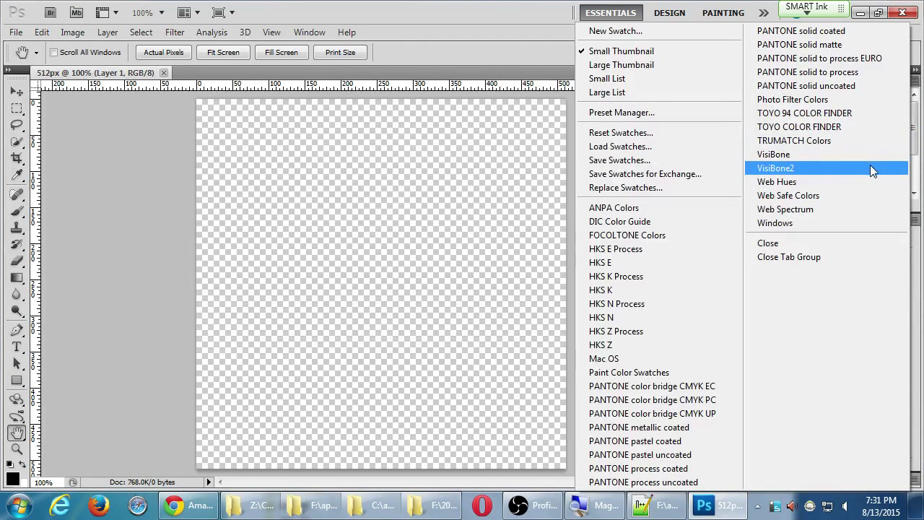
click(870, 167)
click(448, 217)
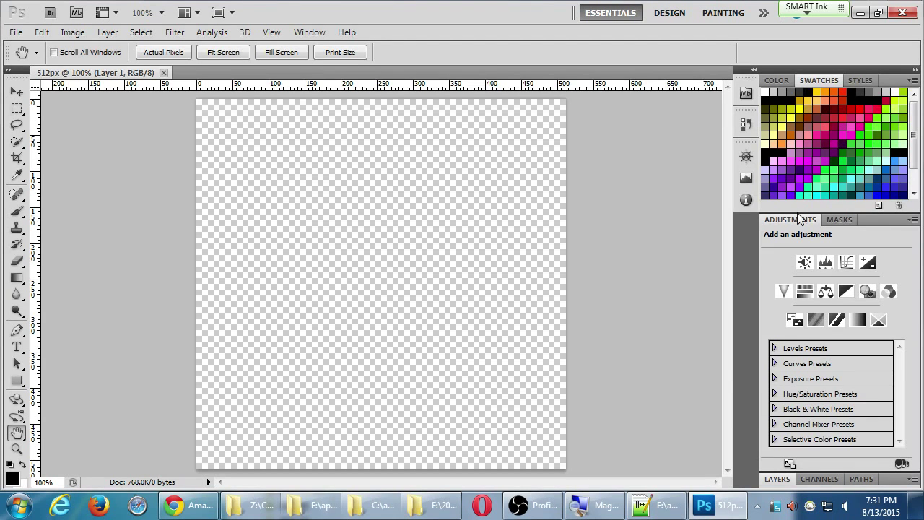
- Replace the current color swatches with the ANPA Colors set
click(913, 87)
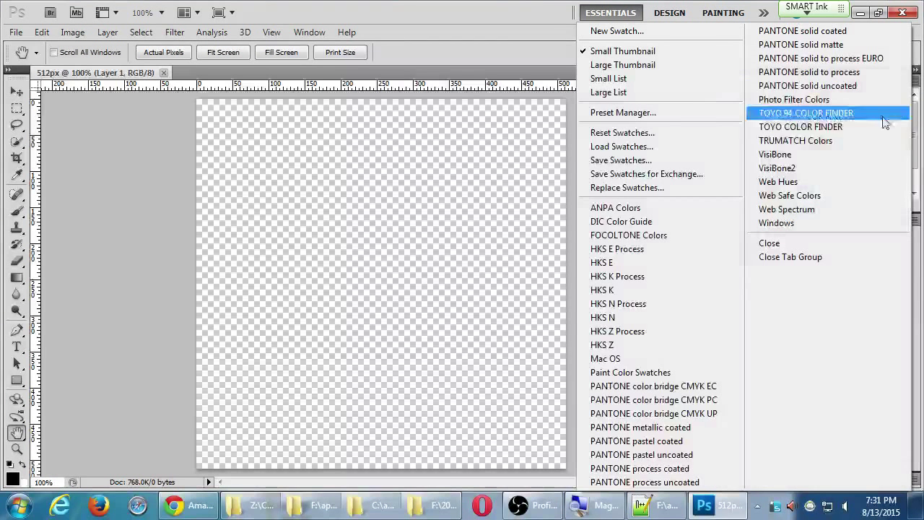
click(685, 207)
click(435, 213)
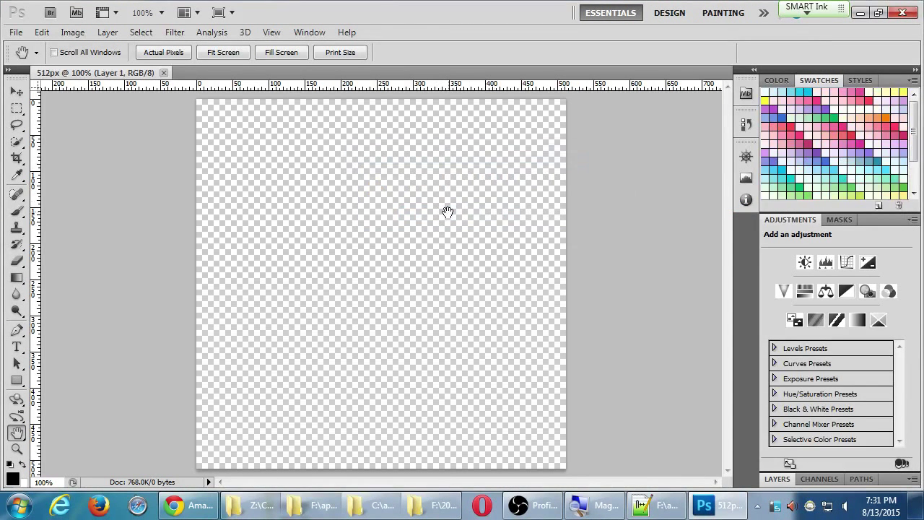
click(912, 80)
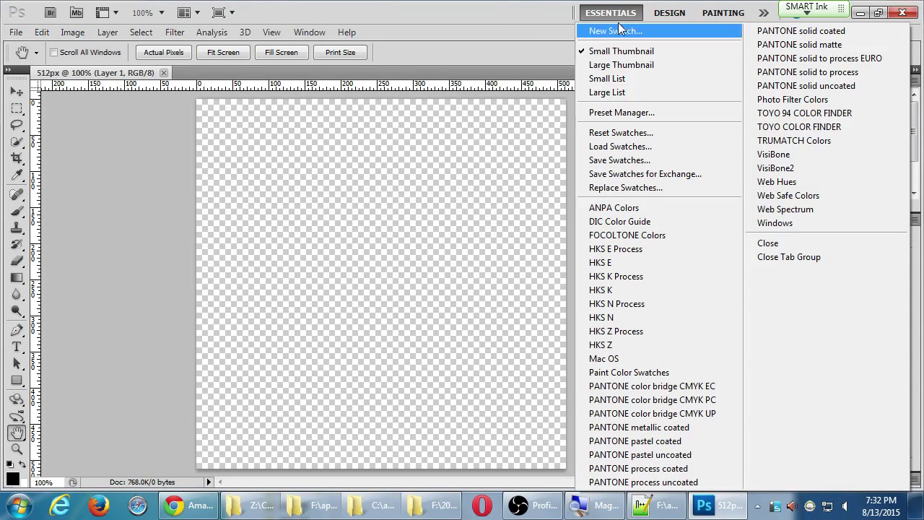
click(488, 24)
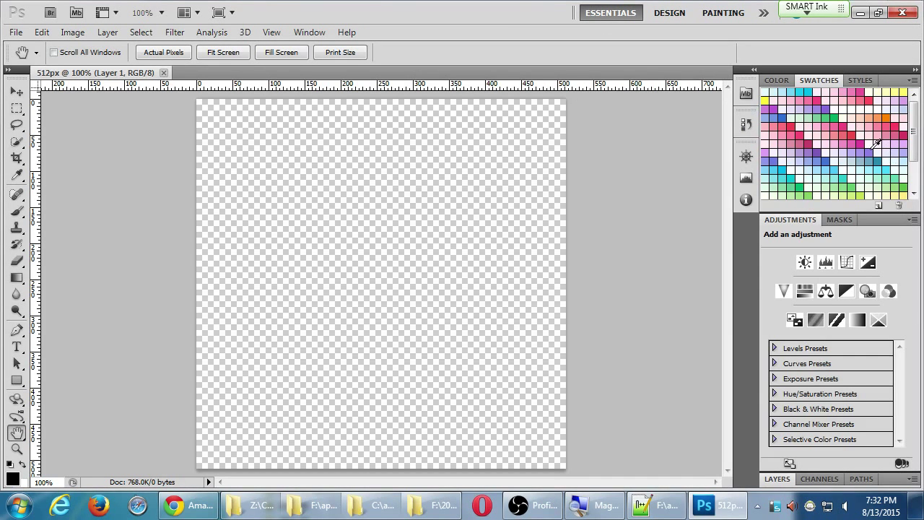
click(911, 82)
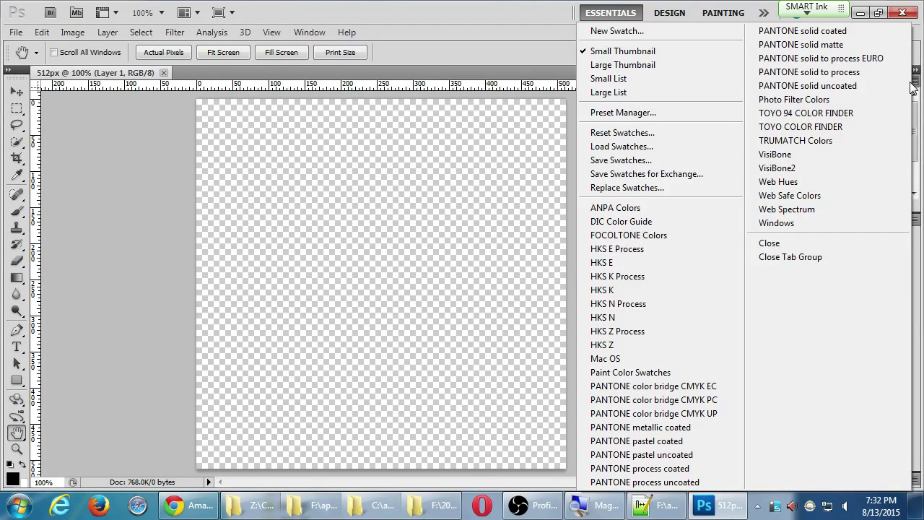
click(483, 33)
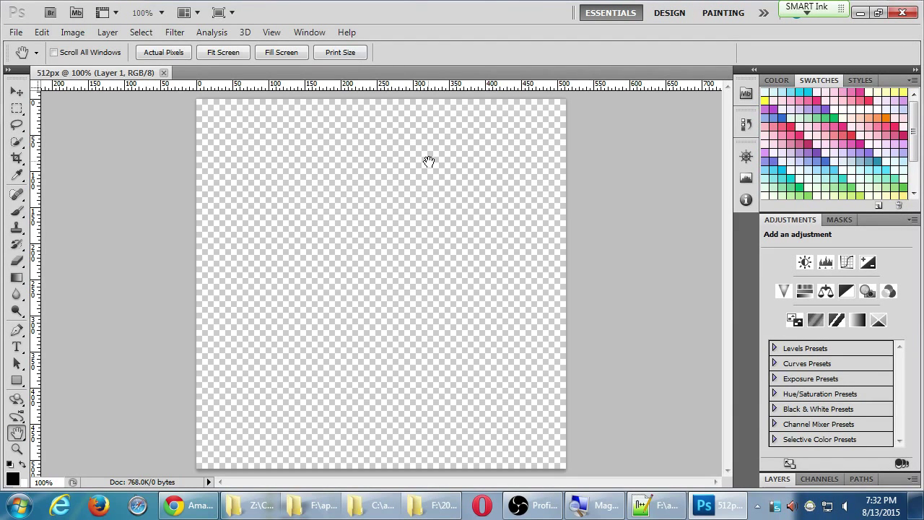
- Paint a looping black freehand test stroke on the canvas with the Brush tool and undo it
key(b)
mouse_move(391, 162)
mouse_down()
mouse_move(280, 230)
mouse_move(439, 259)
mouse_move(420, 273)
mouse_move(389, 326)
mouse_move(451, 393)
mouse_up()
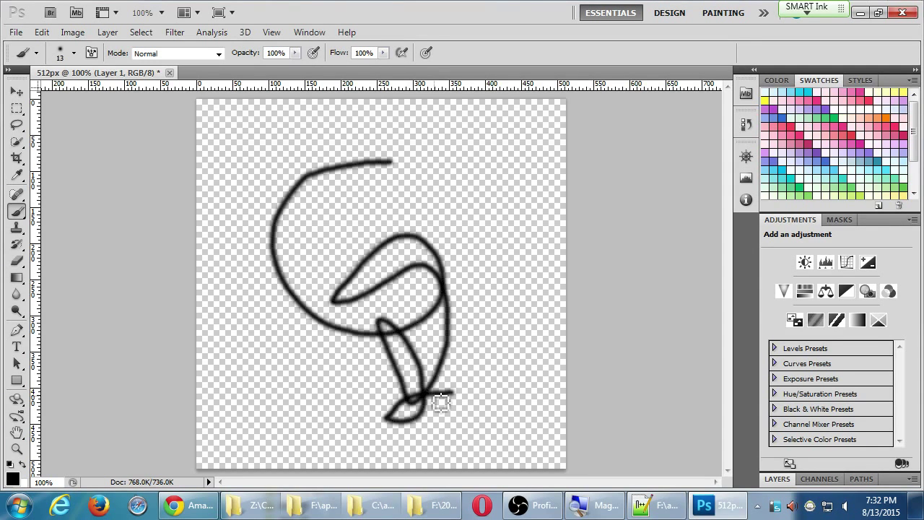
key(ctrl+z)
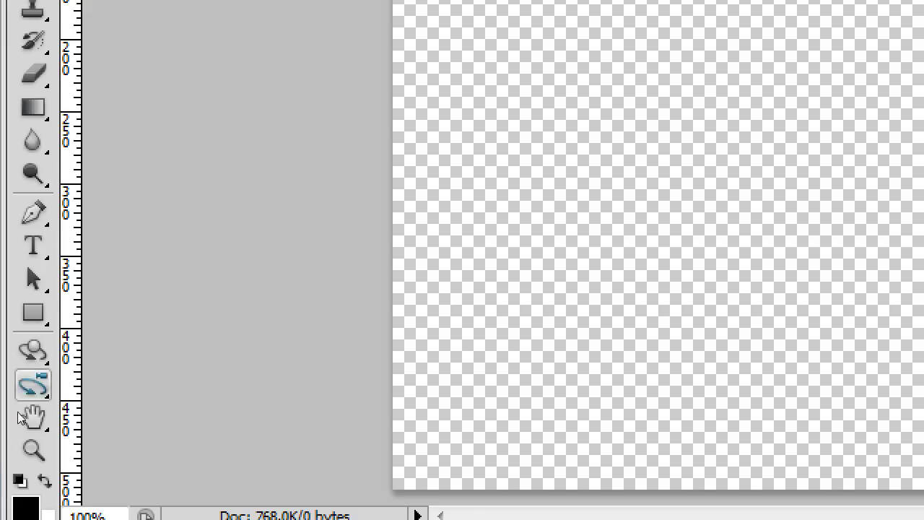
- Select the Custom Shape tool and replace the current shapes with the shapes from the All set
key(u)
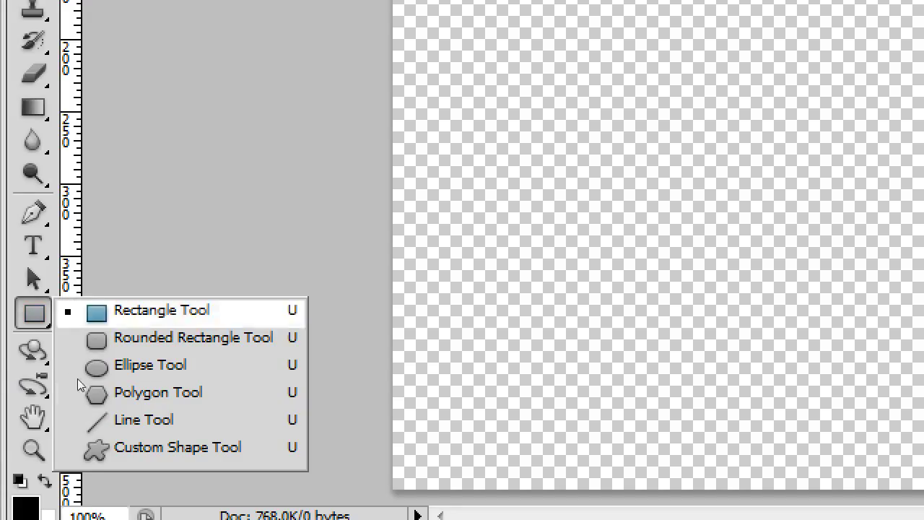
click(77, 452)
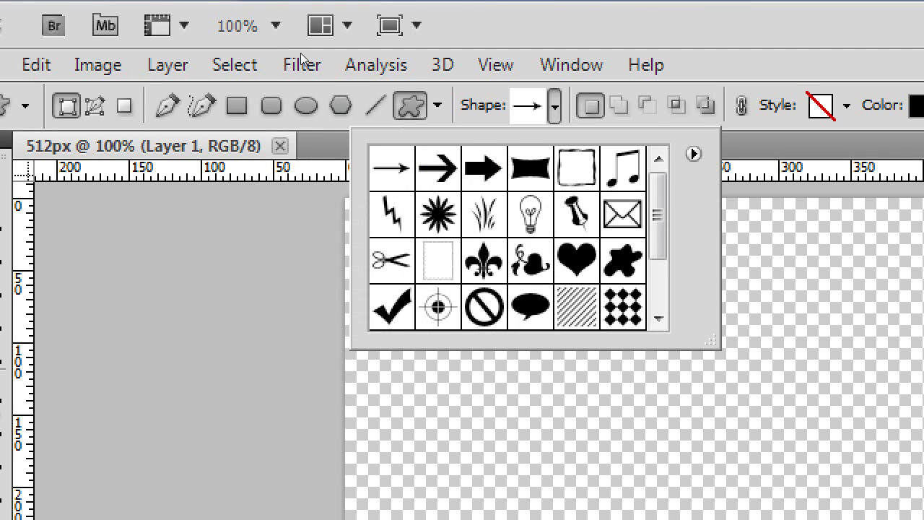
scroll(352, 112, down, 3)
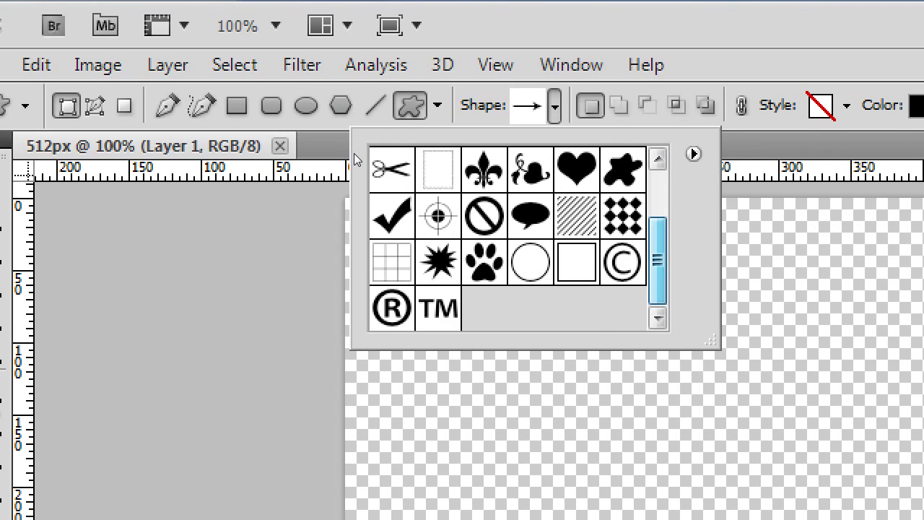
scroll(358, 127, up, 3)
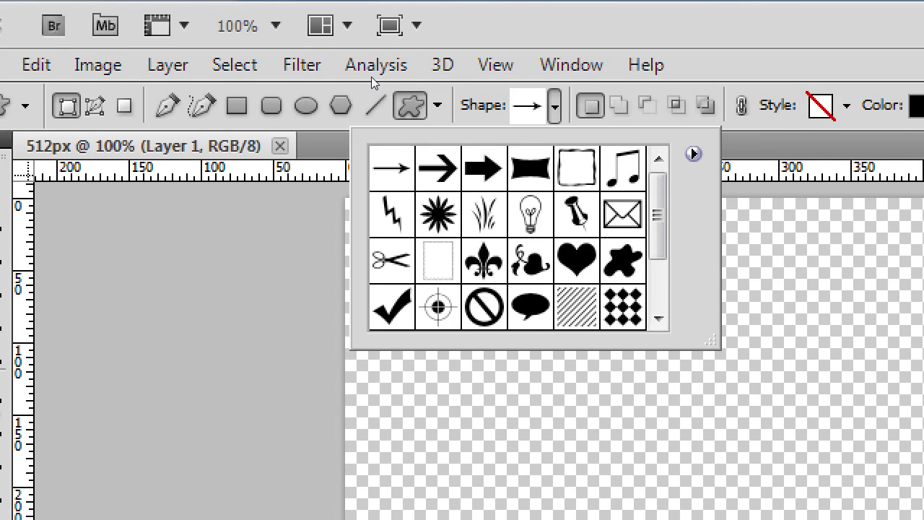
click(692, 153)
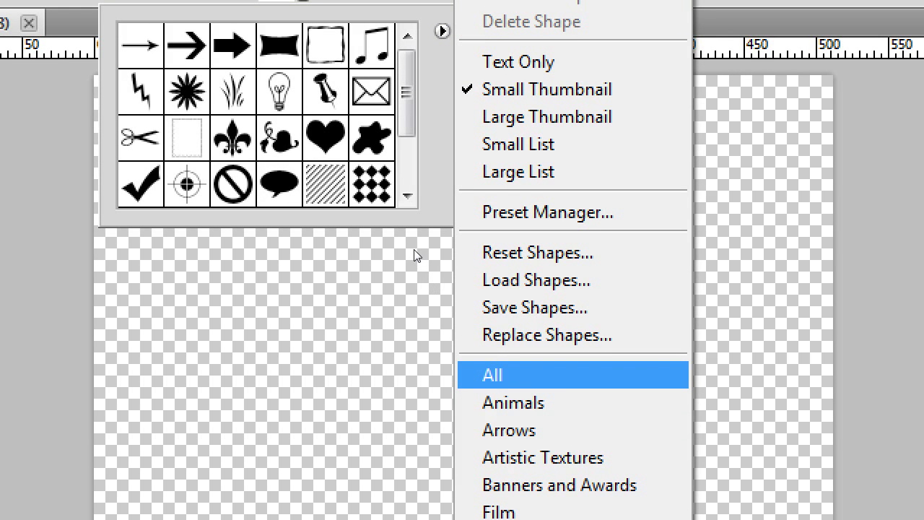
key(Return)
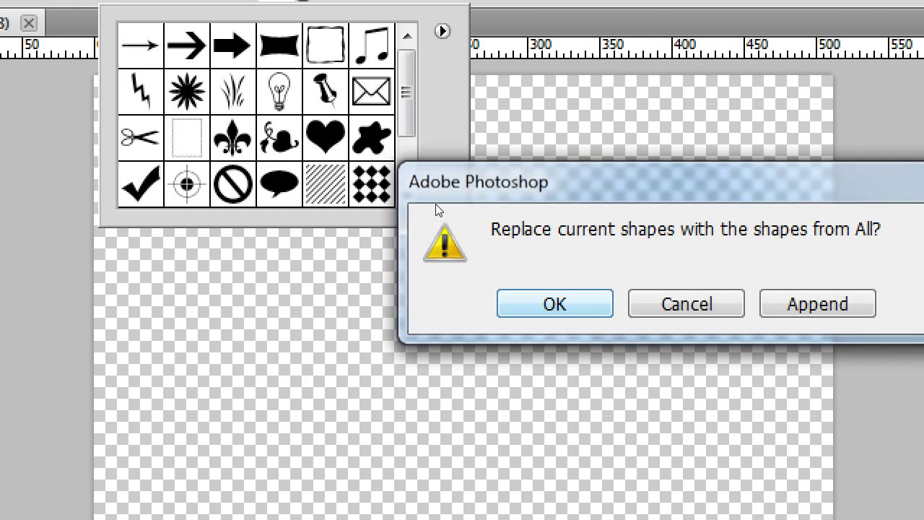
key(Return)
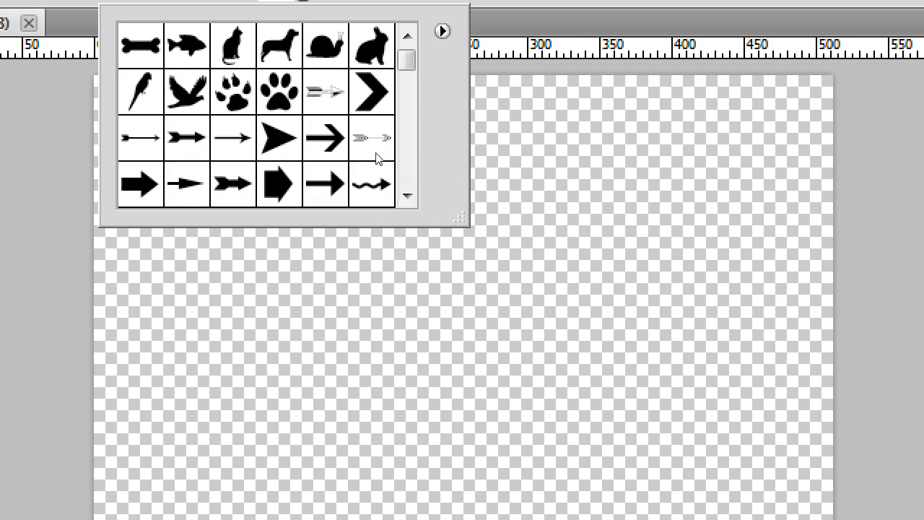
- Enlarge the custom shape picker to fit the whole set, and choose the radiation symbol with a pink fill color
drag(380, 171, 624, 345)
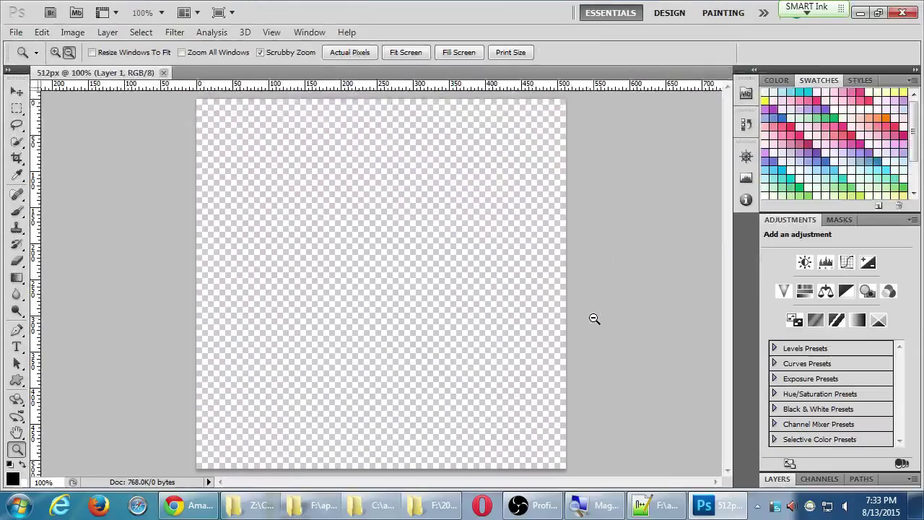
key(u)
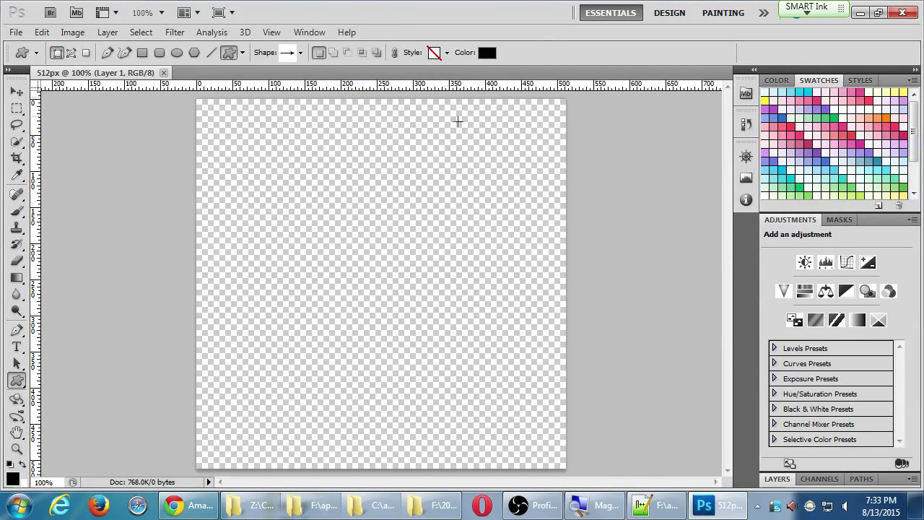
click(301, 52)
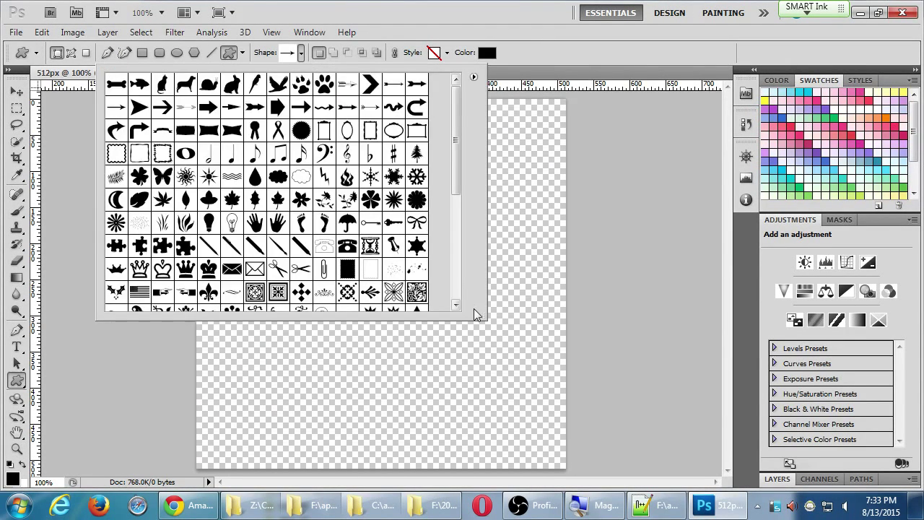
drag(475, 314, 654, 398)
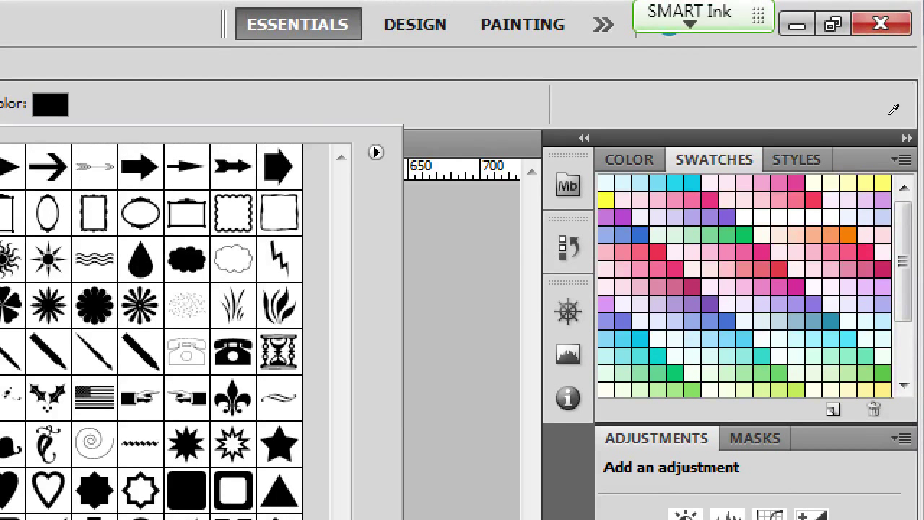
click(858, 103)
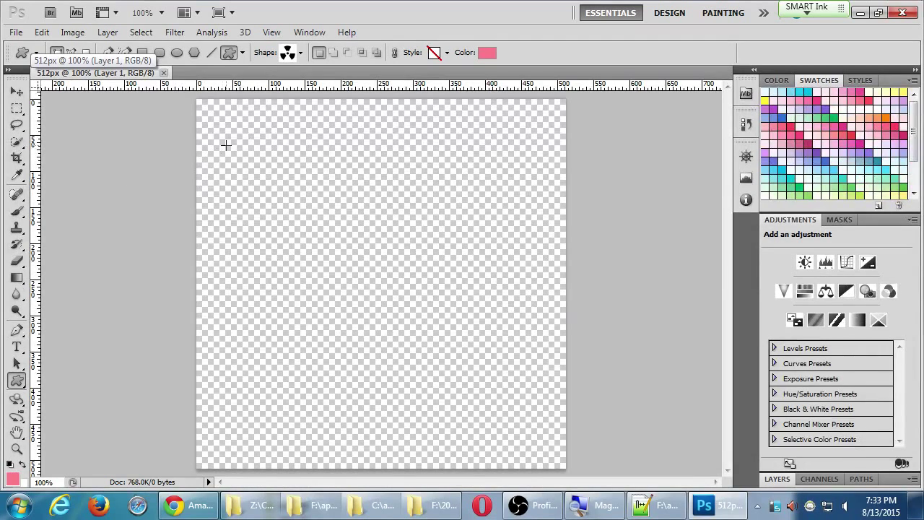
- Draw one proportional and one vertically stretched pink radiation symbol as tests, undoing each
drag(224, 145, 541, 438)
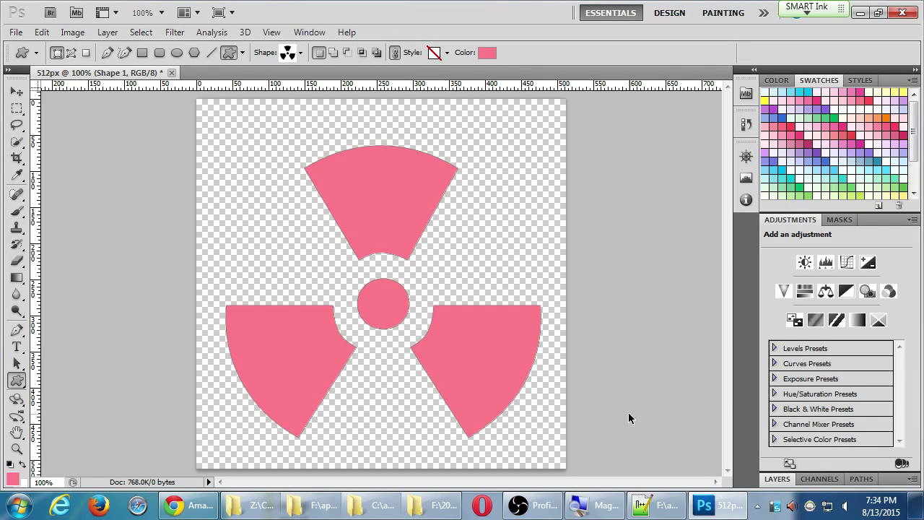
key(ctrl+z)
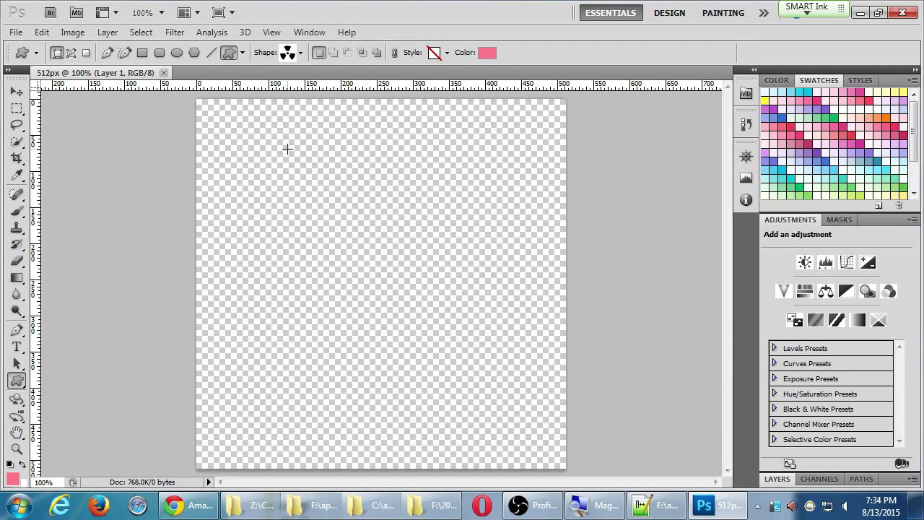
drag(247, 131, 446, 455)
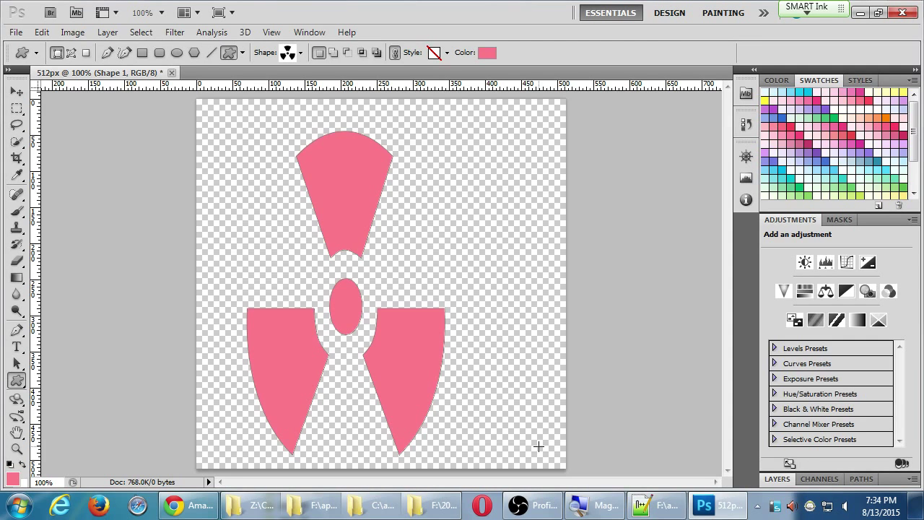
key(ctrl+z)
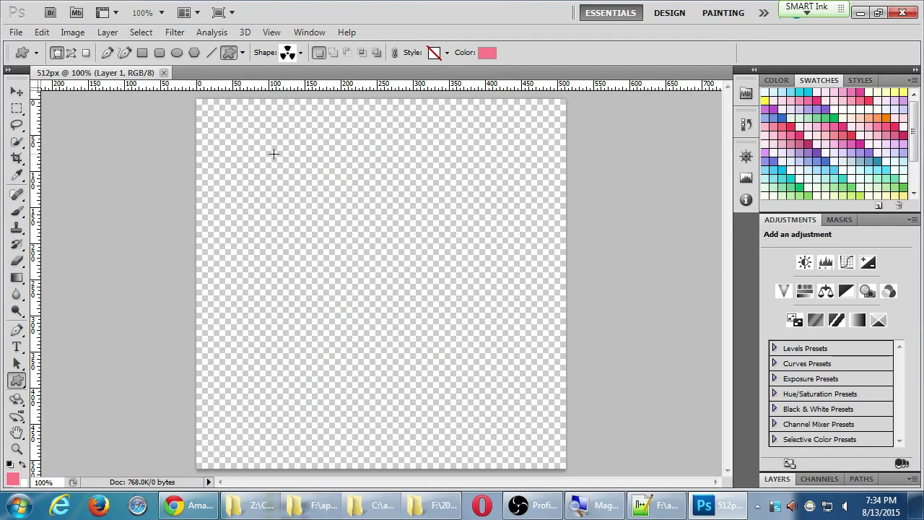
- Draw a proportional pink radiation symbol about 500 px wide and move it so it fits inside the canvas
drag(235, 133, 598, 516)
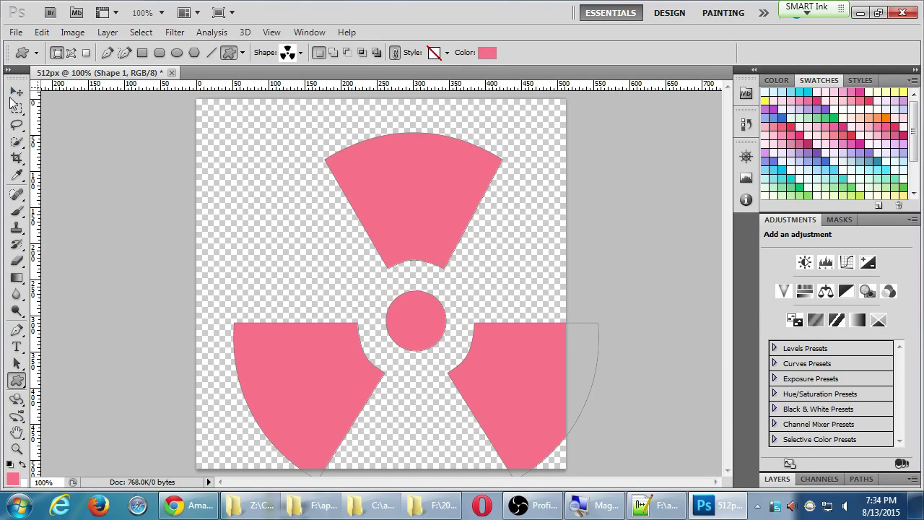
click(16, 94)
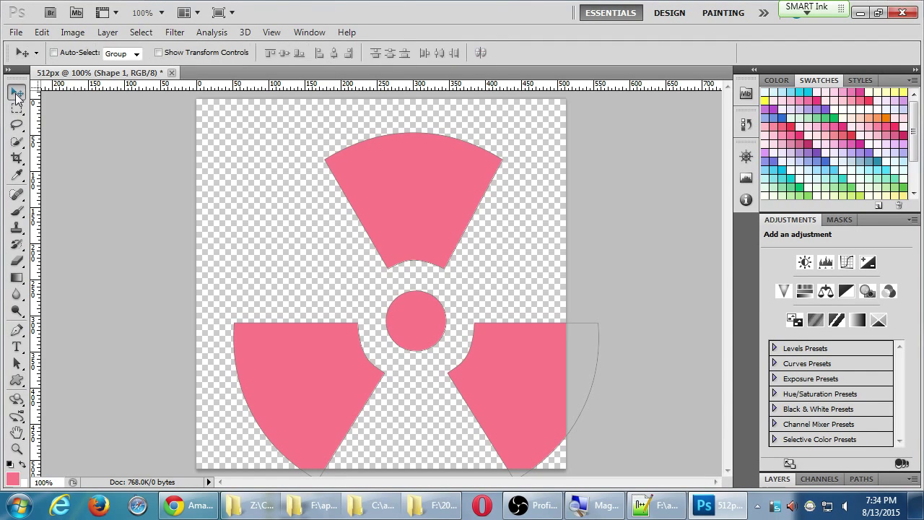
drag(408, 334, 373, 307)
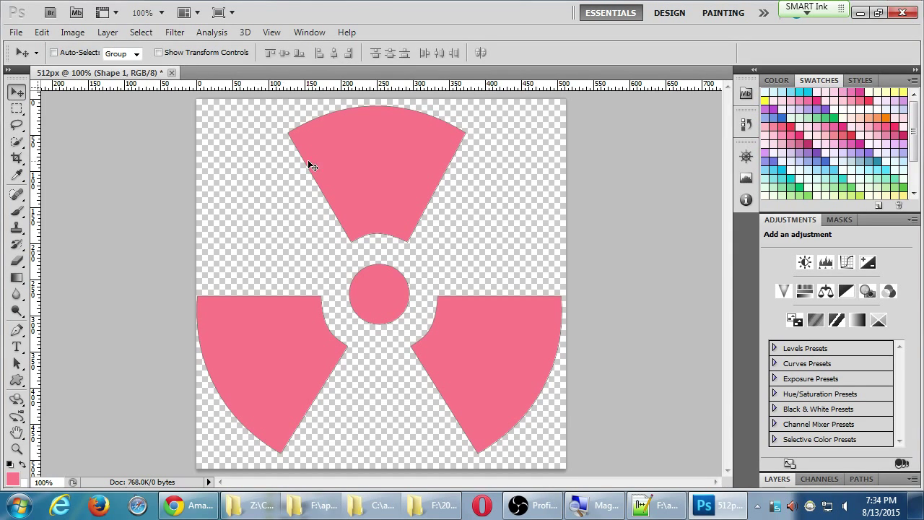
- Choose the cat custom shape and a purple swatch, and draw a cat about 300 px wide and 400 px tall over the radiation symbol
key(u)
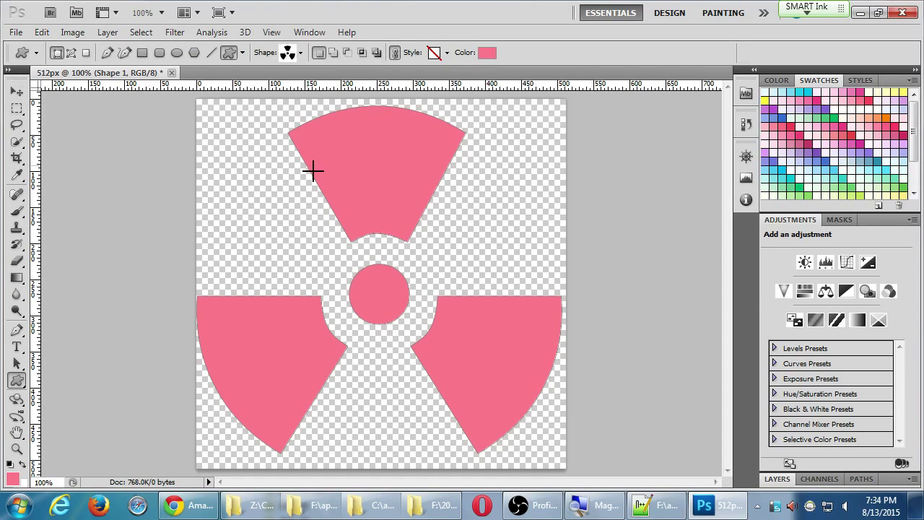
click(300, 53)
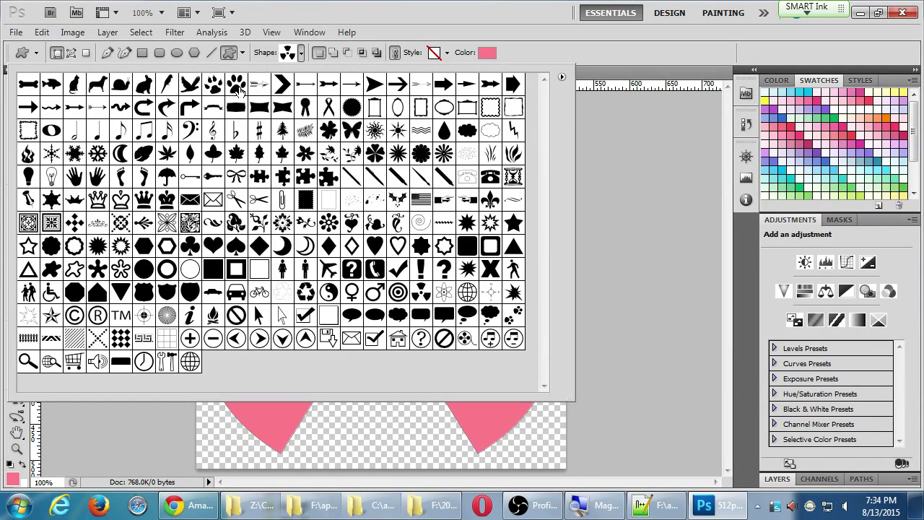
double_click(79, 86)
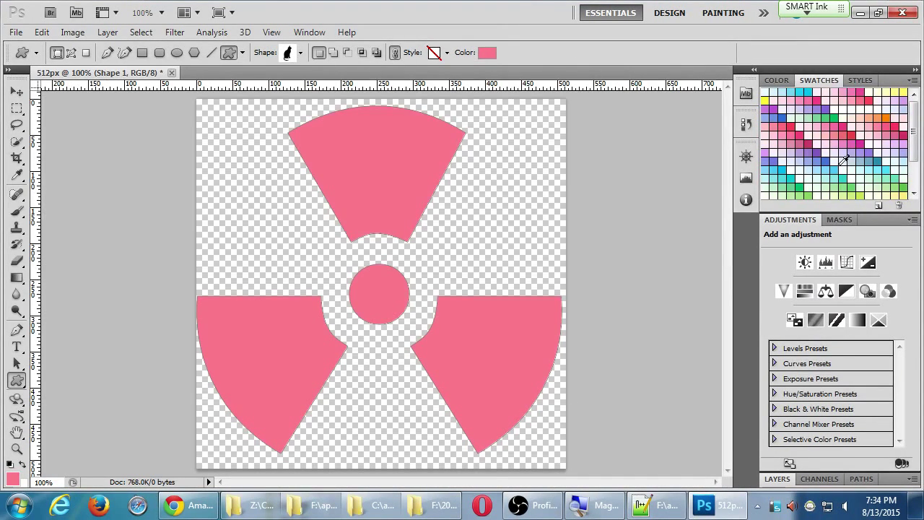
click(815, 152)
drag(473, 185, 286, 432)
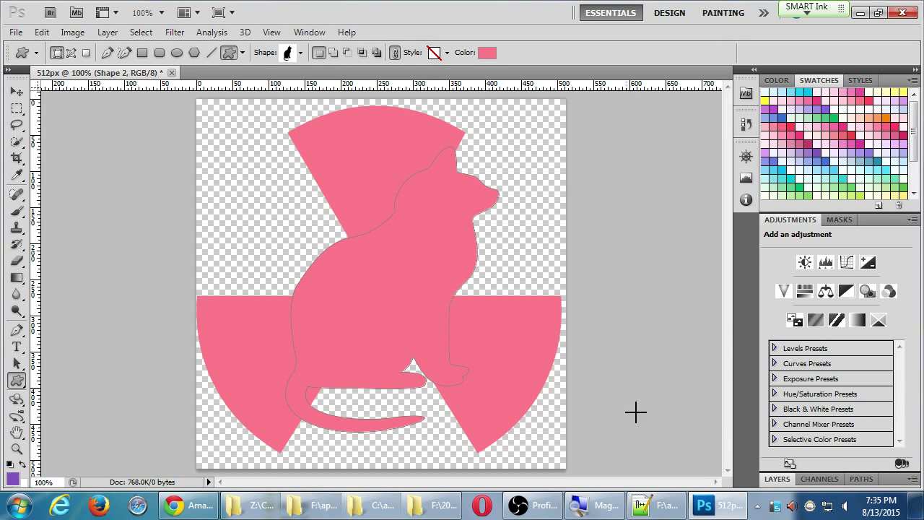
- Open the cat shape's fill color for editing
click(487, 52)
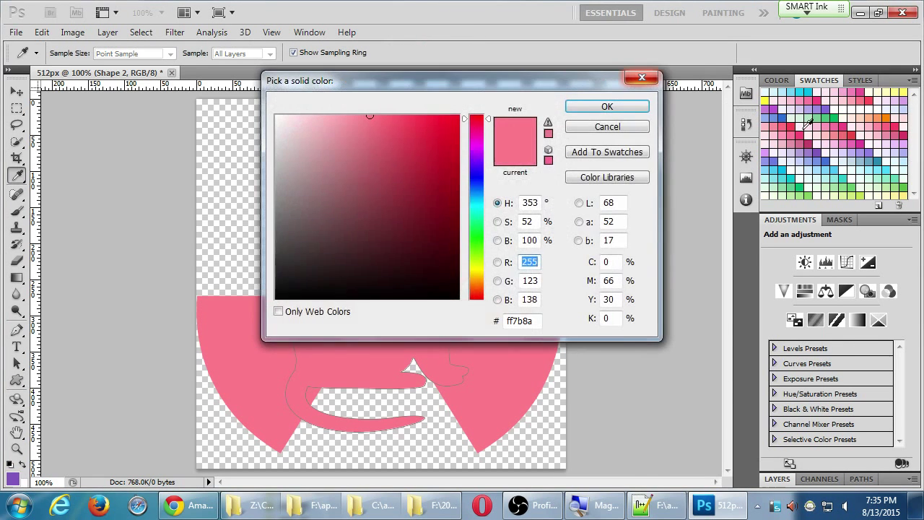
- Recolor the cat shape with the medium blue swatch and switch to the Hand tool
click(784, 117)
click(639, 109)
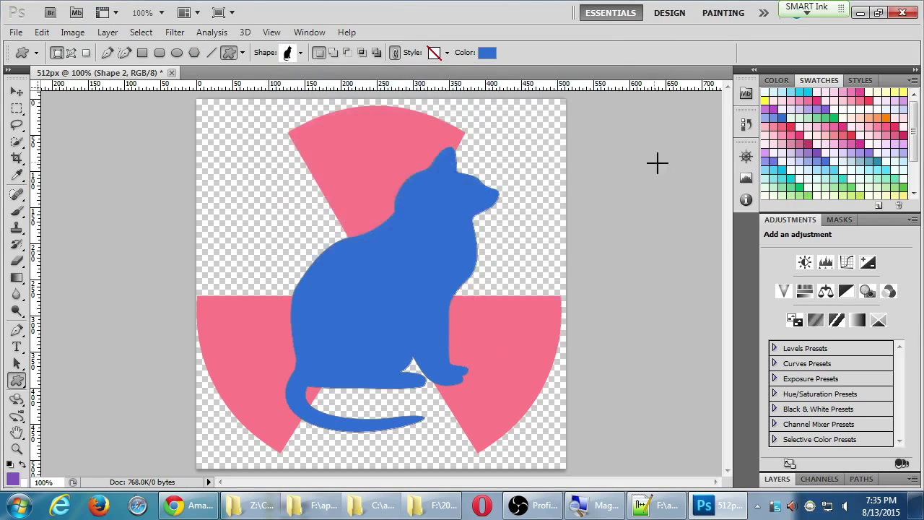
key(h)
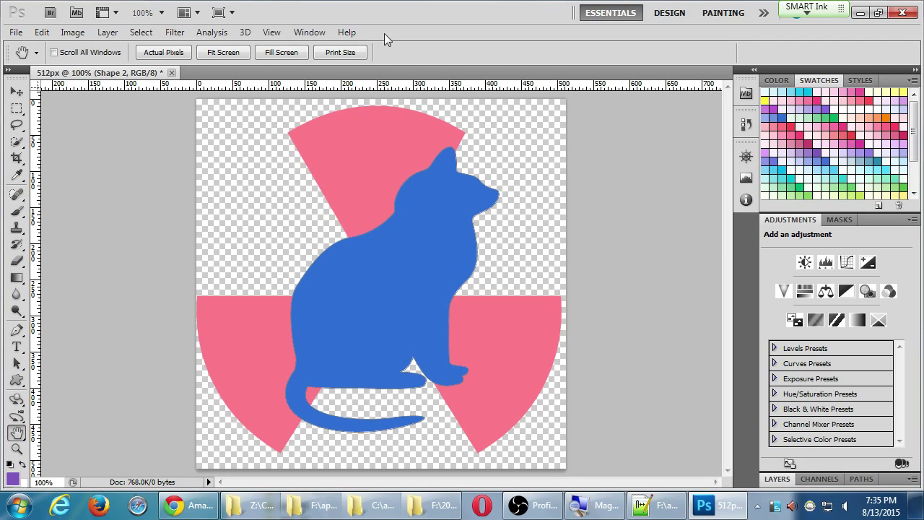
- Show the layer style presets and apply the glossy blue glass style to the cat shape
click(309, 32)
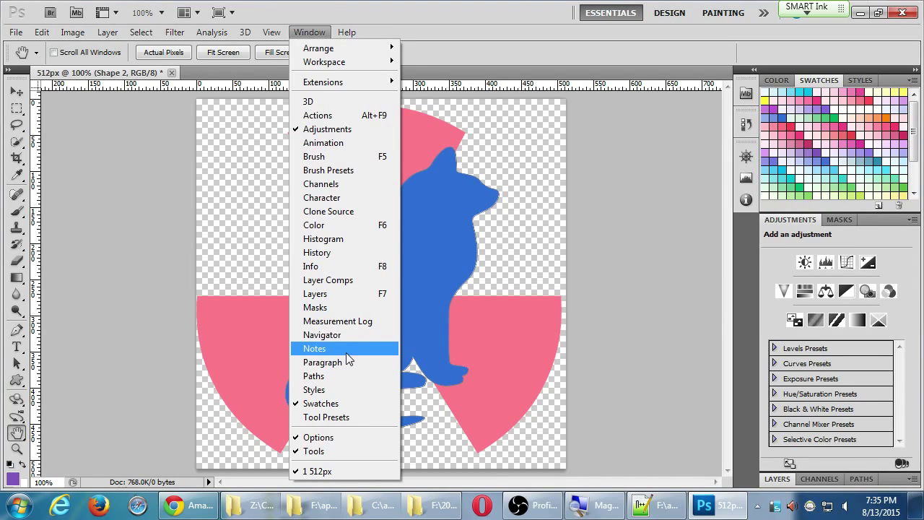
click(340, 390)
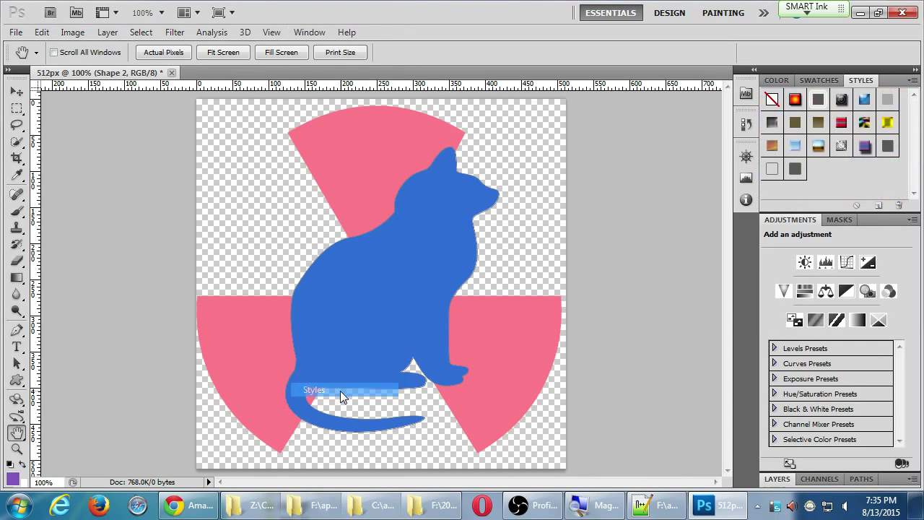
click(869, 99)
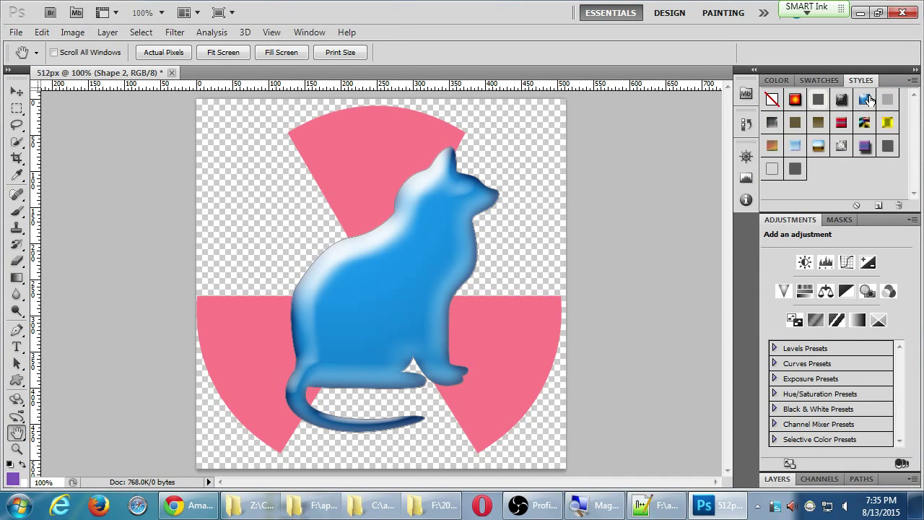
- Bring up the layer list and apply the dark banded chrome style to the pink Shape 1 layer
double_click(790, 220)
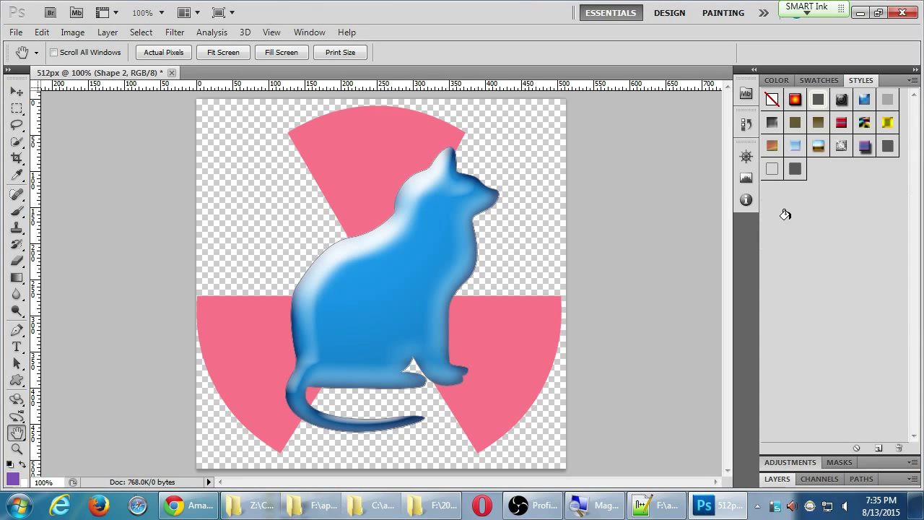
click(778, 479)
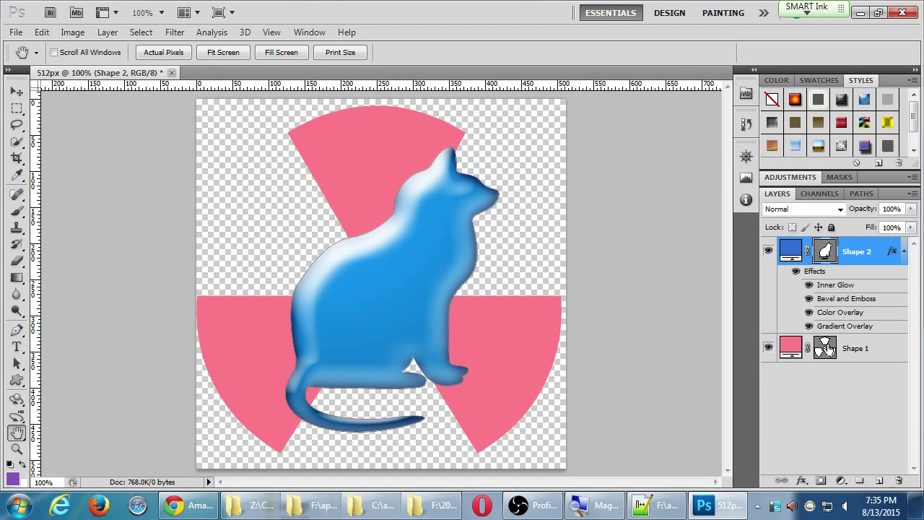
click(828, 350)
click(842, 102)
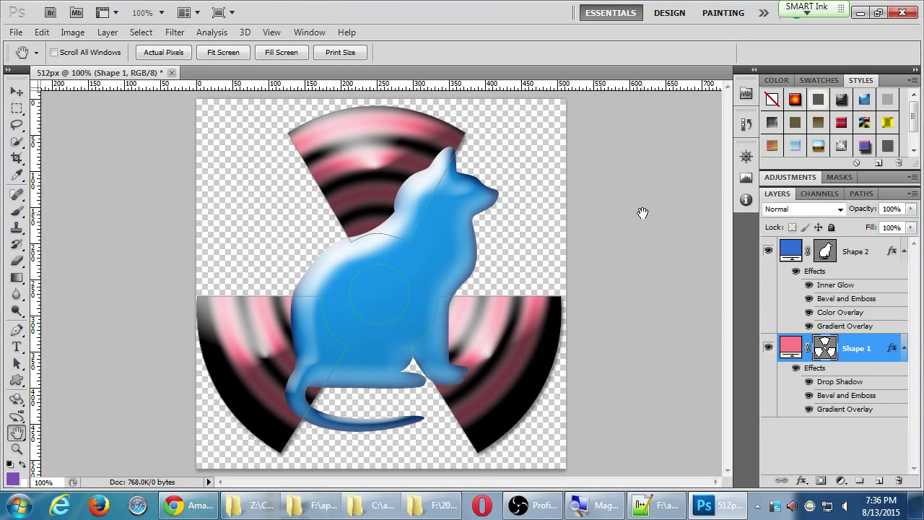
- Undo the preset styles applied to both the radiation symbol and the cat
key(ctrl+alt+z)
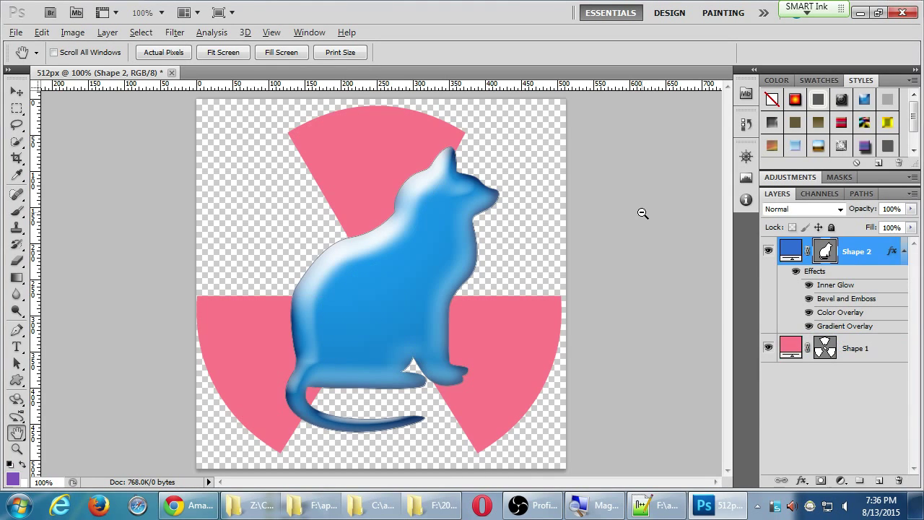
key(ctrl+alt+z)
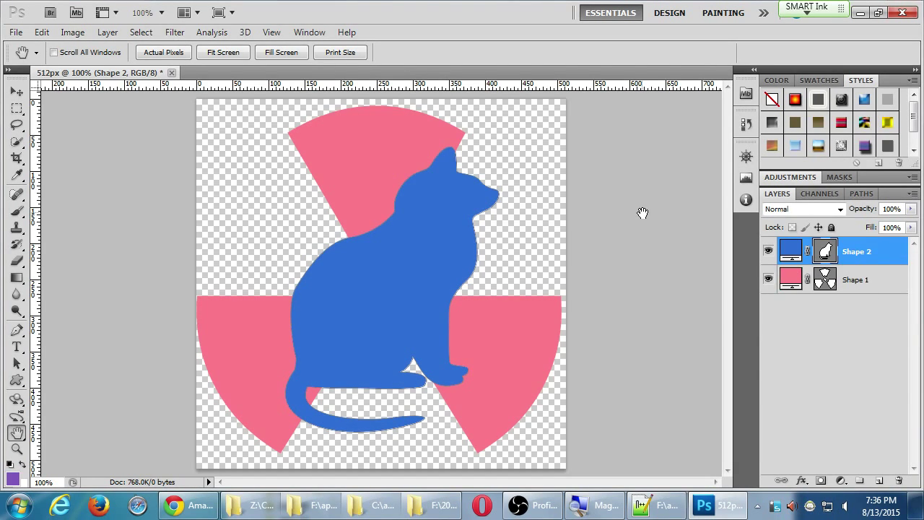
- Try the puzzle, striped purple gradient and drop shadow styles on the cat layer, clearing the style between tries
click(772, 123)
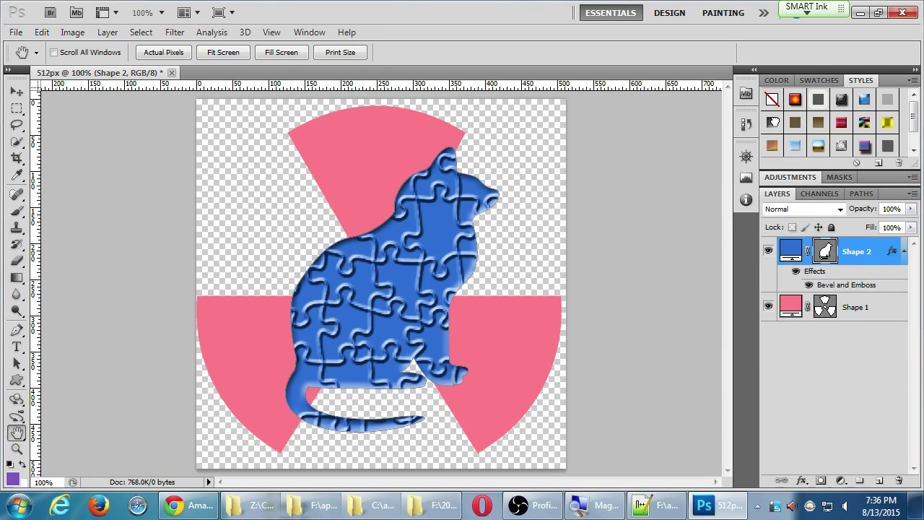
click(773, 101)
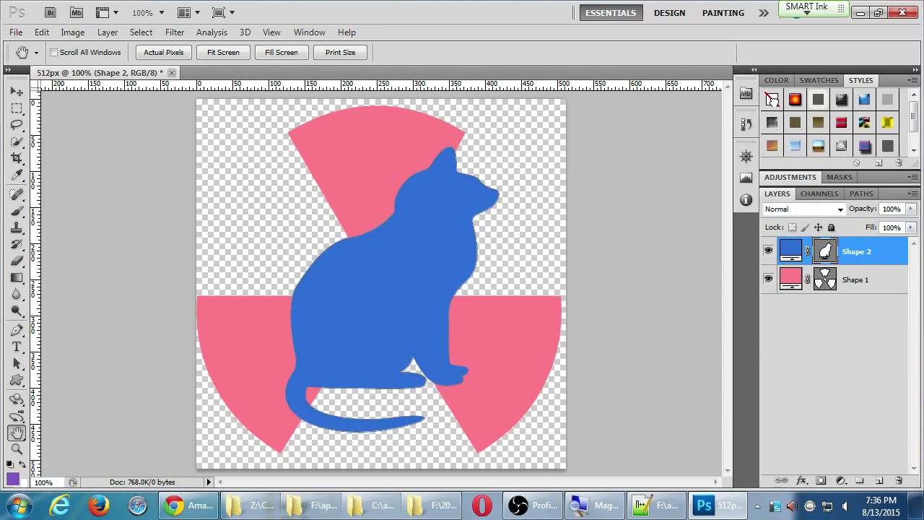
click(866, 147)
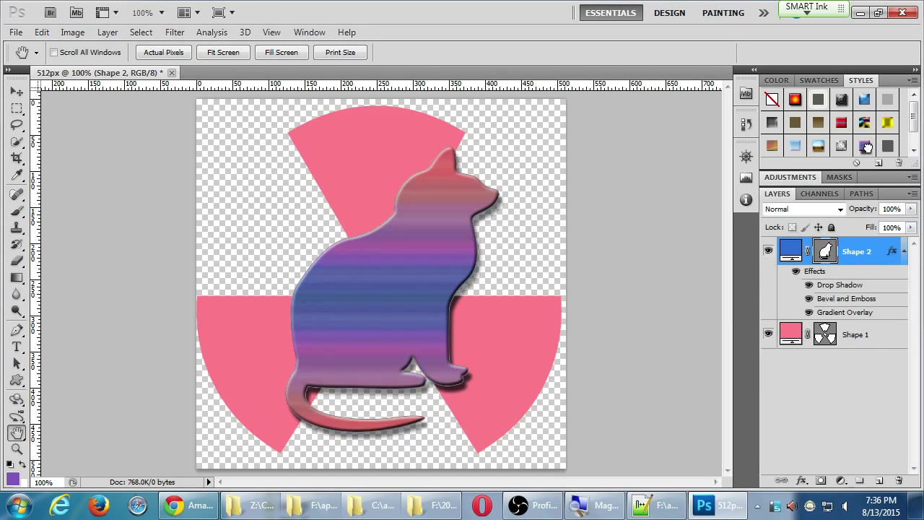
click(772, 101)
click(887, 146)
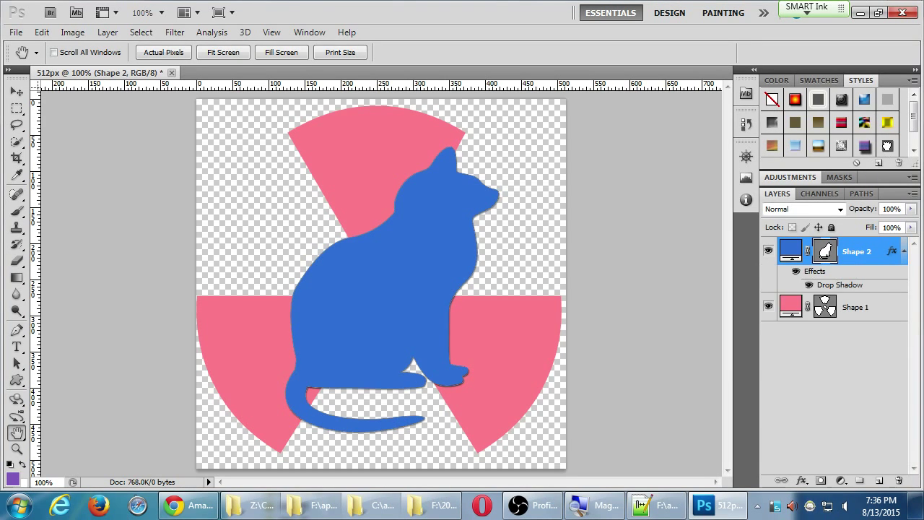
- Undo the drop shadow style on the cat layer
click(879, 311)
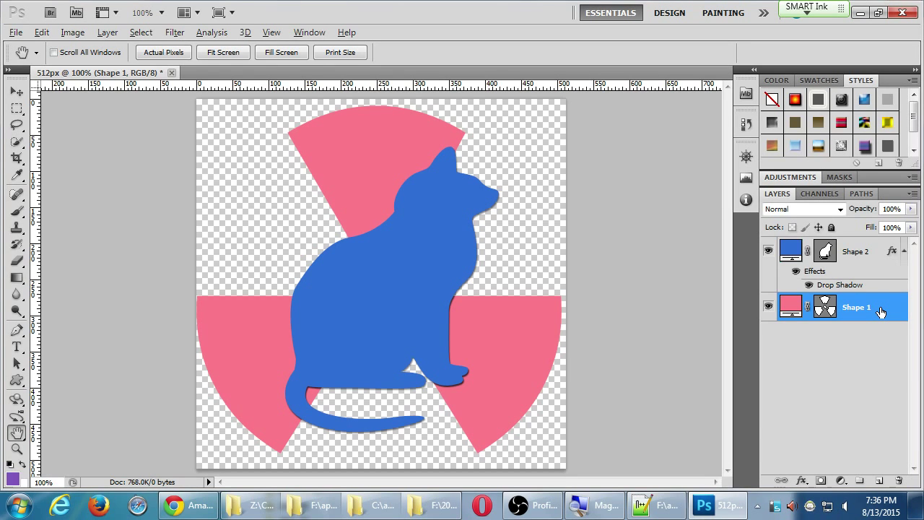
key(ctrl+z)
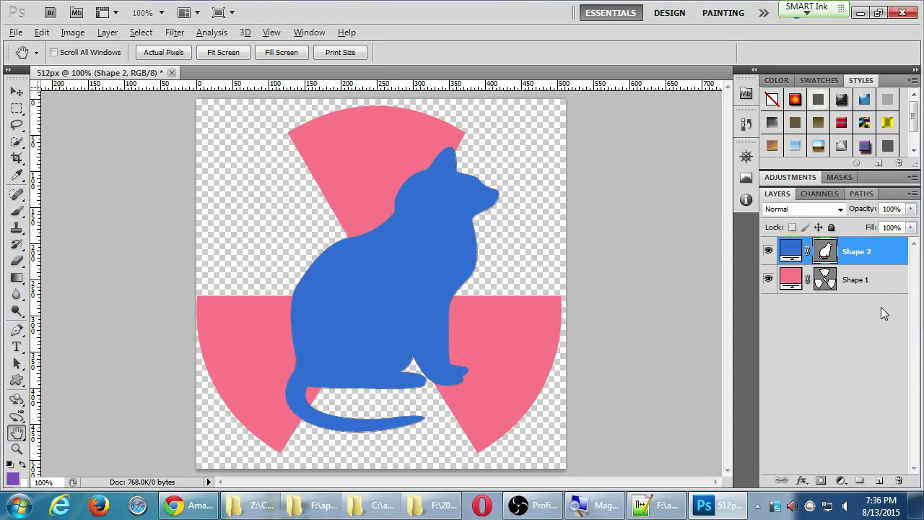
key(alt)
key(ctrl+z)
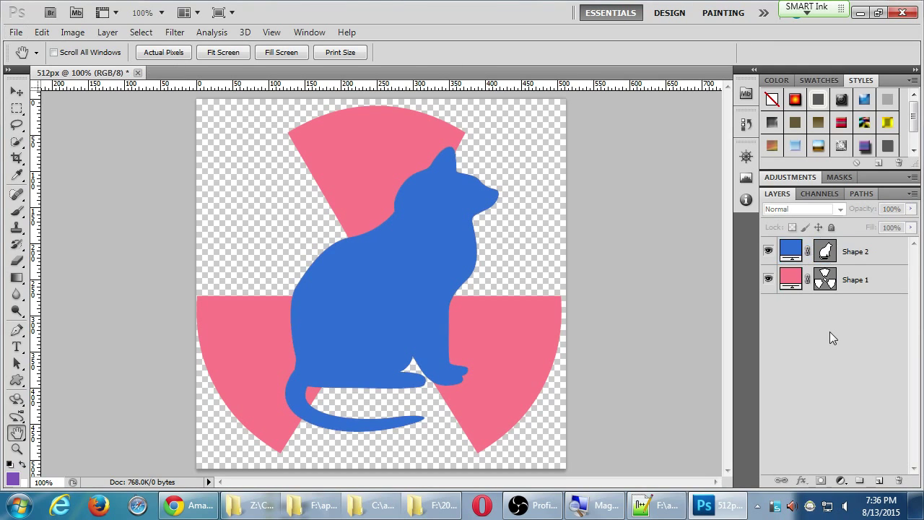
key(ctrl+z)
key(ctrl+z)
key(ctrl+z)
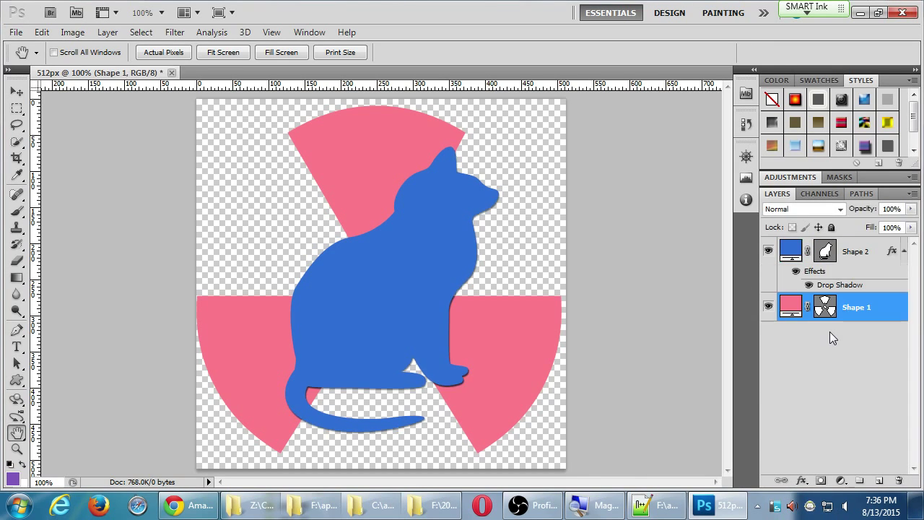
- Replace the current style presets with the KS Styles set
double_click(781, 181)
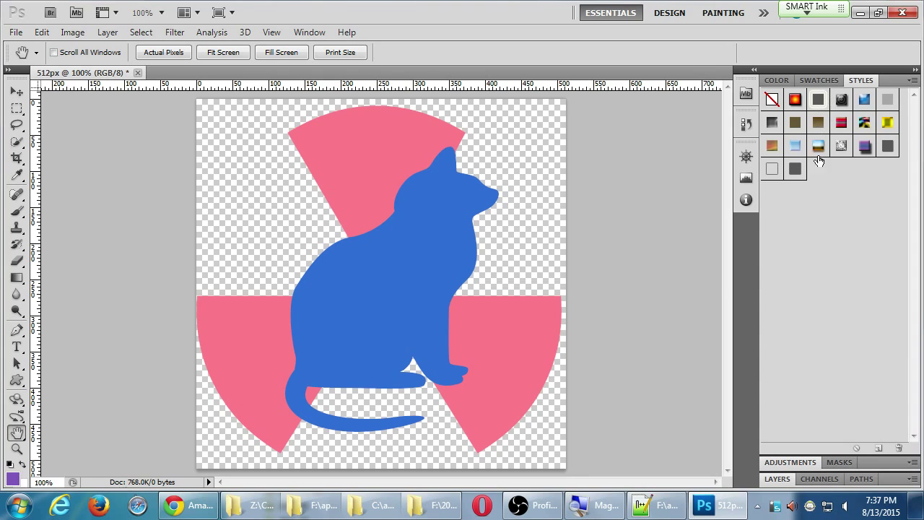
click(913, 81)
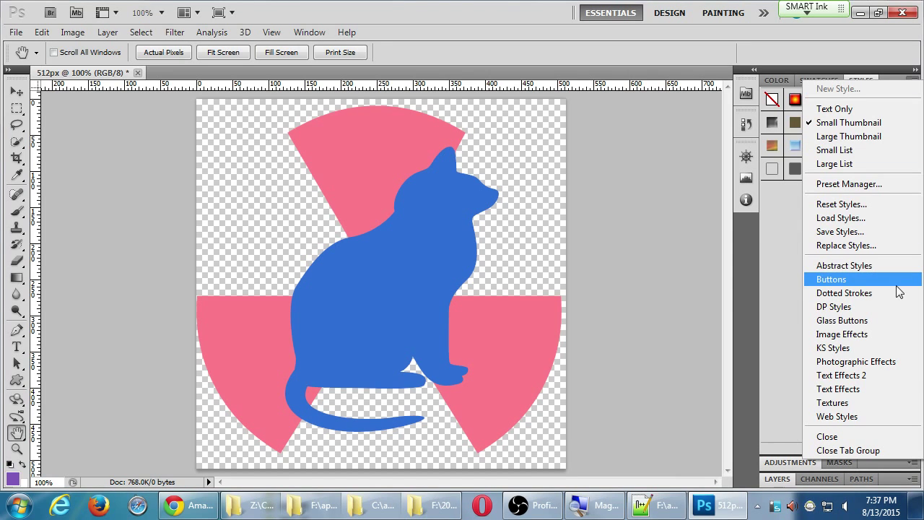
click(876, 347)
click(401, 212)
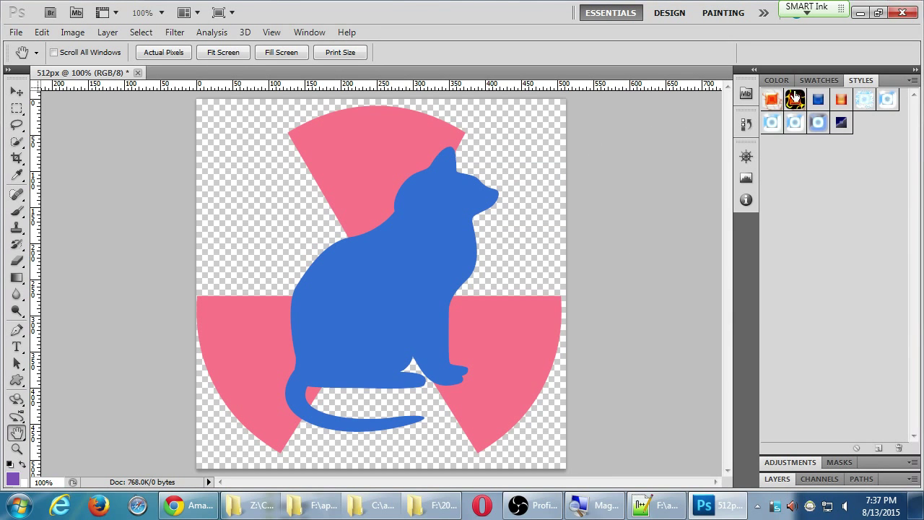
- Apply the fiery black-and-red lava style to the Shape 2 cat layer without saving a new style
click(777, 479)
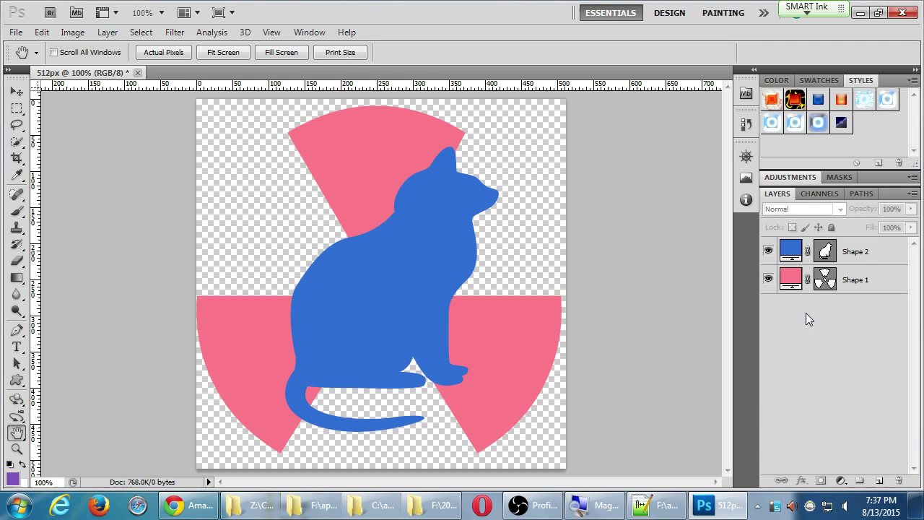
click(873, 257)
click(795, 101)
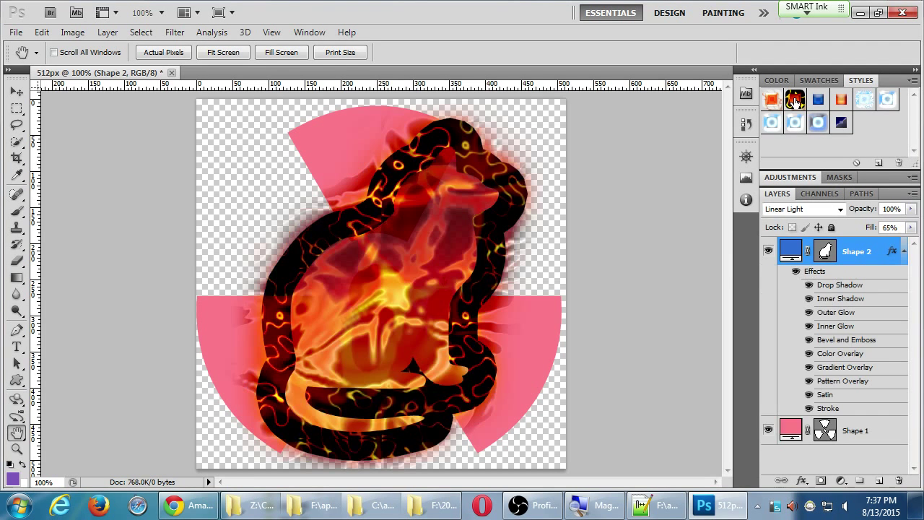
click(830, 140)
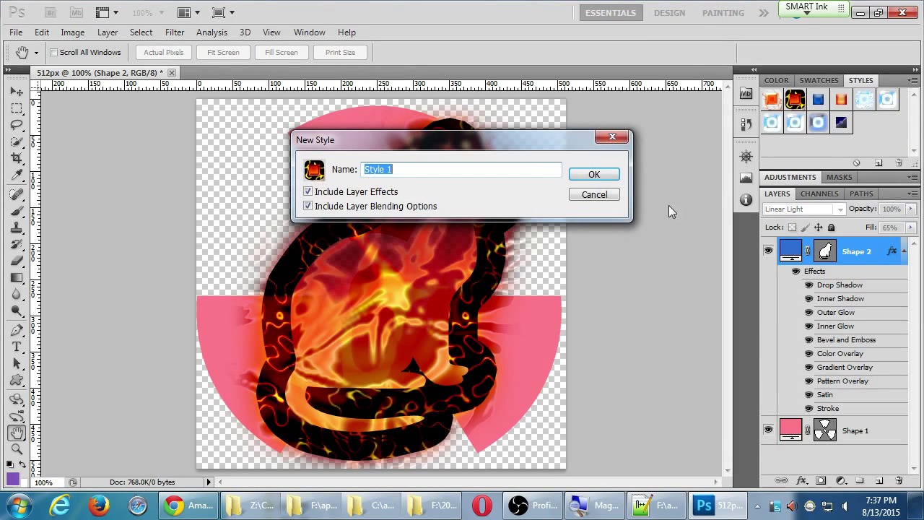
click(595, 196)
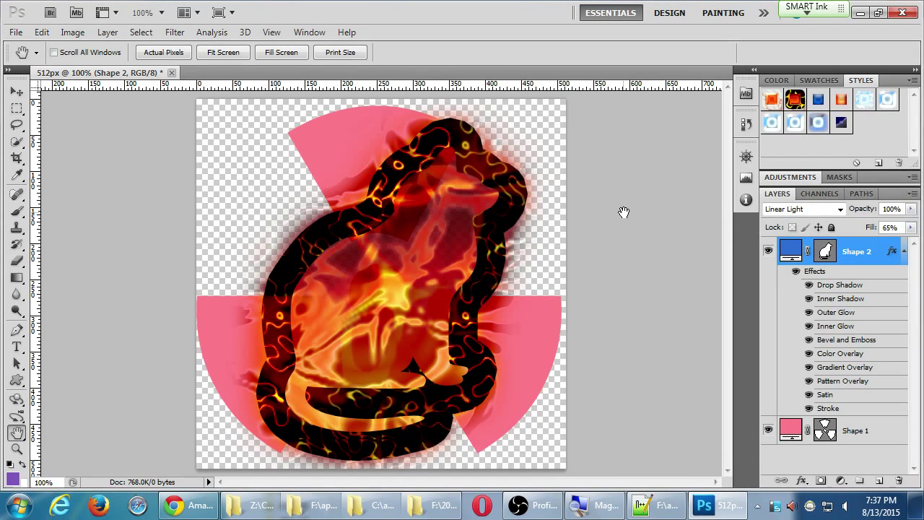
- Undo the lava style applied to the cat layer
click(42, 33)
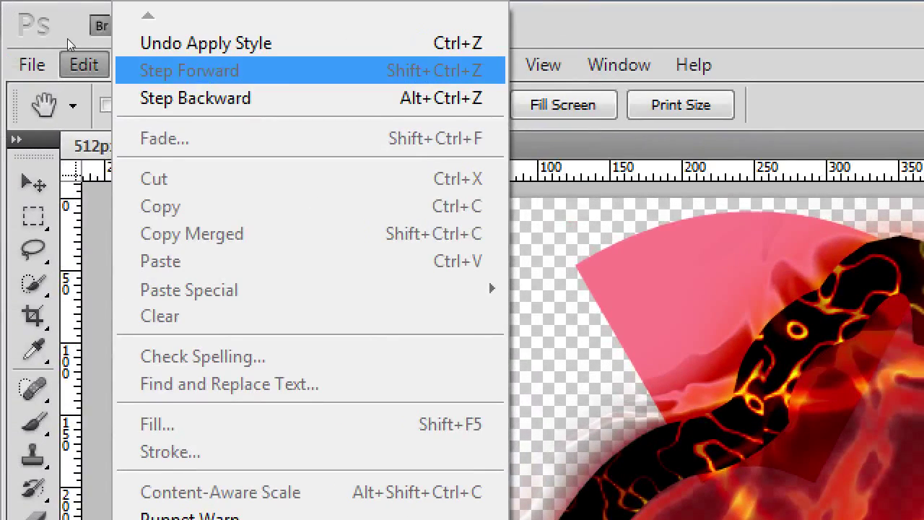
key(Return)
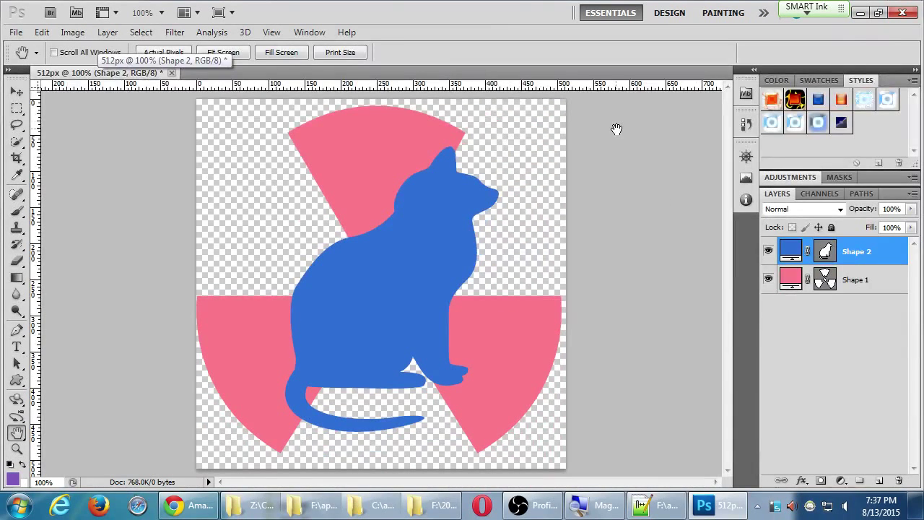
- Try the dark blue and glowing light-blue presets on the Shape 2 cat layer, ending with the red and gold style
drag(841, 129, 856, 142)
click(840, 123)
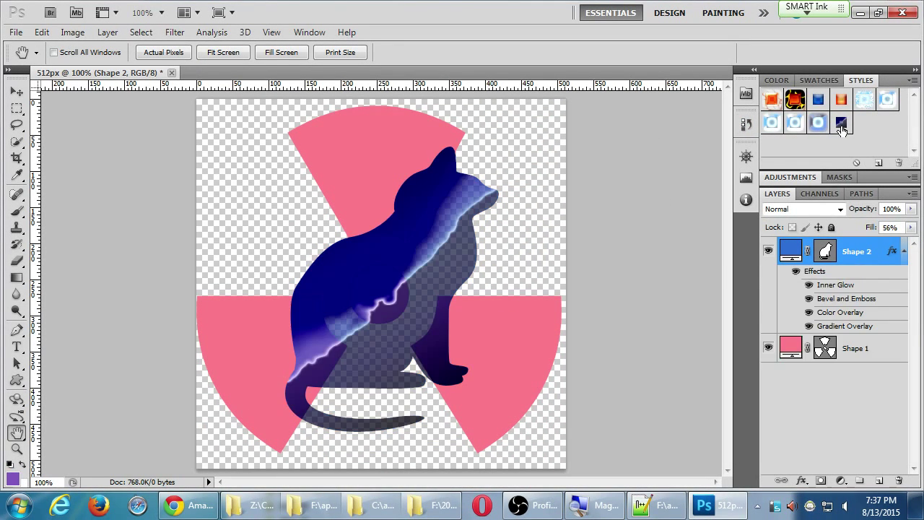
click(818, 124)
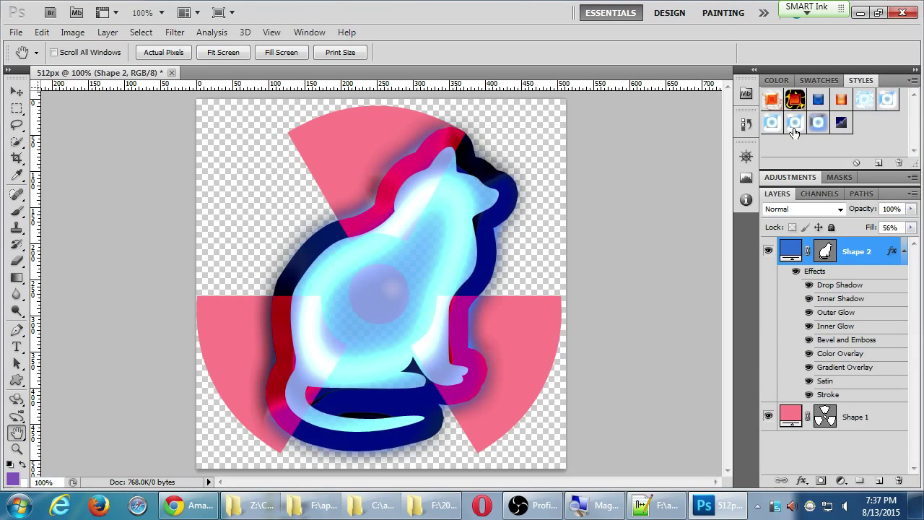
click(794, 125)
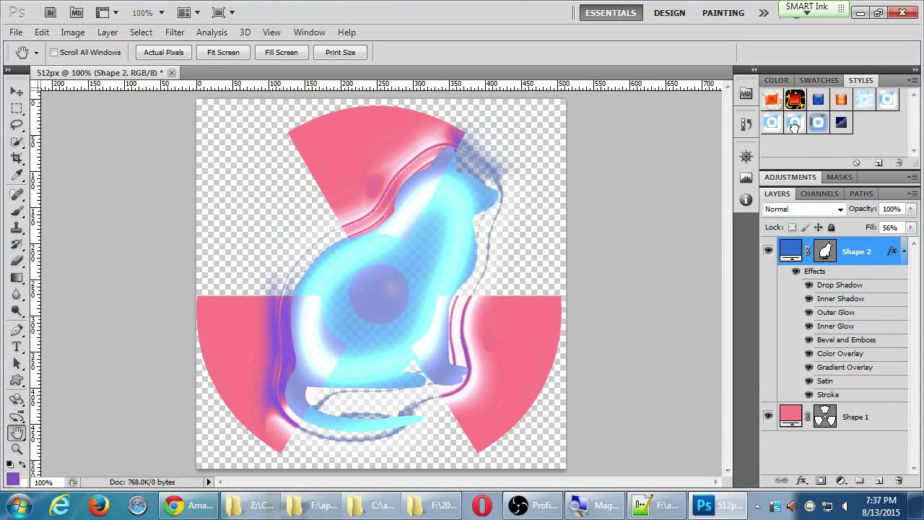
click(842, 99)
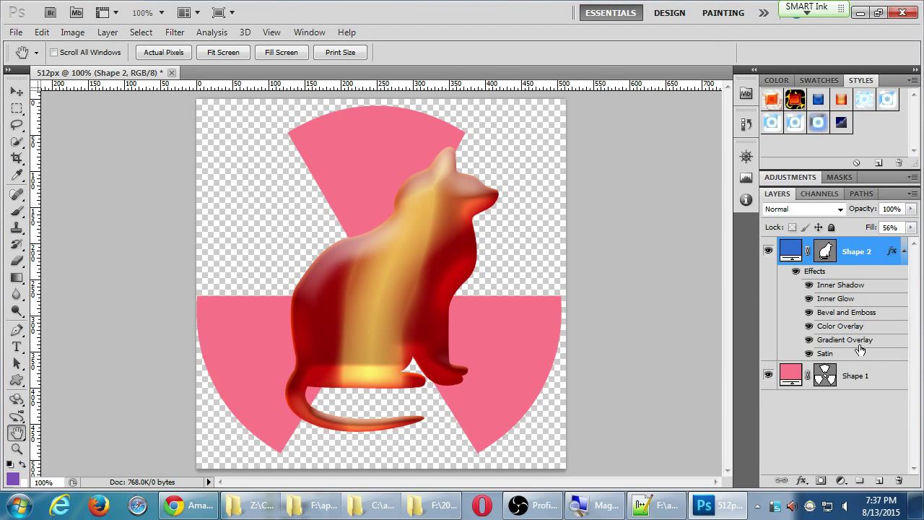
- Delete the pink Shape 1 layer and collapse the effects list of the Shape 2 cat layer
shift+click(875, 378)
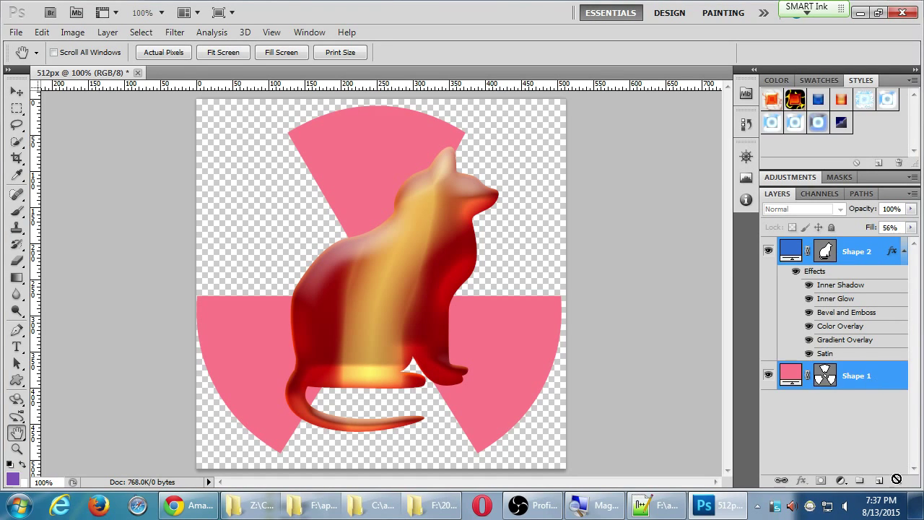
click(880, 411)
drag(866, 367, 899, 481)
drag(888, 251, 899, 473)
click(904, 251)
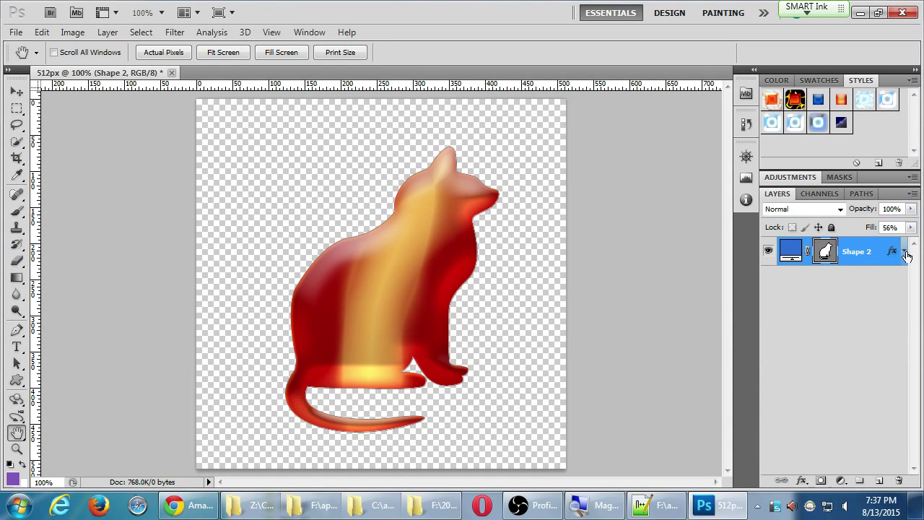
- Hide the Shape 2 cat layer and draw a purple starburst seal shape about 450 px across in the image
click(768, 255)
key(u)
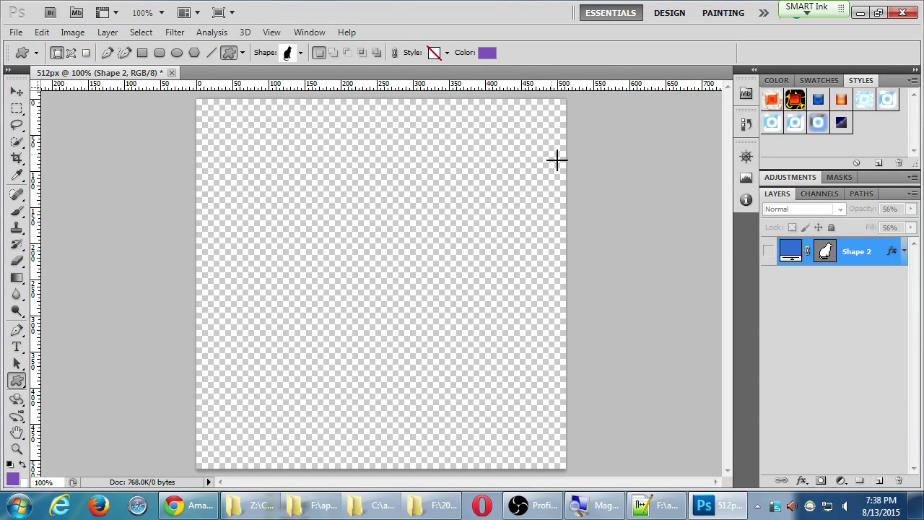
click(301, 53)
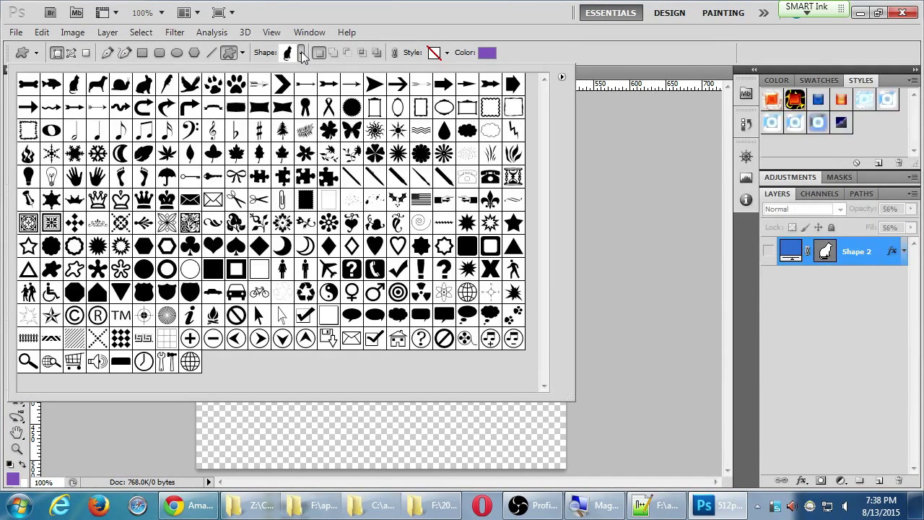
double_click(350, 107)
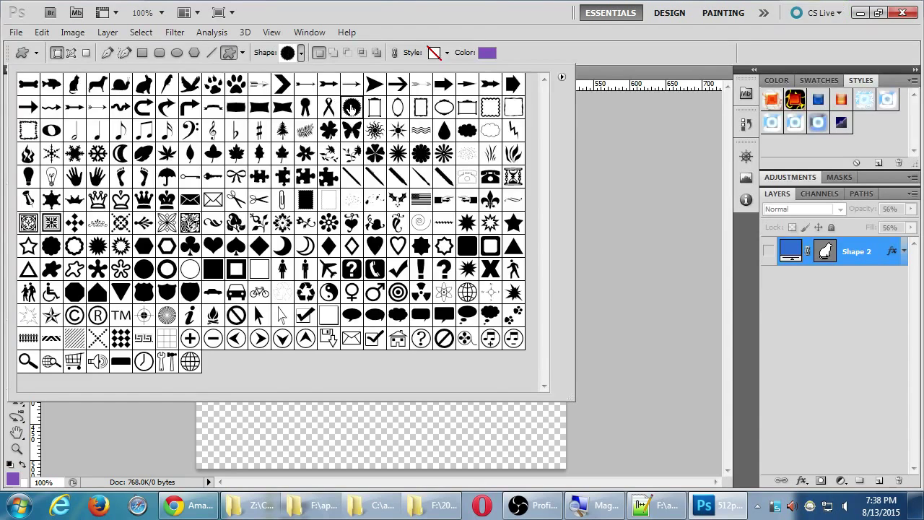
drag(308, 160, 542, 510)
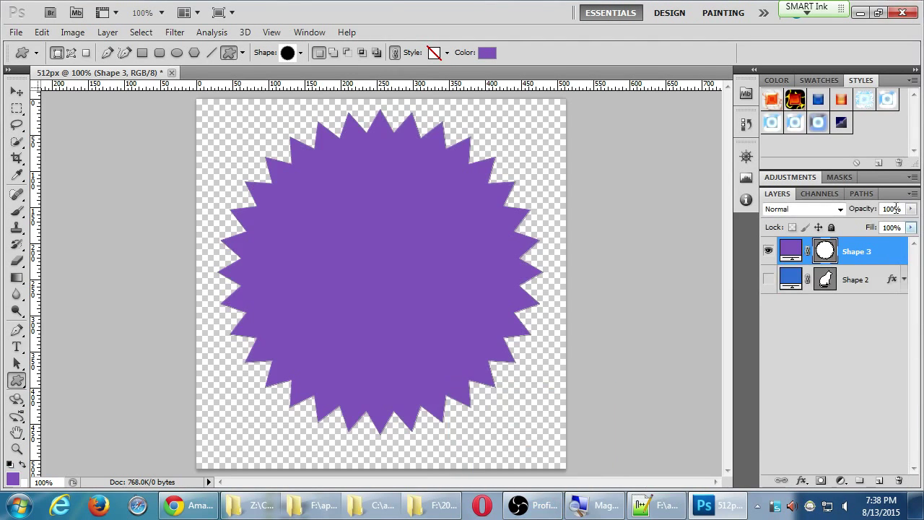
- Try the red and gold, fiery orange, and black-and-red lava styles on the Shape 3 starburst layer
click(841, 100)
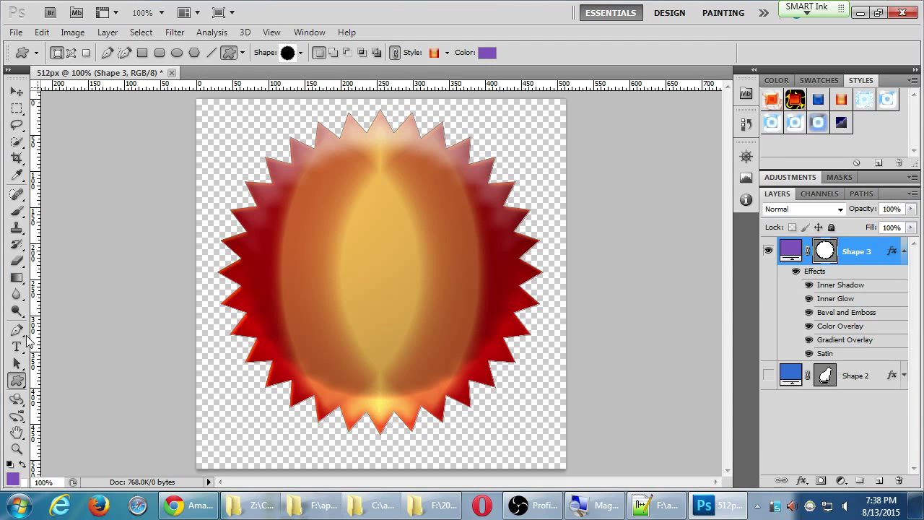
click(22, 351)
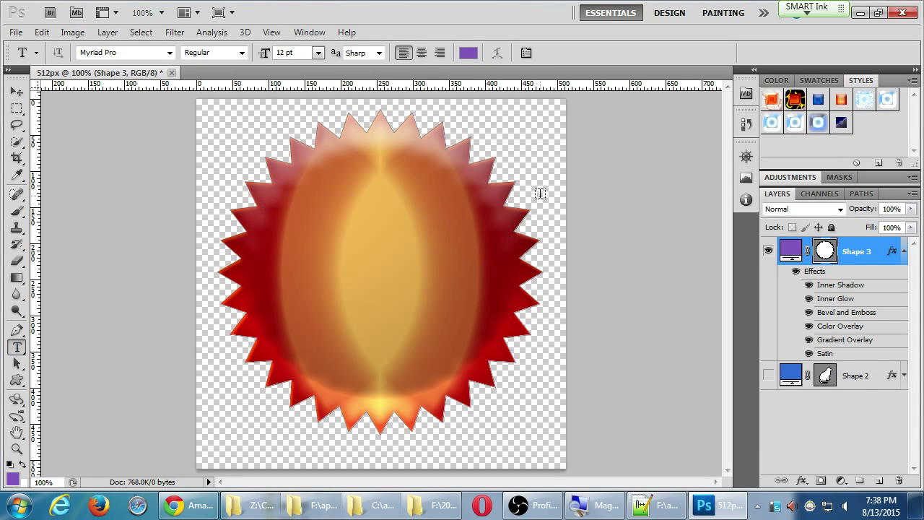
click(771, 100)
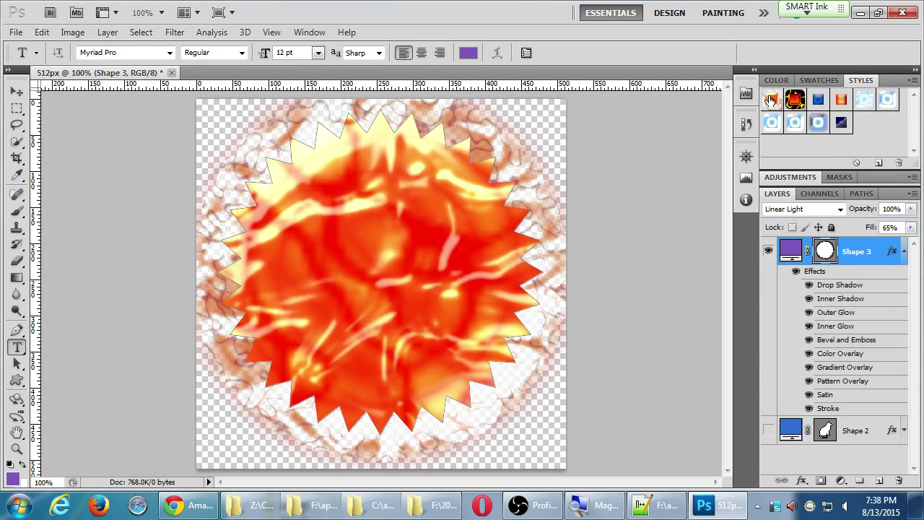
click(794, 99)
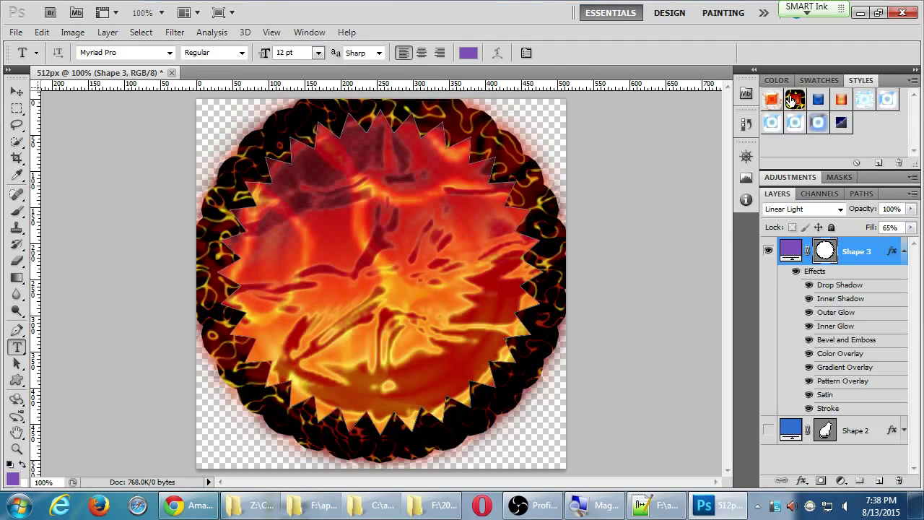
- Replace the style presets with Abstract Styles and try the orange patchwork and purple textured presets on the starburst
click(913, 80)
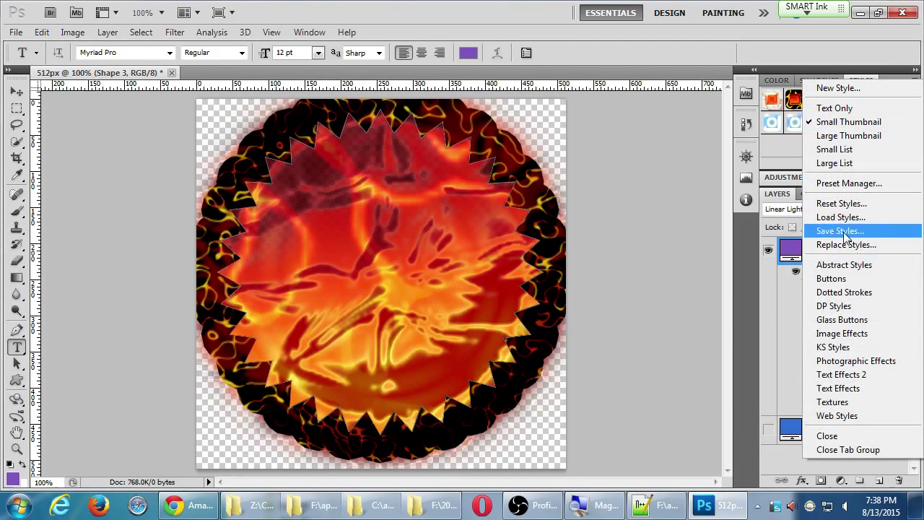
click(845, 279)
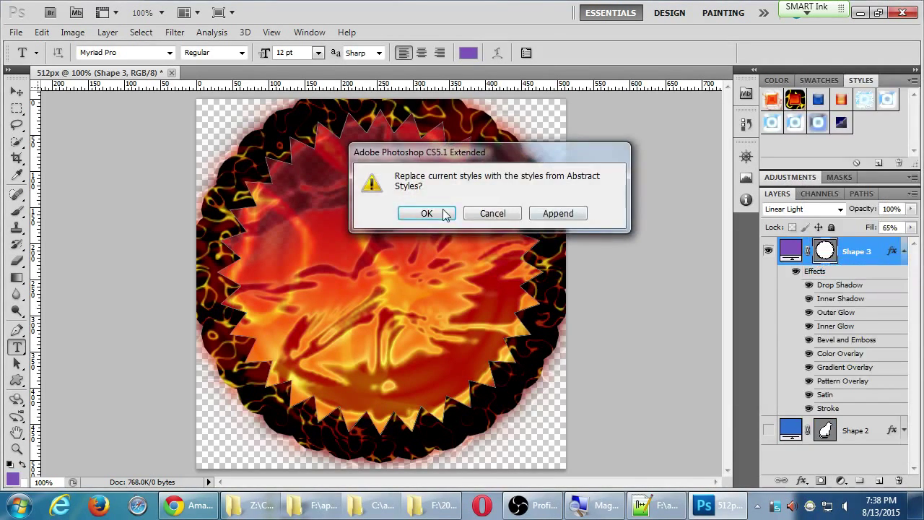
click(433, 213)
click(772, 101)
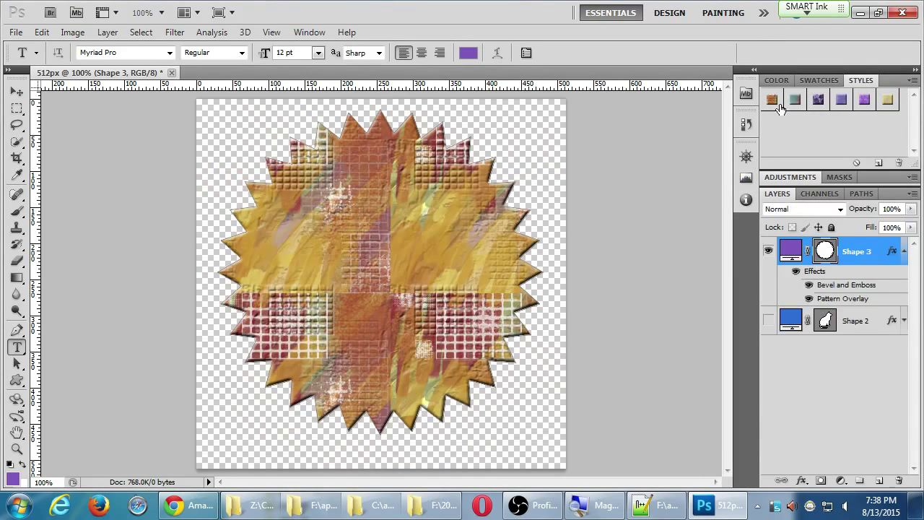
click(819, 101)
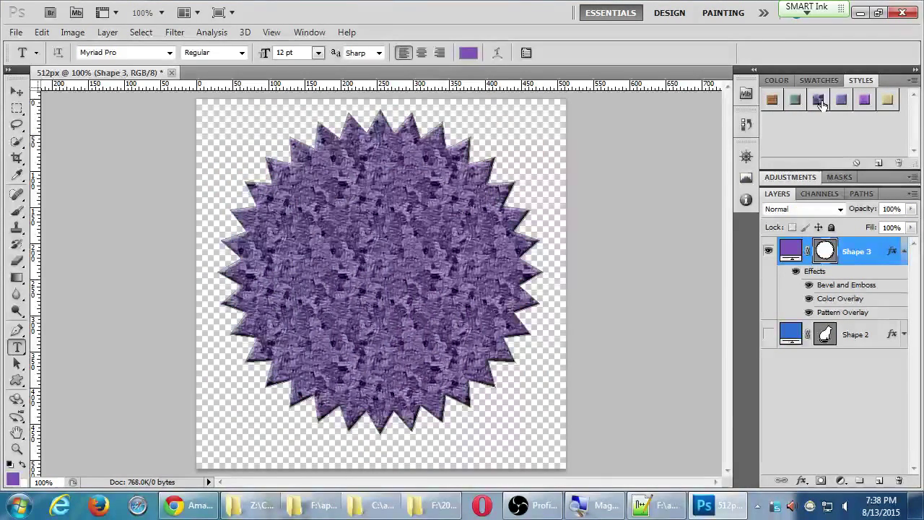
- Replace the current style presets with the Image Effects library
click(914, 80)
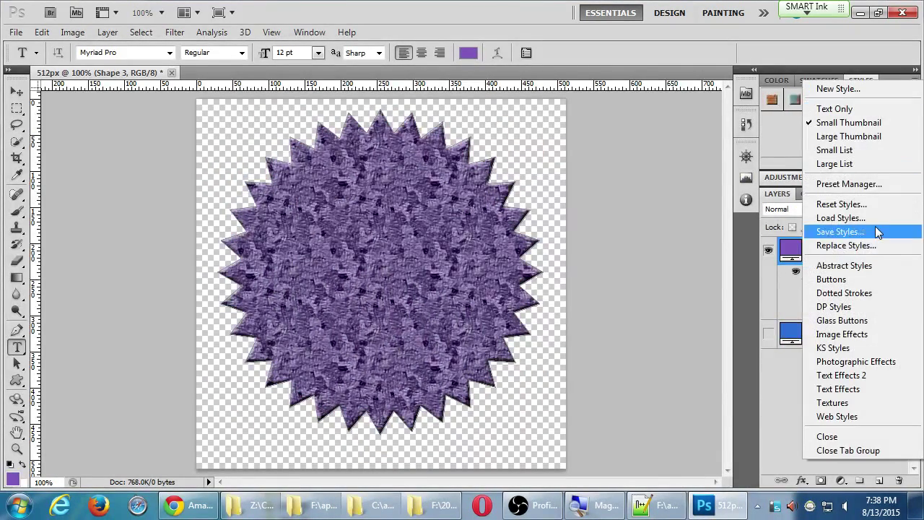
click(894, 334)
click(424, 213)
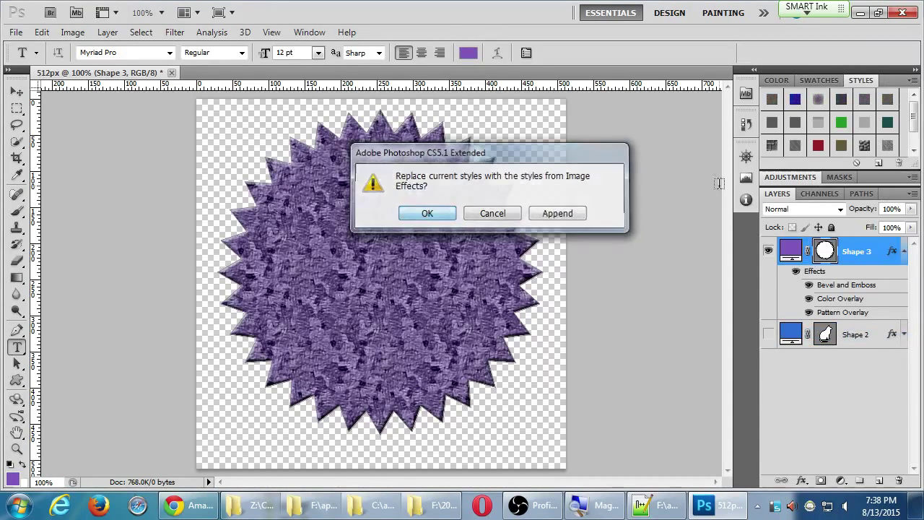
- Try several Image Effects presets on the starburst, including blue, magenta and puzzle, ending with the light purple gradient overlay
click(795, 100)
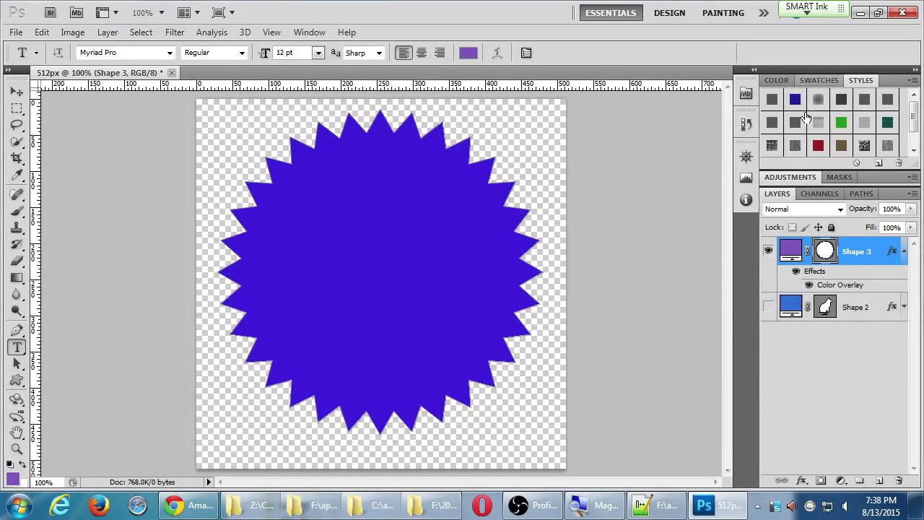
click(818, 122)
click(840, 145)
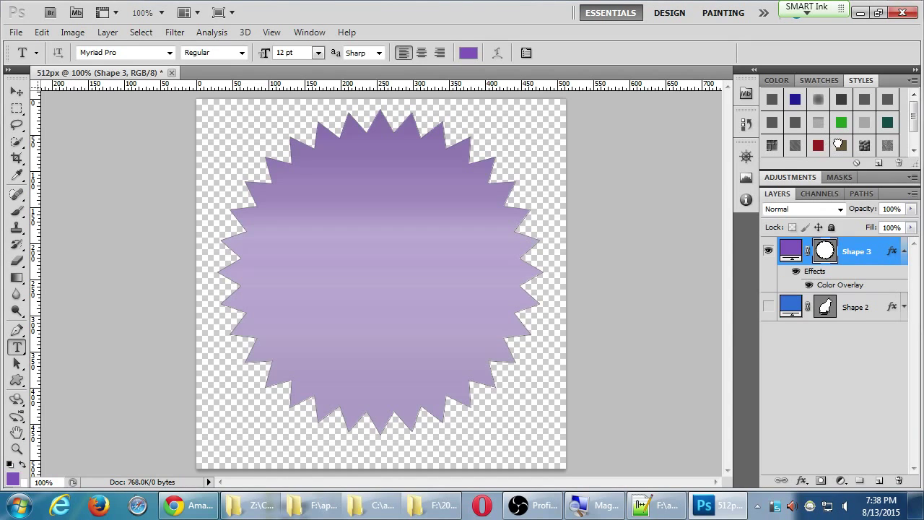
click(820, 146)
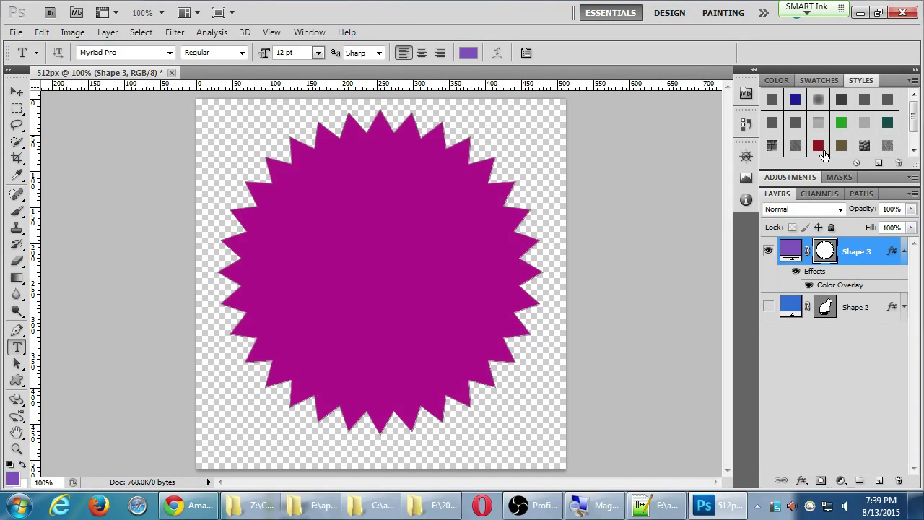
click(795, 100)
click(795, 121)
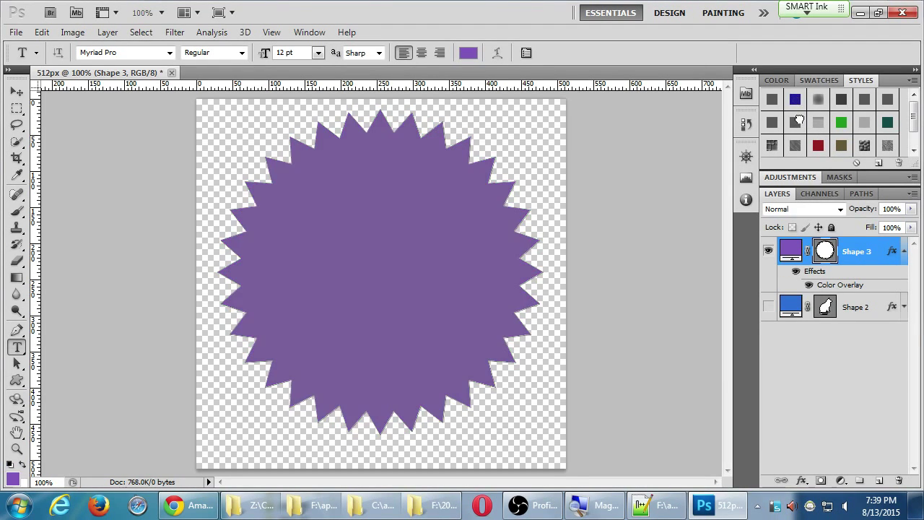
click(772, 123)
click(772, 150)
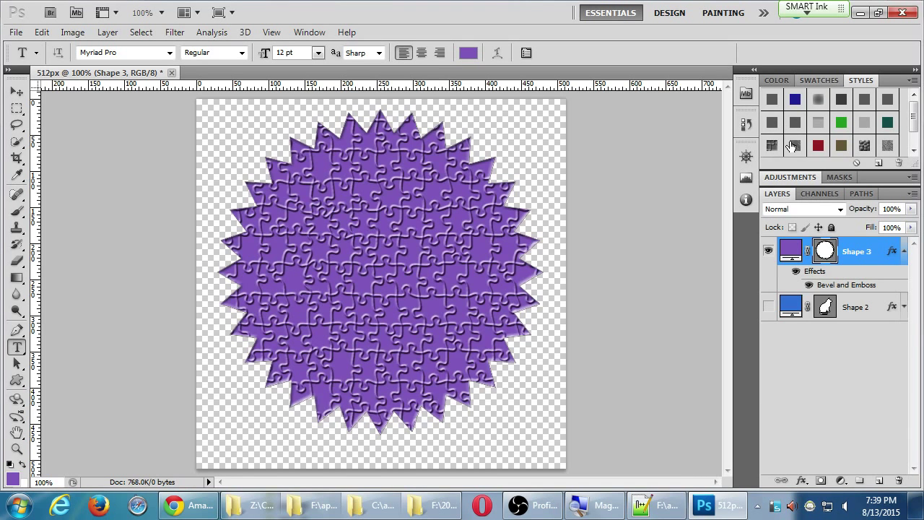
click(815, 98)
click(841, 100)
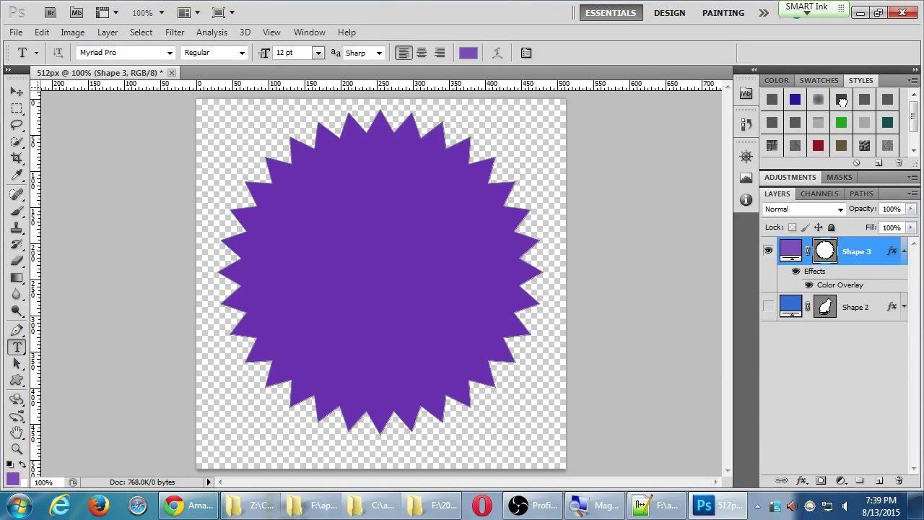
click(817, 123)
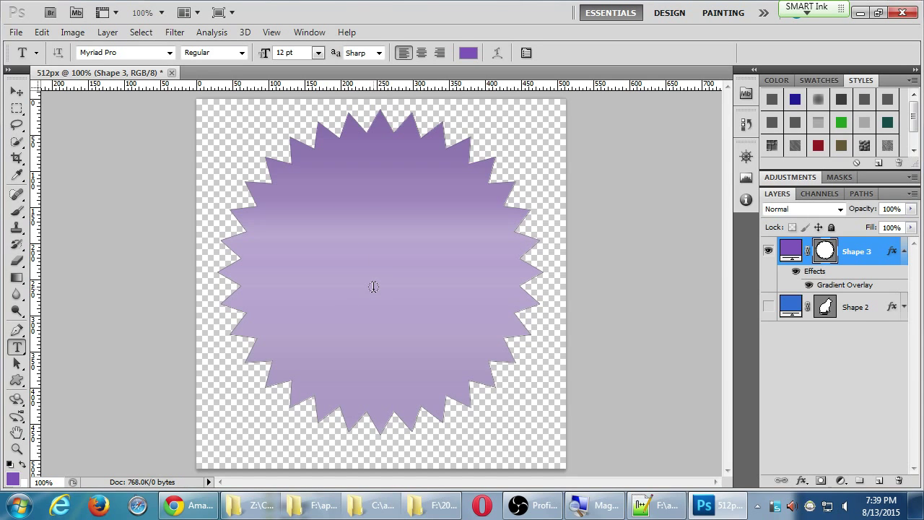
- Activate the horizontal Type tool and set the font size to 72 pt
click(17, 93)
click(17, 347)
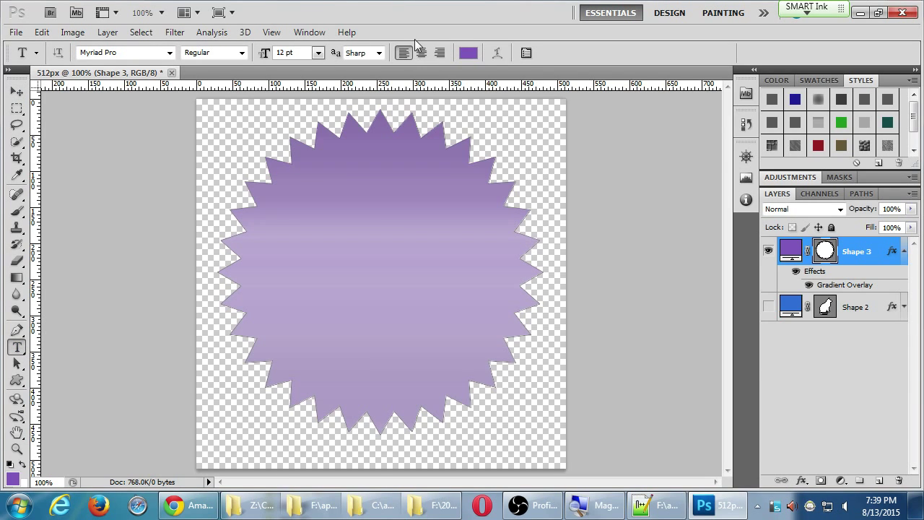
click(17, 93)
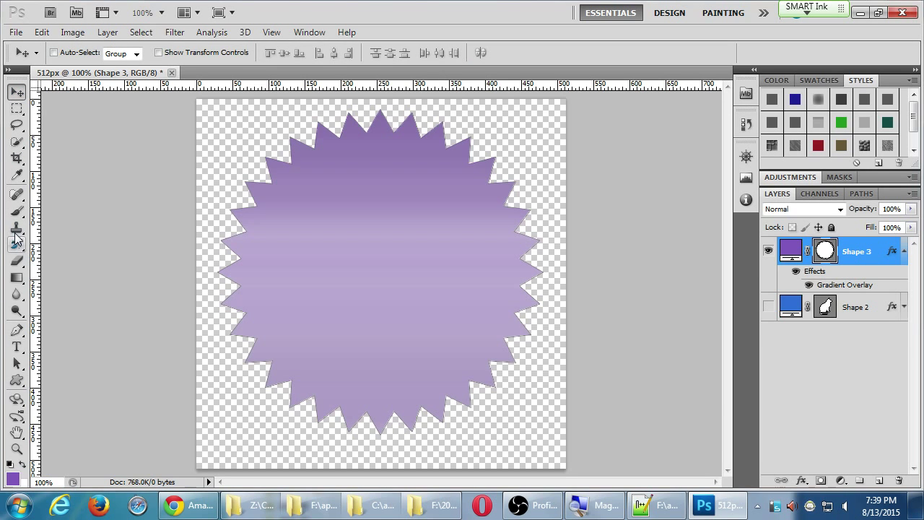
click(18, 347)
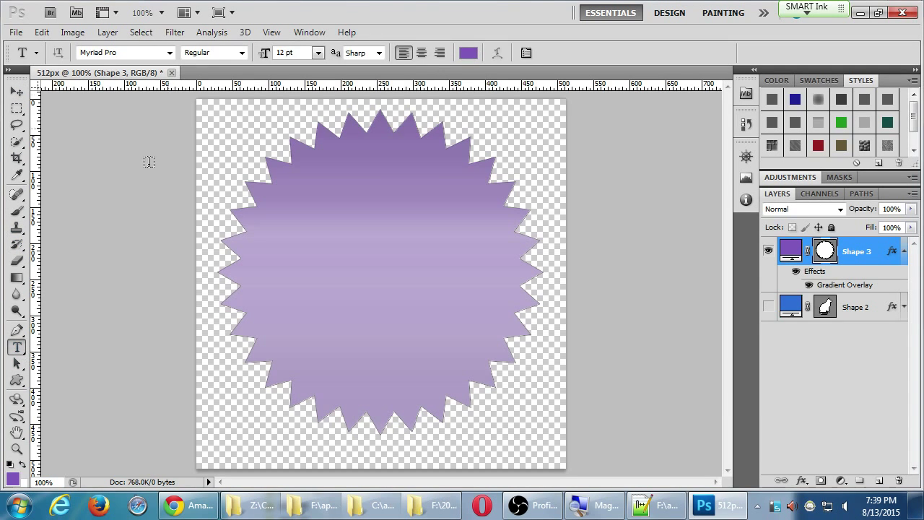
click(318, 53)
click(309, 297)
- Try entering placeholder text as area text inside the starburst shape, and discard it
click(370, 268)
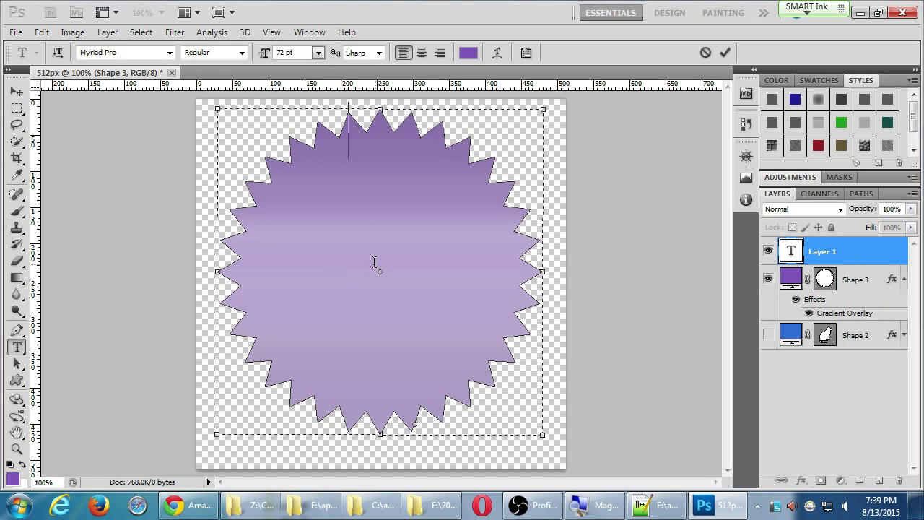
text(dsasfd  )
text(afafadfsafafds)
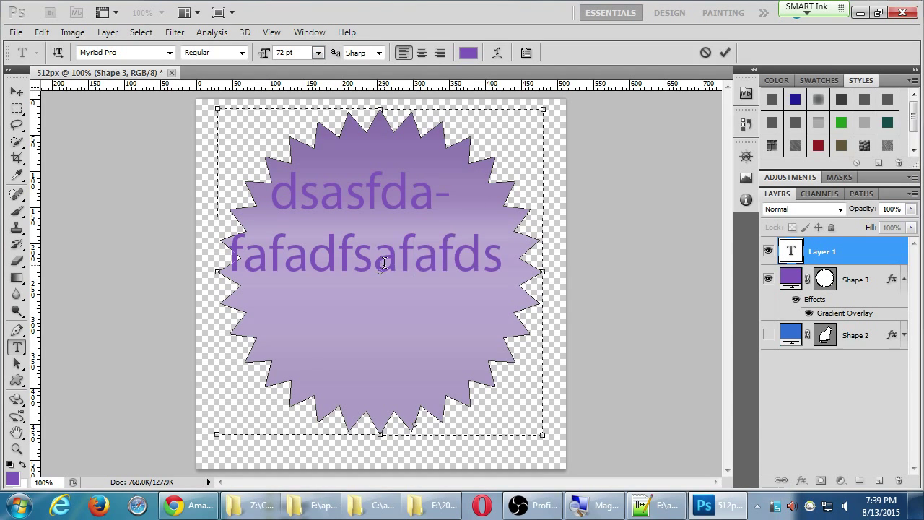
key(Escape)
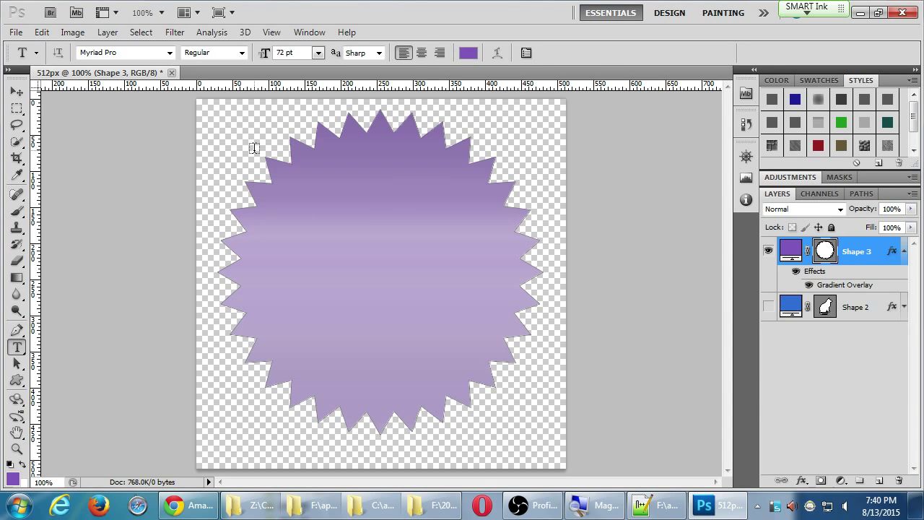
- Try entering placeholder text along the starburst's jagged outline, and discard it
click(250, 178)
text(Sa)
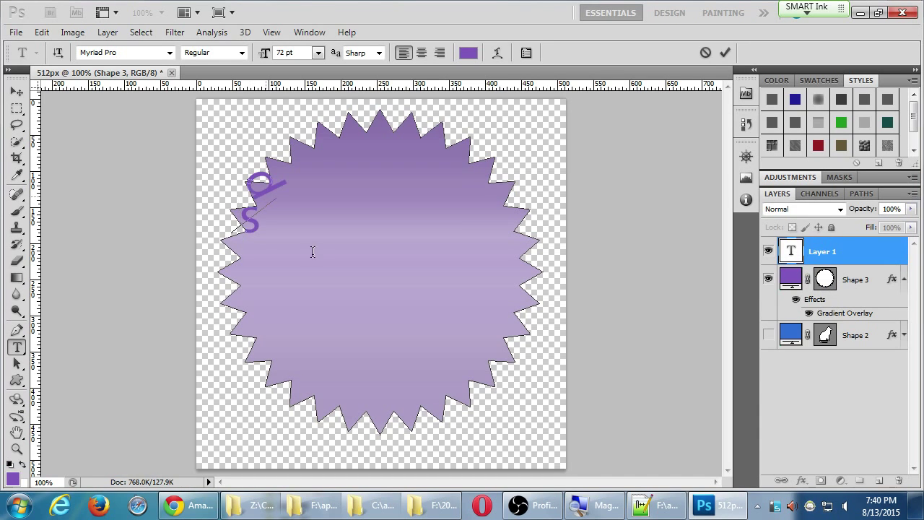
text(leasdfasdf)
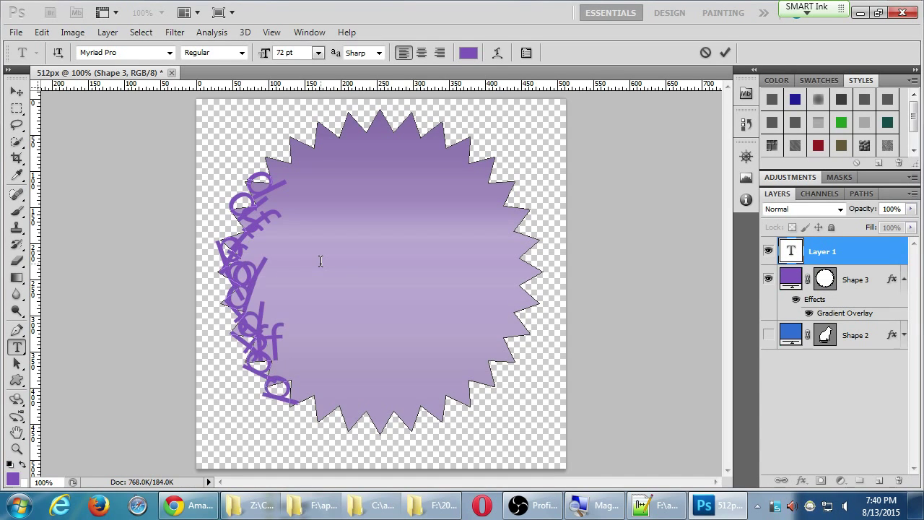
key(Escape)
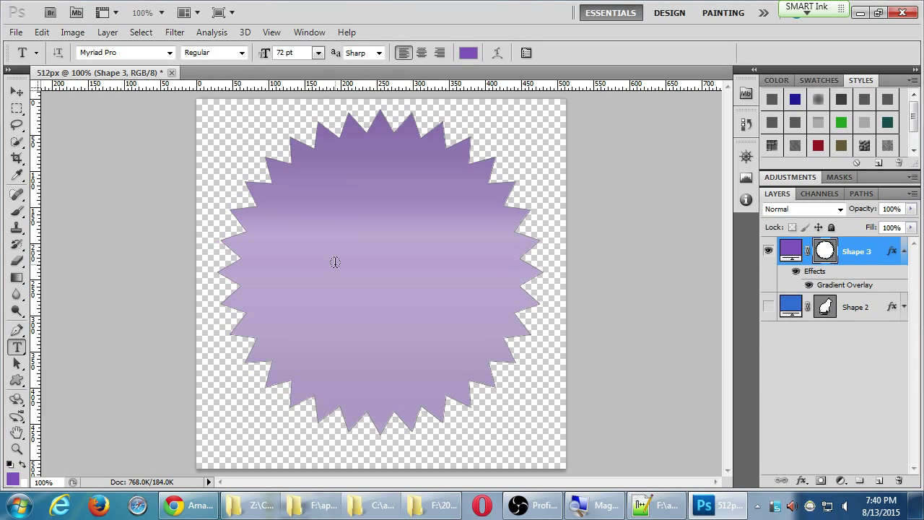
- Start a separate text line reading "sddadsasad" in the blank corner area outside the starburst
click(214, 120)
text(sddadsa)
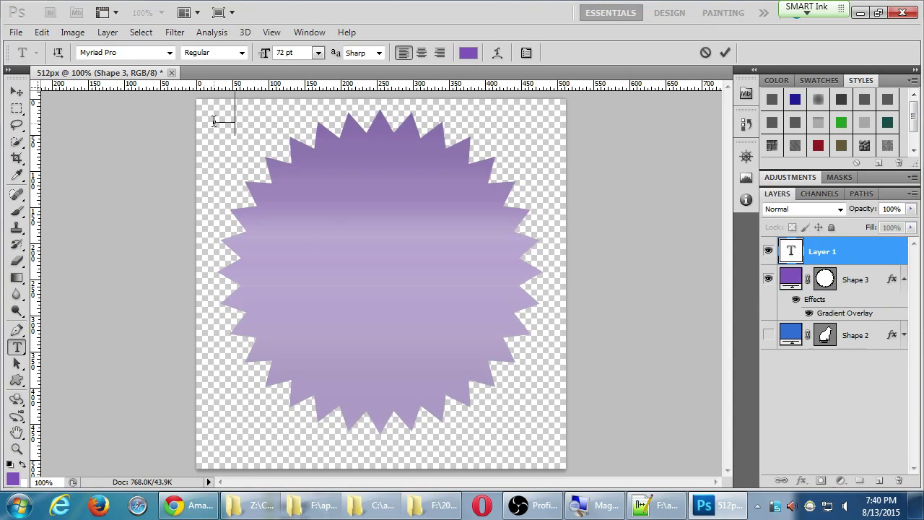
text(sad)
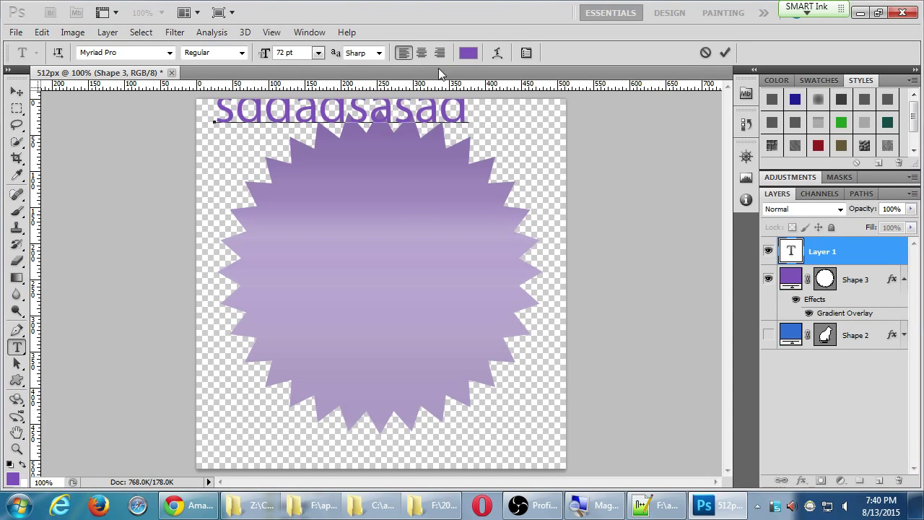
- Color all of the placeholder text black and move it to the middle of the starburst
key(ctrl+a)
click(469, 52)
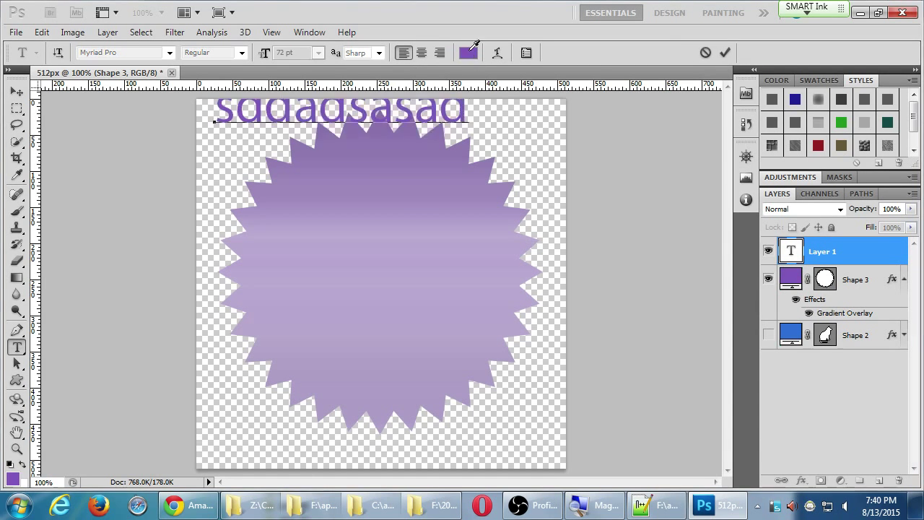
click(458, 299)
click(591, 106)
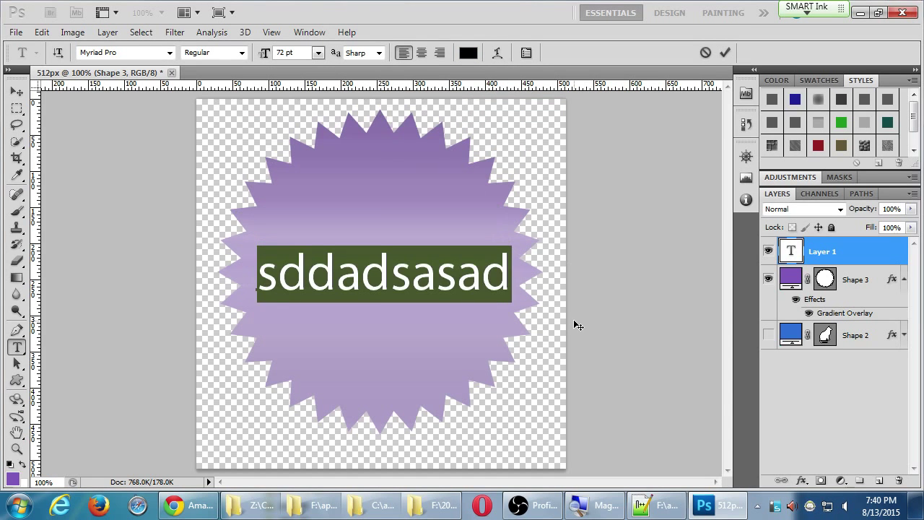
- Replace the placeholder text on the starburst with "mySDCE"
click(468, 281)
key(ctrl+a)
text(mySDCE)
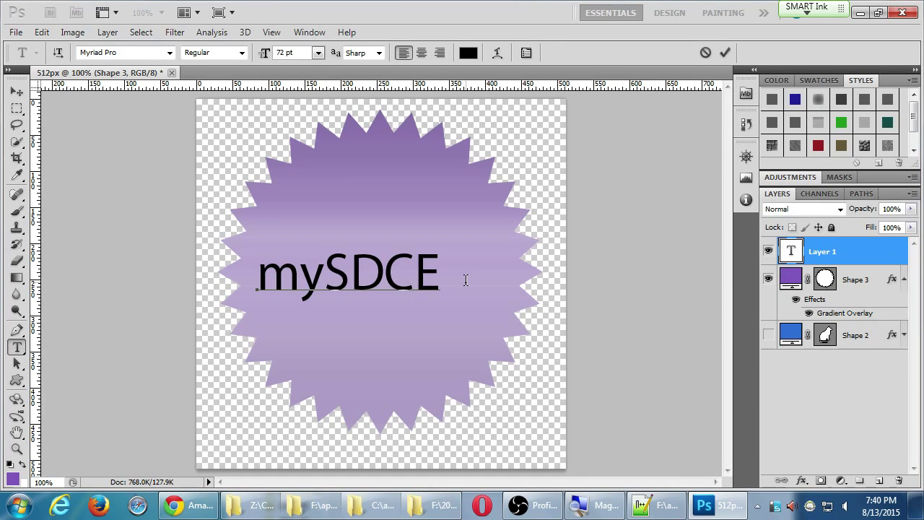
- Finish the "mySDCE" text, set its font to Onyx at 200 pt, and center it over the starburst
key(ctrl+Return)
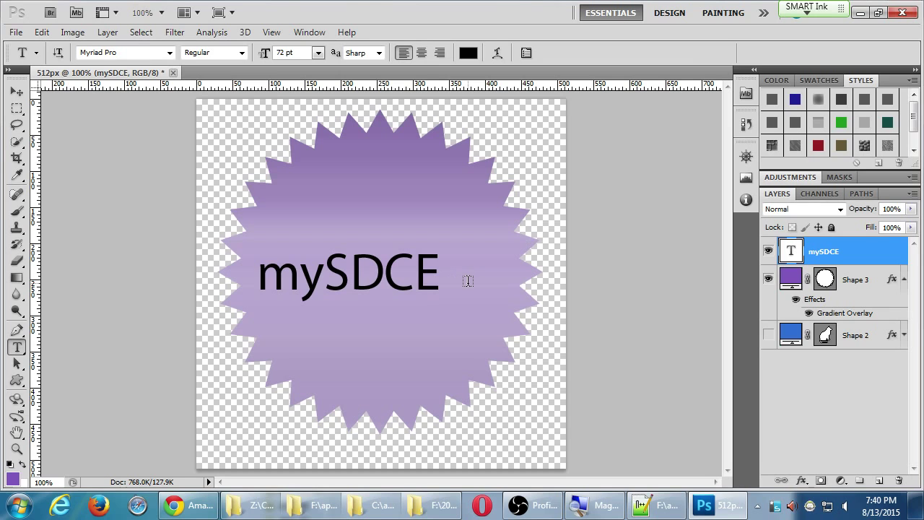
click(169, 52)
click(236, 186)
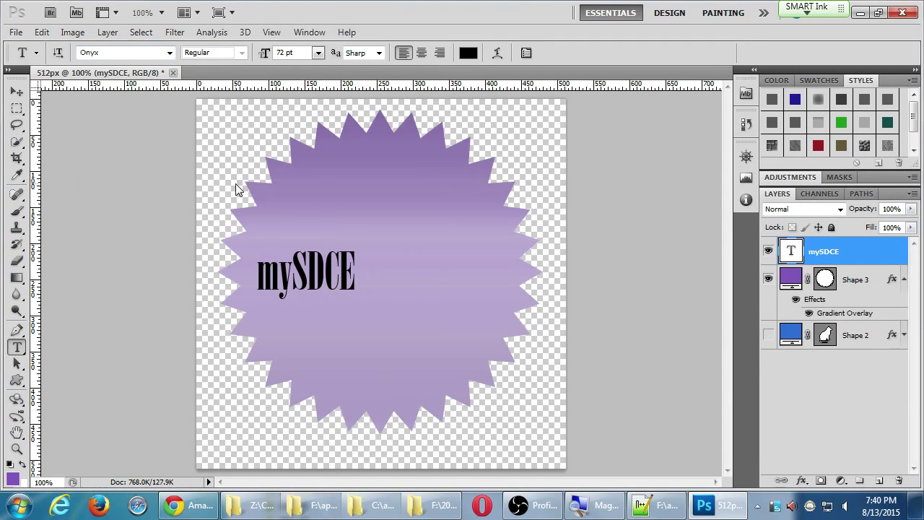
click(301, 53)
text(200)
key(Return)
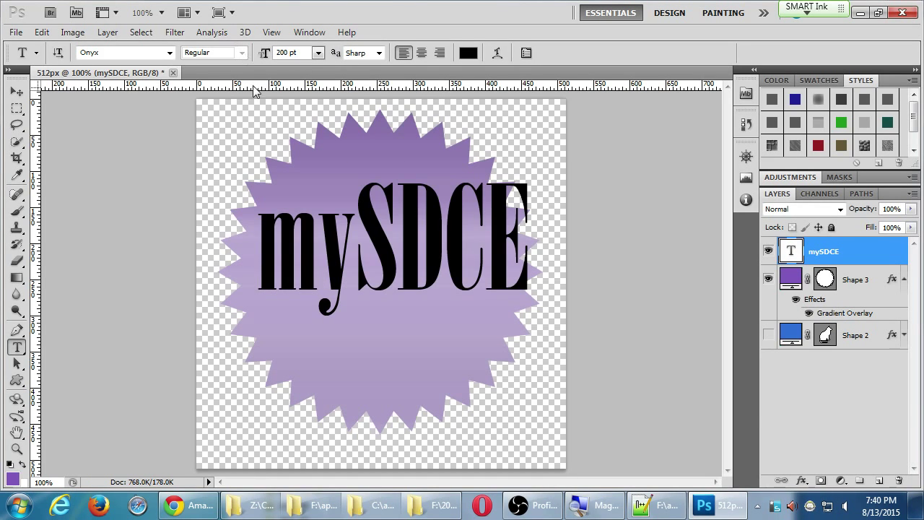
key(v)
drag(440, 217, 427, 241)
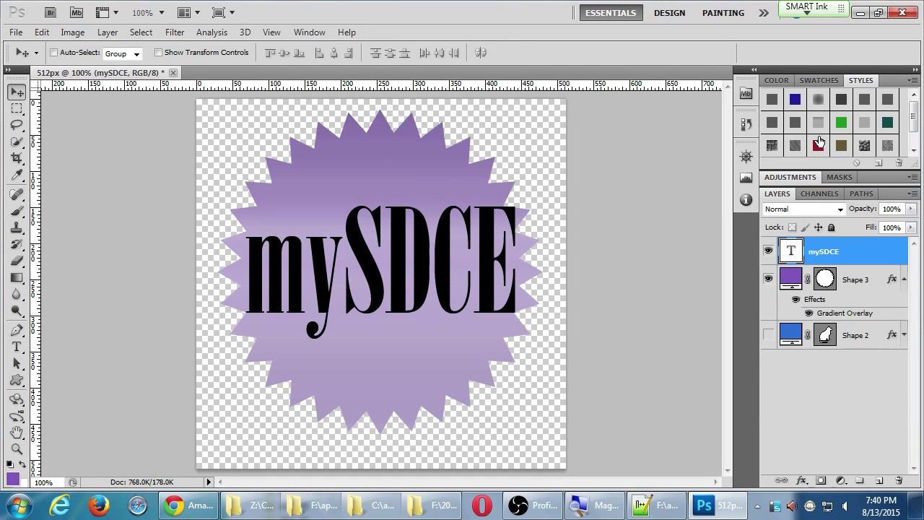
- Try several preset color and gradient overlay styles on the mySDCE text, including a white one and the teal Night Vision style
click(794, 100)
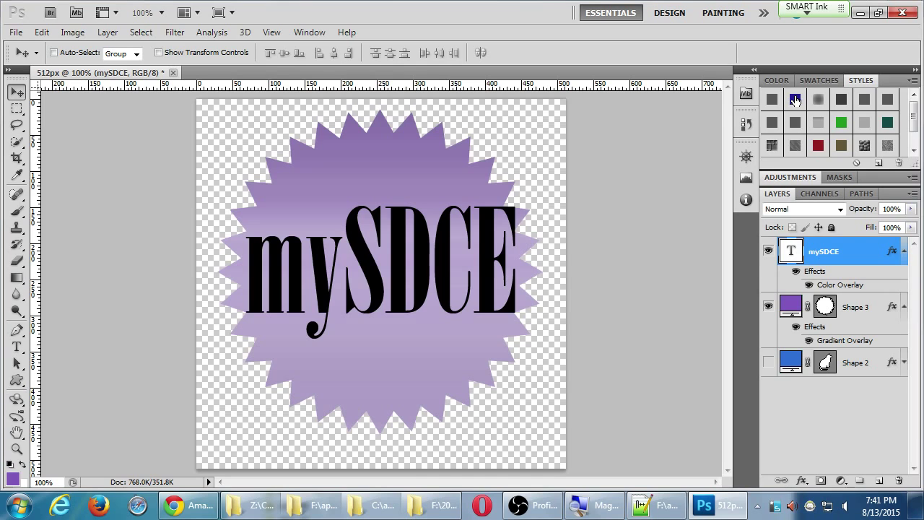
click(819, 99)
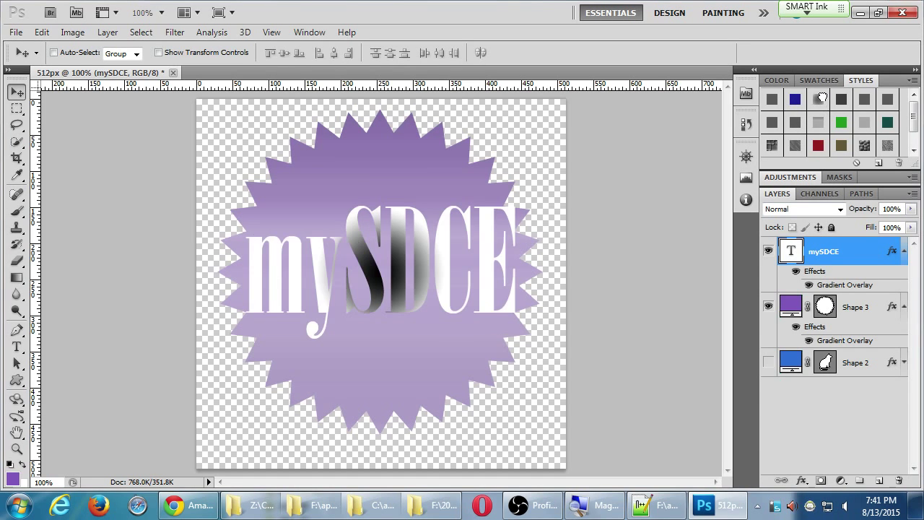
click(771, 99)
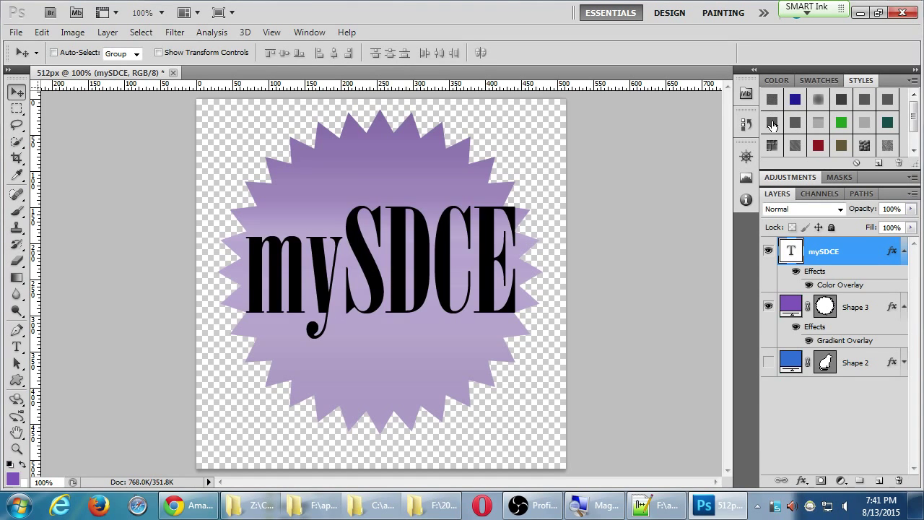
click(772, 122)
click(795, 123)
click(818, 124)
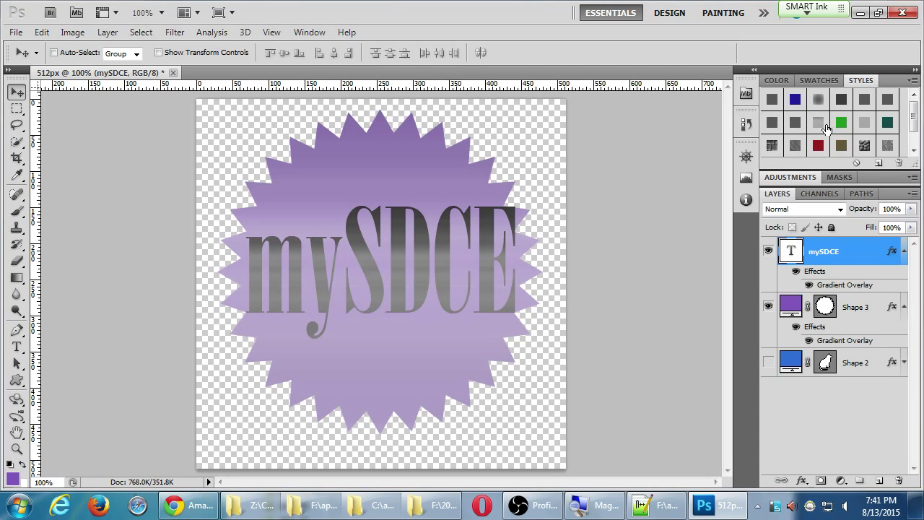
click(843, 122)
click(864, 122)
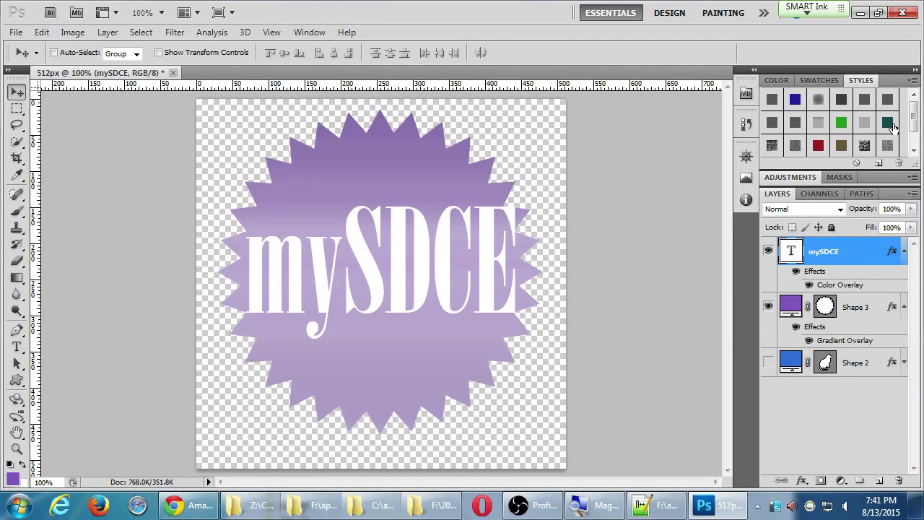
click(892, 124)
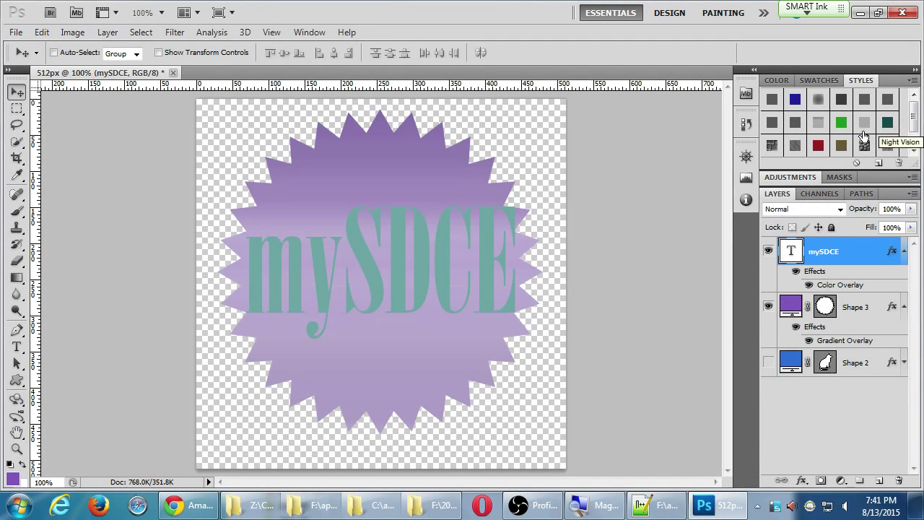
click(844, 125)
click(864, 123)
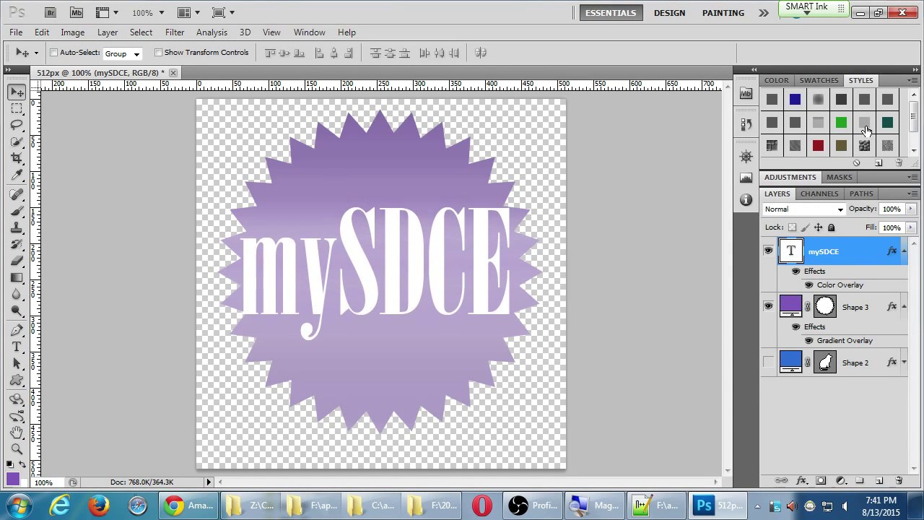
click(891, 123)
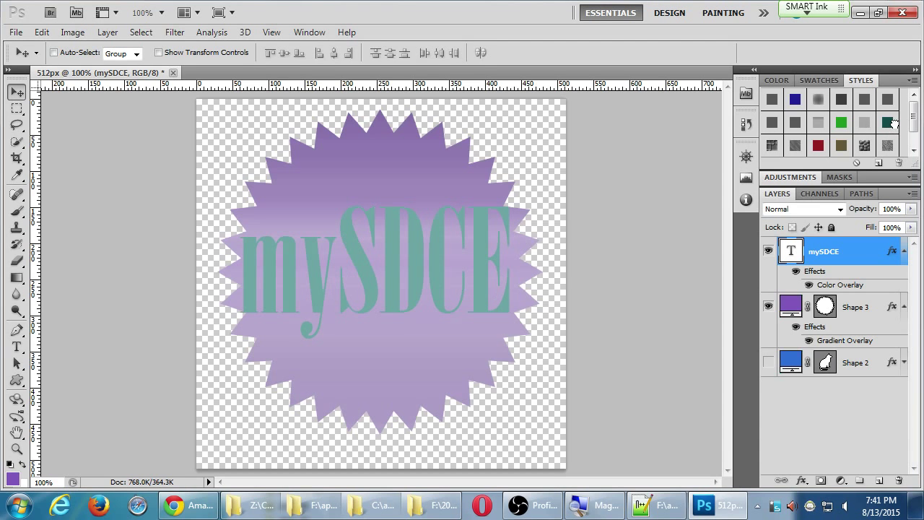
- Try the remaining pattern, bevel and brown gradient preset styles on the mySDCE text, and cancel saving a new style
click(913, 149)
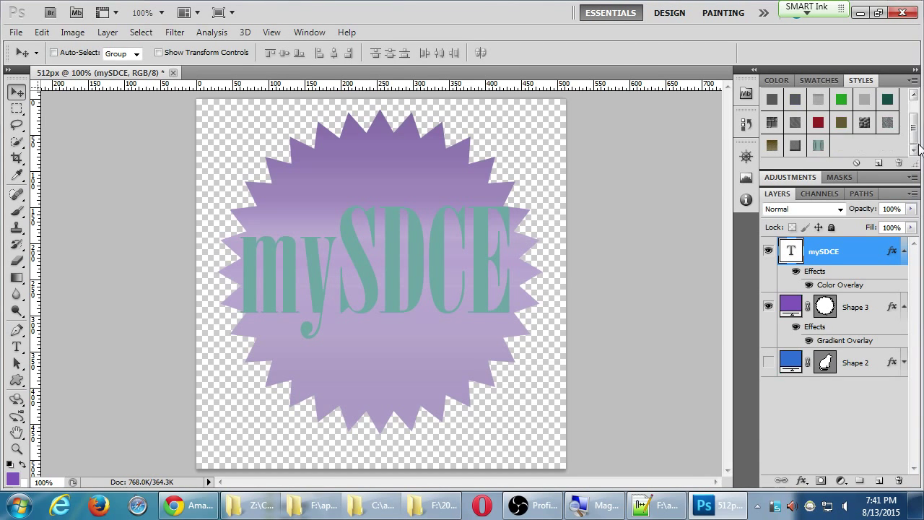
click(801, 125)
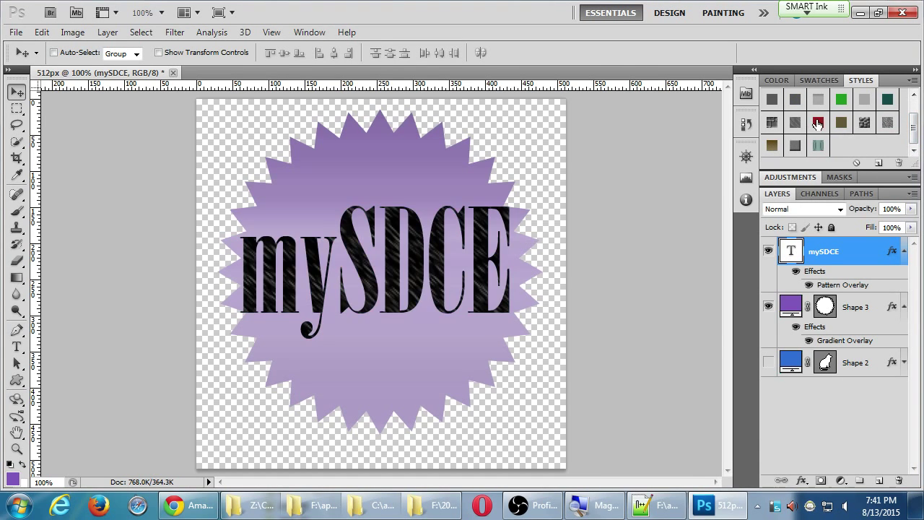
click(819, 122)
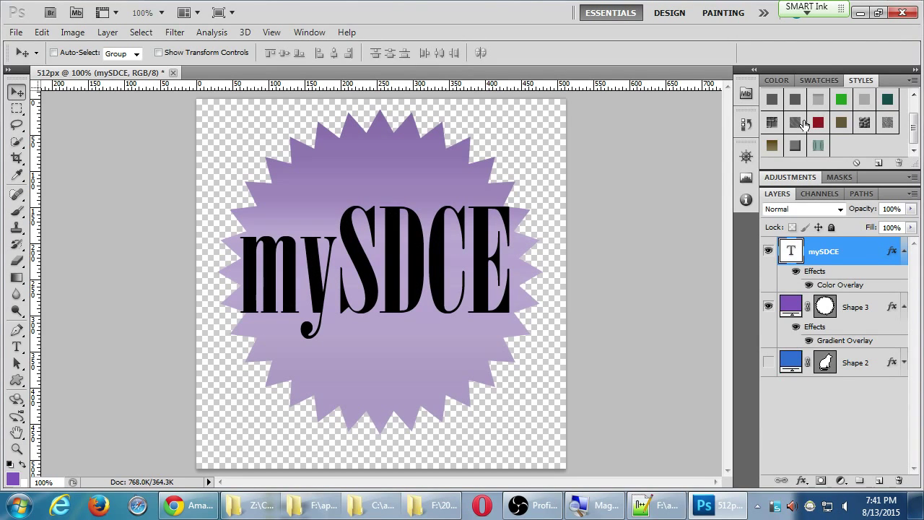
click(802, 123)
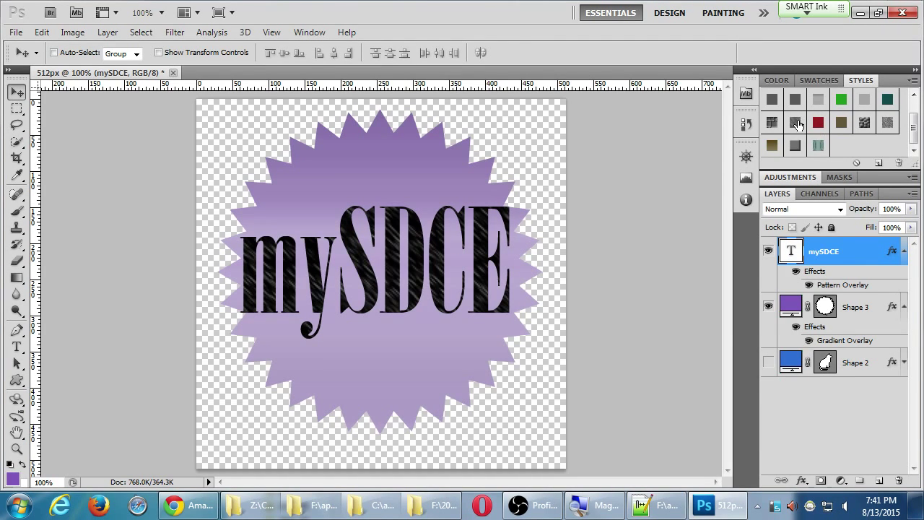
click(797, 145)
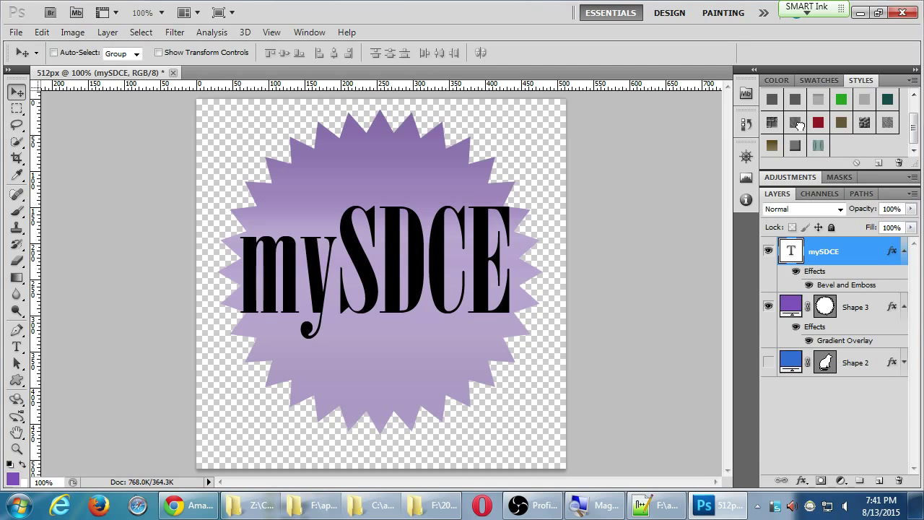
click(800, 124)
click(772, 144)
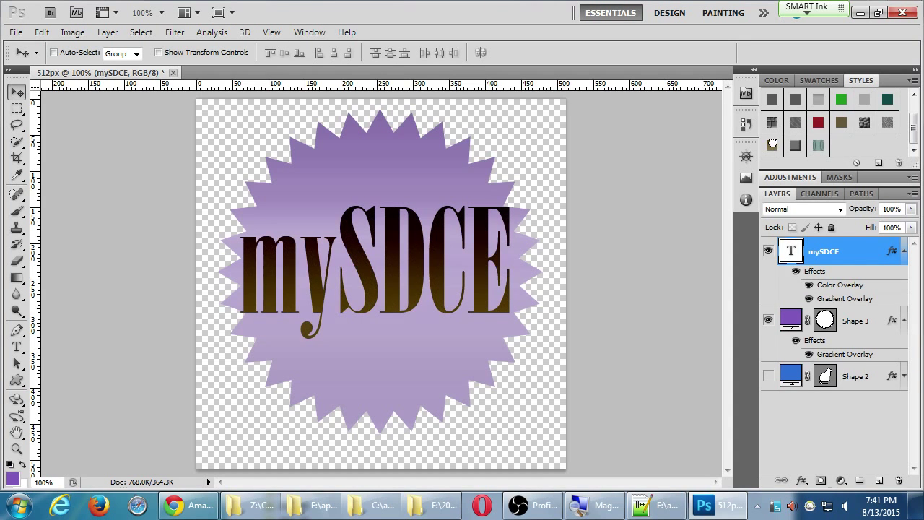
click(827, 145)
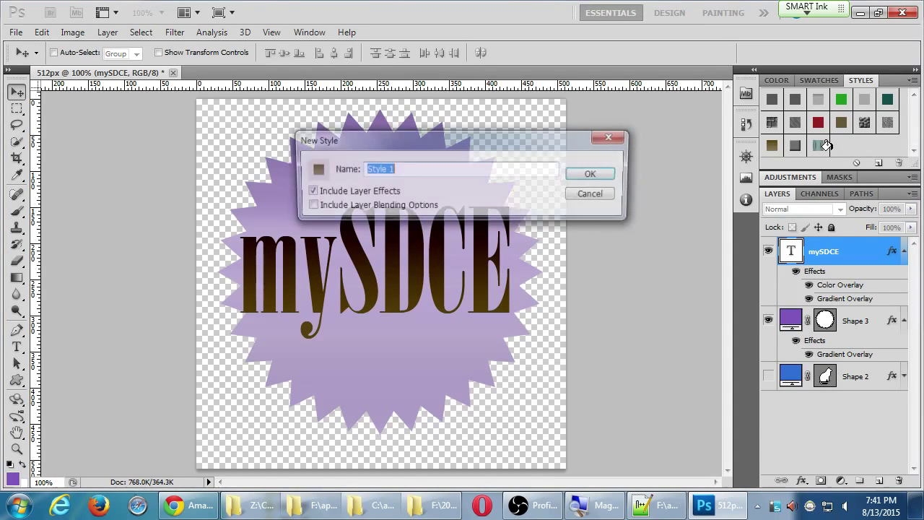
click(594, 195)
- Replace the current preset styles with the Text Effects 2 collection
click(913, 80)
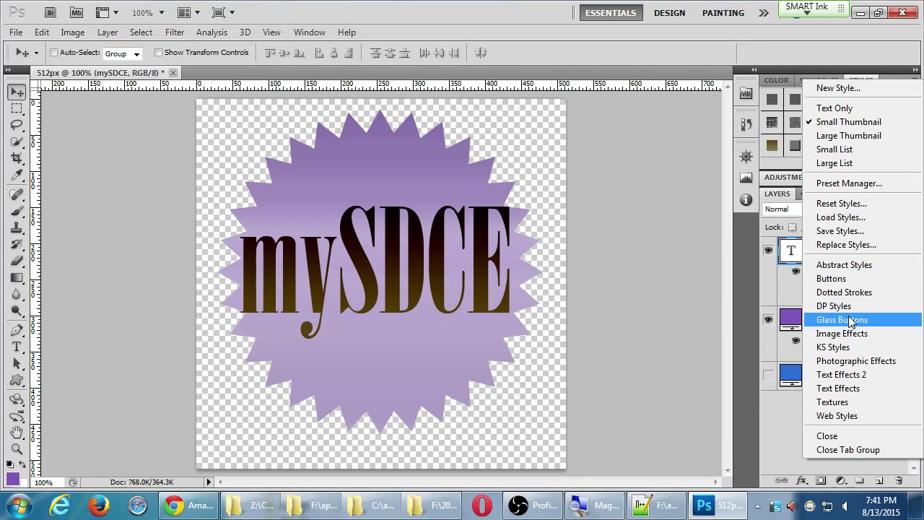
click(859, 375)
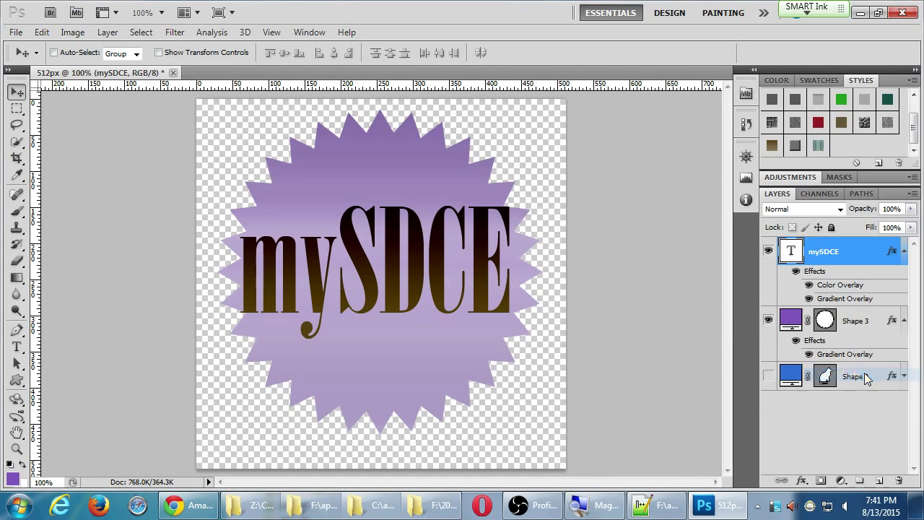
click(442, 214)
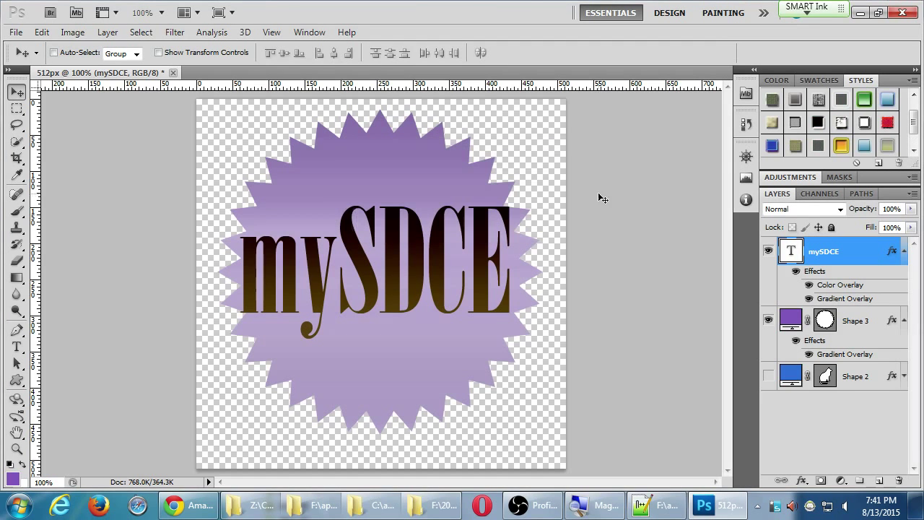
- Try several Text Effects 2 styles on the mySDCE text, ending with the one that adds only a pale yellow outer glow
click(819, 124)
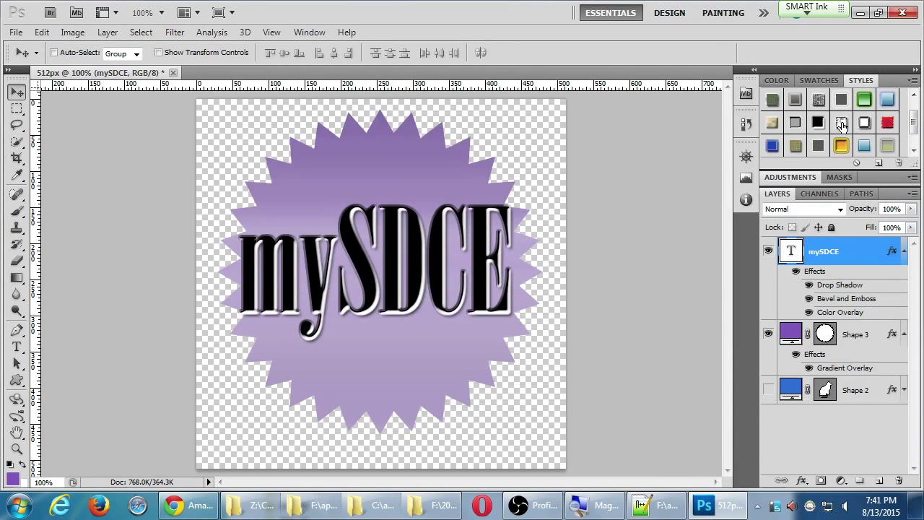
click(842, 124)
click(863, 124)
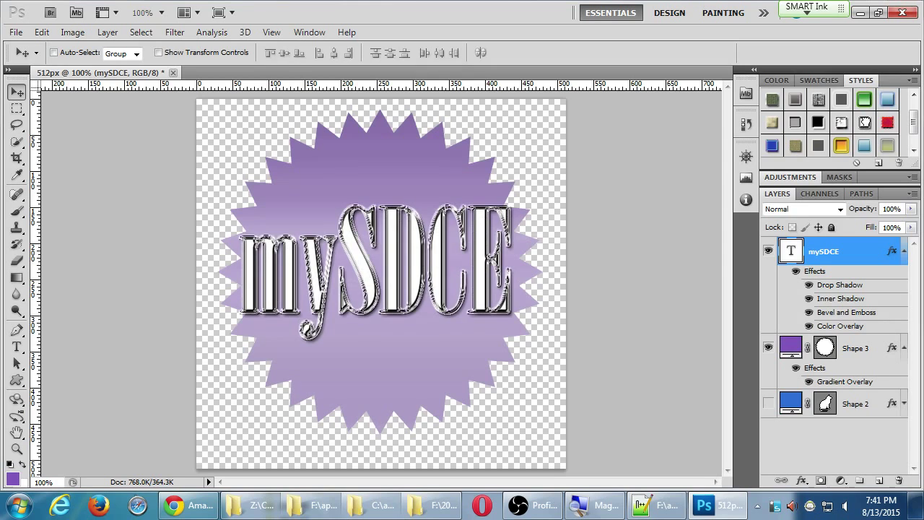
click(869, 102)
click(773, 101)
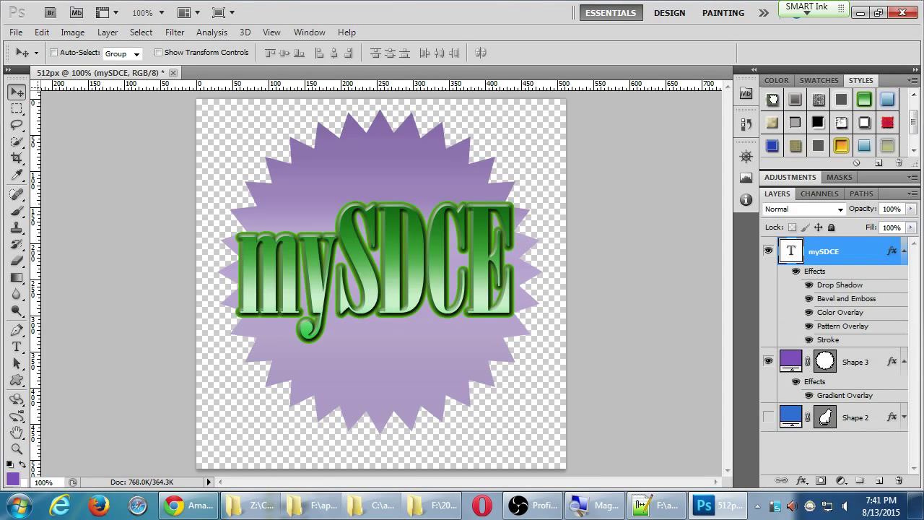
click(773, 123)
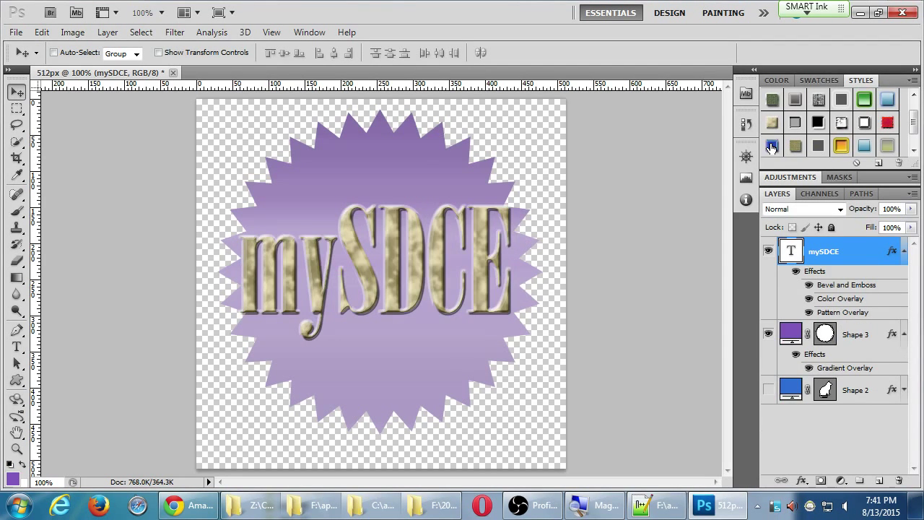
click(771, 147)
click(796, 146)
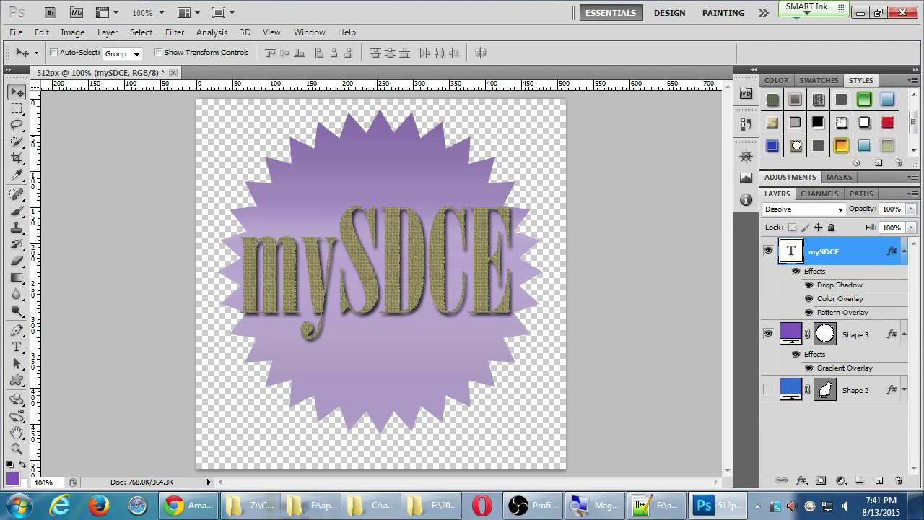
click(820, 146)
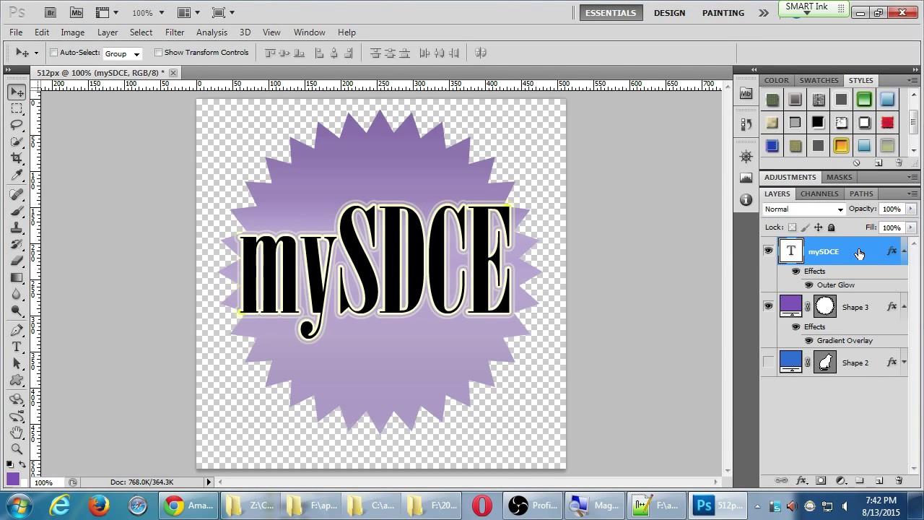
- Start saving the image as a new file with the Save As command
key(h)
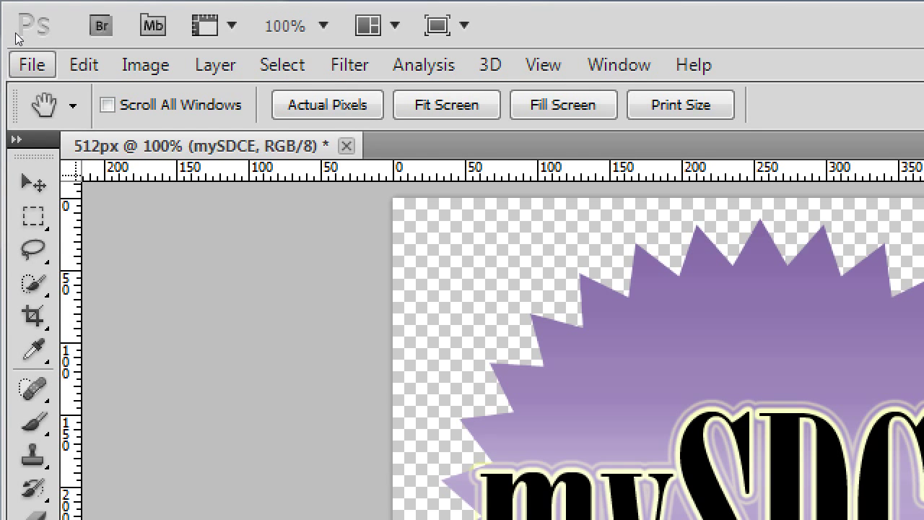
key(alt+f)
key(Down)
key(Down)
key(Down)
key(Down)
key(Down)
key(Down)
key(Down)
key(Down)
key(Down)
key(Down)
key(Down)
key(Down)
key(Down)
key(Down)
key(Down)
key(Down)
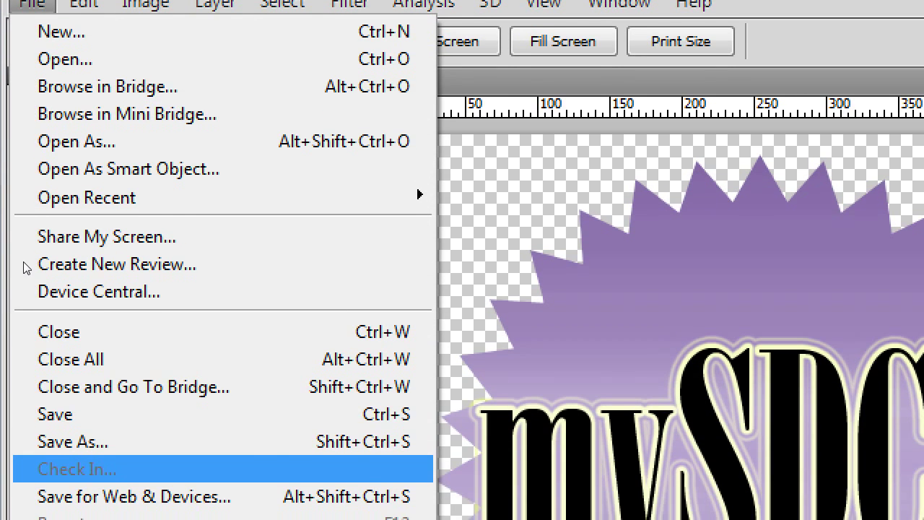
key(Up)
key(Return)
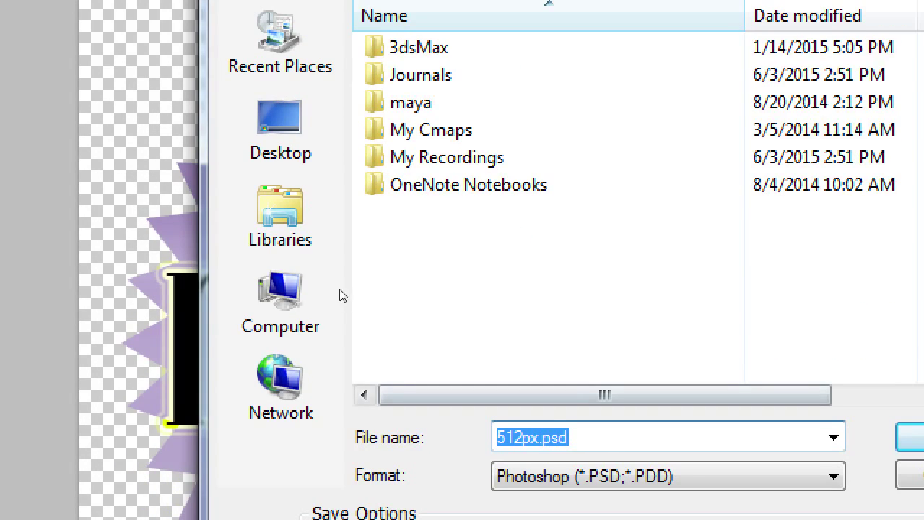
- Choose the folder starting with "2015-08 02A" on the KINGSTON (F:) drive as the save location for 512px.psd
click(307, 447)
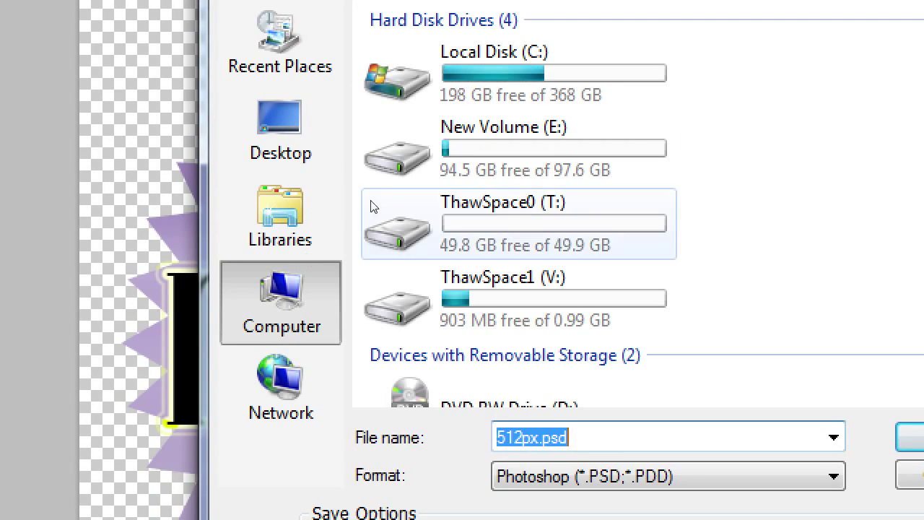
click(361, 262)
scroll(361, 262, down, 3)
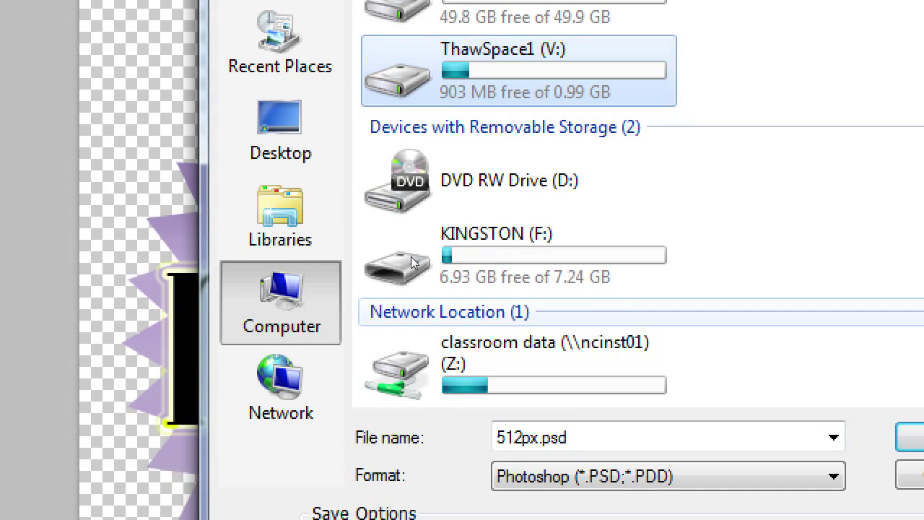
double_click(410, 235)
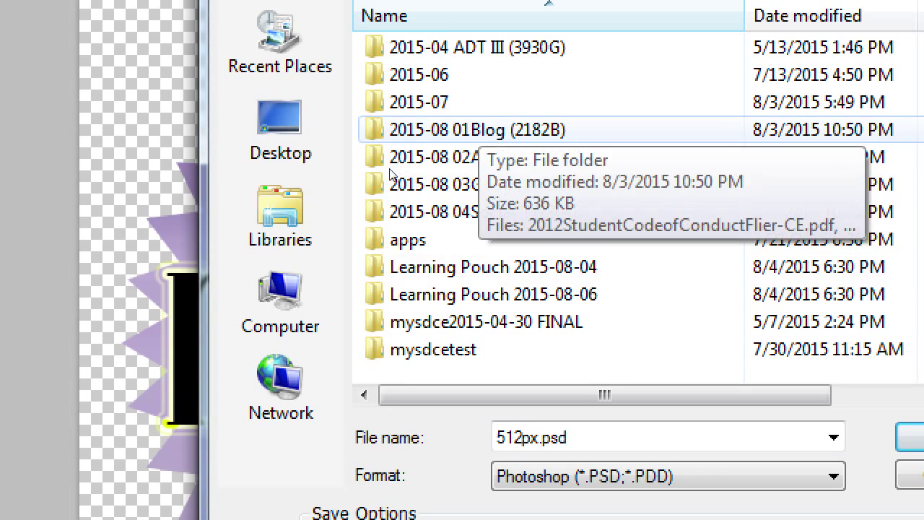
double_click(404, 156)
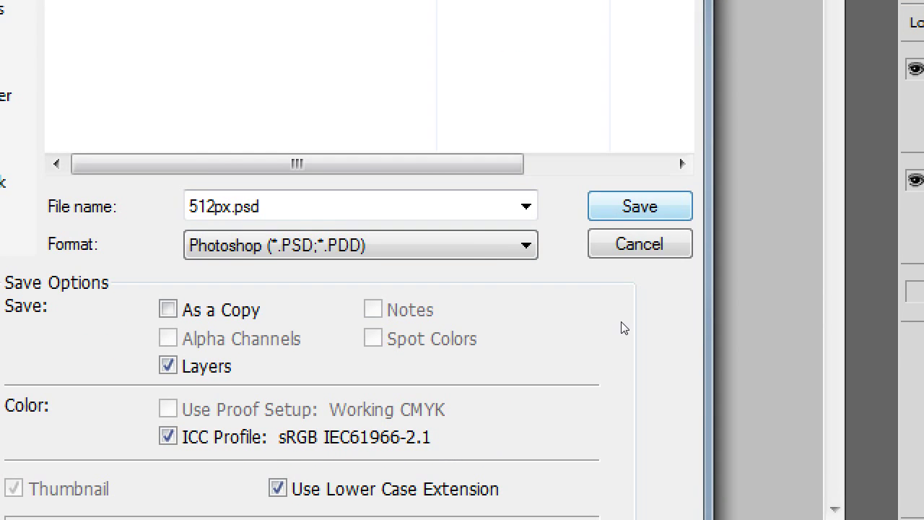
- Save the image as 512px.psd in Photoshop format with Maximize Compatibility on
key(Return)
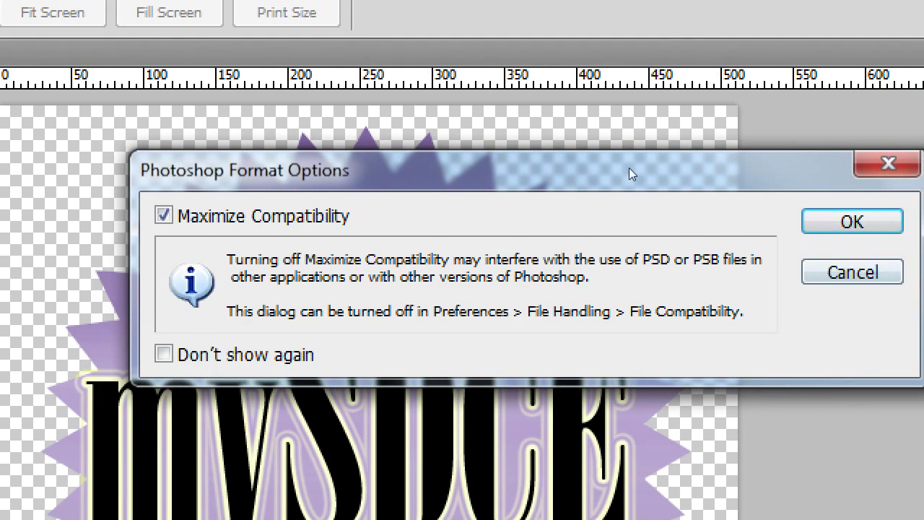
key(Return)
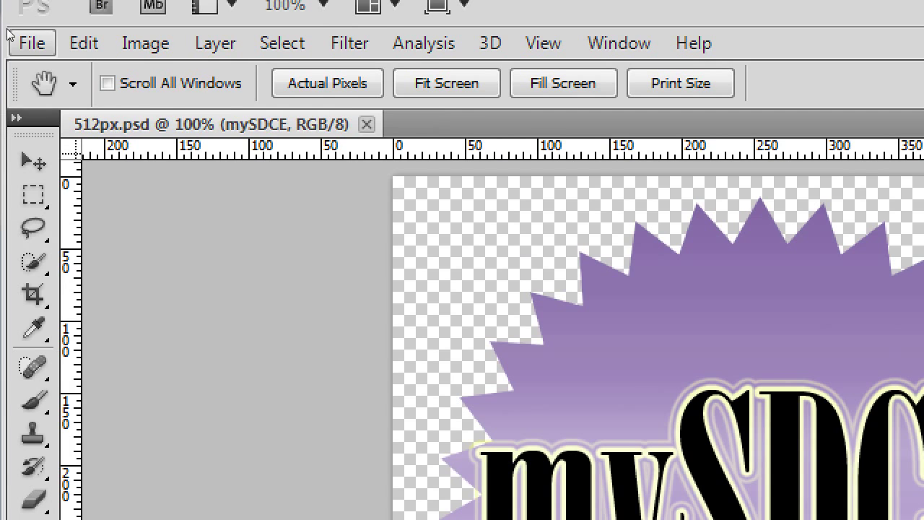
- Start the Save for Web & Devices export of the image and choose the PNG-24 preset
click(27, 44)
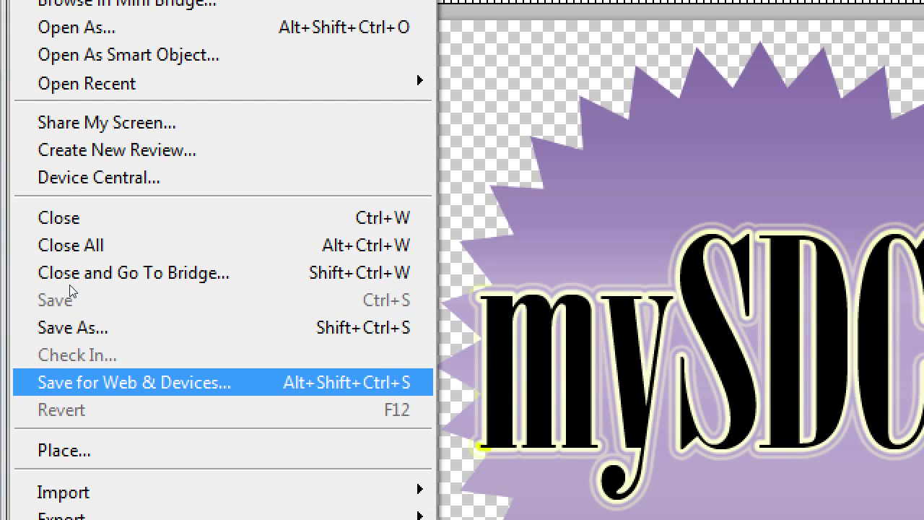
key(Return)
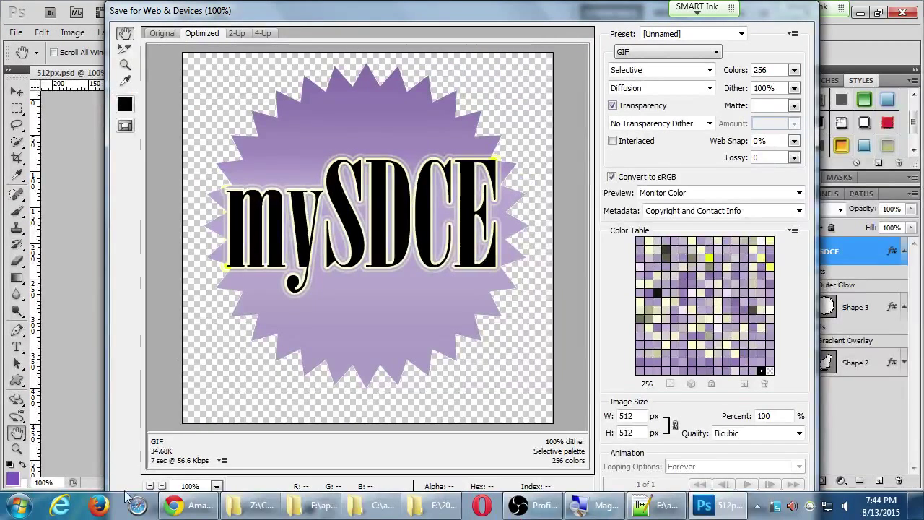
click(193, 509)
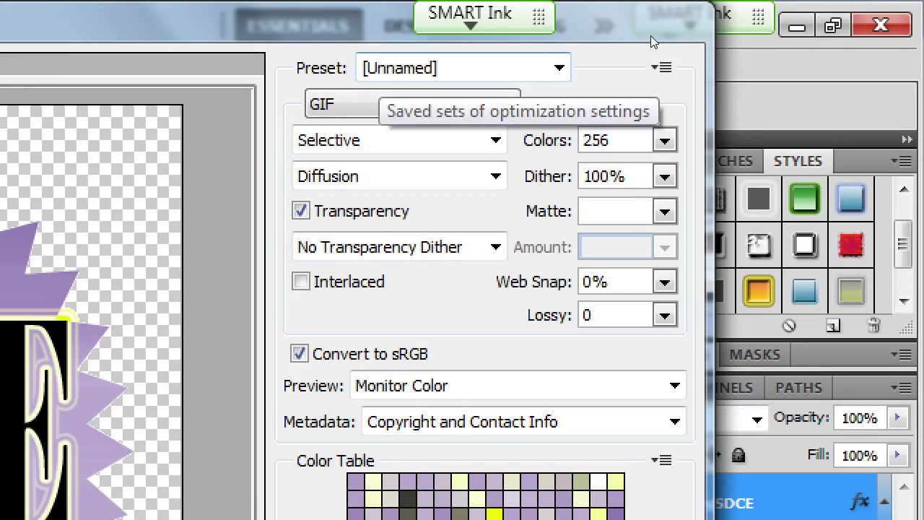
key(alt+Down)
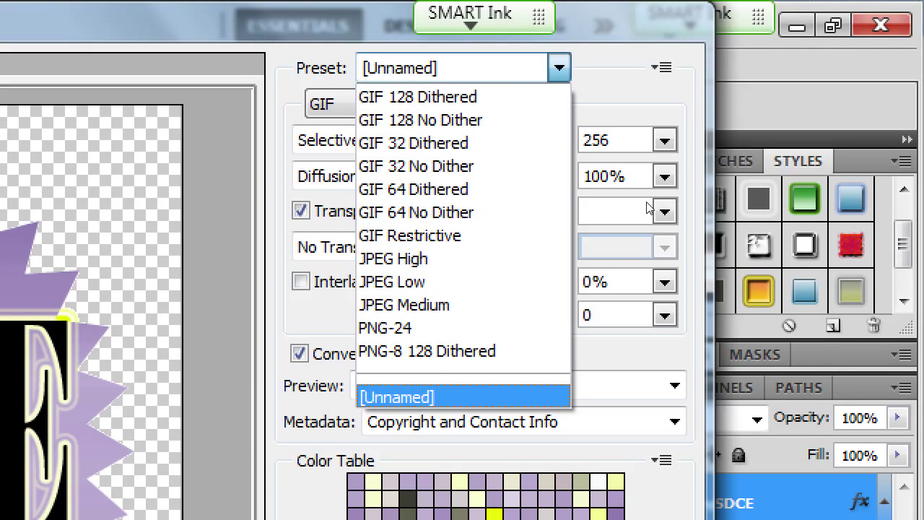
key(Up)
key(Return)
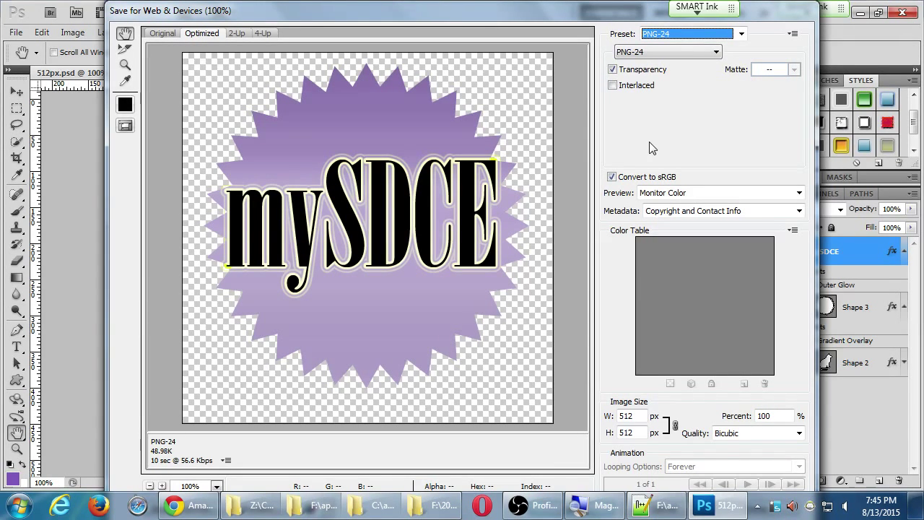
- Save the optimized image as 512px.png in App Store Assets within the "2015-08 02ADT III (1863C)" folder on KINGSTON (F:)
key(Return)
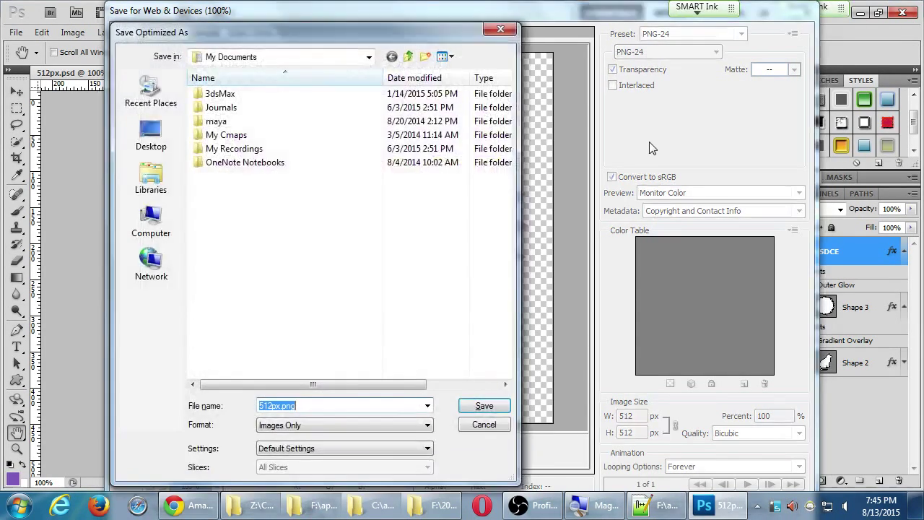
click(151, 220)
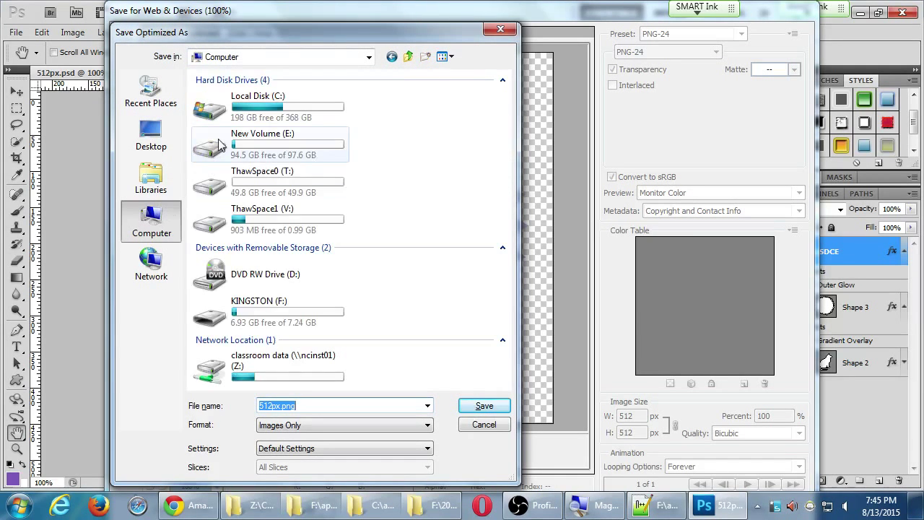
double_click(253, 309)
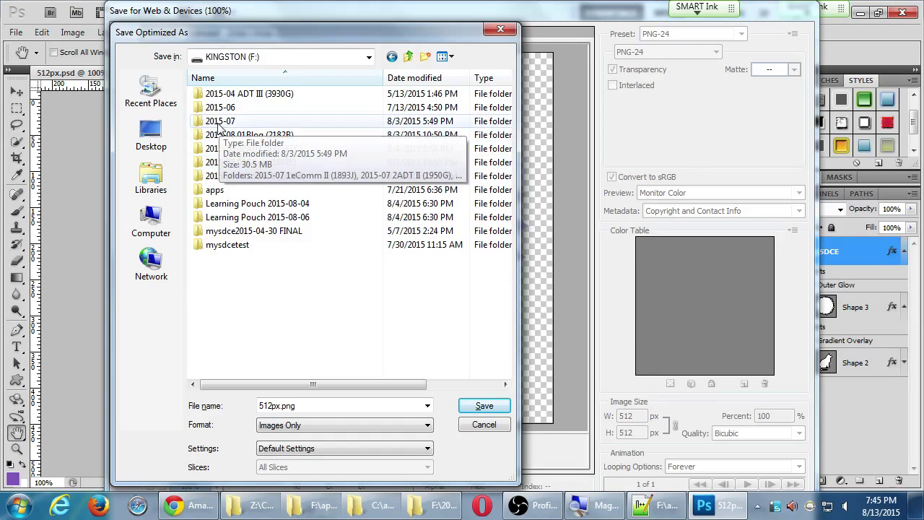
double_click(252, 150)
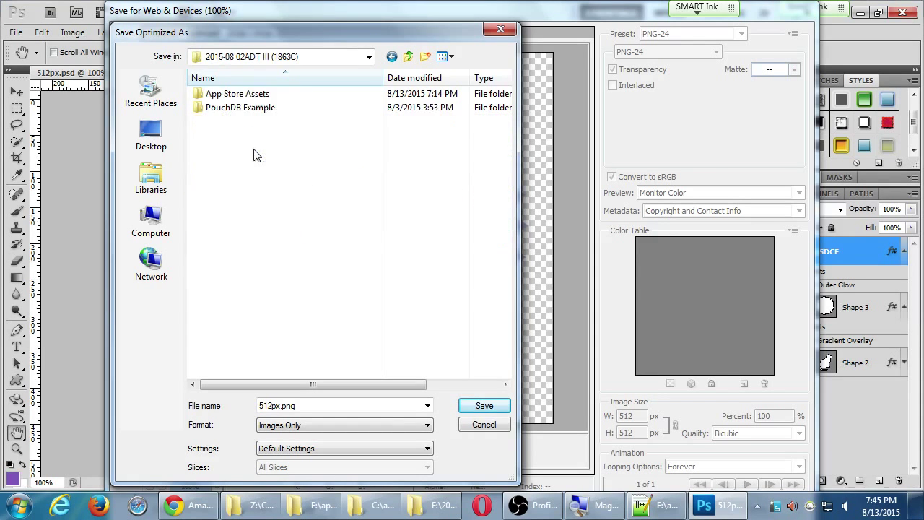
double_click(236, 98)
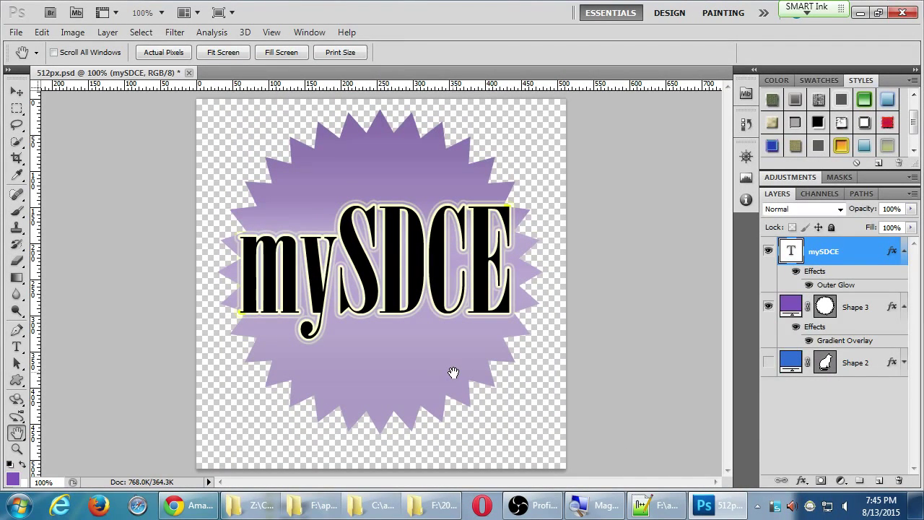
- Switch to the Amazon developer page in Chrome and upload 512px.png as the large icon
key(alt+Tab)
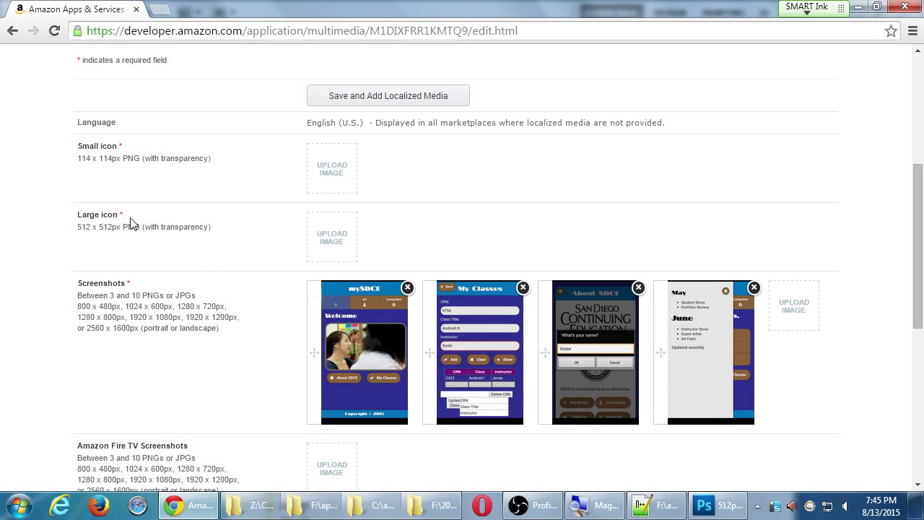
click(333, 243)
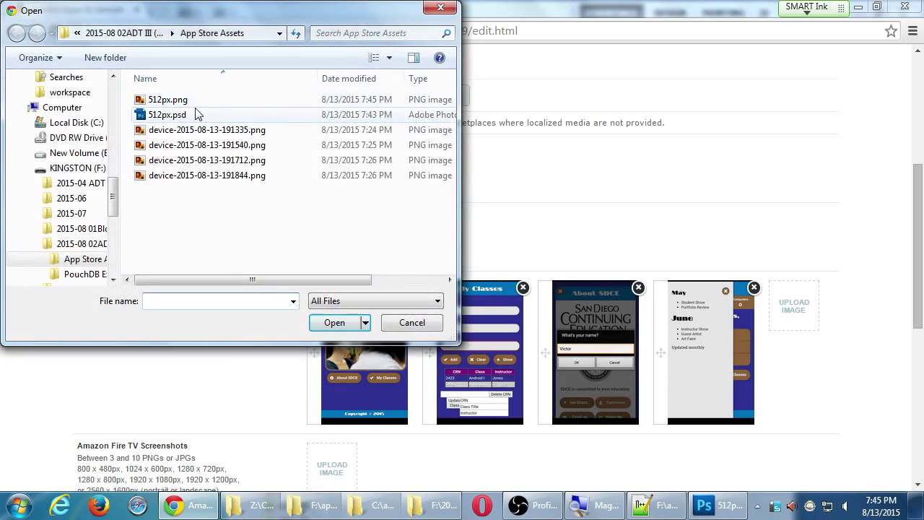
double_click(166, 99)
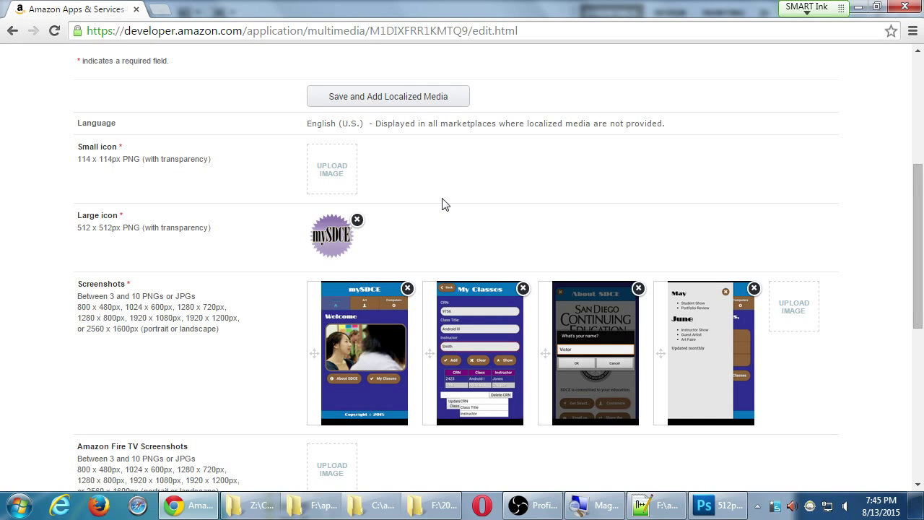
- Switch back to Photoshop and set the Save for Web & Devices image size to 114 x 114 px
key(alt+Tab)
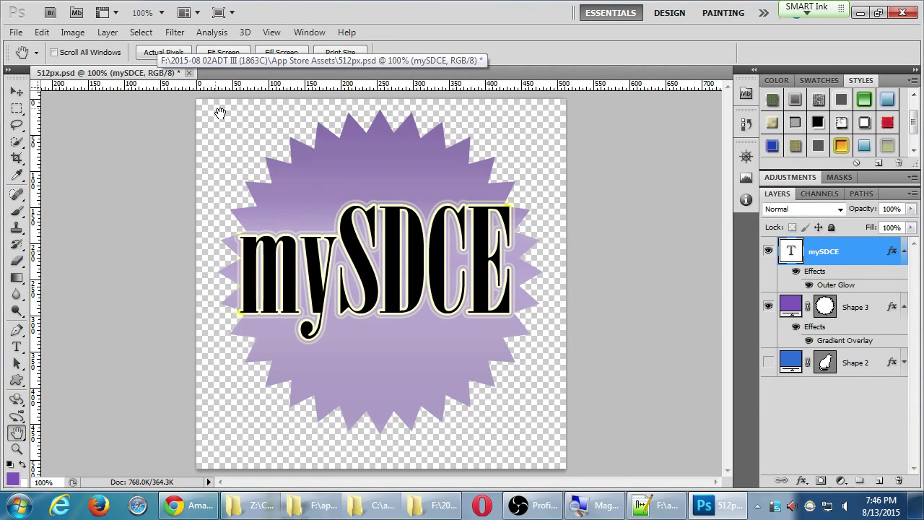
click(16, 33)
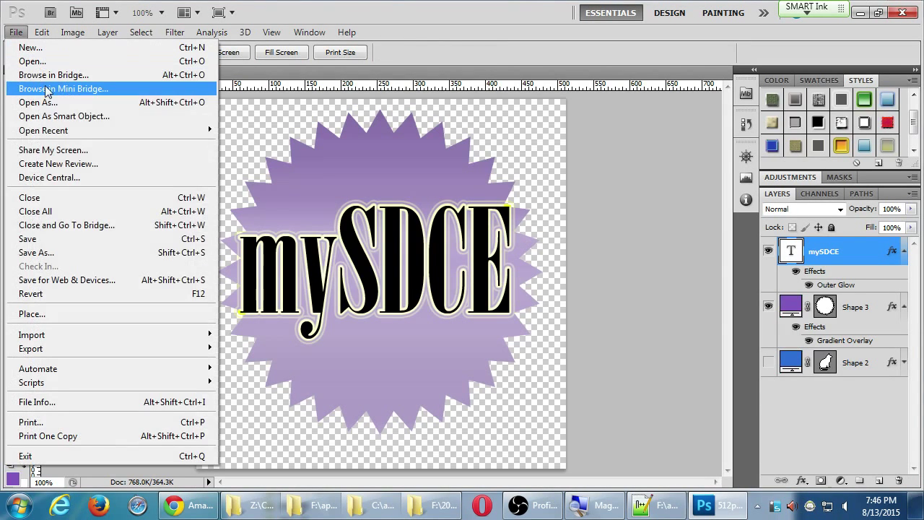
click(90, 282)
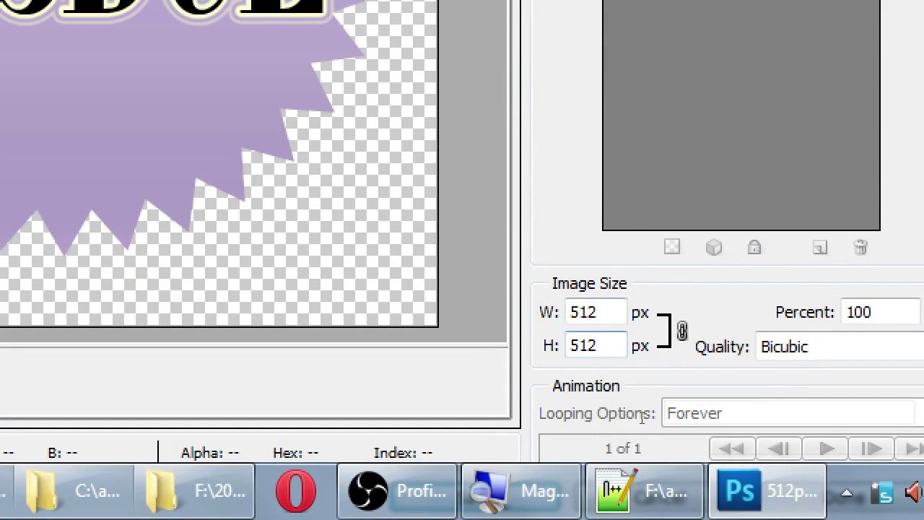
key(Tab)
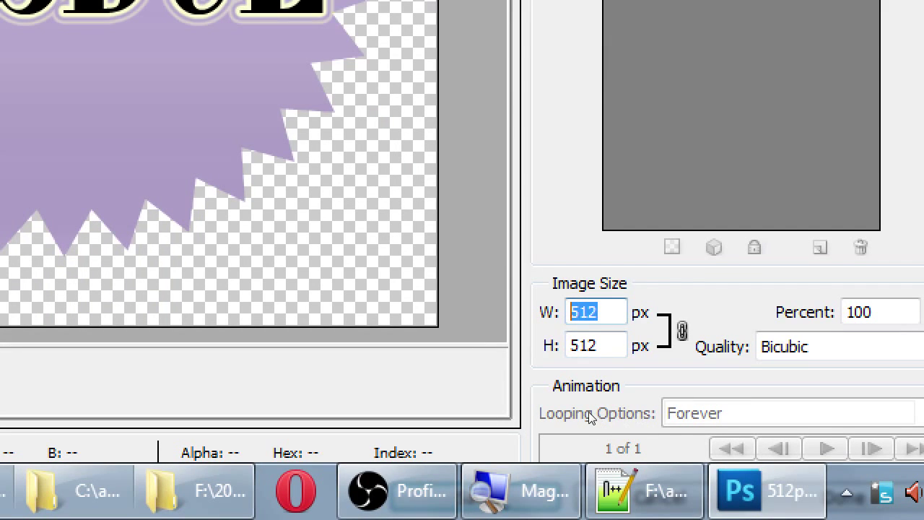
text(114)
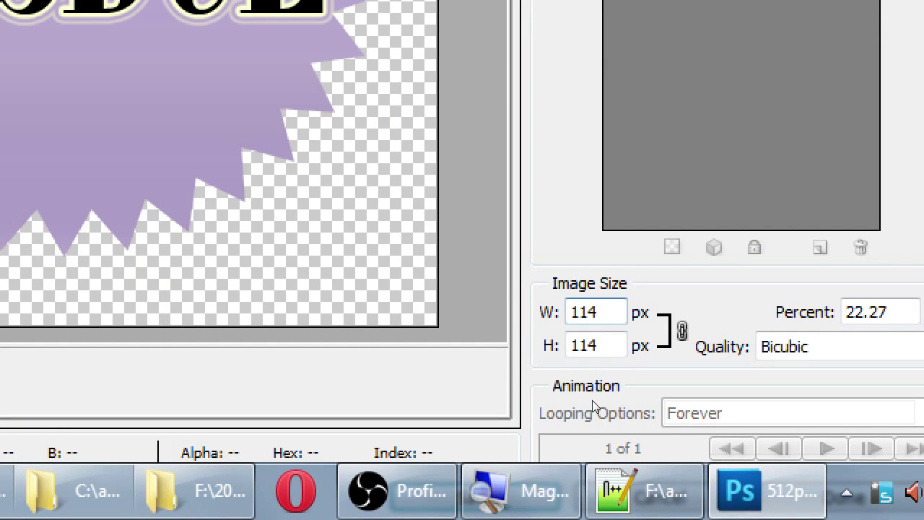
key(Tab)
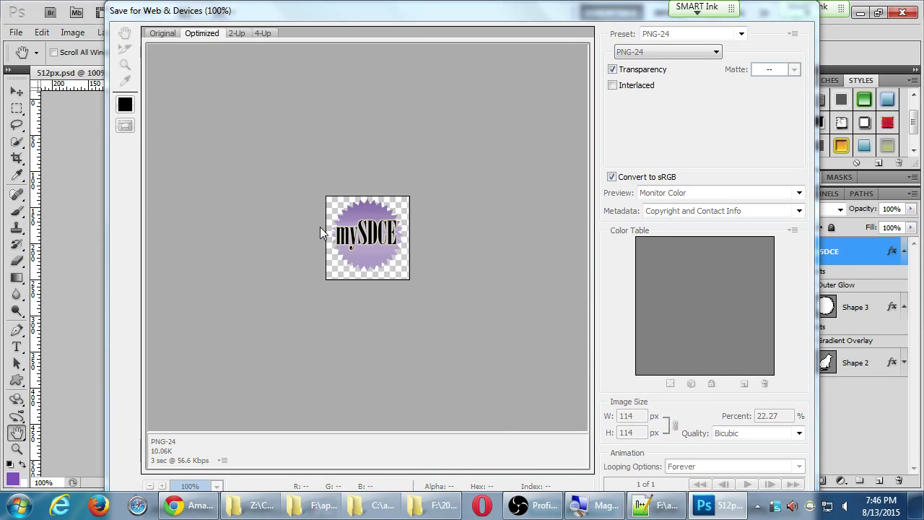
- Start saving the resized icon and change its file name to 112px.png
key(Return)
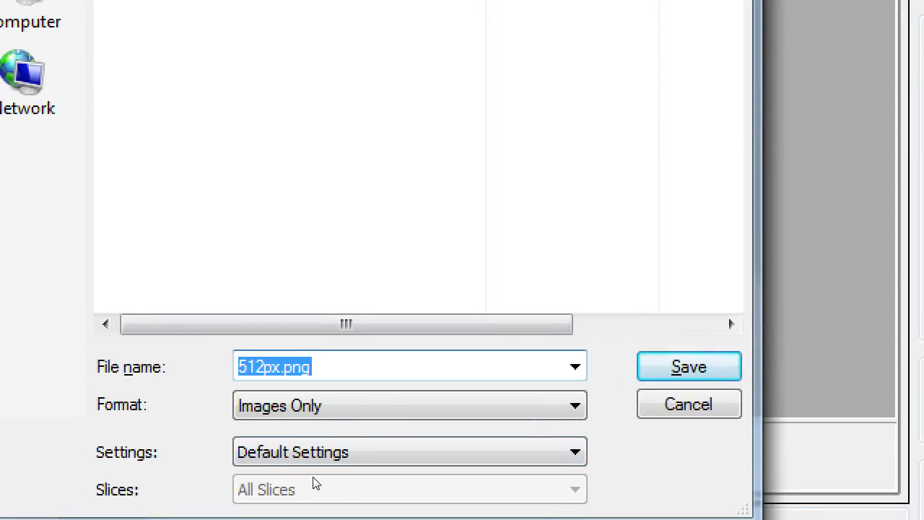
key(Right)
key(Left)
key(Left)
key(Left)
key(Left)
key(Left)
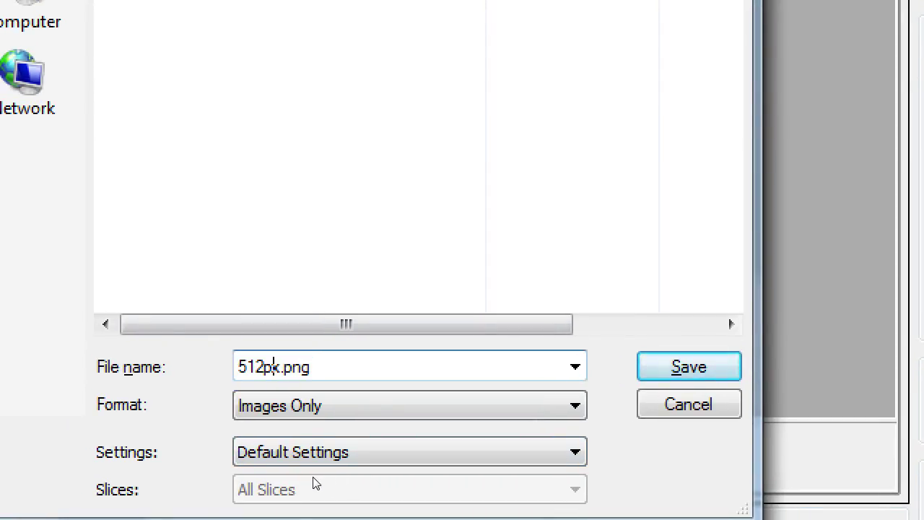
key(Left)
key(Left)
key(Left)
key(shift+Left)
text(1)
key(ctrl+a)
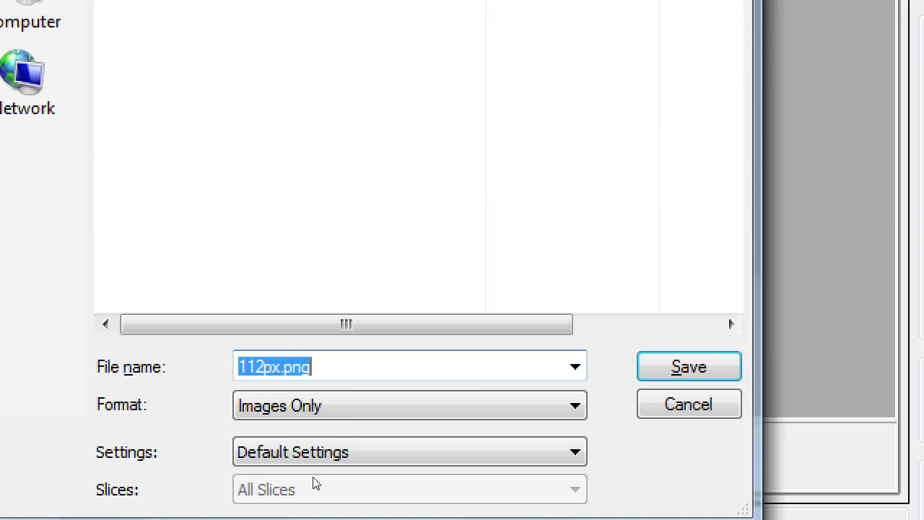
- Check the small icon's required size on the Amazon page in Chrome, and save the resized image from Photoshop as 114px.png
key(alt+Tab)
key(alt+Tab)
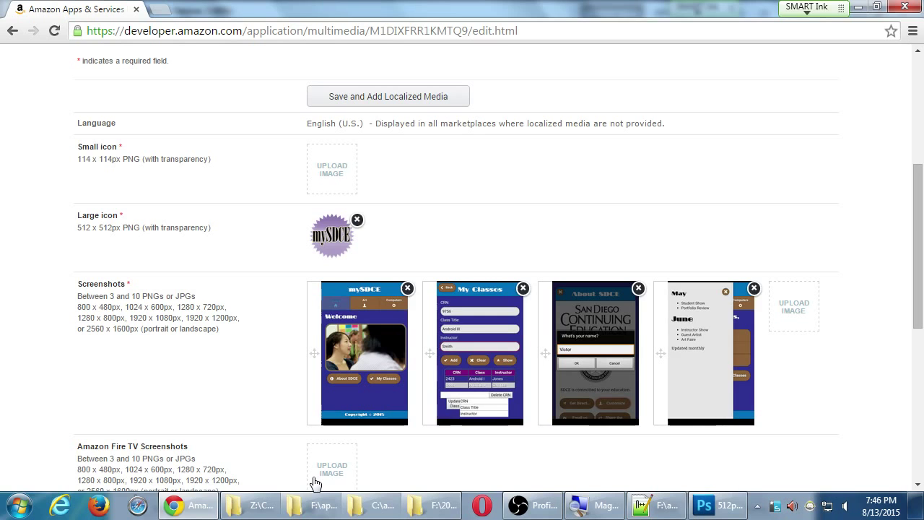
key(alt+Tab)
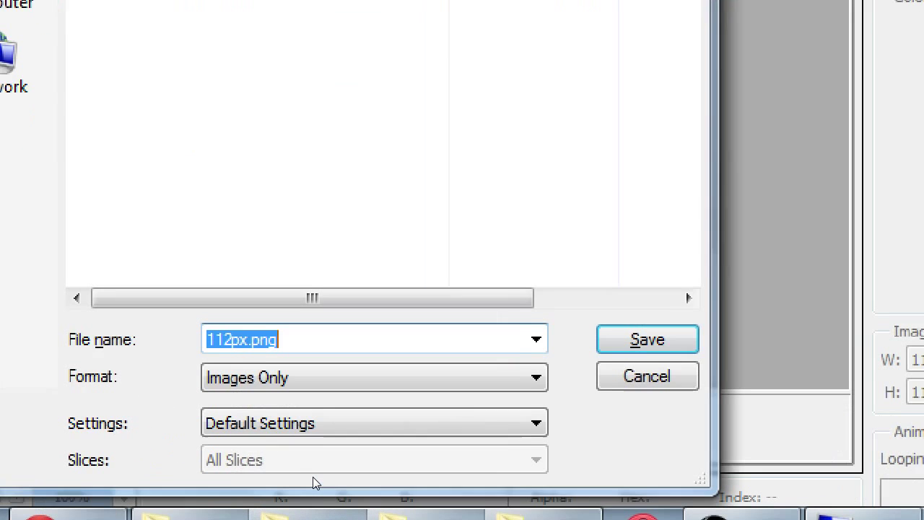
key(Right)
key(Left)
key(Left)
key(Left)
key(Left)
key(Left)
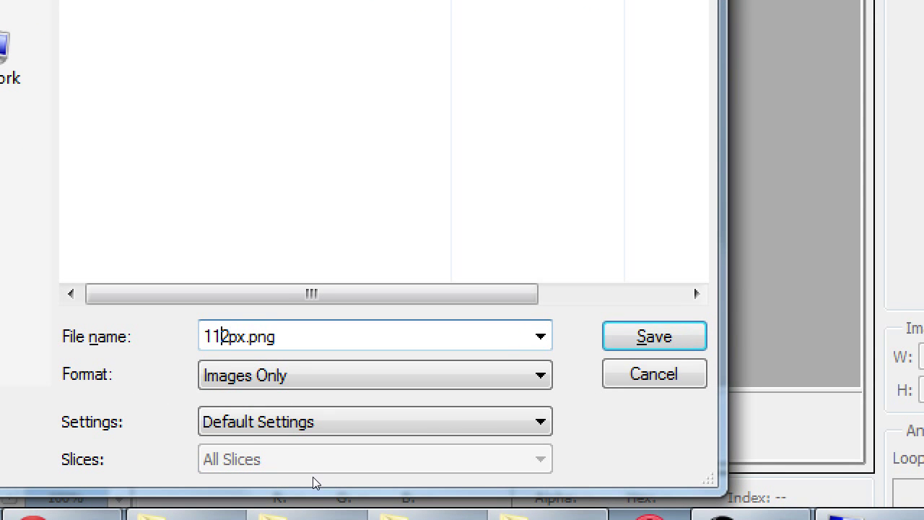
key(Delete)
text(4)
key(Return)
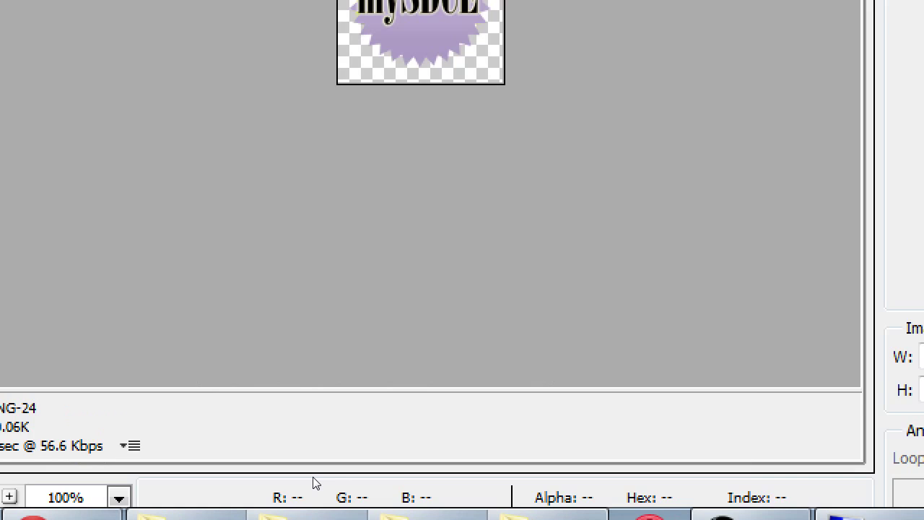
- Switch to the Amazon developer page in Chrome and upload 114px.png as the small icon
key(alt+Tab)
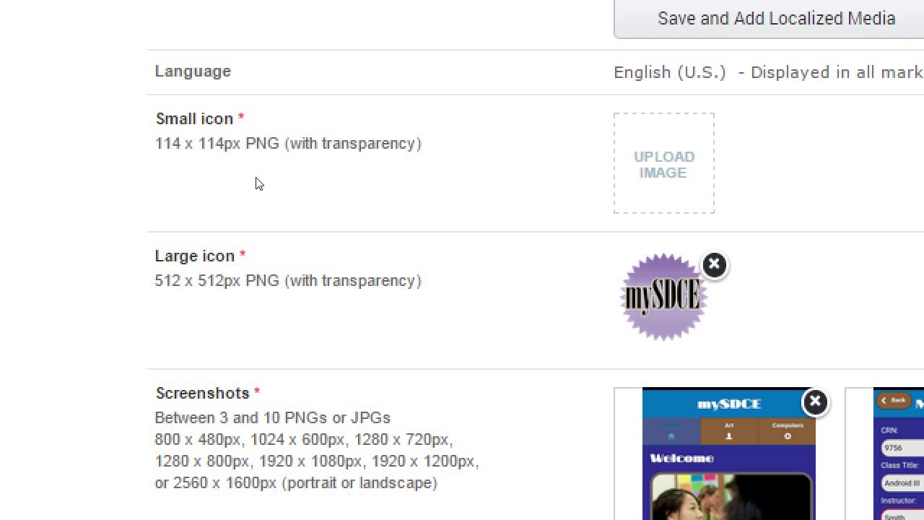
click(331, 181)
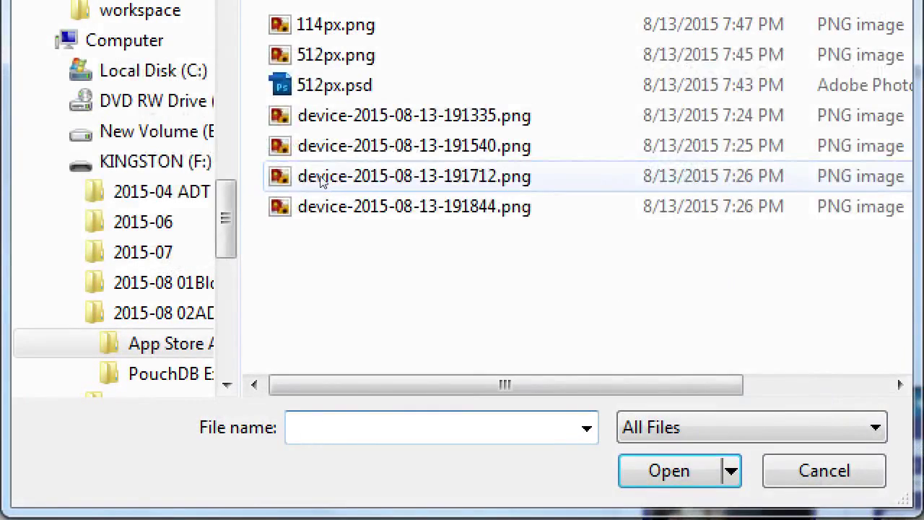
key(shift+Tab)
key(Tab)
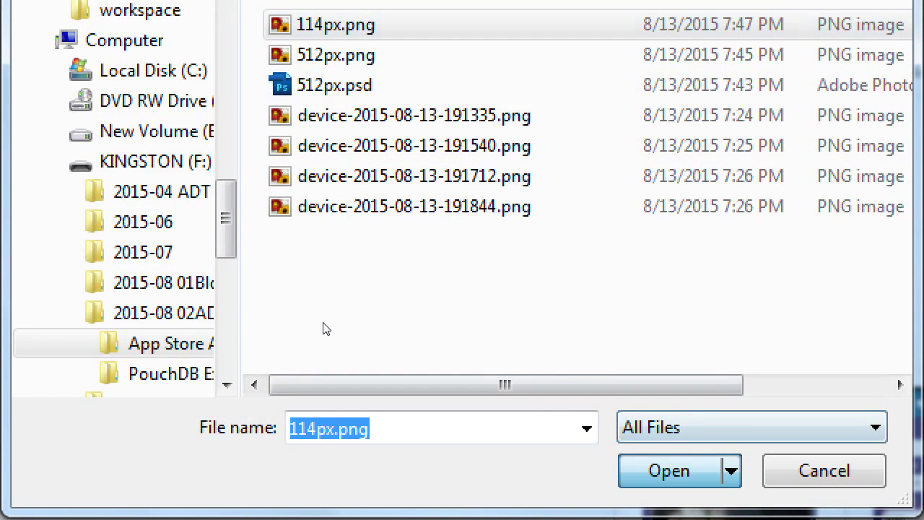
key(Return)
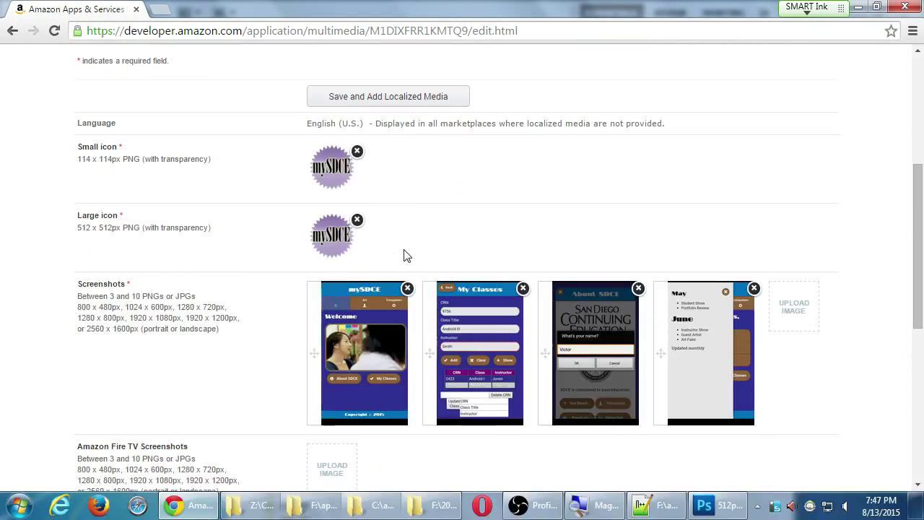
- Check the promotional image requirements on the Amazon page and switch back to Photoshop
scroll(405, 255, down, 3)
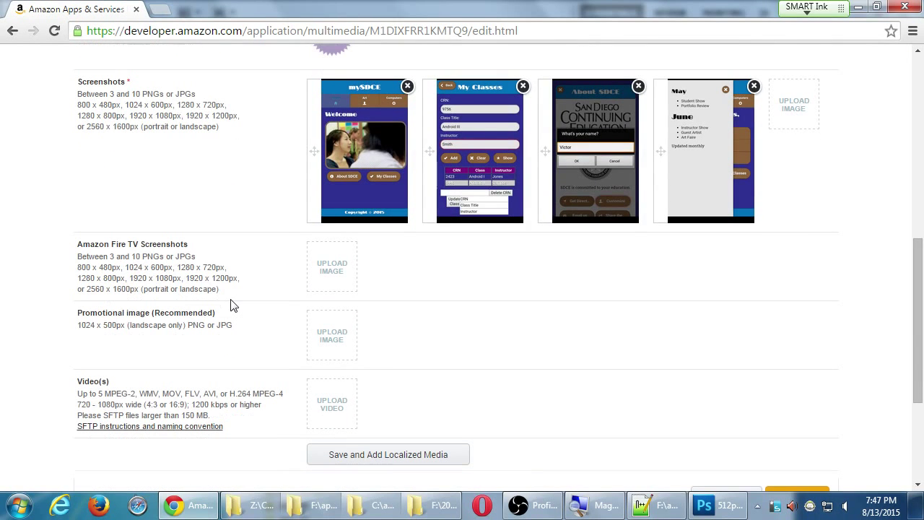
scroll(231, 305, down, 1)
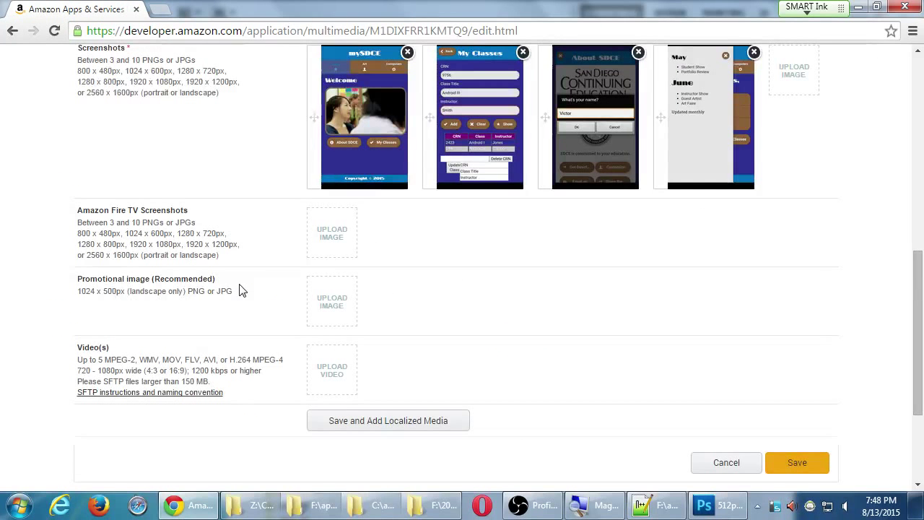
click(704, 505)
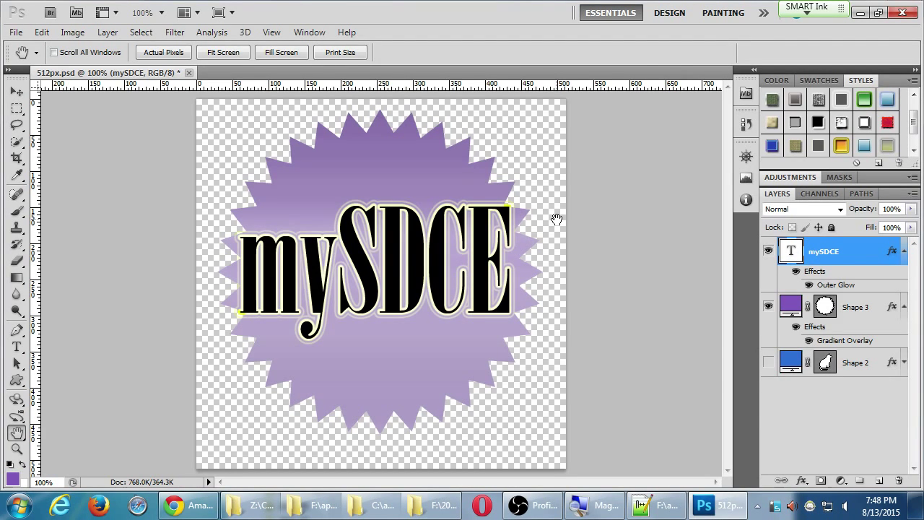
- Recheck the promotional image size on the Amazon page in Chrome and return to Photoshop
key(ctrl)
key(alt+Tab)
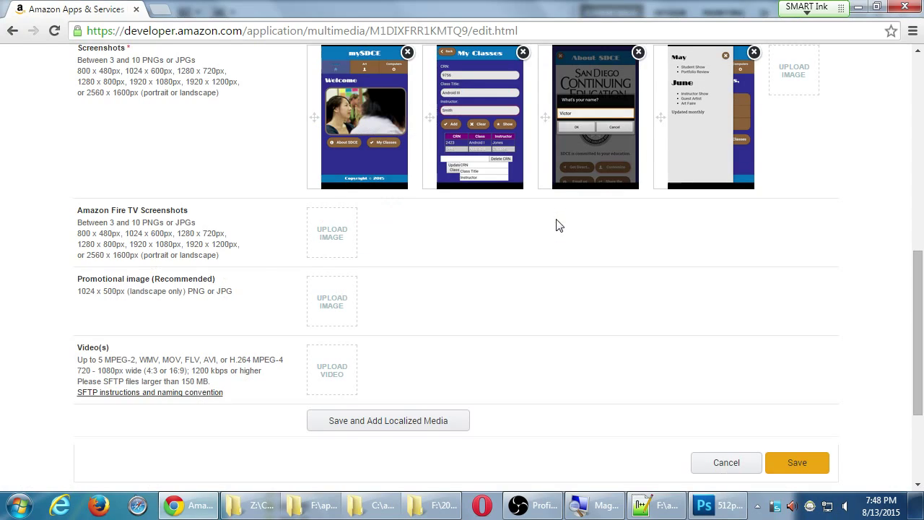
key(alt+Tab)
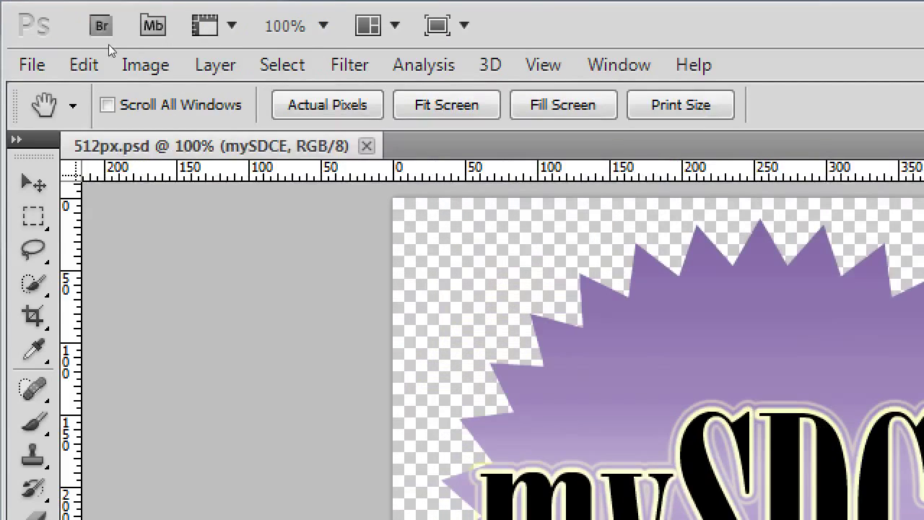
- Start duplicating the 512px.psd image and enter 1024x768 as the name of the copy
key(alt+i)
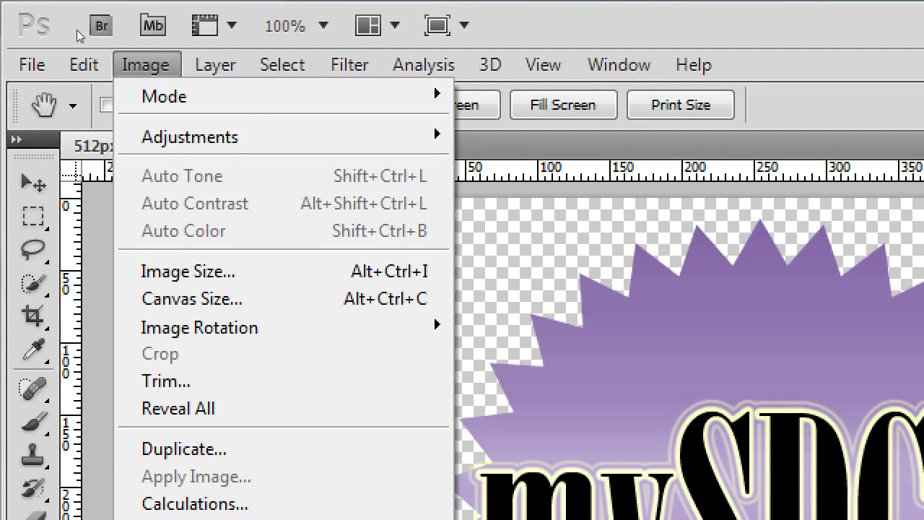
key(Down)
key(Down)
key(Down)
key(Down)
key(Down)
key(Down)
key(Down)
key(Down)
key(Down)
key(Down)
key(Down)
key(Down)
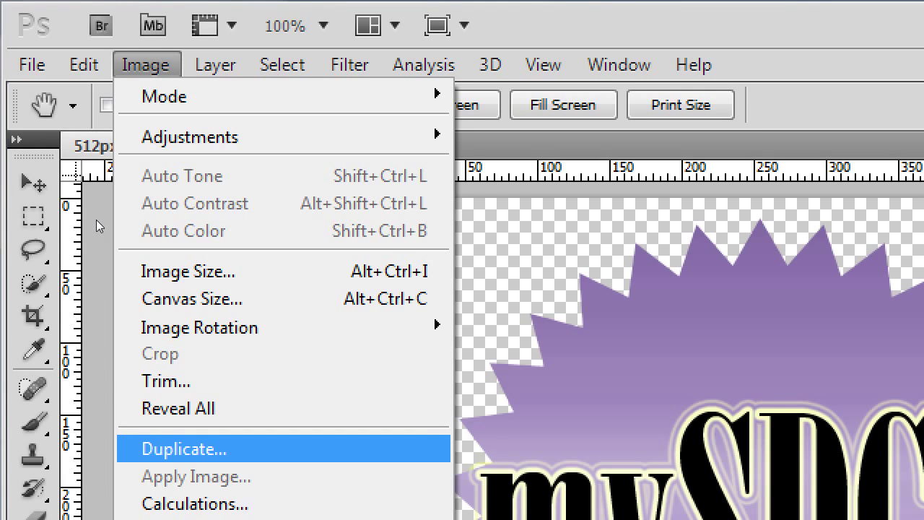
key(Return)
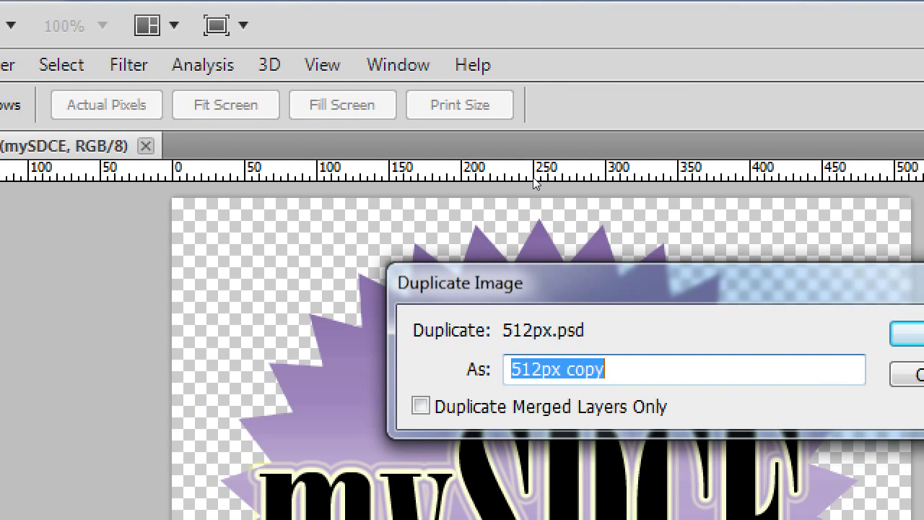
text(10)
key(shift+F10)
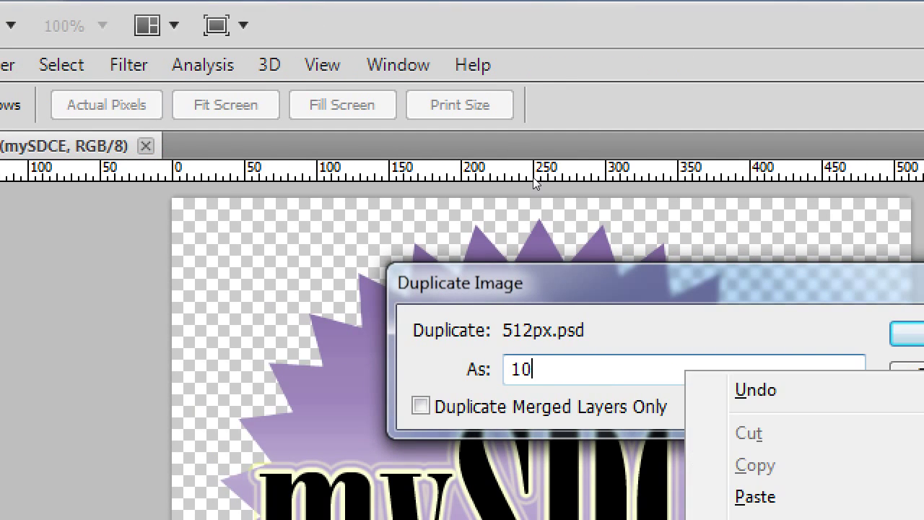
key(Escape)
text(024)
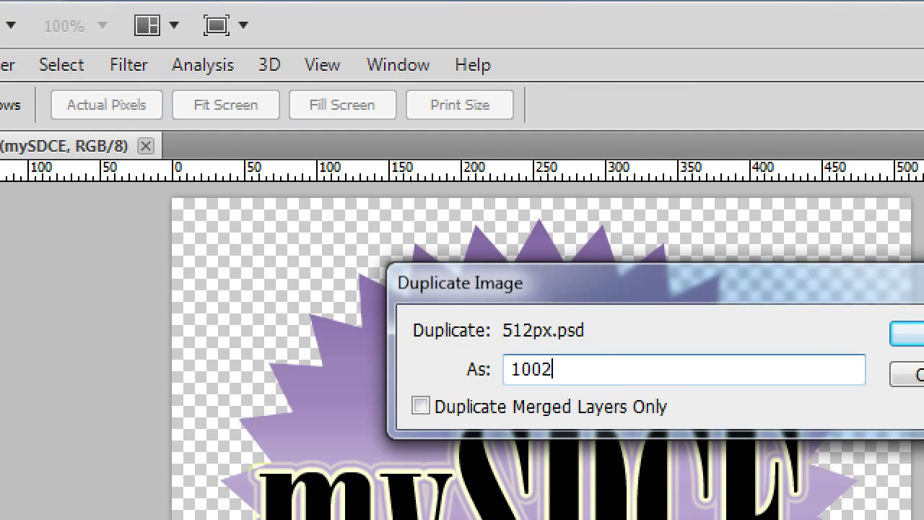
key(BackSpace)
key(BackSpace)
key(BackSpace)
text(24x768)
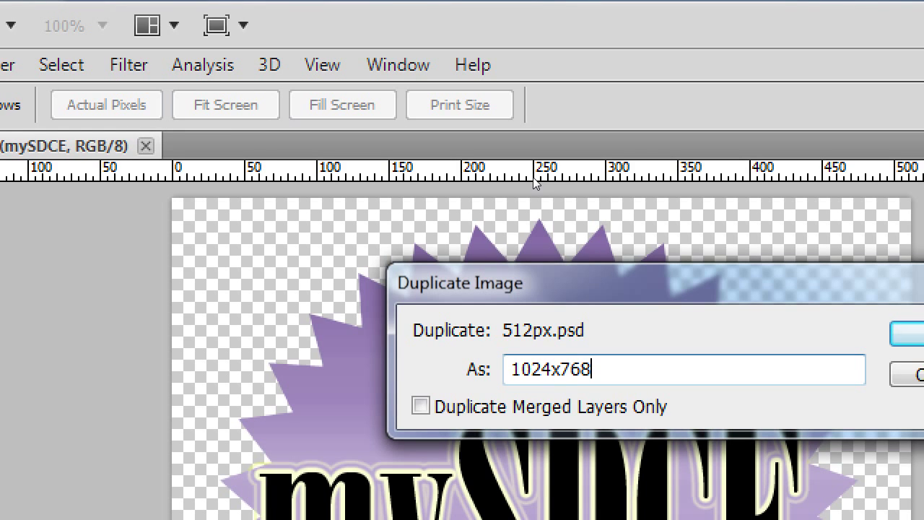
- Verify the required promotional image dimensions on the Amazon page in Chrome and return to the Photoshop duplicate settings
key(alt+Tab)
key(alt+Tab)
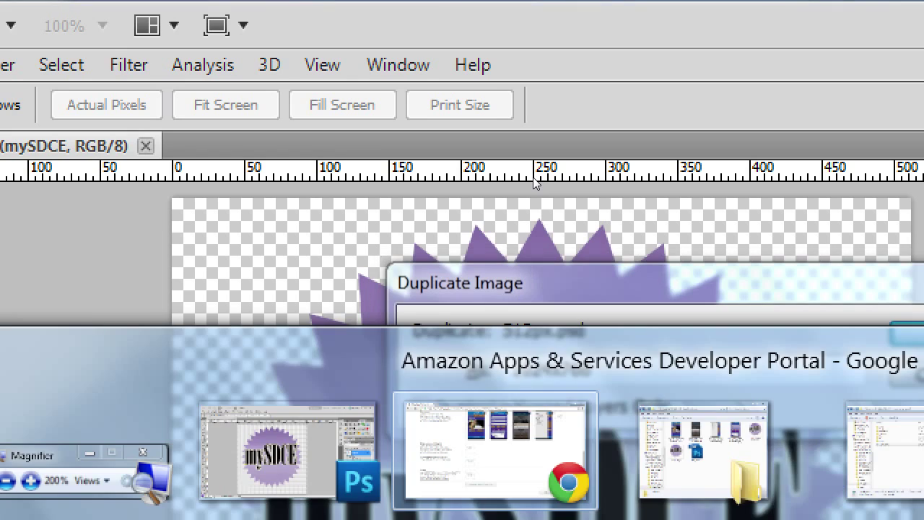
key(alt+Tab)
key(alt+shift+Tab)
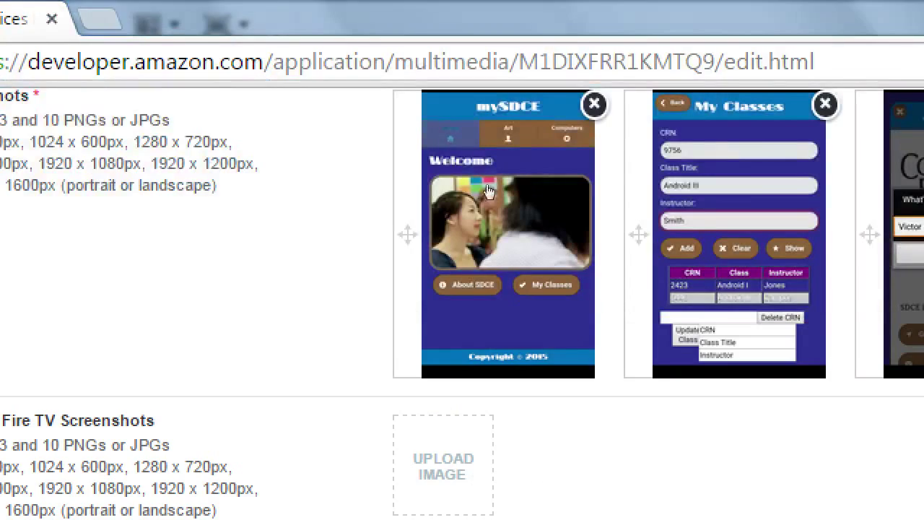
scroll(119, 272, down, 4)
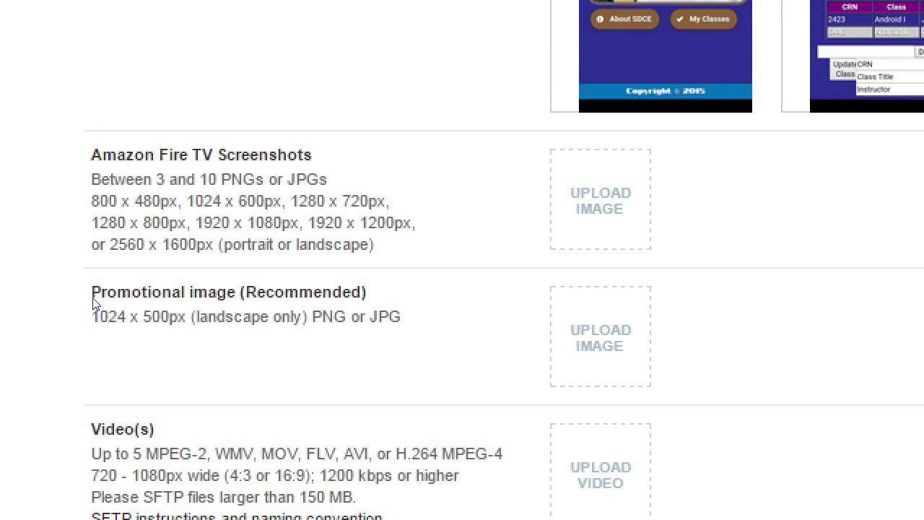
key(alt+Tab)
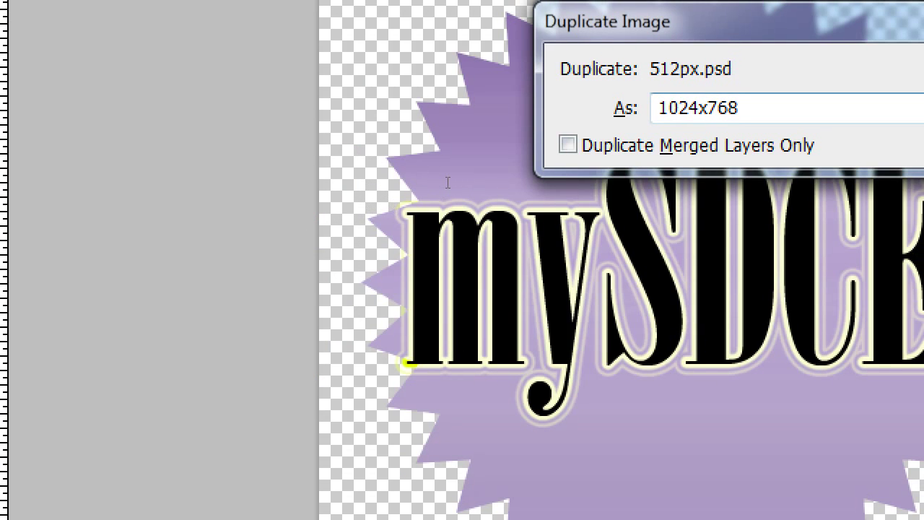
- Correct the duplicate's name to 1024x500 and create the copy
key(BackSpace)
key(BackSpace)
key(BackSpace)
text(500)
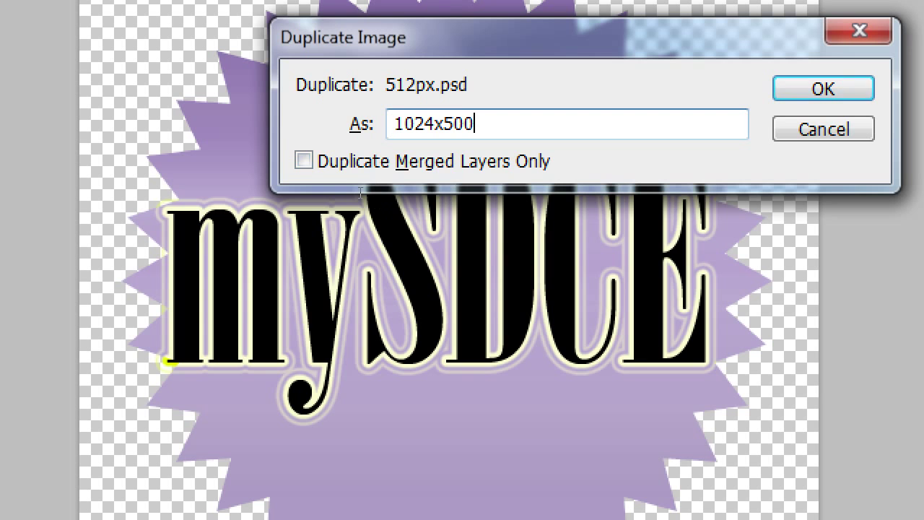
key(Return)
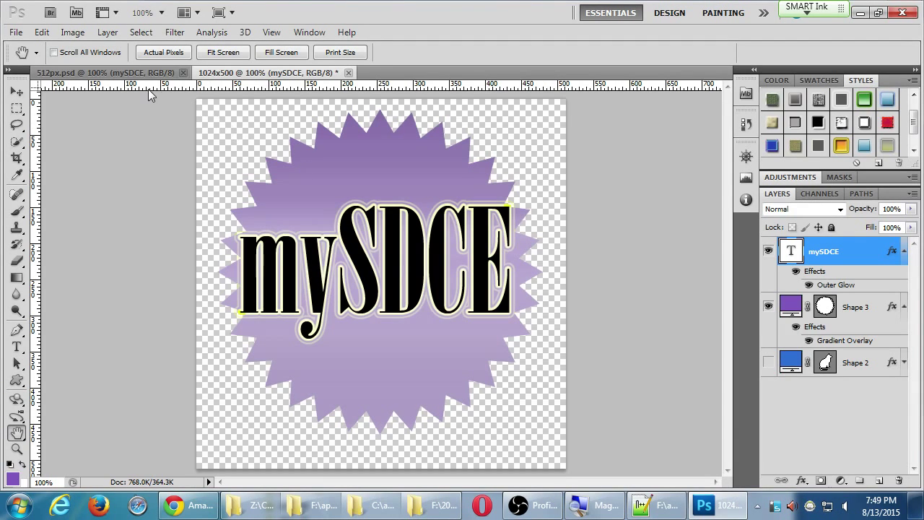
- Resize the copy's canvas to 1024 by 500 pixels with the centre anchor, accepting the clipping
click(80, 36)
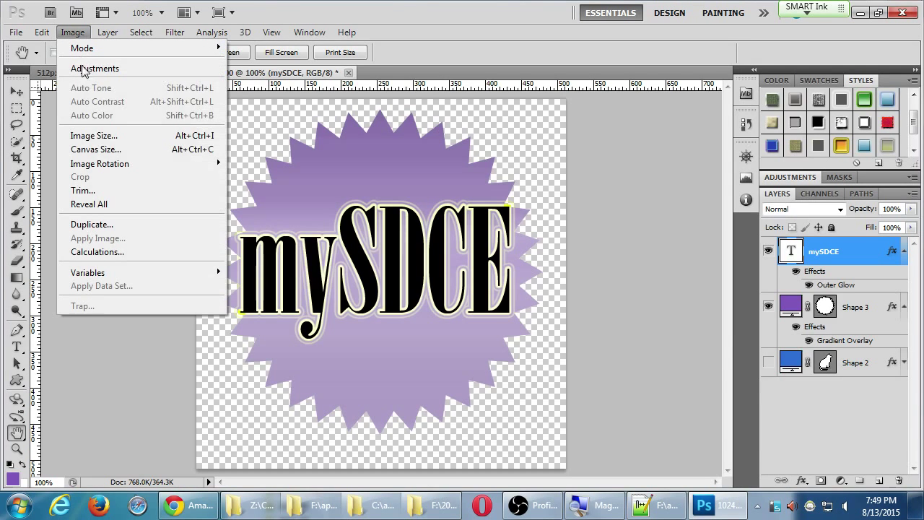
click(119, 148)
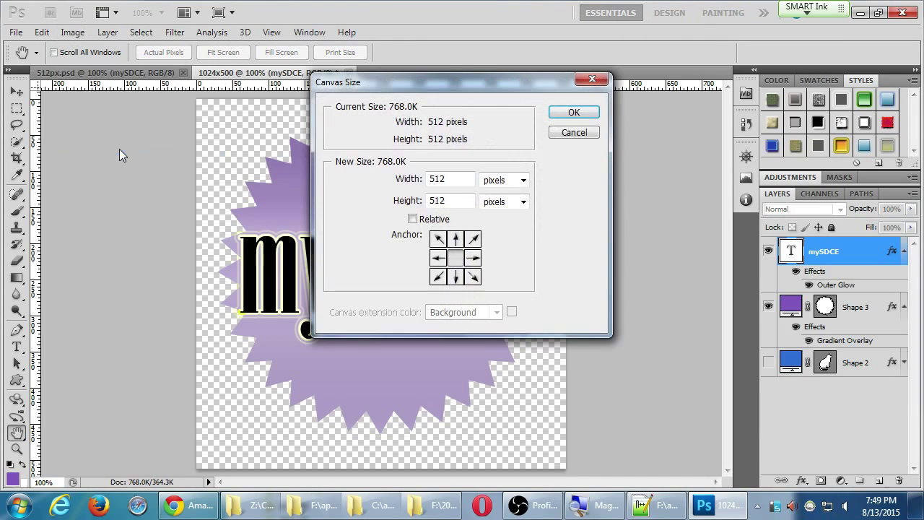
double_click(442, 184)
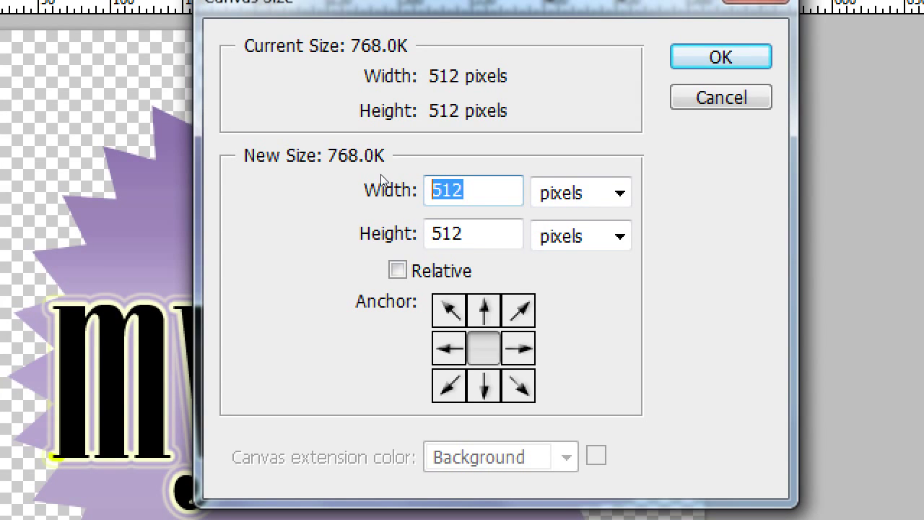
text(1024)
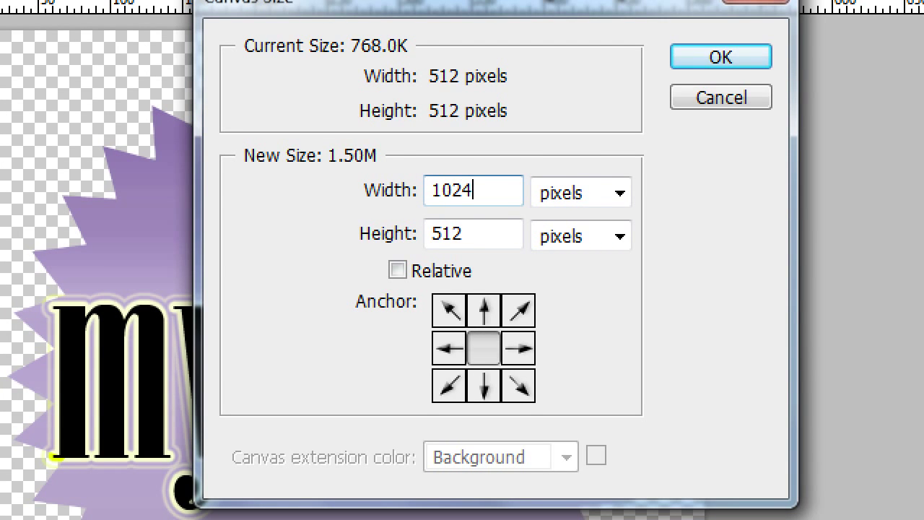
key(Tab)
text(500)
key(Return)
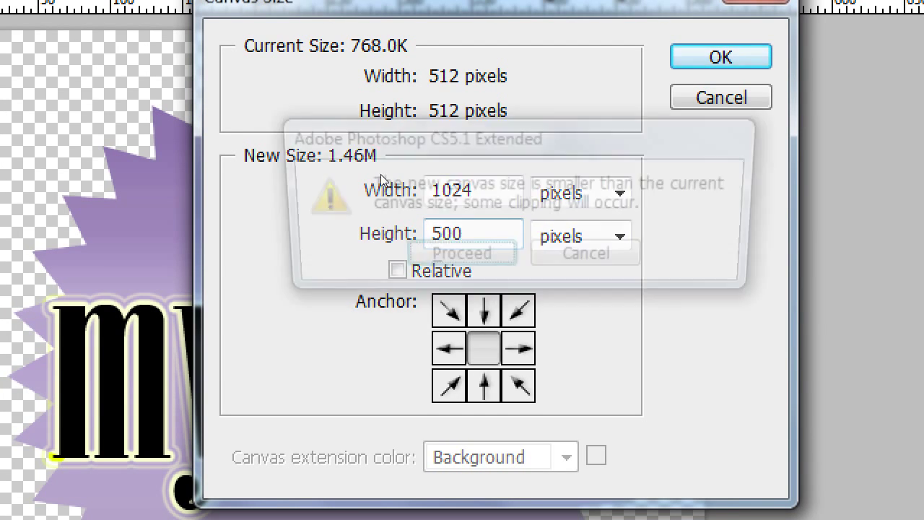
key(Return)
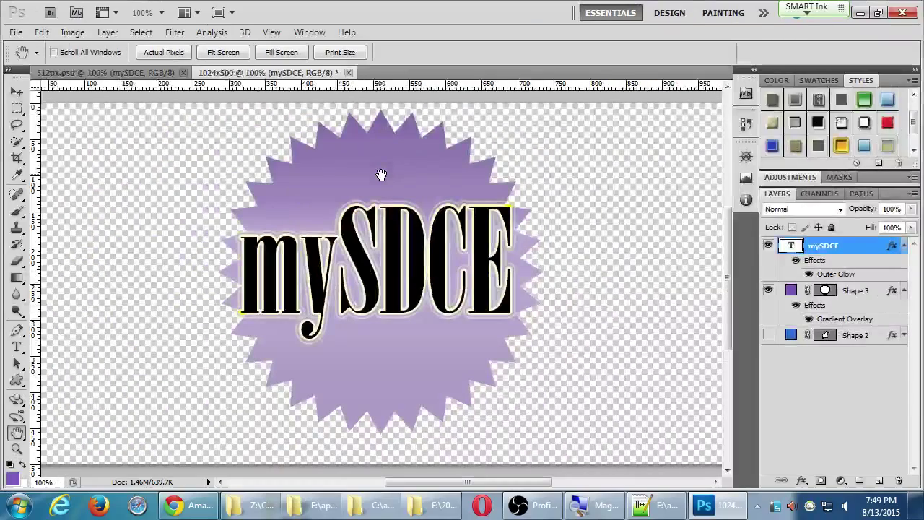
- Select the mySDCE text and Shape 3 layers together and move the badge to the left part of the canvas
key(ctrl+minus)
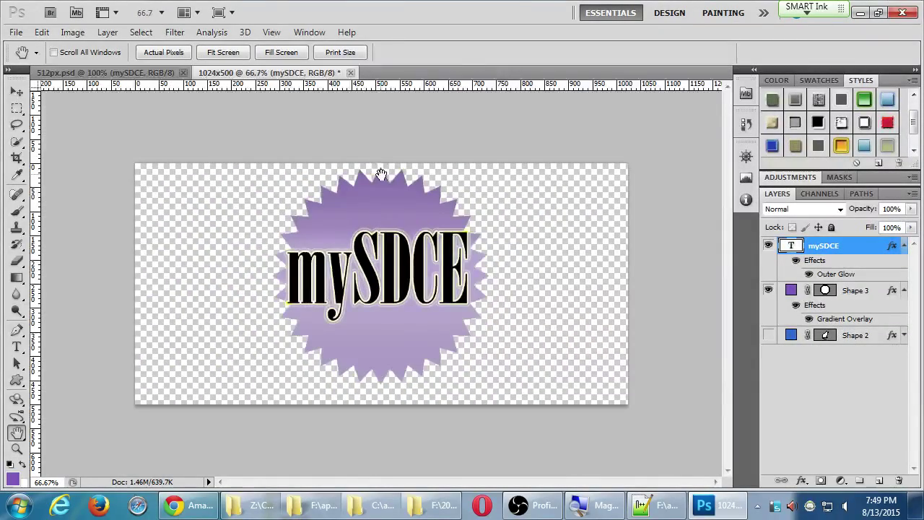
shift+click(863, 291)
key(v)
drag(378, 294, 337, 304)
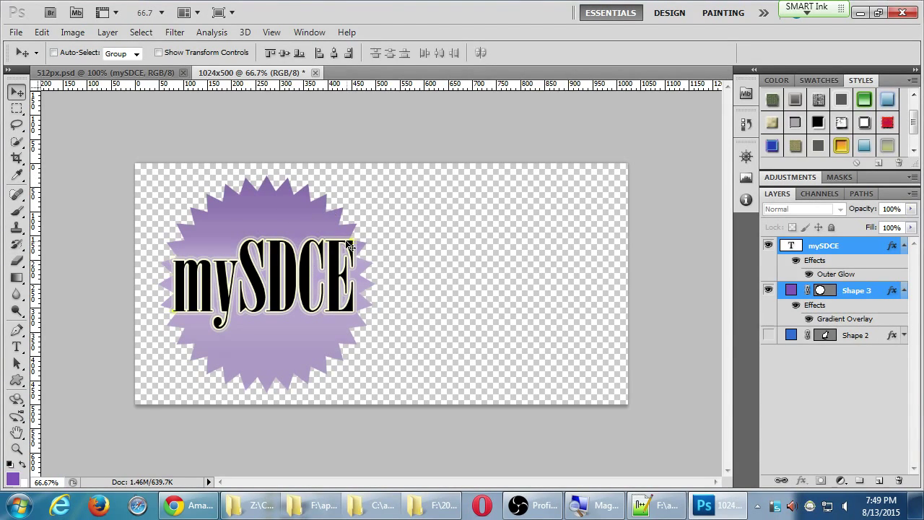
- Select the Shape 3 layer and set the Type tool to Arial with right-aligned text
key(t)
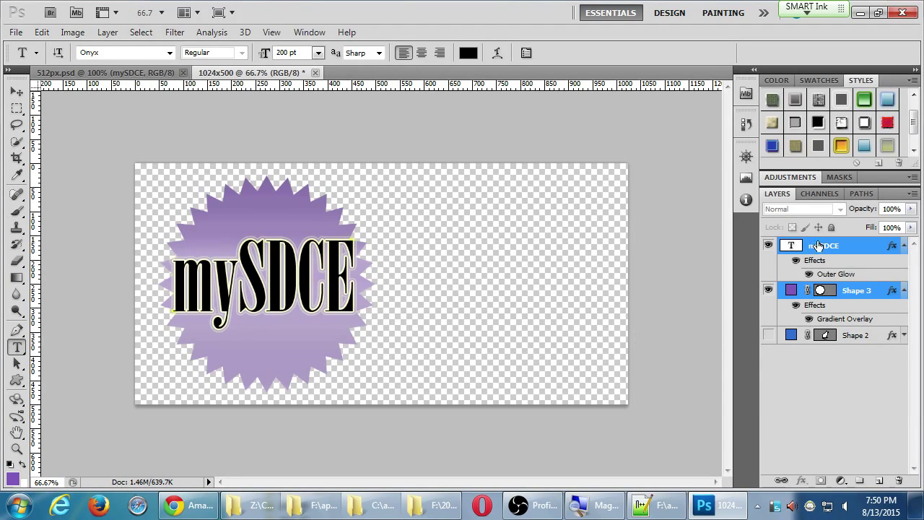
click(864, 335)
click(861, 293)
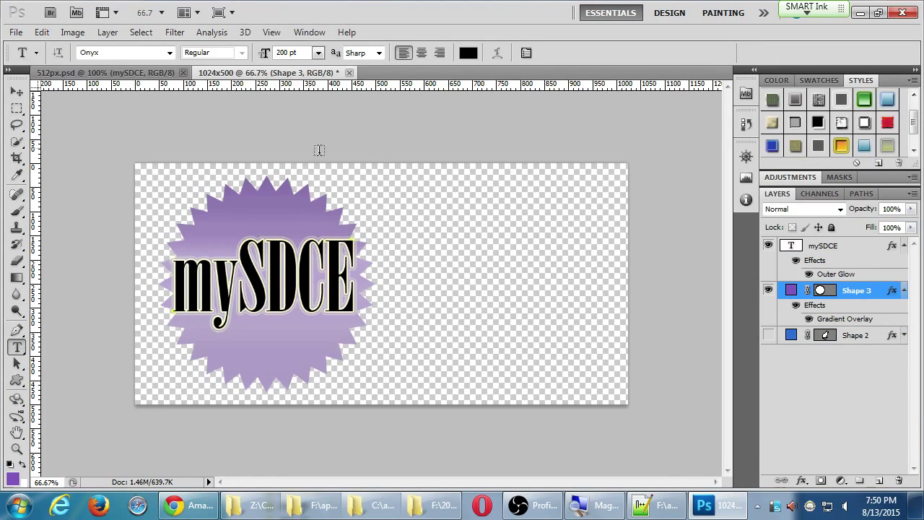
click(148, 56)
text(Ar)
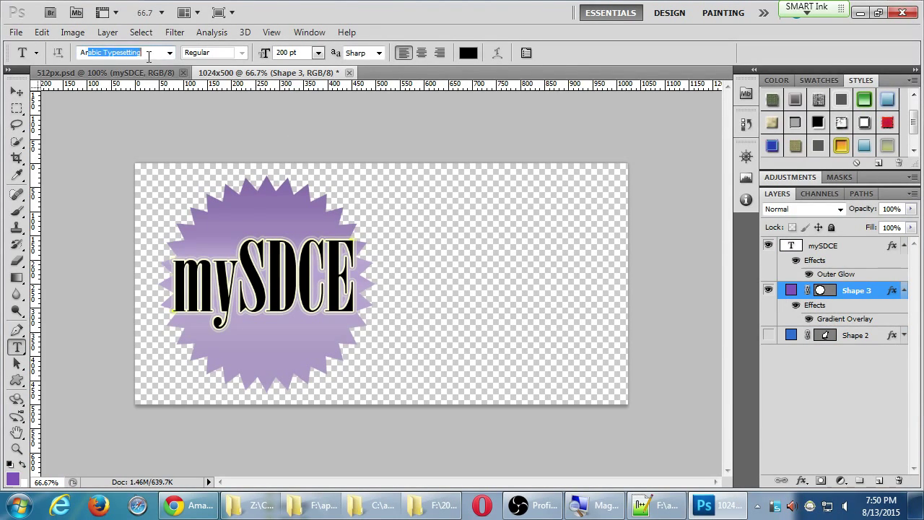
text(ial)
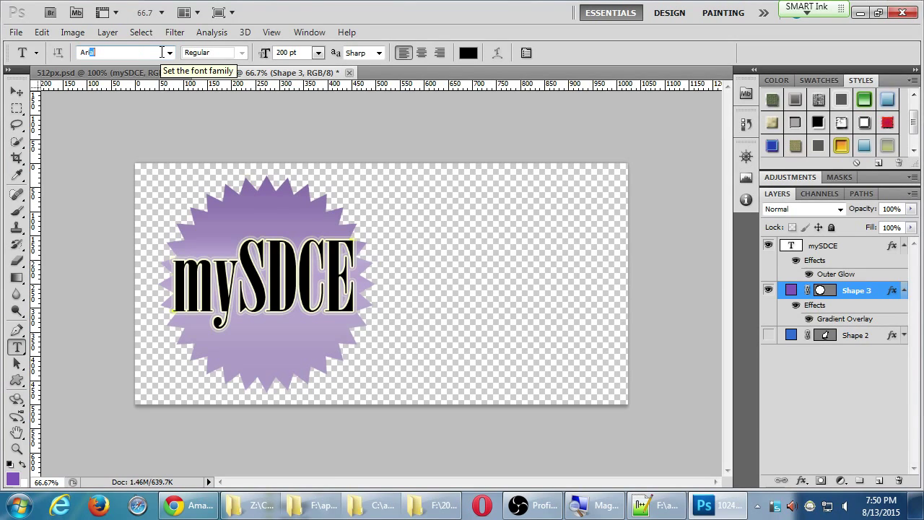
key(Tab)
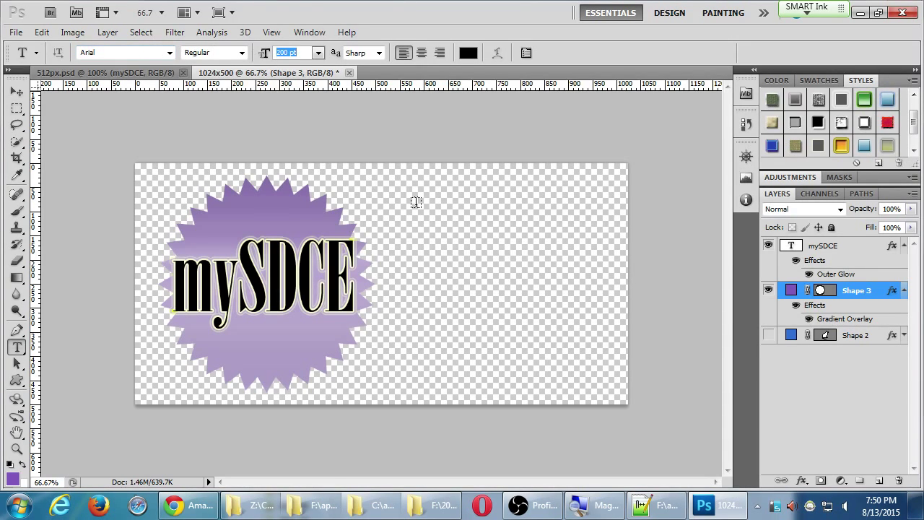
click(440, 53)
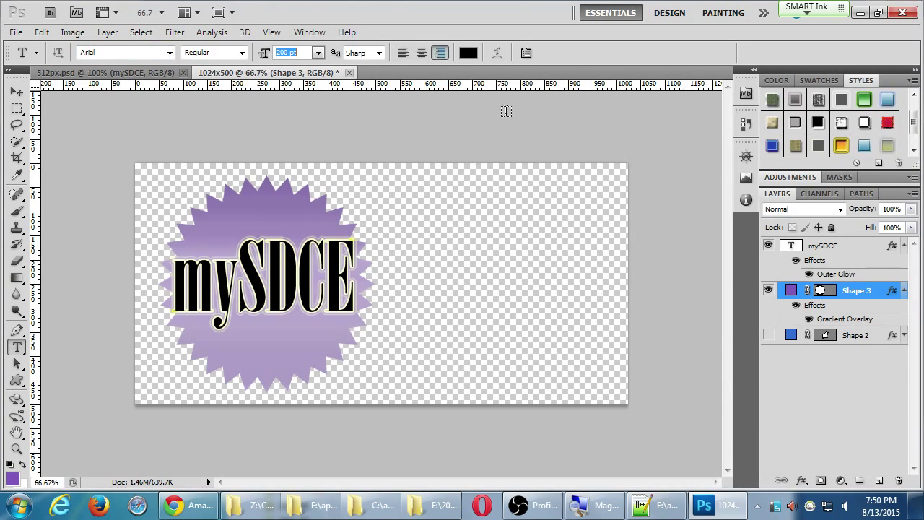
- Add the placeholder text "asdffsa" above the Shape 3 layer and move it down toward the canvas's right edge
click(568, 198)
text(asdffsa)
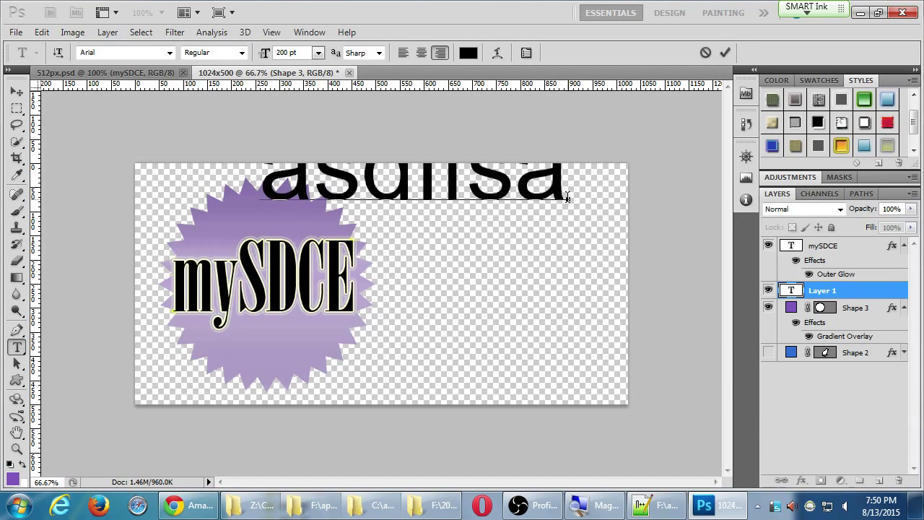
key(ctrl+Return)
drag(582, 230, 626, 291)
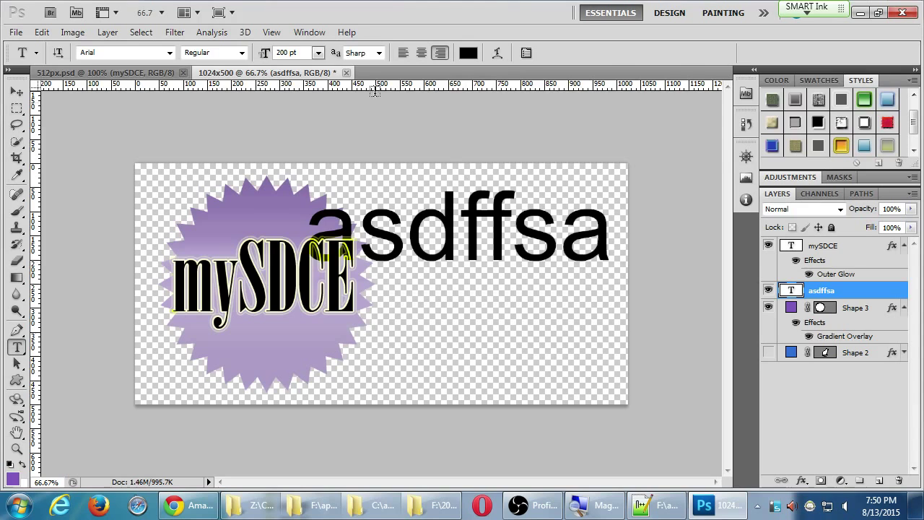
- Try 48 pt and 60 pt for the placeholder text, and set its font size to 72 pt
click(318, 53)
click(317, 265)
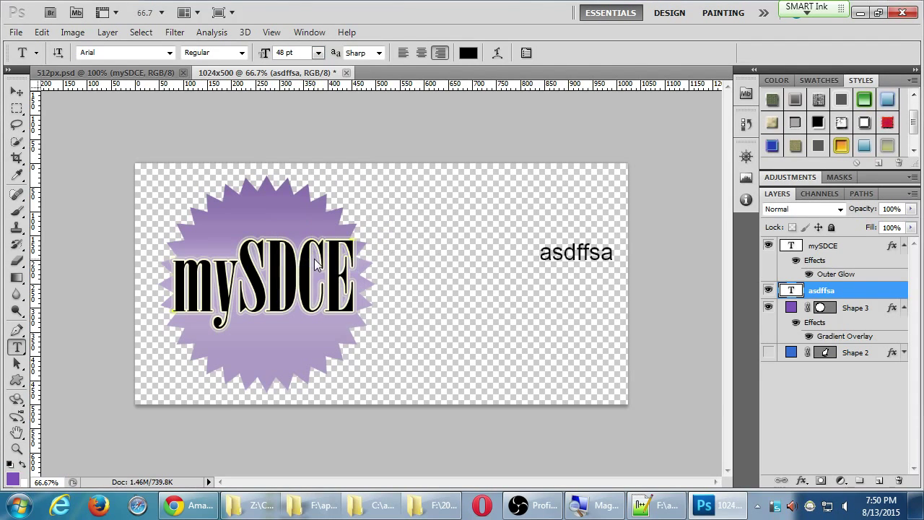
click(317, 52)
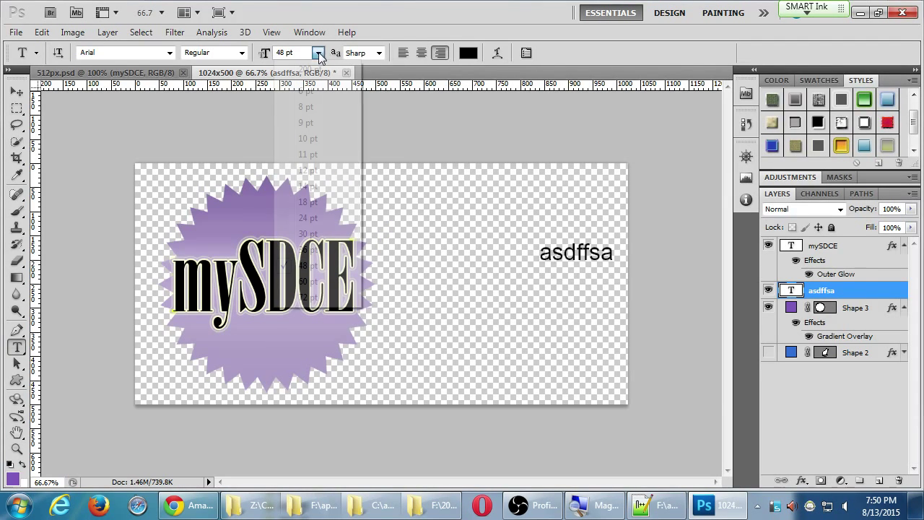
click(332, 281)
click(318, 53)
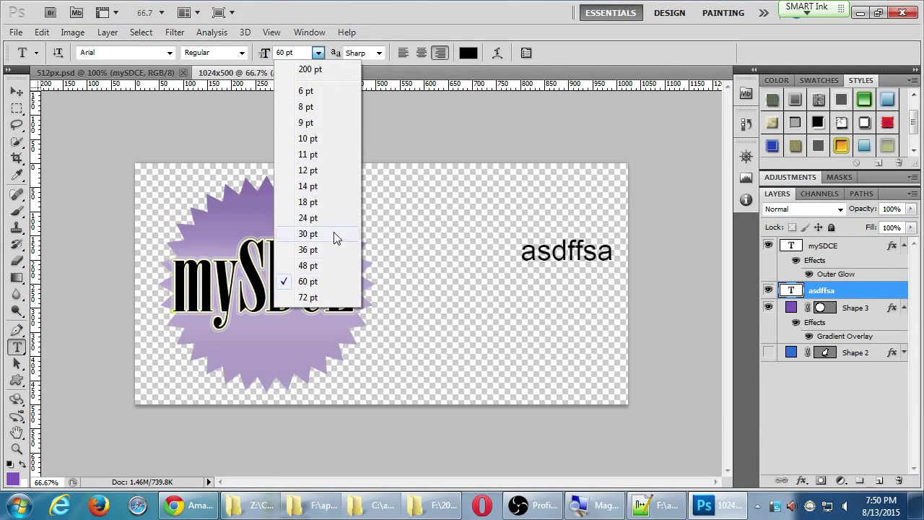
click(333, 299)
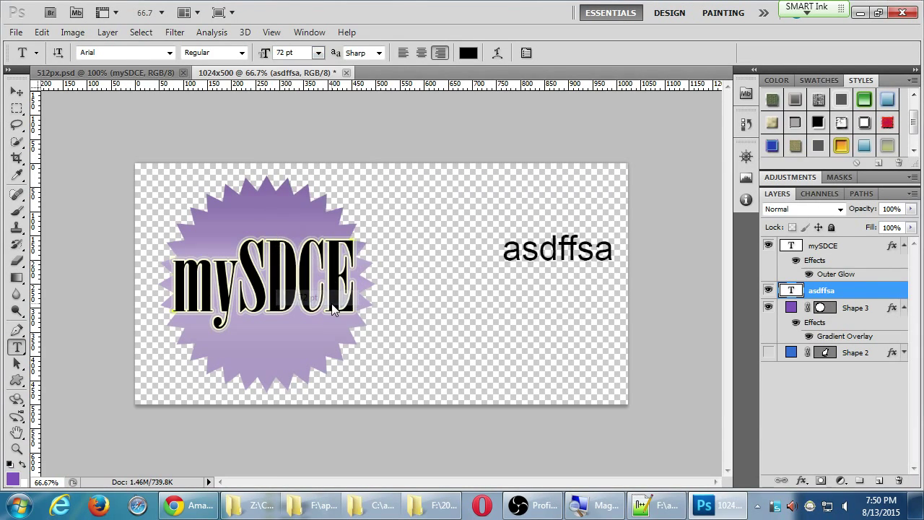
- Replace the placeholder text with "Want to get" and "a Free education?" on two lines
click(543, 251)
key(ctrl+a)
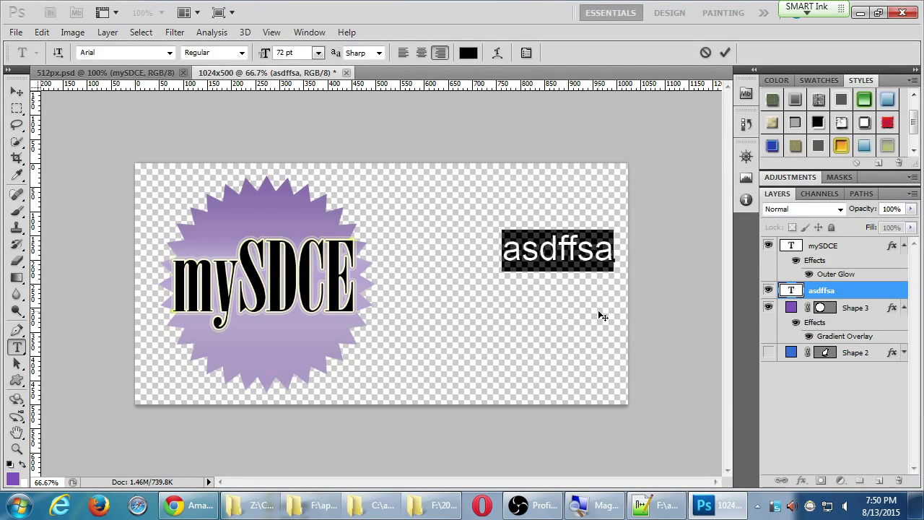
text(Want to)
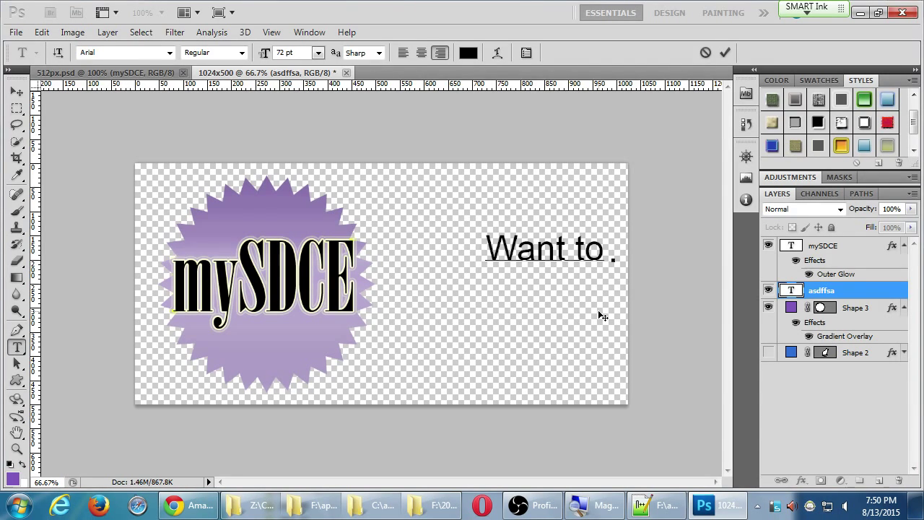
text(get a frew)
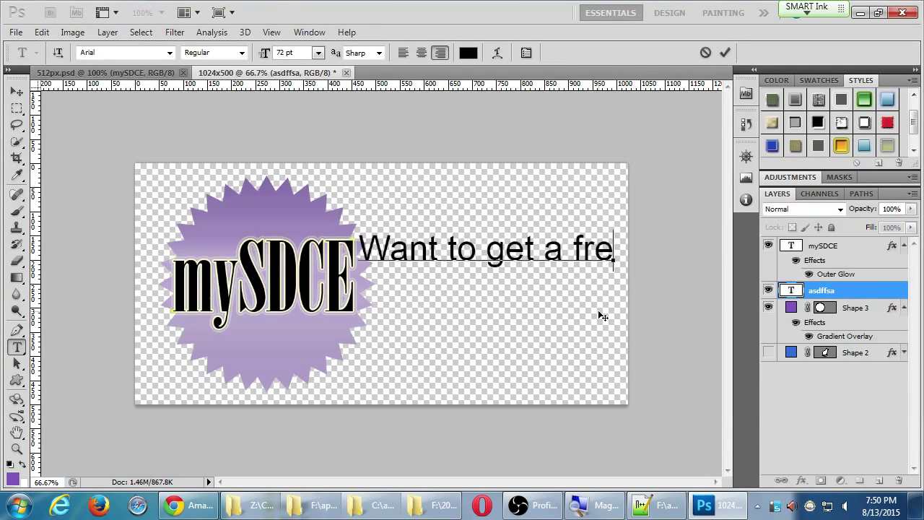
key(BackSpace)
key(BackSpace)
key(BackSpace)
key(BackSpace)
key(BackSpace)
key(BackSpace)
key(BackSpace)
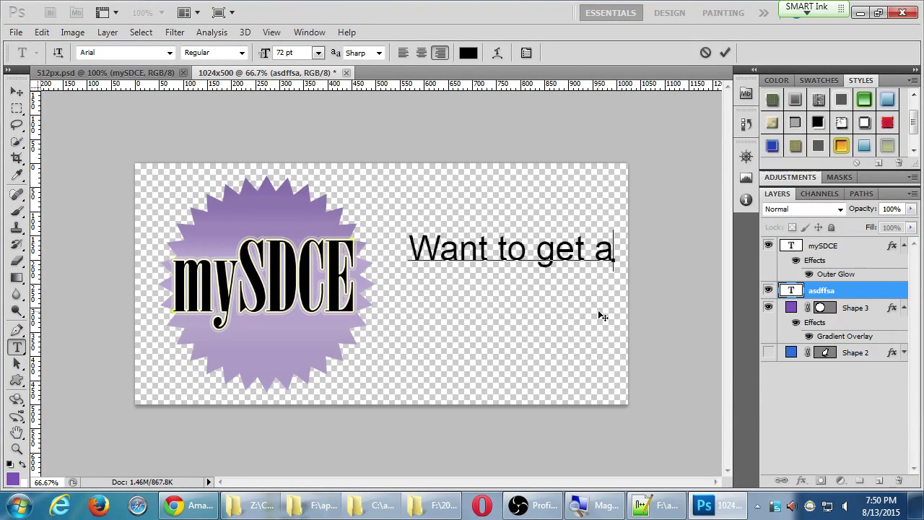
text(a F)
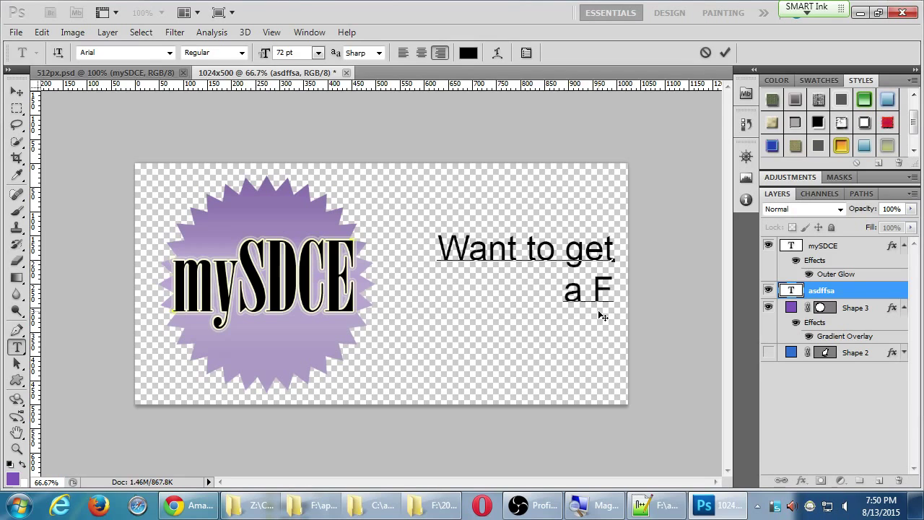
text(ree education?)
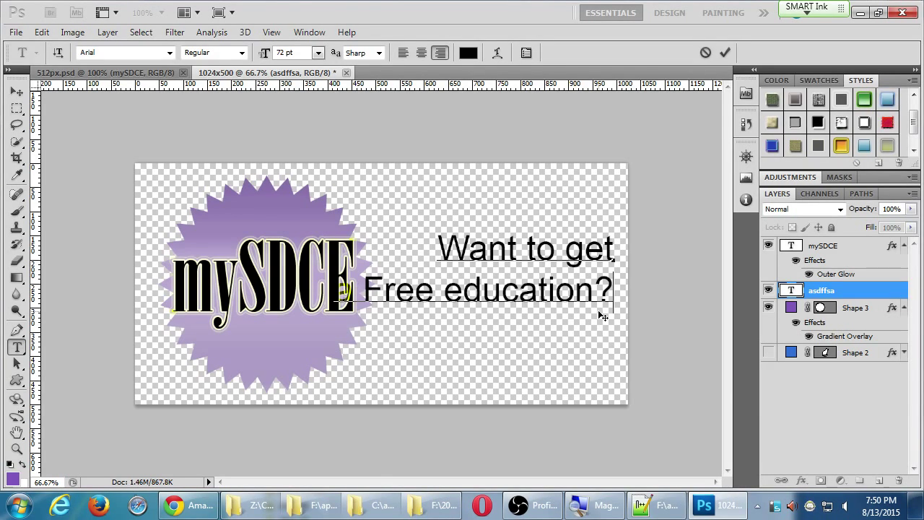
- Set the font size of the whole two-line headline to 60 pt
key(ctrl+a)
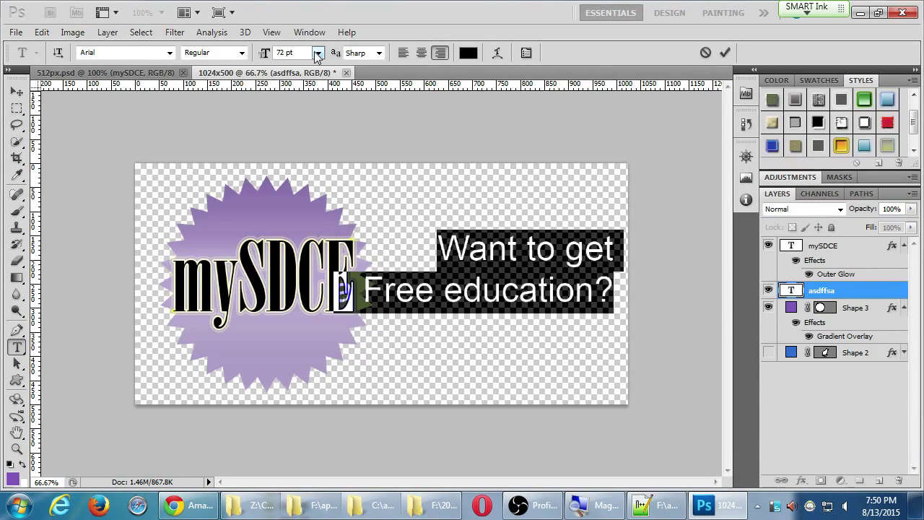
click(318, 53)
click(328, 280)
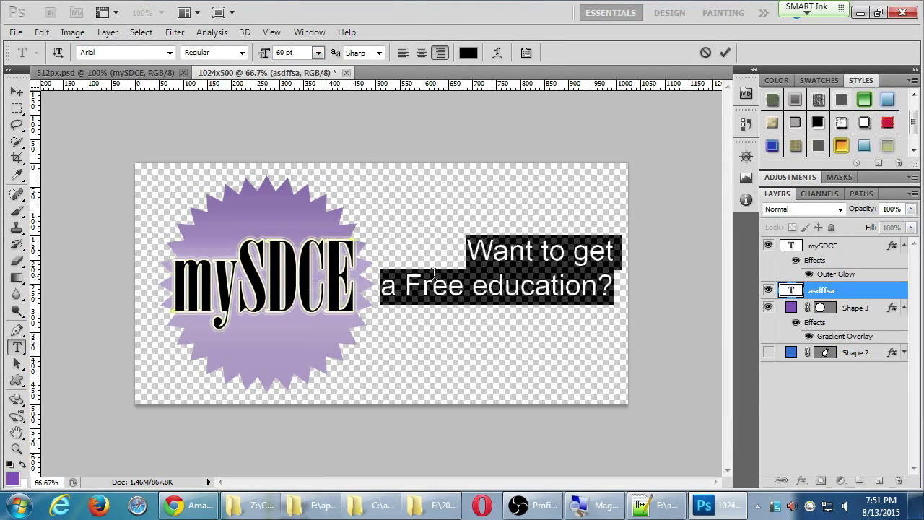
- Make the word "Free" in the headline bold and commit the text edit
click(434, 280)
drag(466, 286, 412, 289)
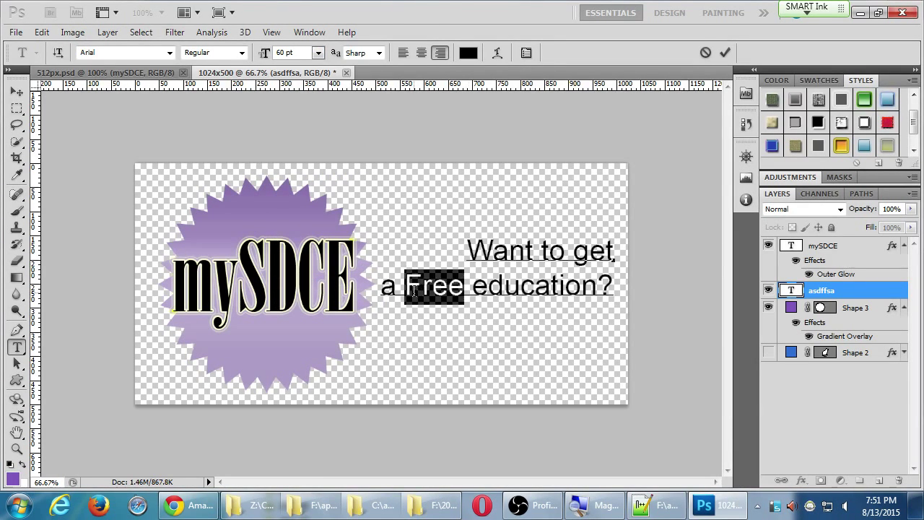
click(526, 52)
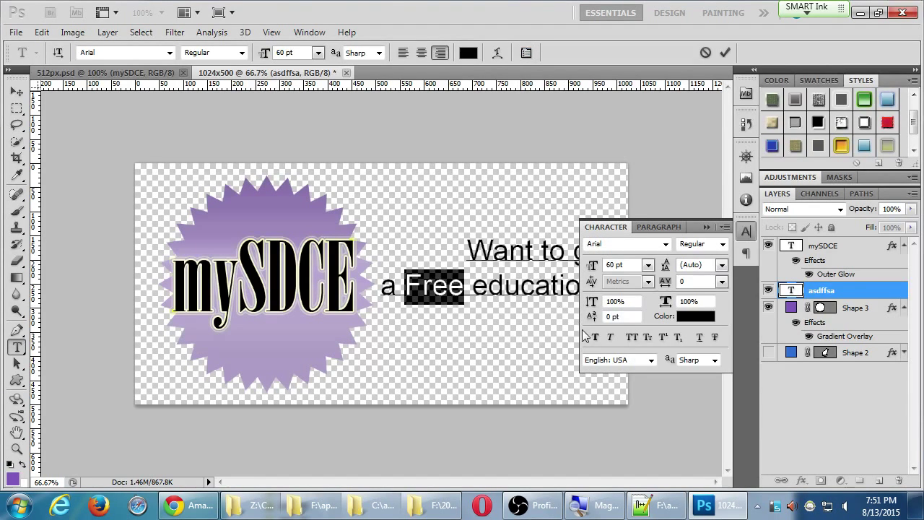
click(594, 337)
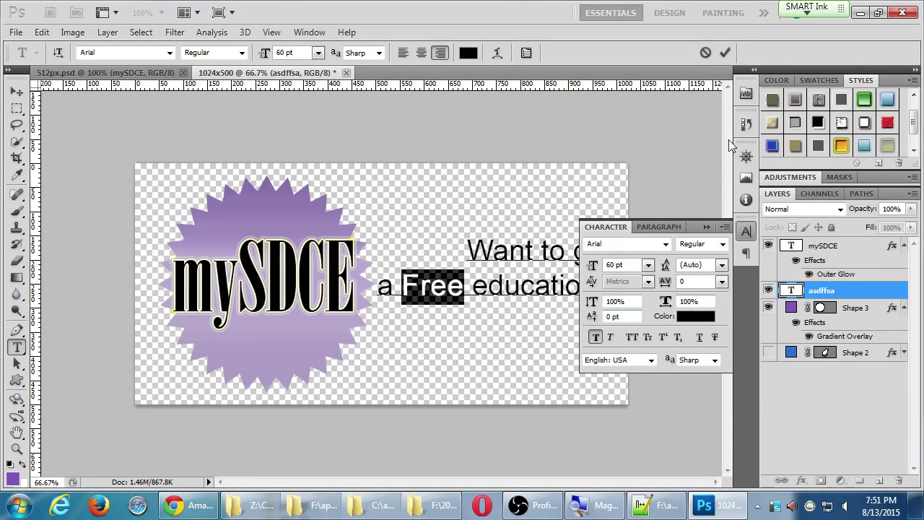
click(725, 53)
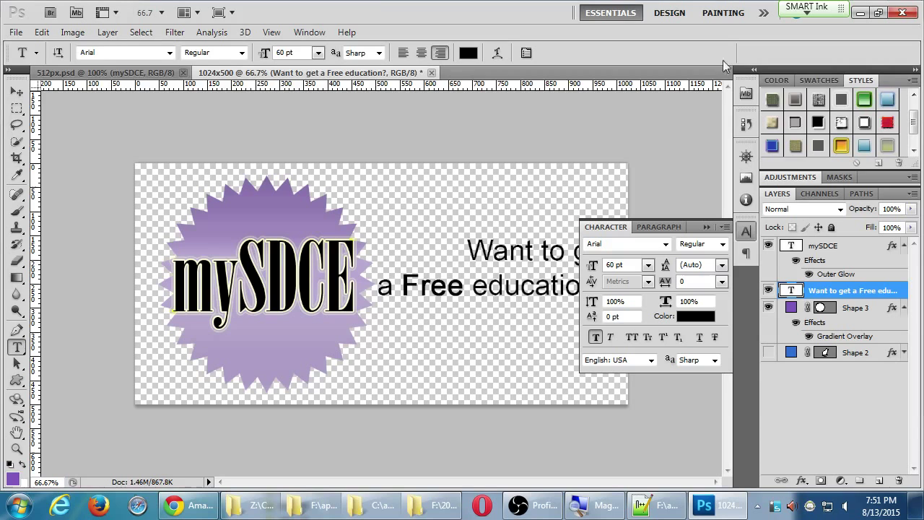
click(747, 231)
- Move the headline layer straight up into the upper part of the canvas
key(v)
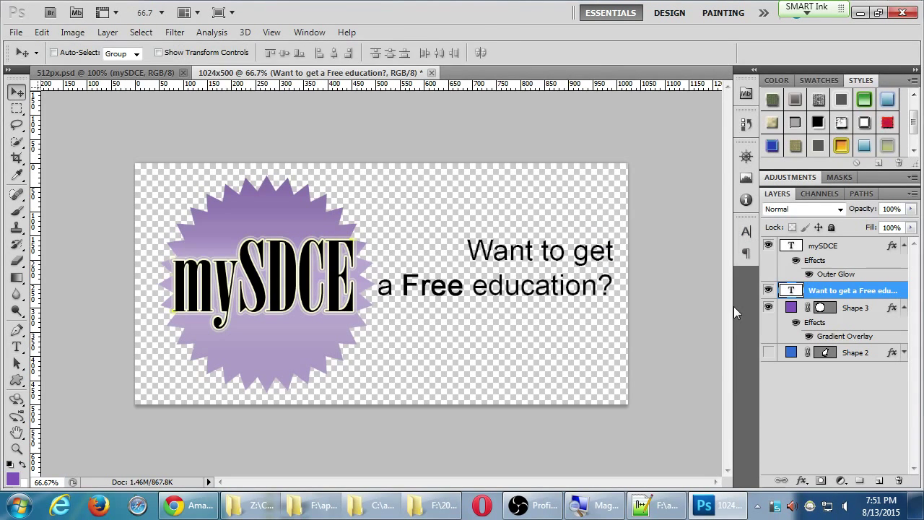
key(shift+Up)
key(shift+Up)
key(shift+Up)
key(shift+Up)
key(shift+Up)
key(shift+Up)
key(shift+Up)
key(shift+Up)
key(shift+Up)
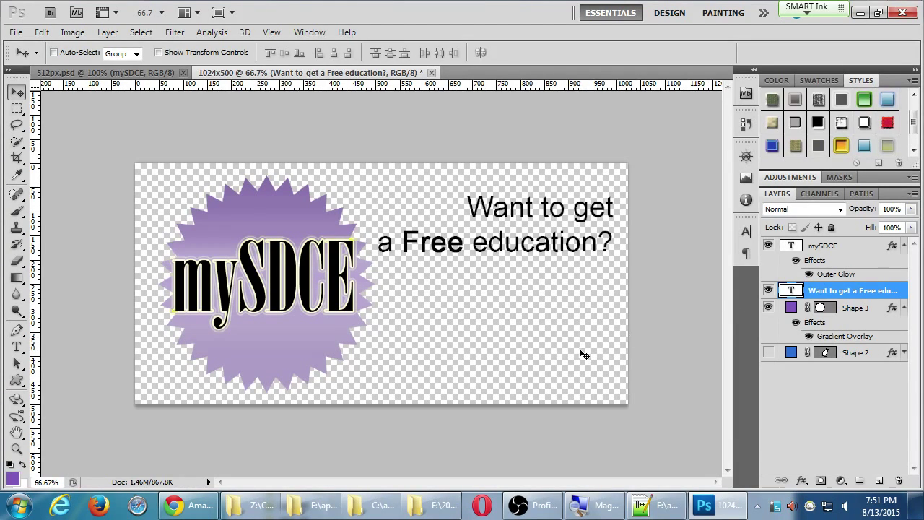
- Start a new text layer below the headline with "Keep up" and turn off its bold style
key(t)
click(576, 318)
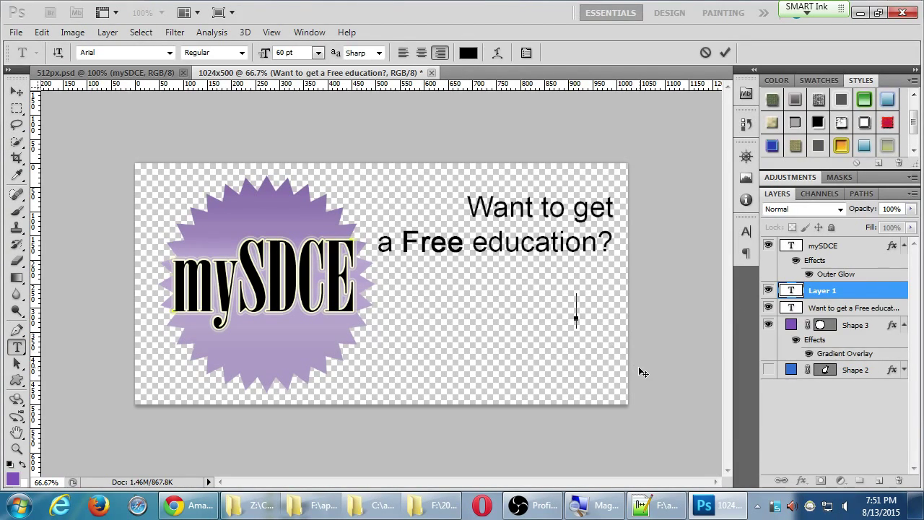
text(Keep up)
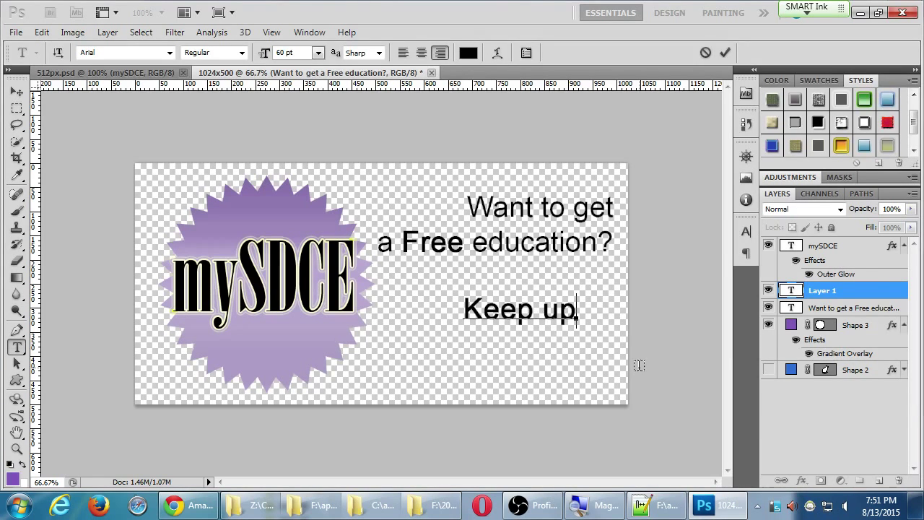
key(ctrl+a)
key(ctrl+t)
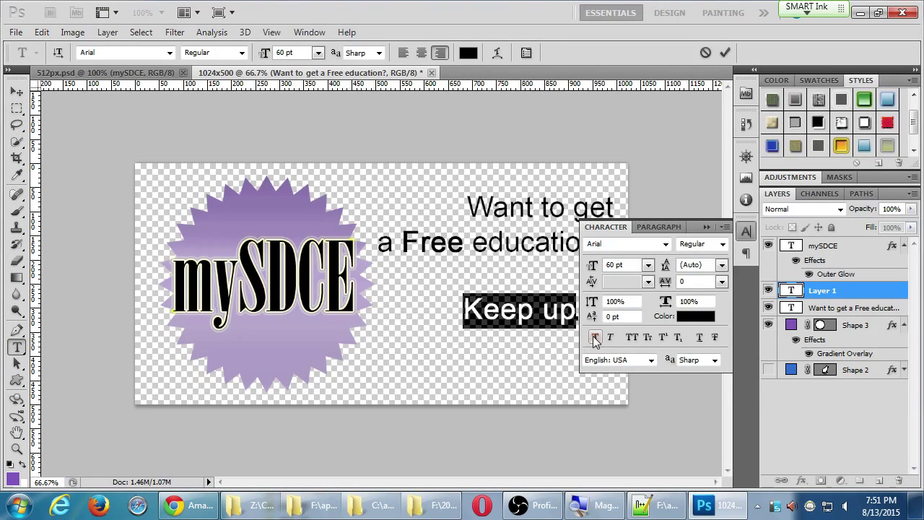
click(595, 338)
click(747, 231)
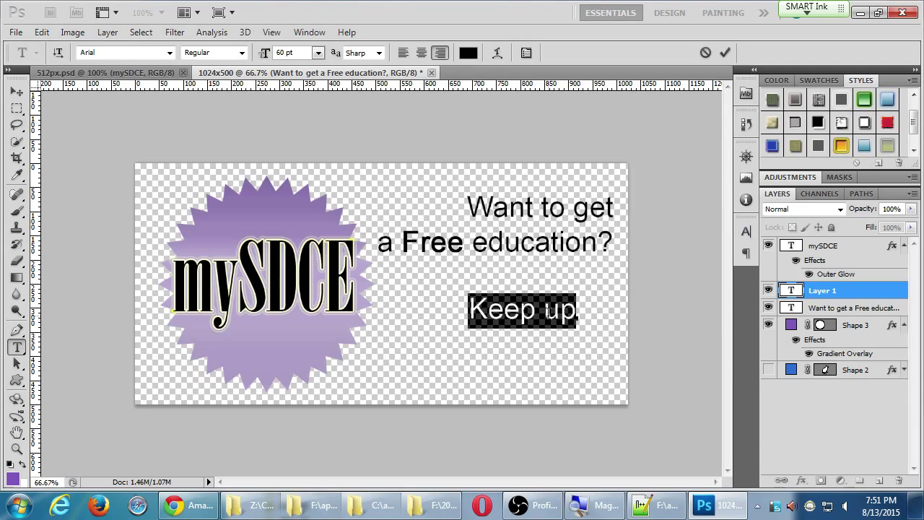
- Extend the lower text to "Keep up to date" and set its font size to 48 pt
click(575, 312)
text(to date)
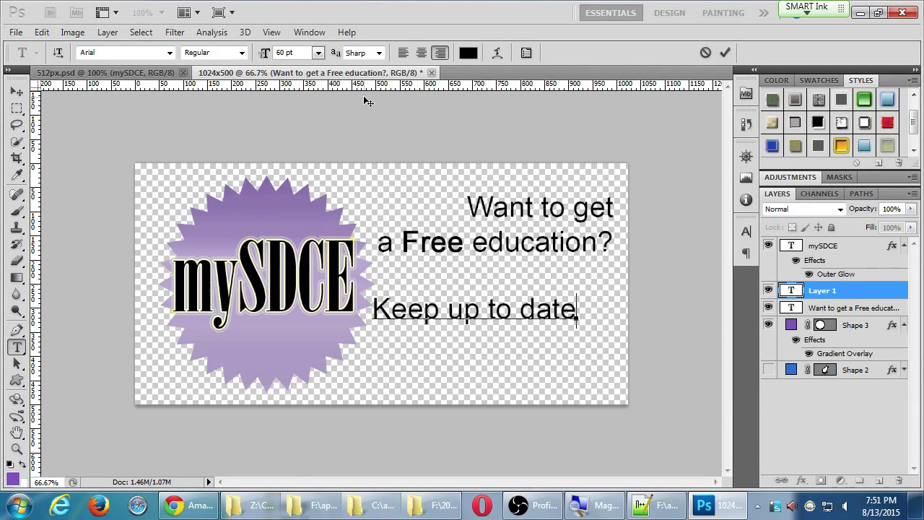
key(ctrl+a)
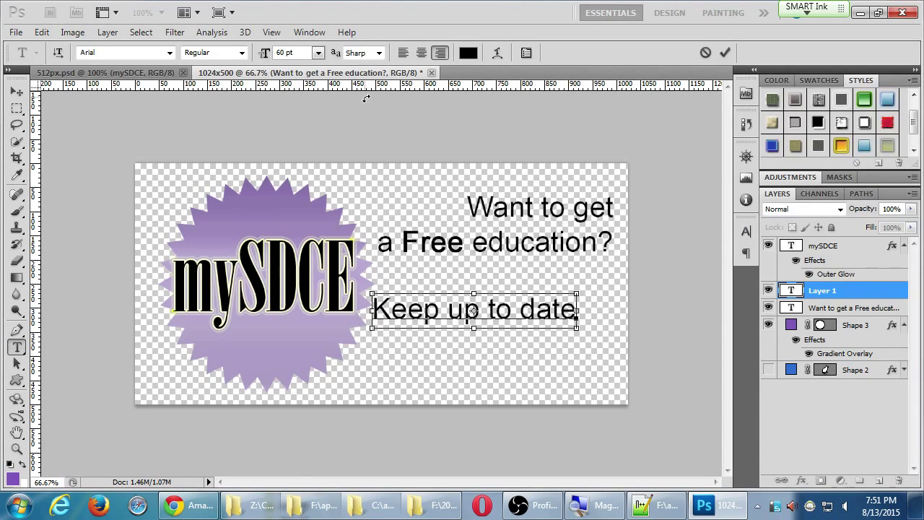
click(318, 53)
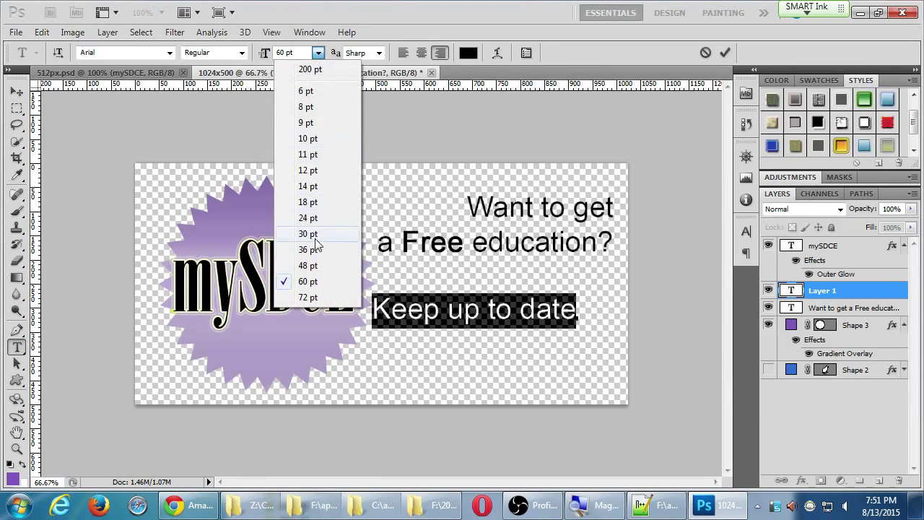
click(313, 263)
click(456, 309)
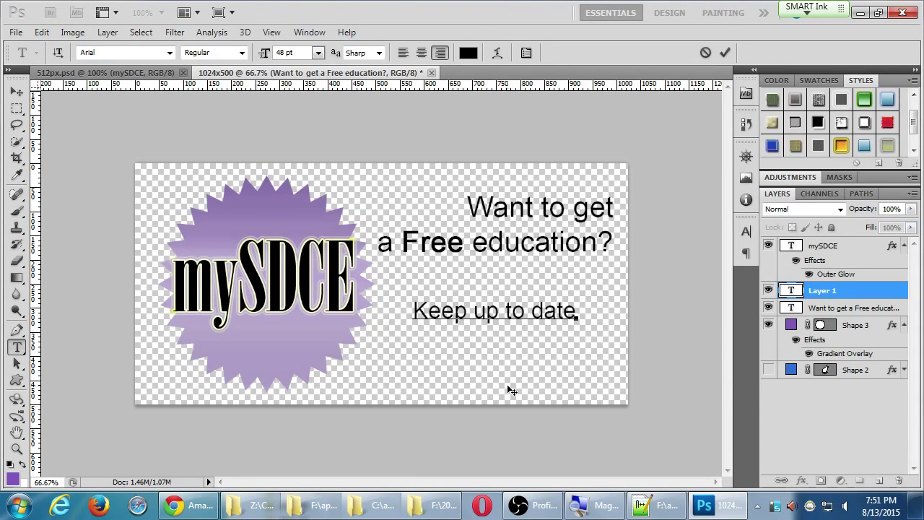
- Complete the lower text as "Keep up to date with" and, on a second line, "our classes with the app!"
text(with)
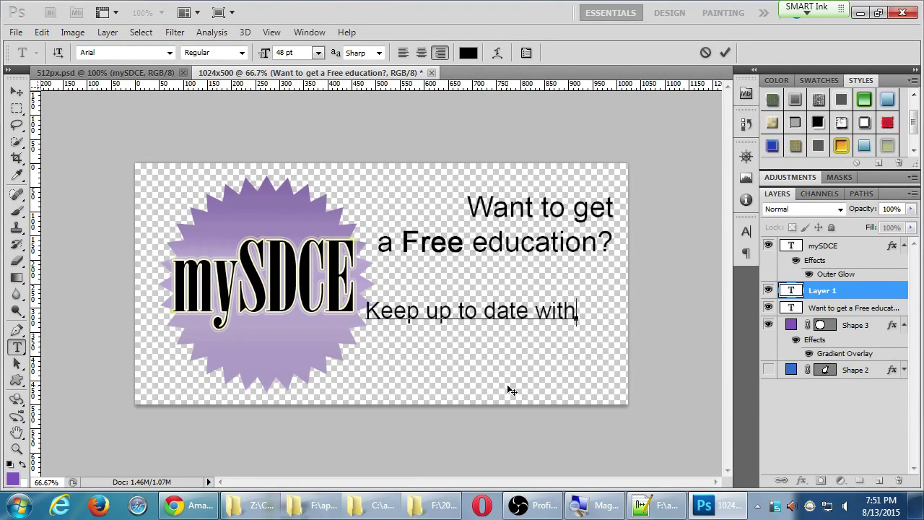
key(Return)
text(a)
key(BackSpace)
text(date with our cl)
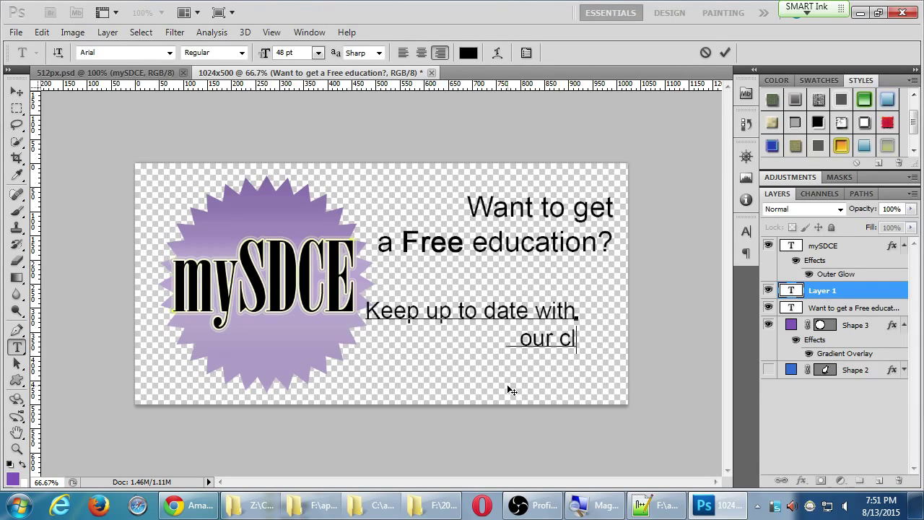
text(asses with)
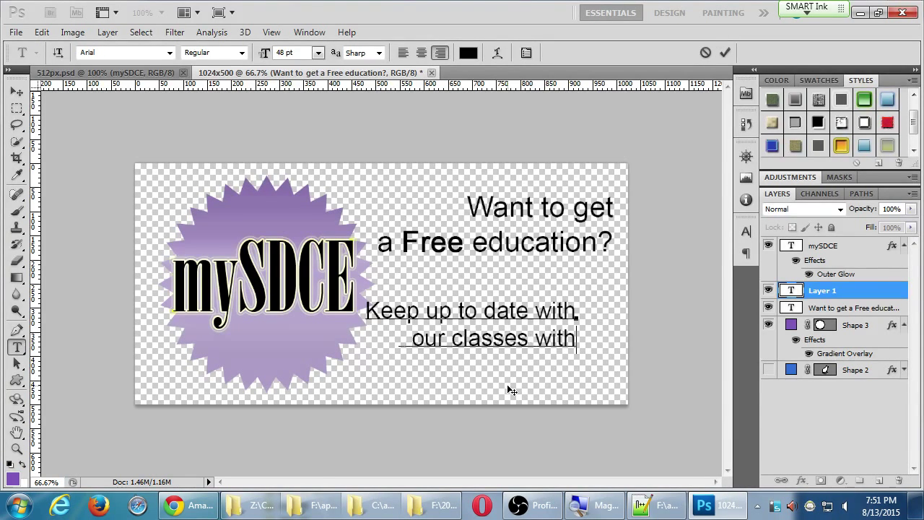
text( the app!)
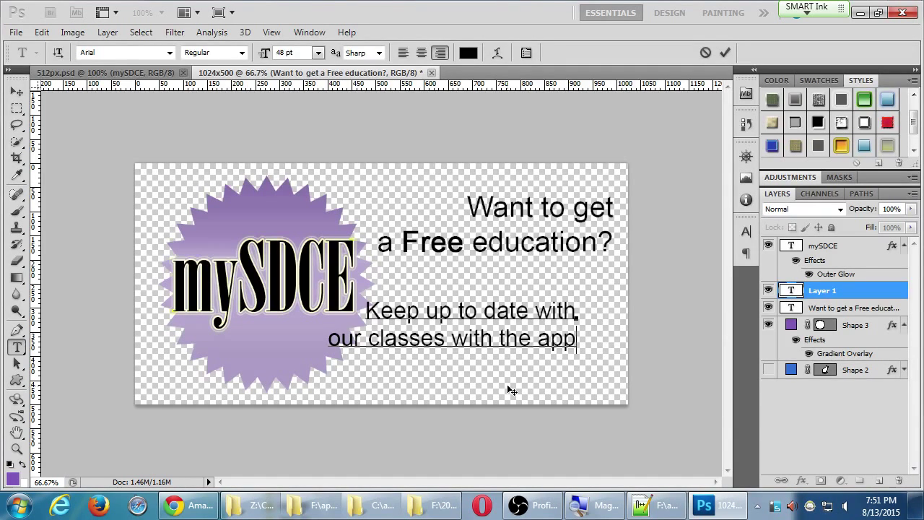
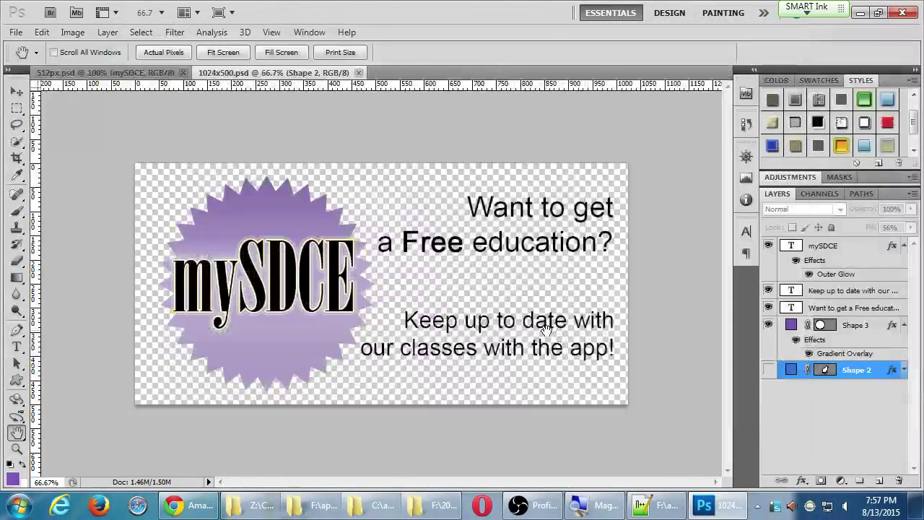
- Reword the lower text's second line as "our classes: Use the app!" and commit the edit
key(t)
click(481, 384)
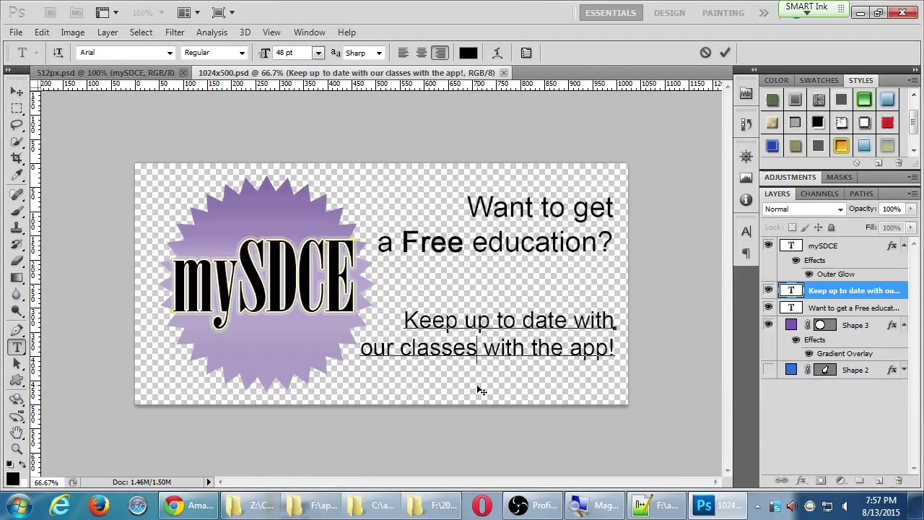
text(:)
key(Right)
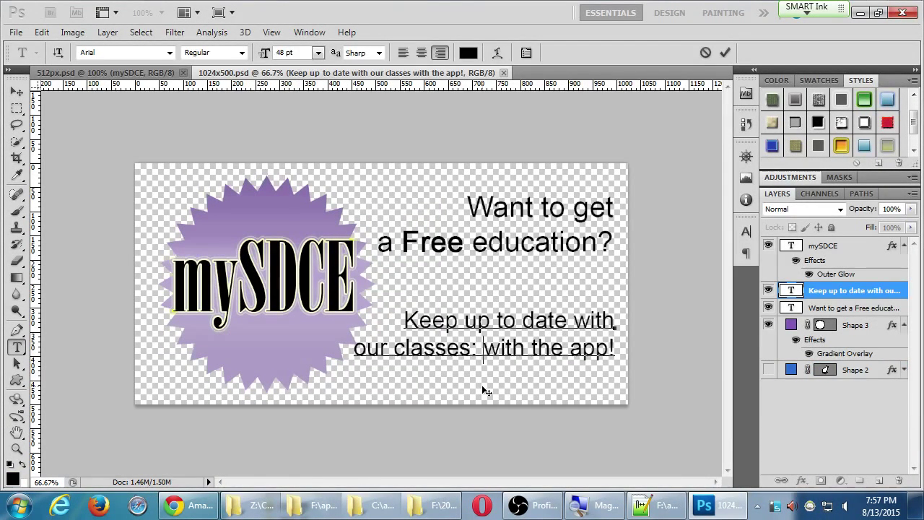
key(shift+Right)
key(shift+Right)
key(shift+Right)
key(shift+Right)
key(shift+Right)
key(shift+Right)
key(shift+Right)
key(shift+Right)
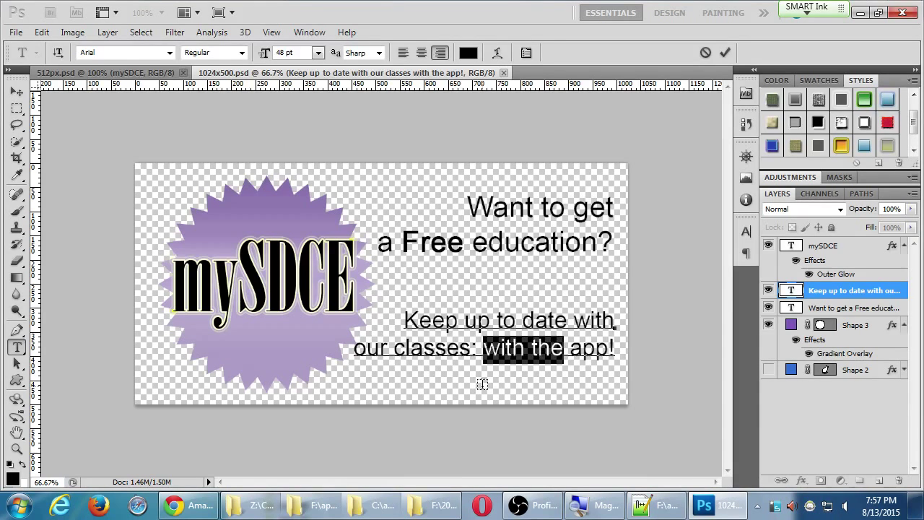
text(Use)
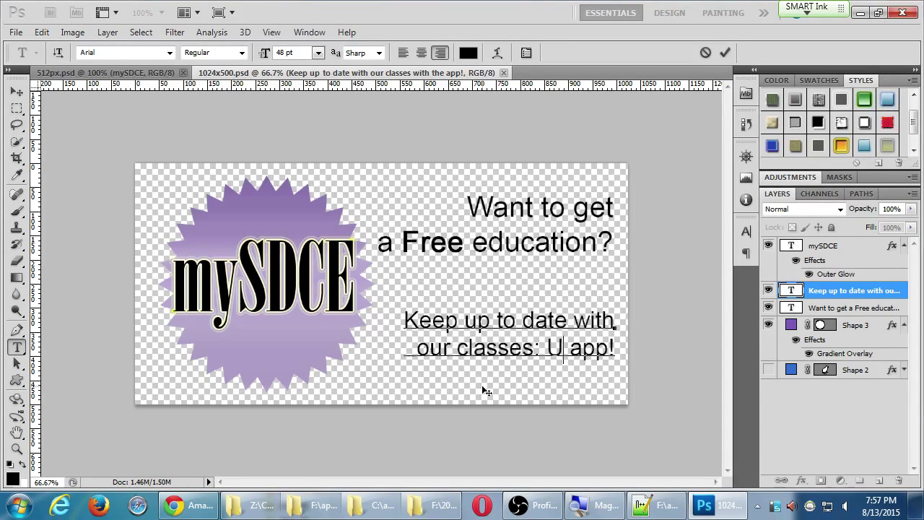
text( the)
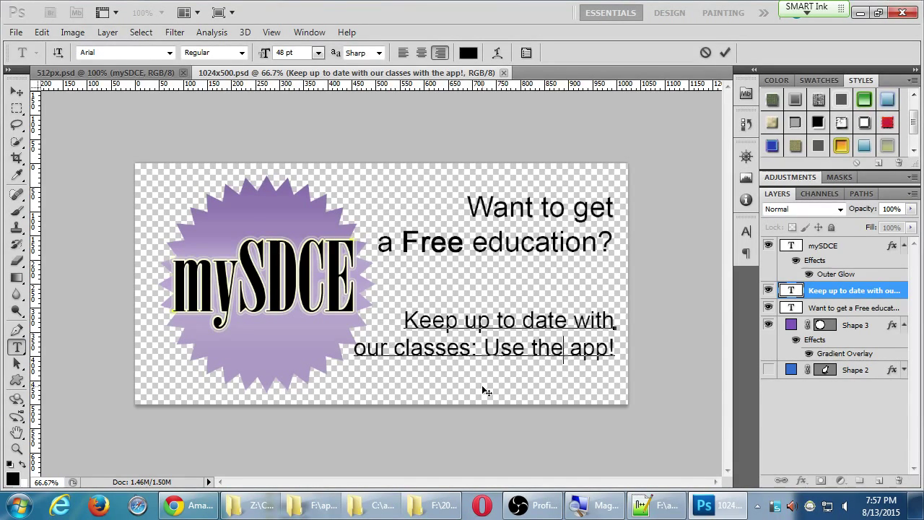
key(ctrl+Return)
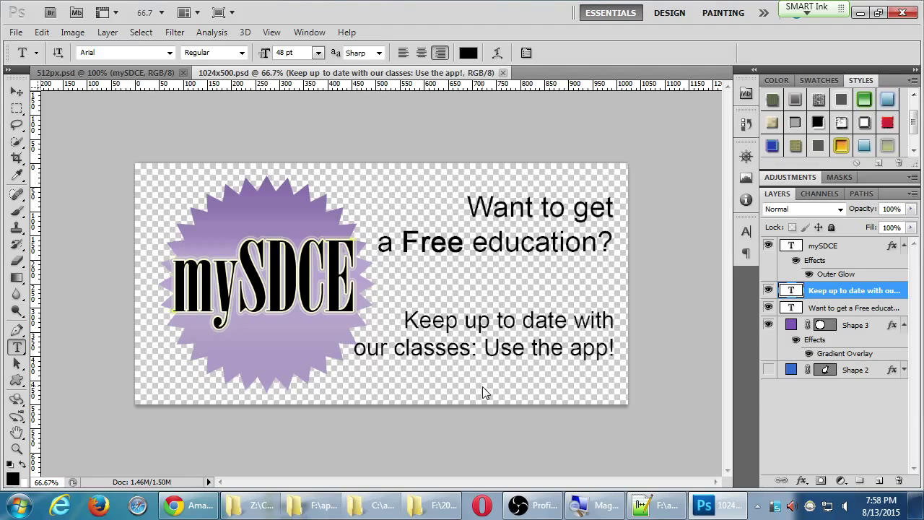
- Export the promotional image for web as a transparent PNG-24 named 1024x500.png in the App Store Assets folder
key(ctrl+alt+shift+s)
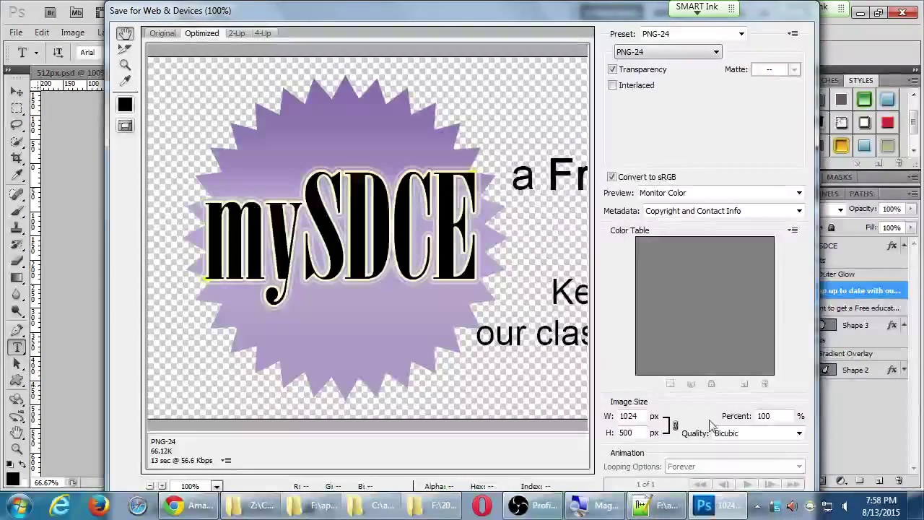
key(Return)
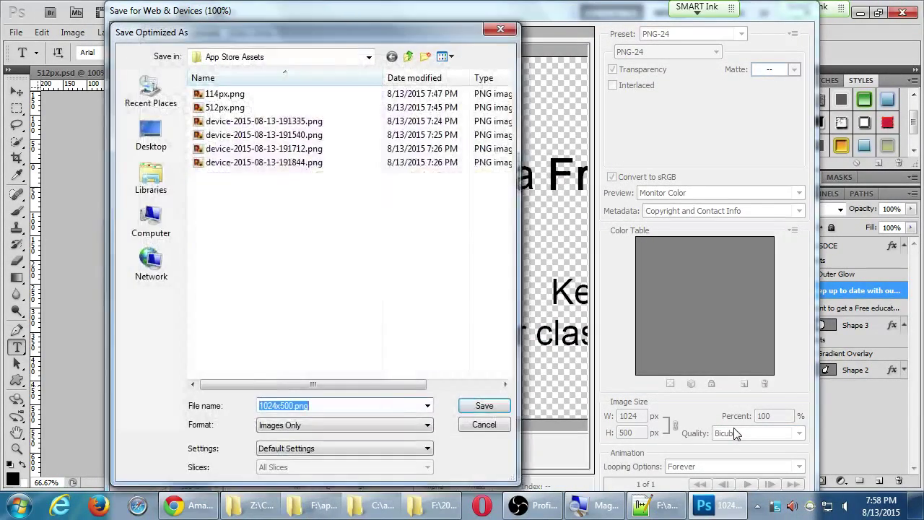
click(476, 406)
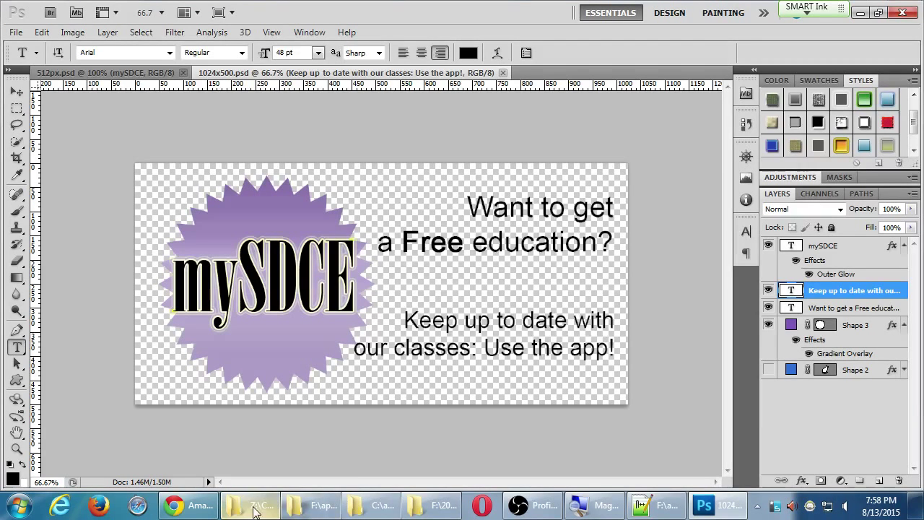
- Switch to Chrome and upload 1024x500.png as the promotional image in Amazon's app submission
click(207, 507)
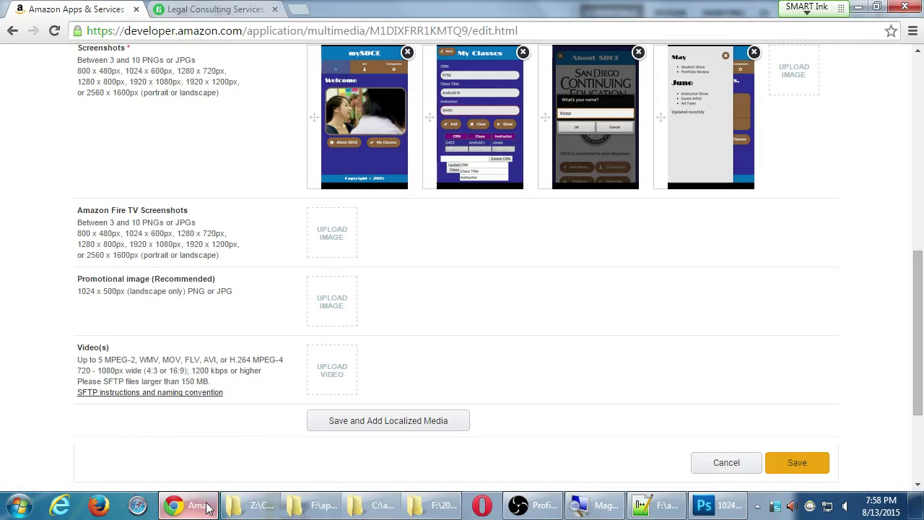
click(317, 304)
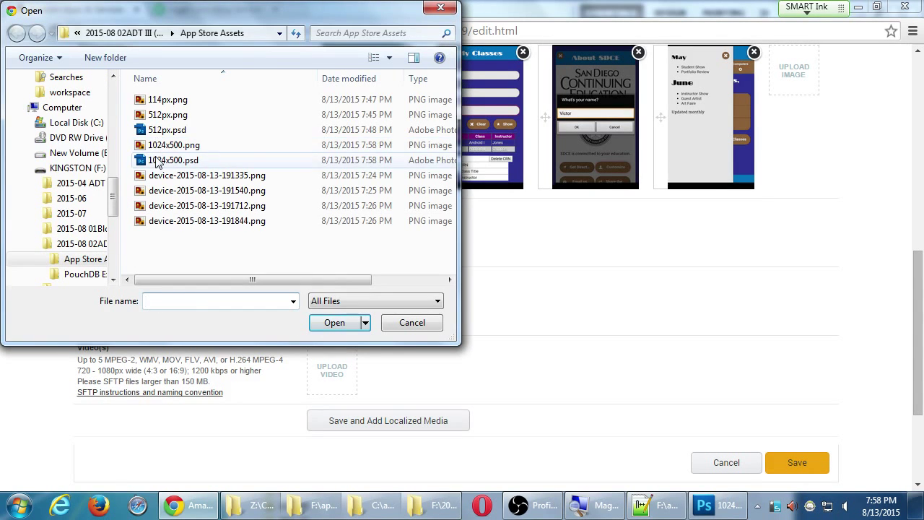
double_click(173, 145)
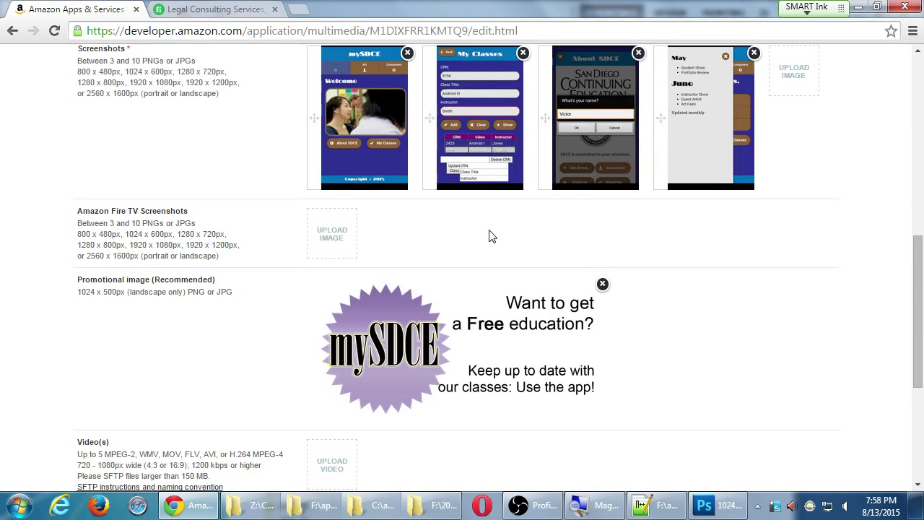
scroll(764, 353, up, 6)
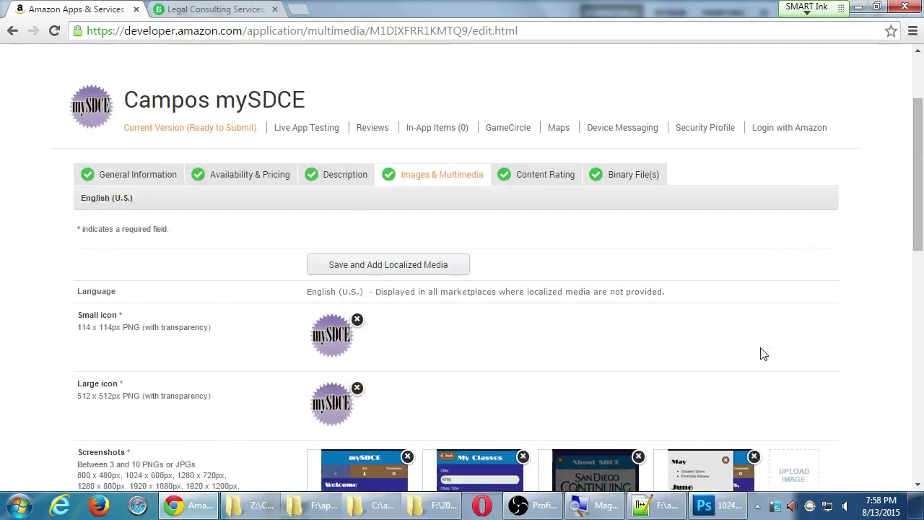
scroll(764, 354, down, 10)
scroll(693, 318, up, 1)
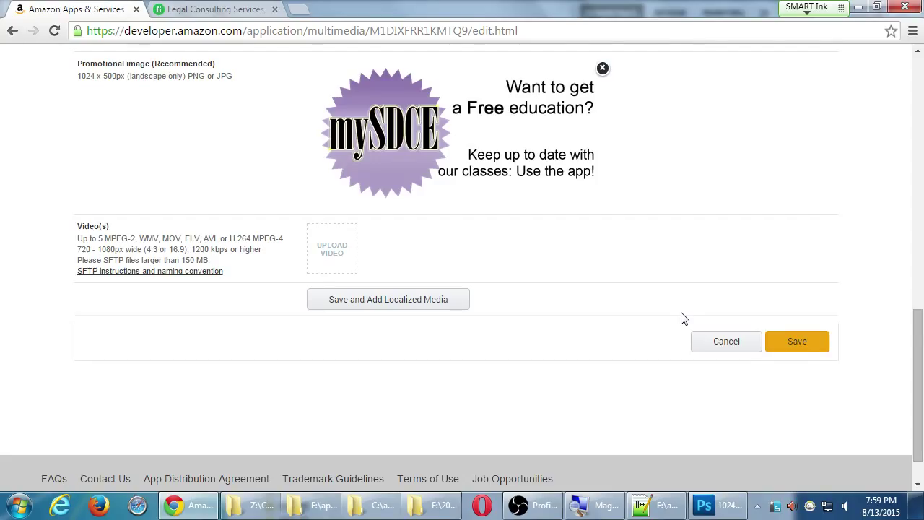
- Search the web in a new tab for "google play vmc lucky" and open the VmC Lucky Numbers Google Play listing
key(ctrl+t)
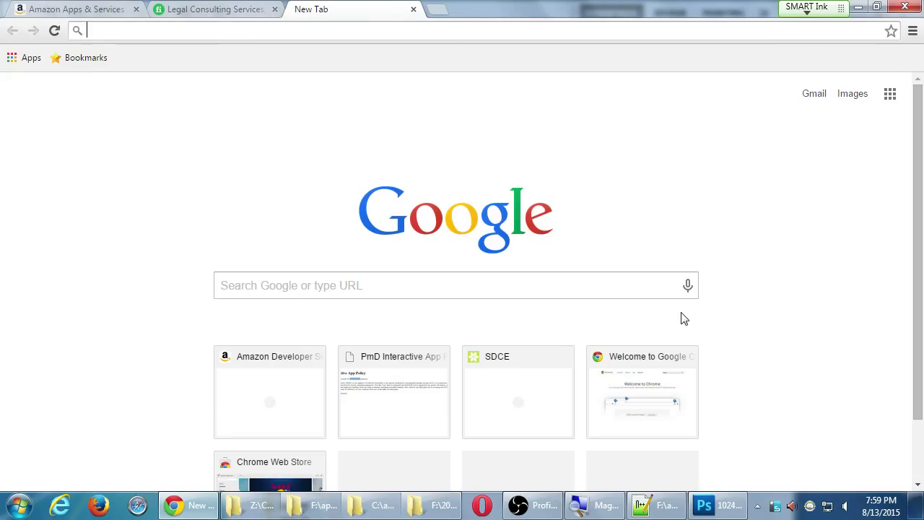
text(google play )
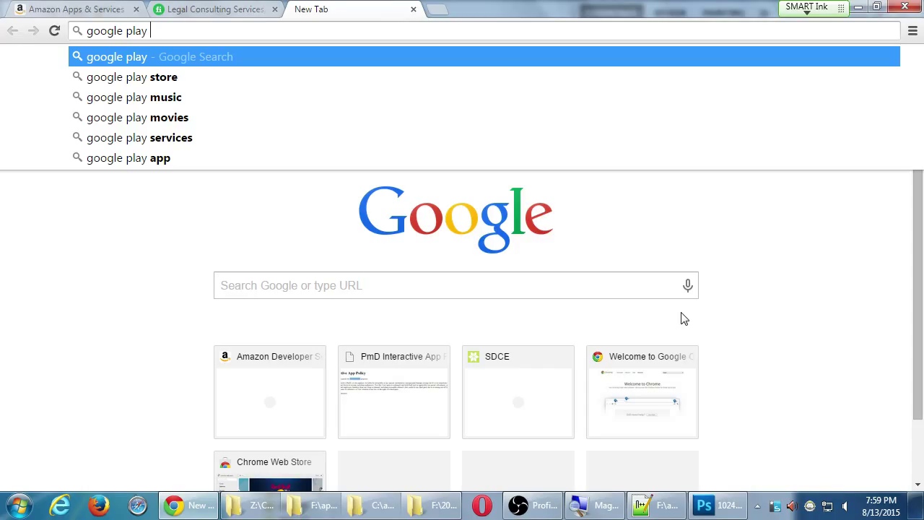
text(vmc lucky)
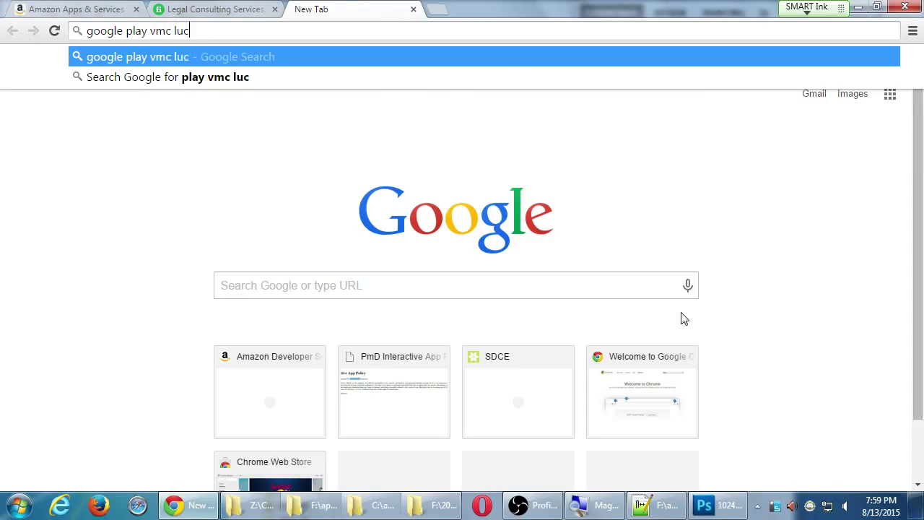
key(Return)
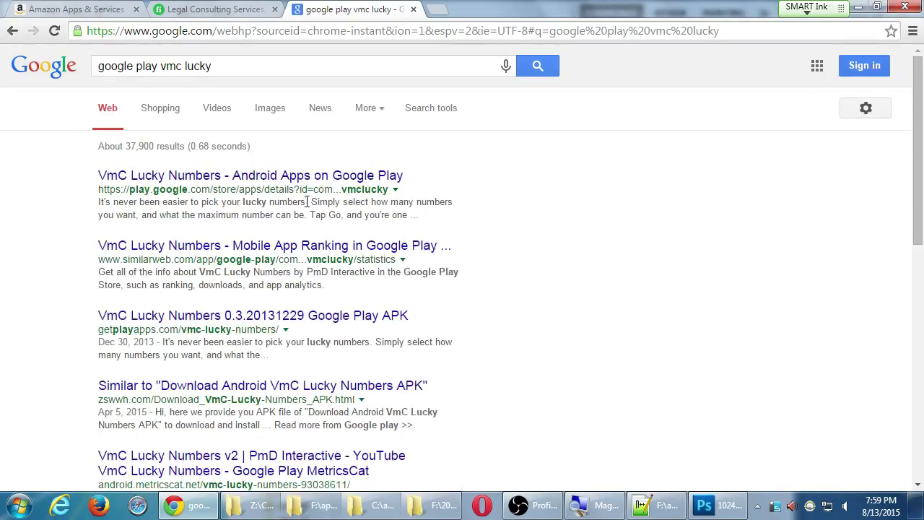
click(310, 178)
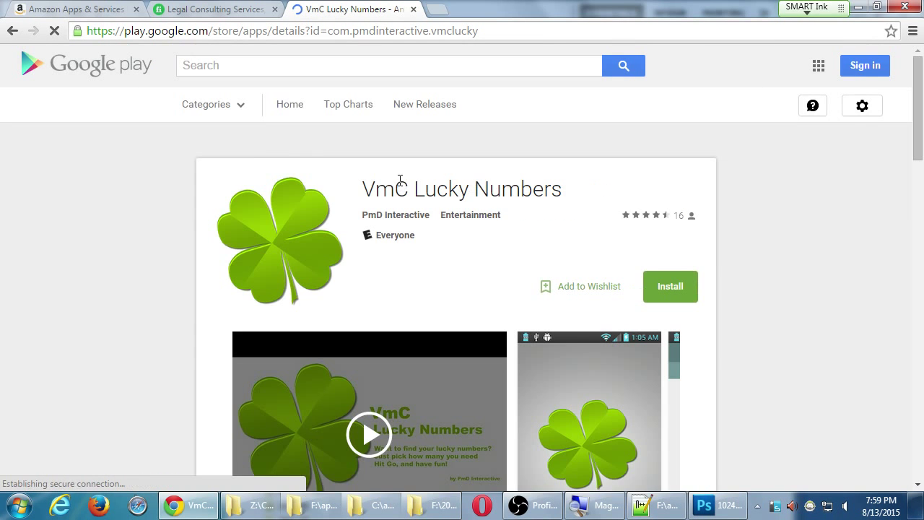
scroll(400, 181, down, 3)
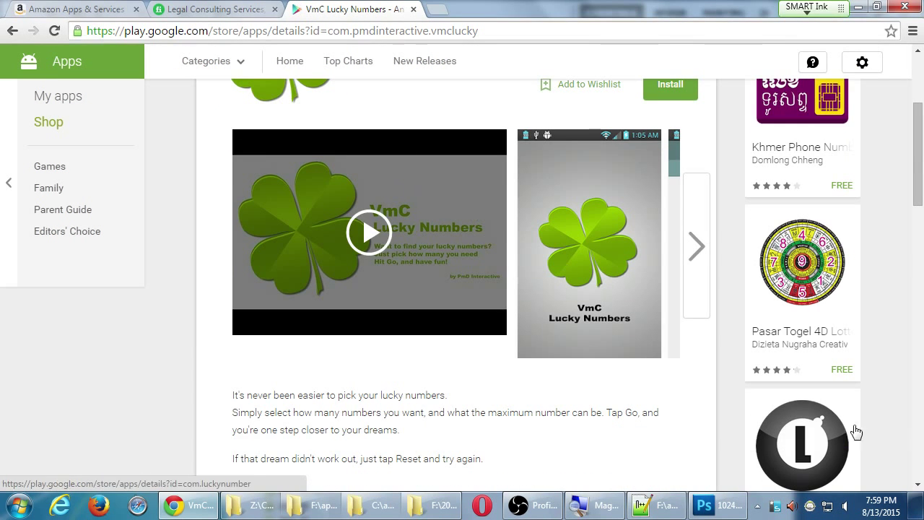
- Raise the system volume to 80
click(845, 506)
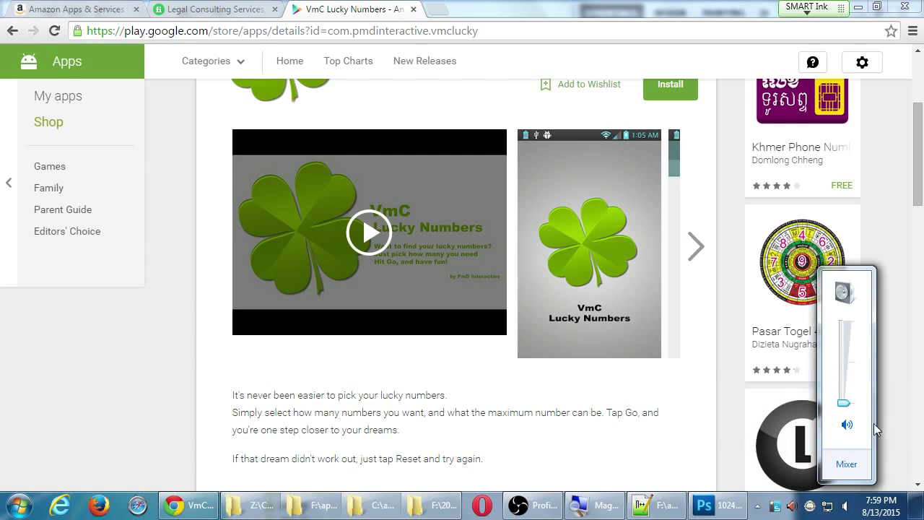
drag(848, 372, 846, 347)
click(844, 343)
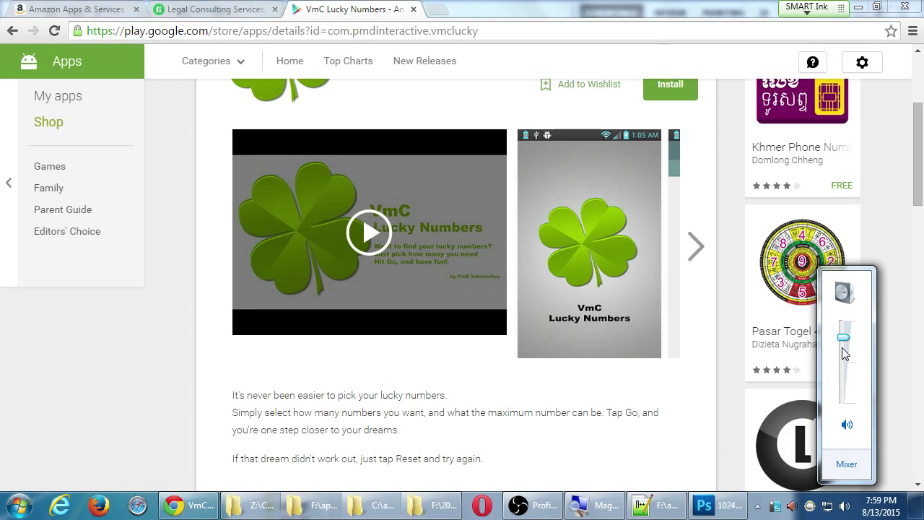
mouse_move(842, 345)
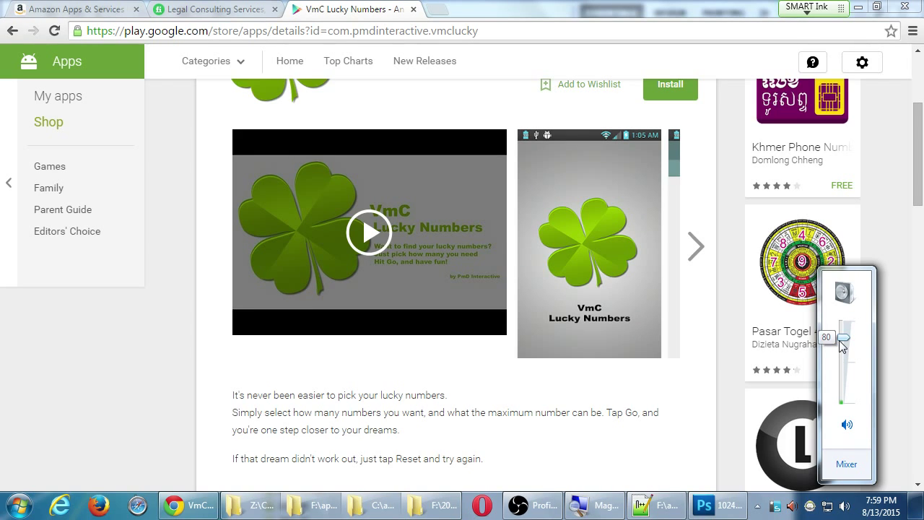
- Watch the VmC Lucky Numbers promo video in full screen, allowing full-screen mode, and pause it after returning to the listing
click(370, 236)
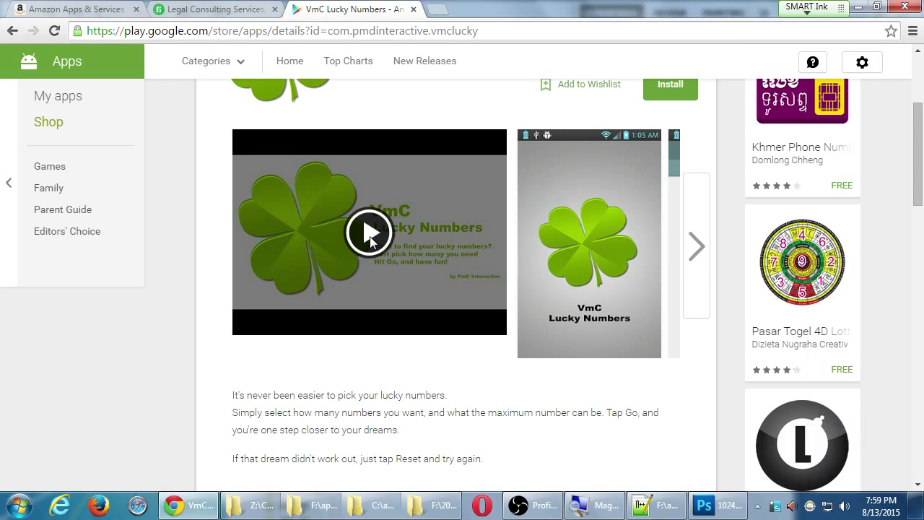
click(370, 236)
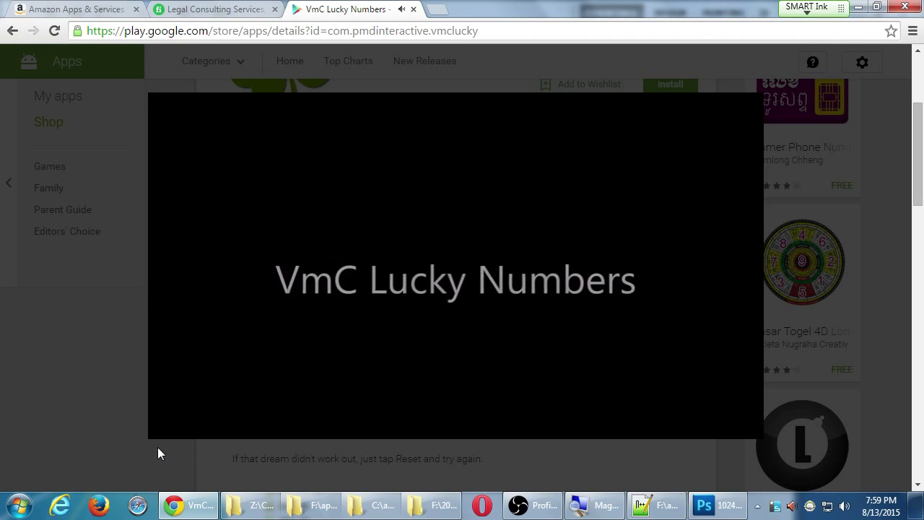
click(738, 425)
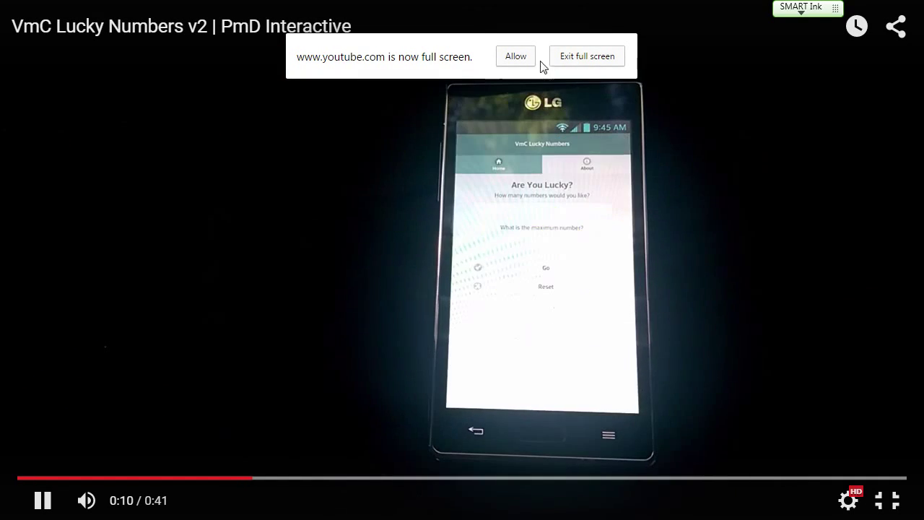
click(516, 55)
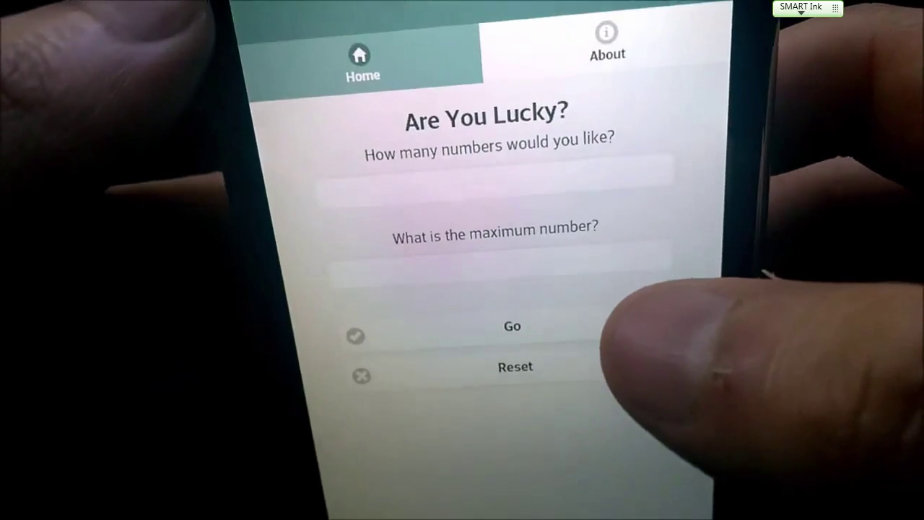
key(Escape)
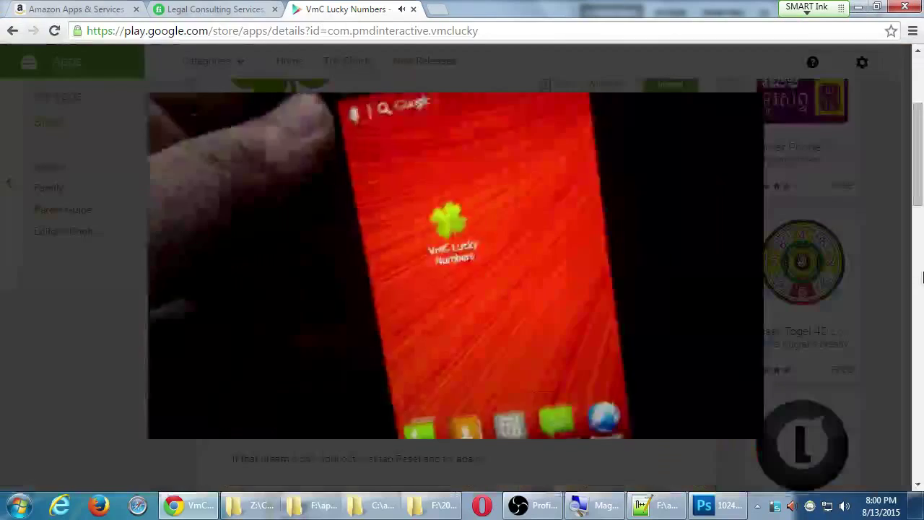
click(174, 426)
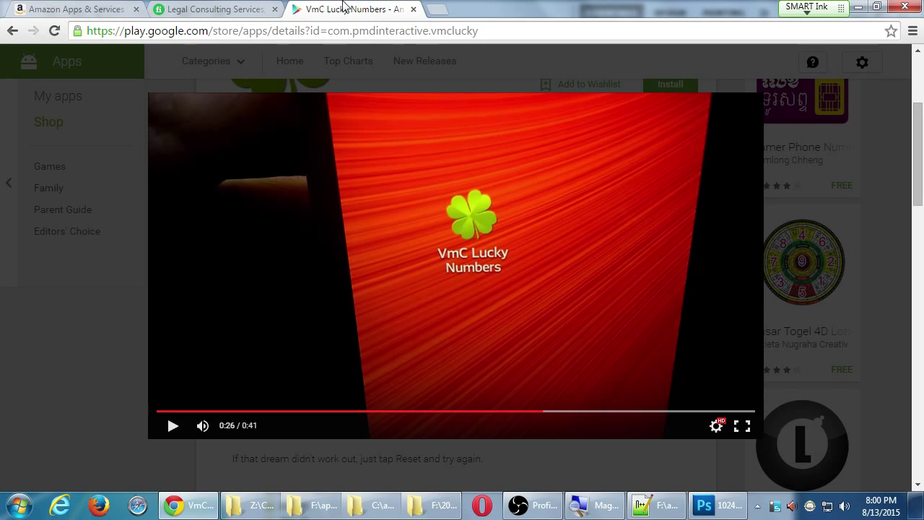
- Compare Amazon's video upload section with the VmC Lucky Numbers promo, muting the video and replaying it from near its start
click(82, 6)
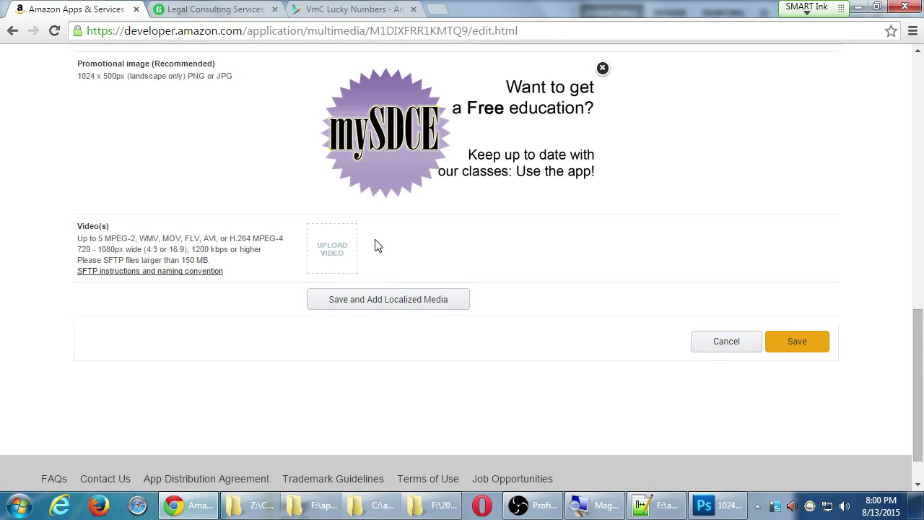
click(329, 7)
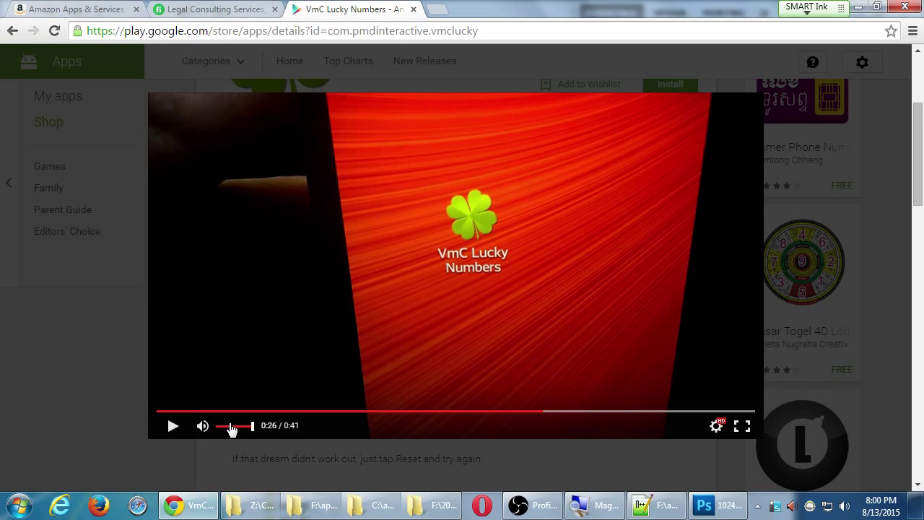
click(223, 426)
click(215, 411)
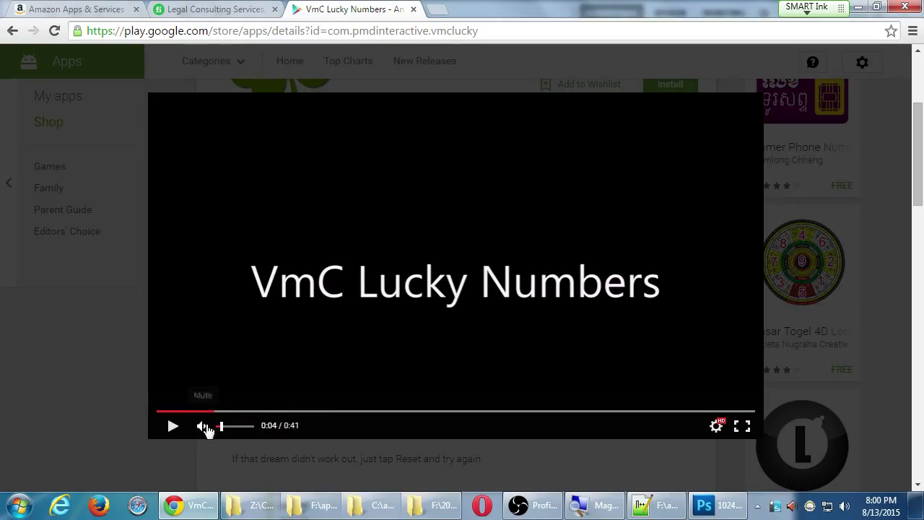
drag(221, 429, 215, 428)
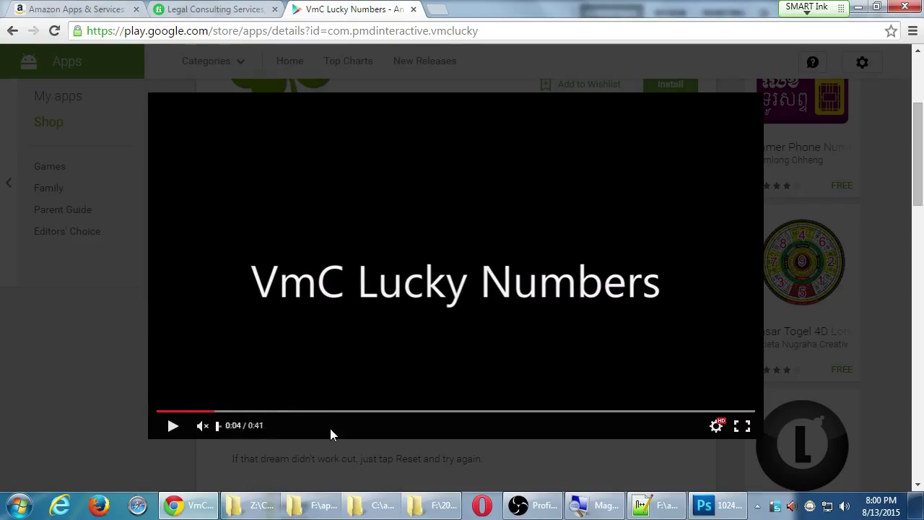
click(252, 412)
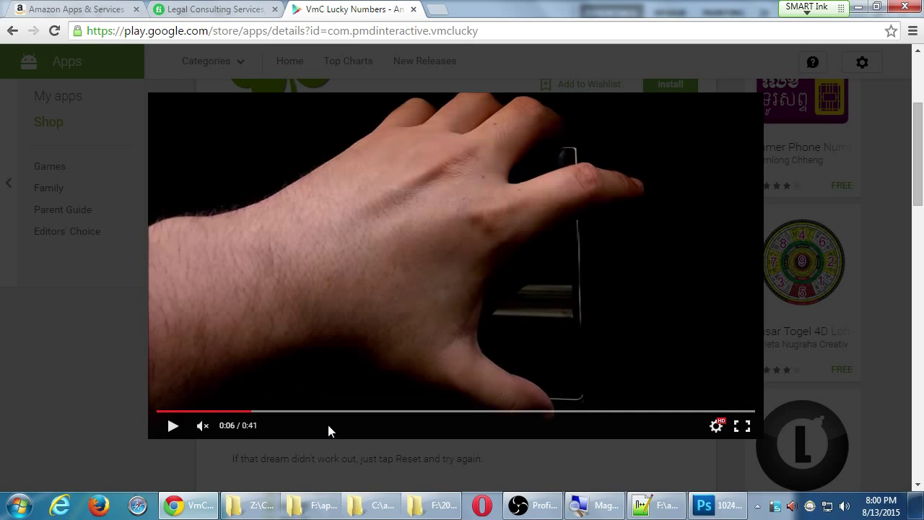
click(174, 425)
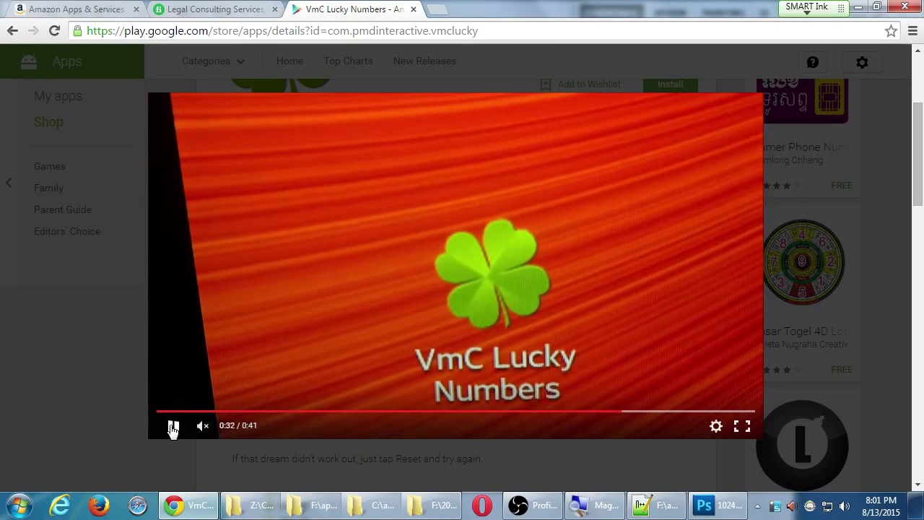
click(175, 426)
- Return to the Amazon submission and save the Images & Multimedia section without adding a video
click(91, 8)
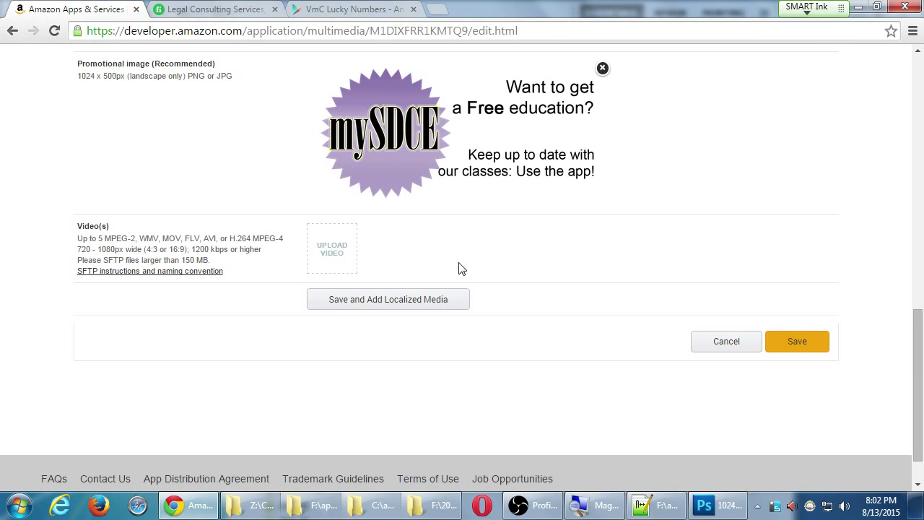
scroll(485, 263, up, 5)
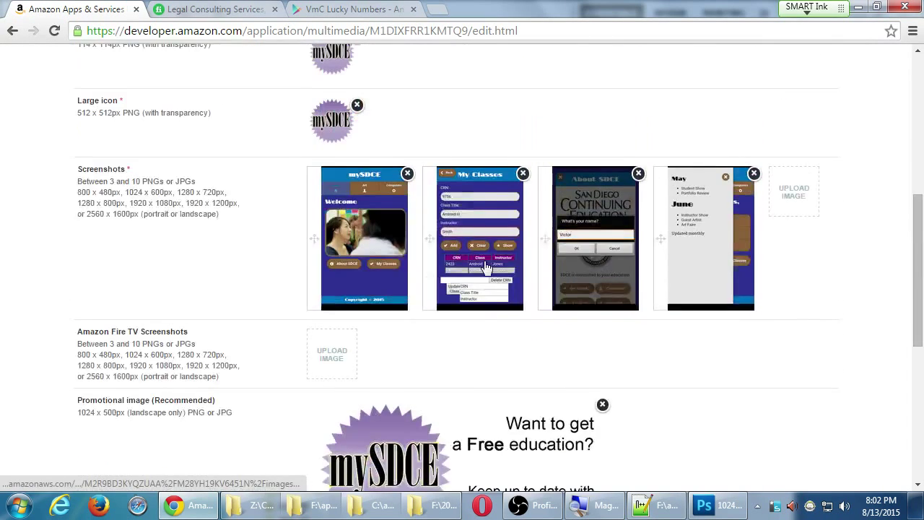
scroll(487, 263, up, 5)
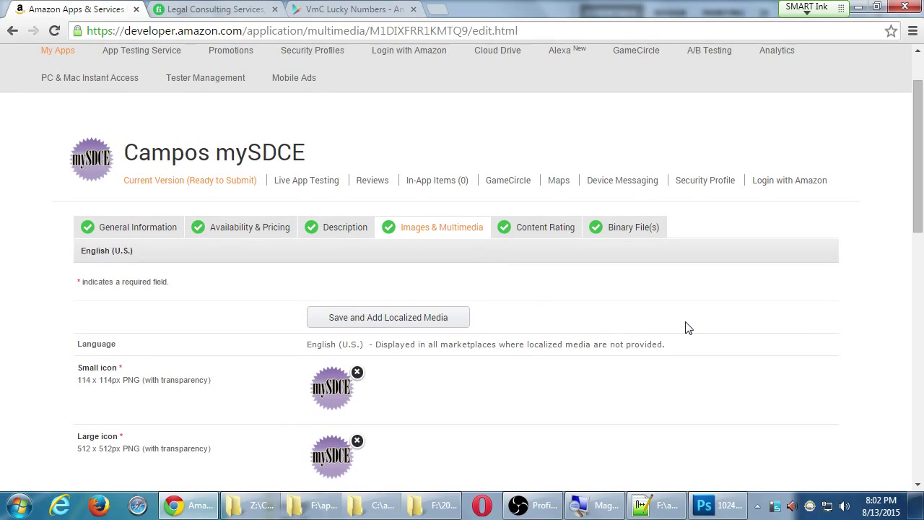
scroll(697, 316, down, 11)
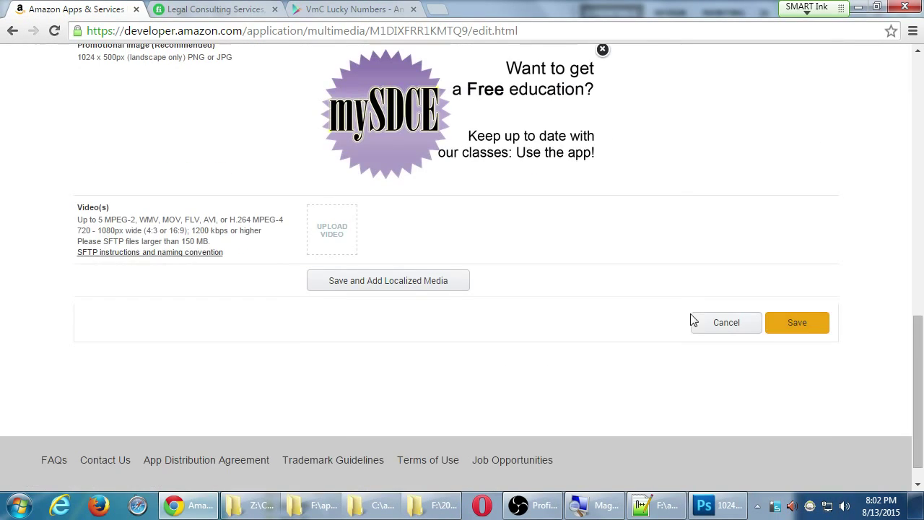
click(785, 325)
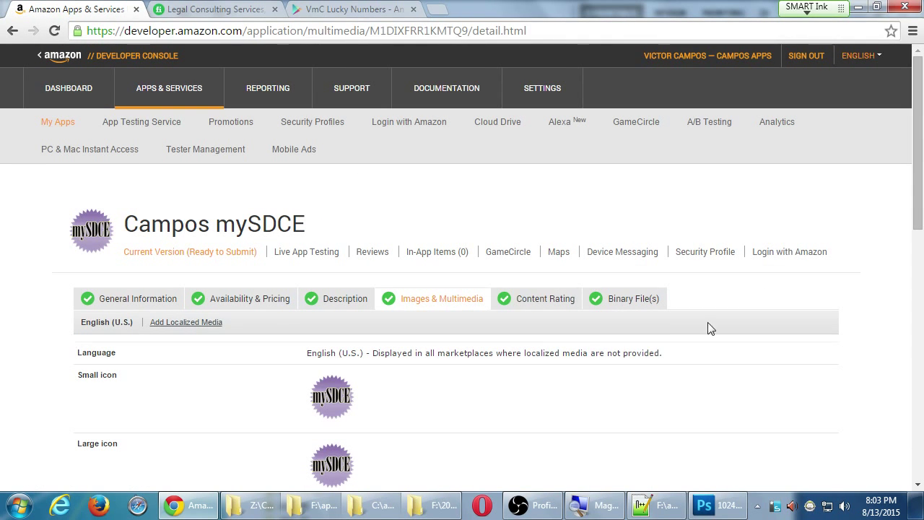
scroll(869, 319, down, 5)
scroll(866, 320, down, 4)
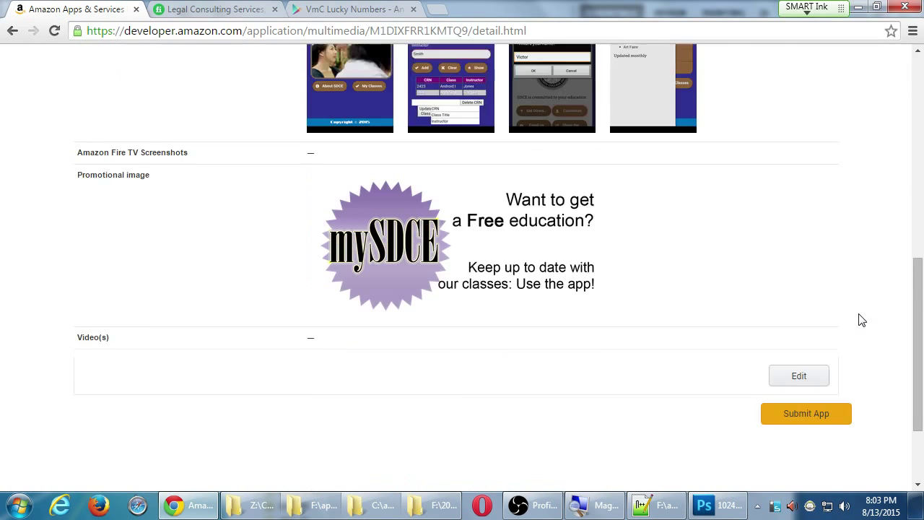
scroll(860, 320, up, 3)
scroll(848, 319, up, 7)
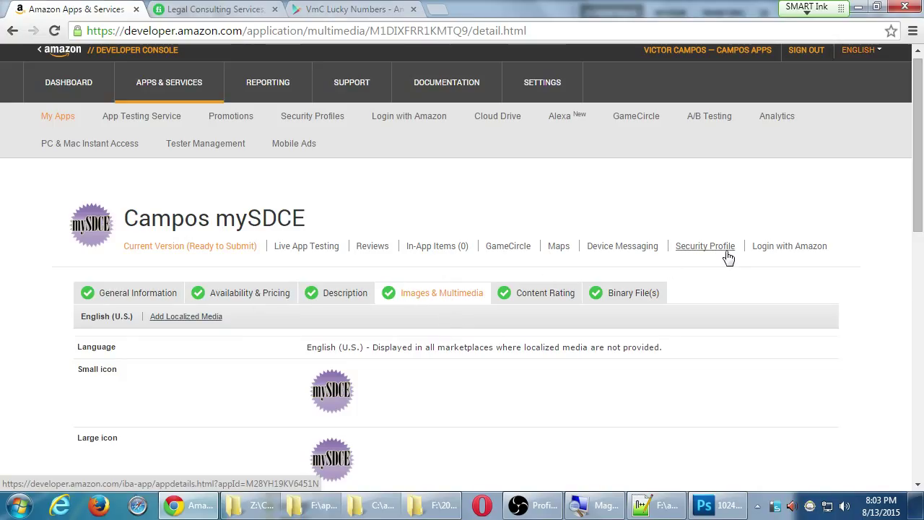
- Check the mySDCE app's general information and description, and submit the app
click(118, 302)
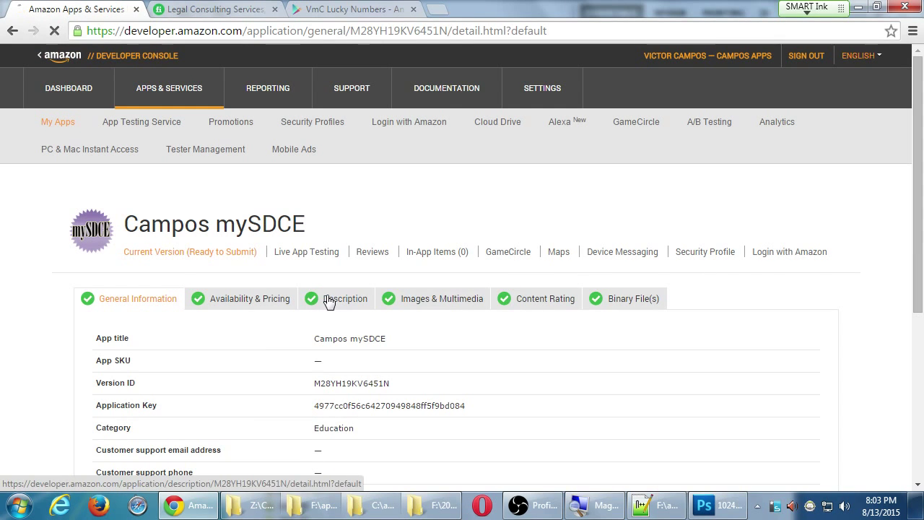
click(330, 302)
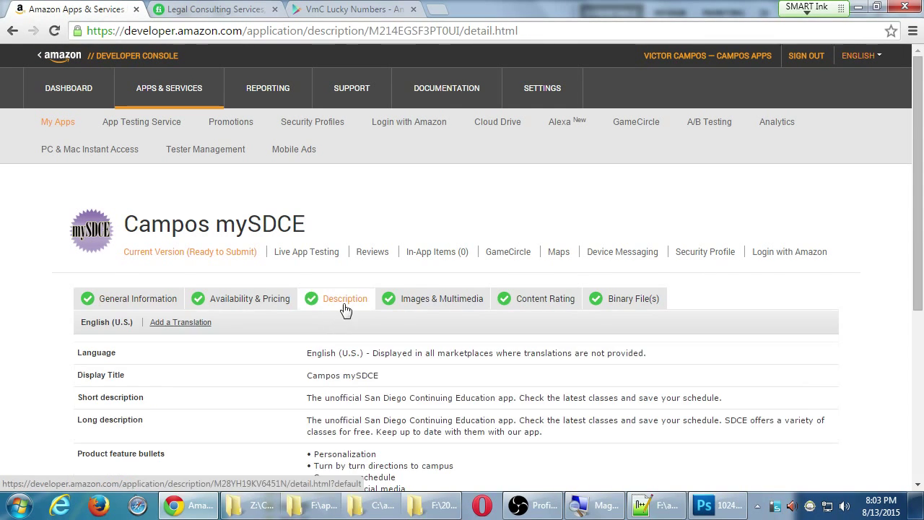
scroll(345, 307, down, 3)
scroll(345, 307, down, 1)
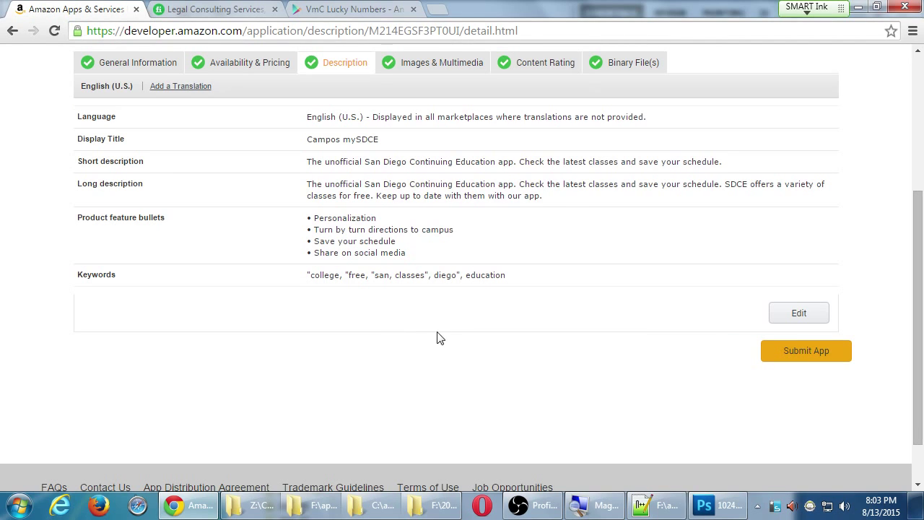
click(782, 356)
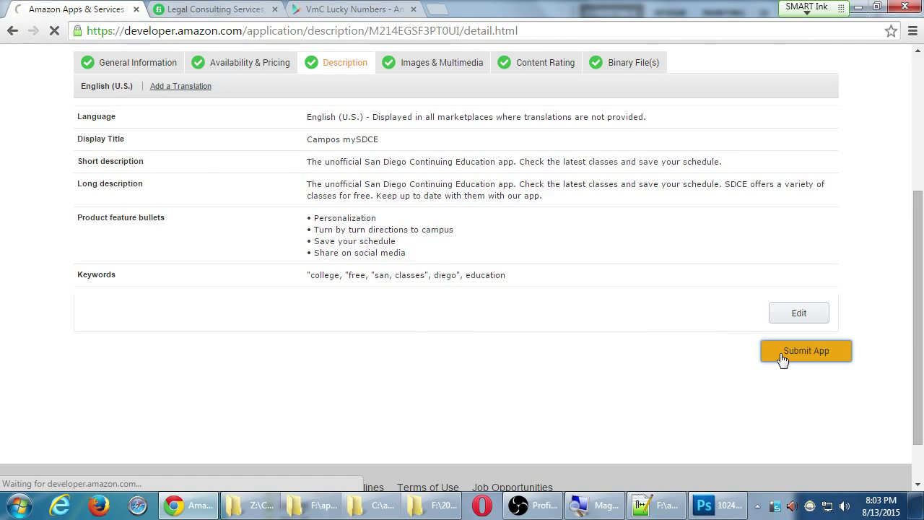